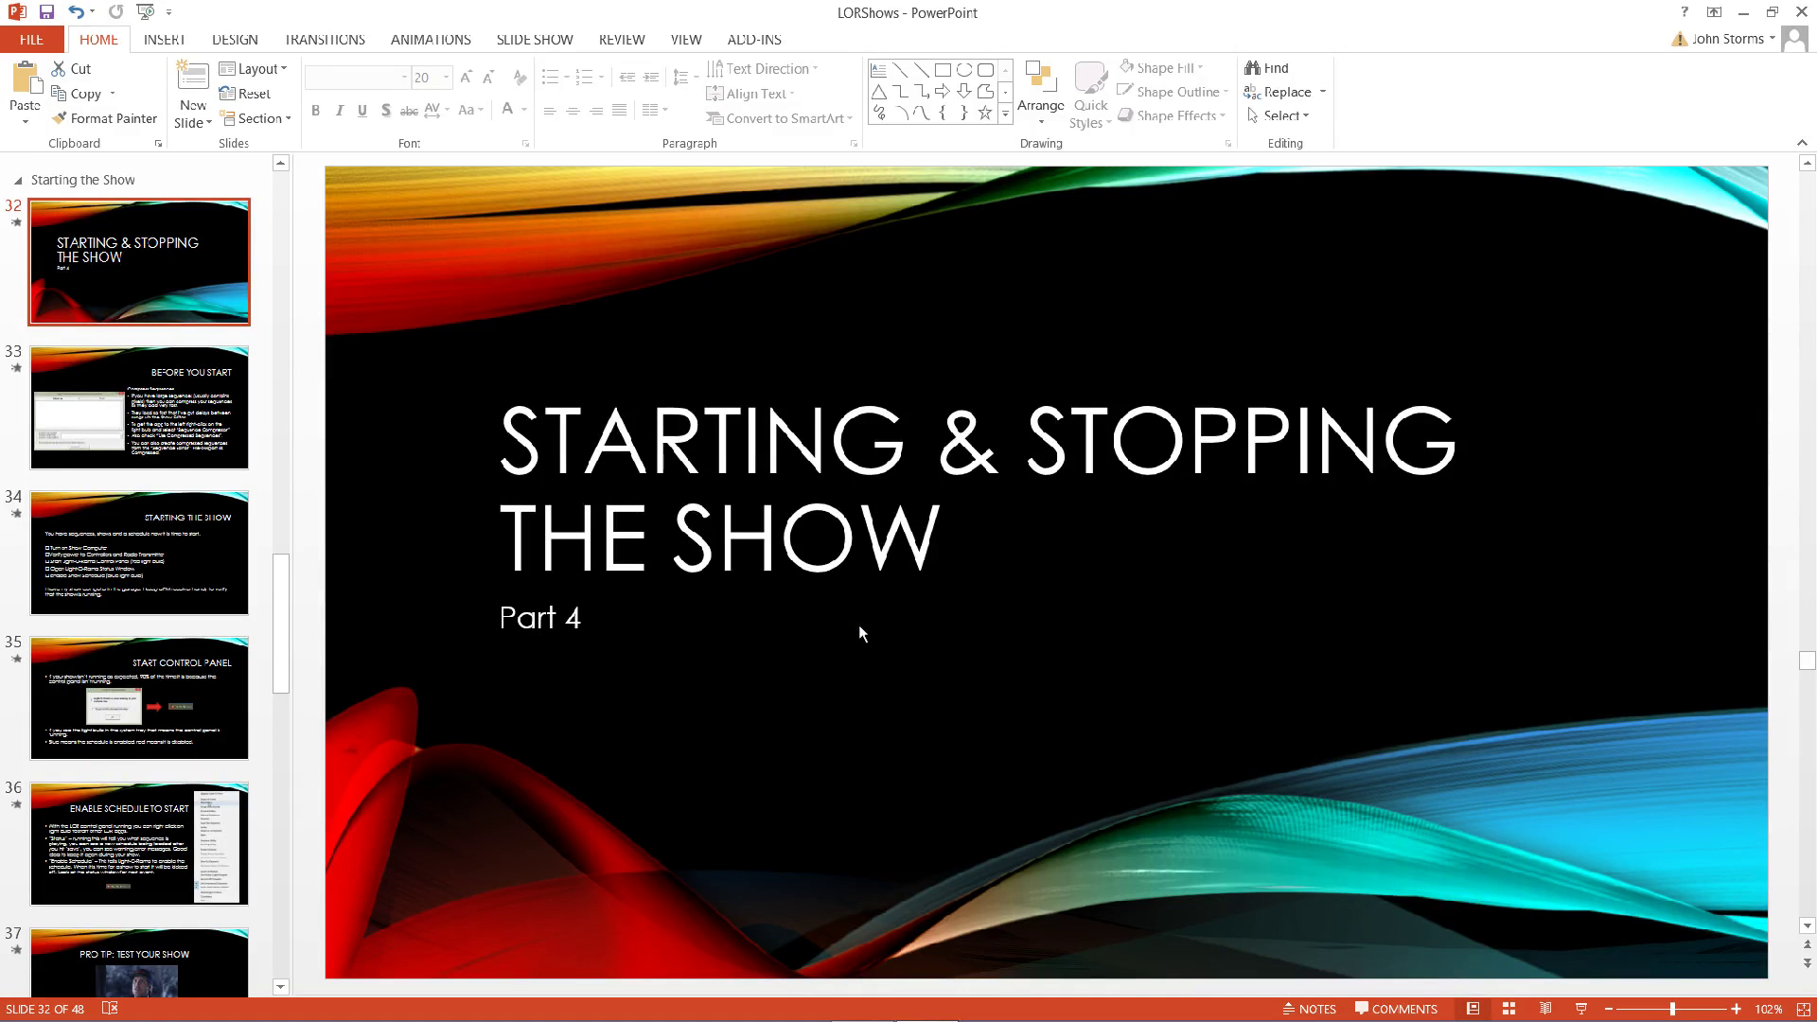
# - Change the section slide's subtitle from Part 4 to Part 3
pyautogui.click(842, 627)
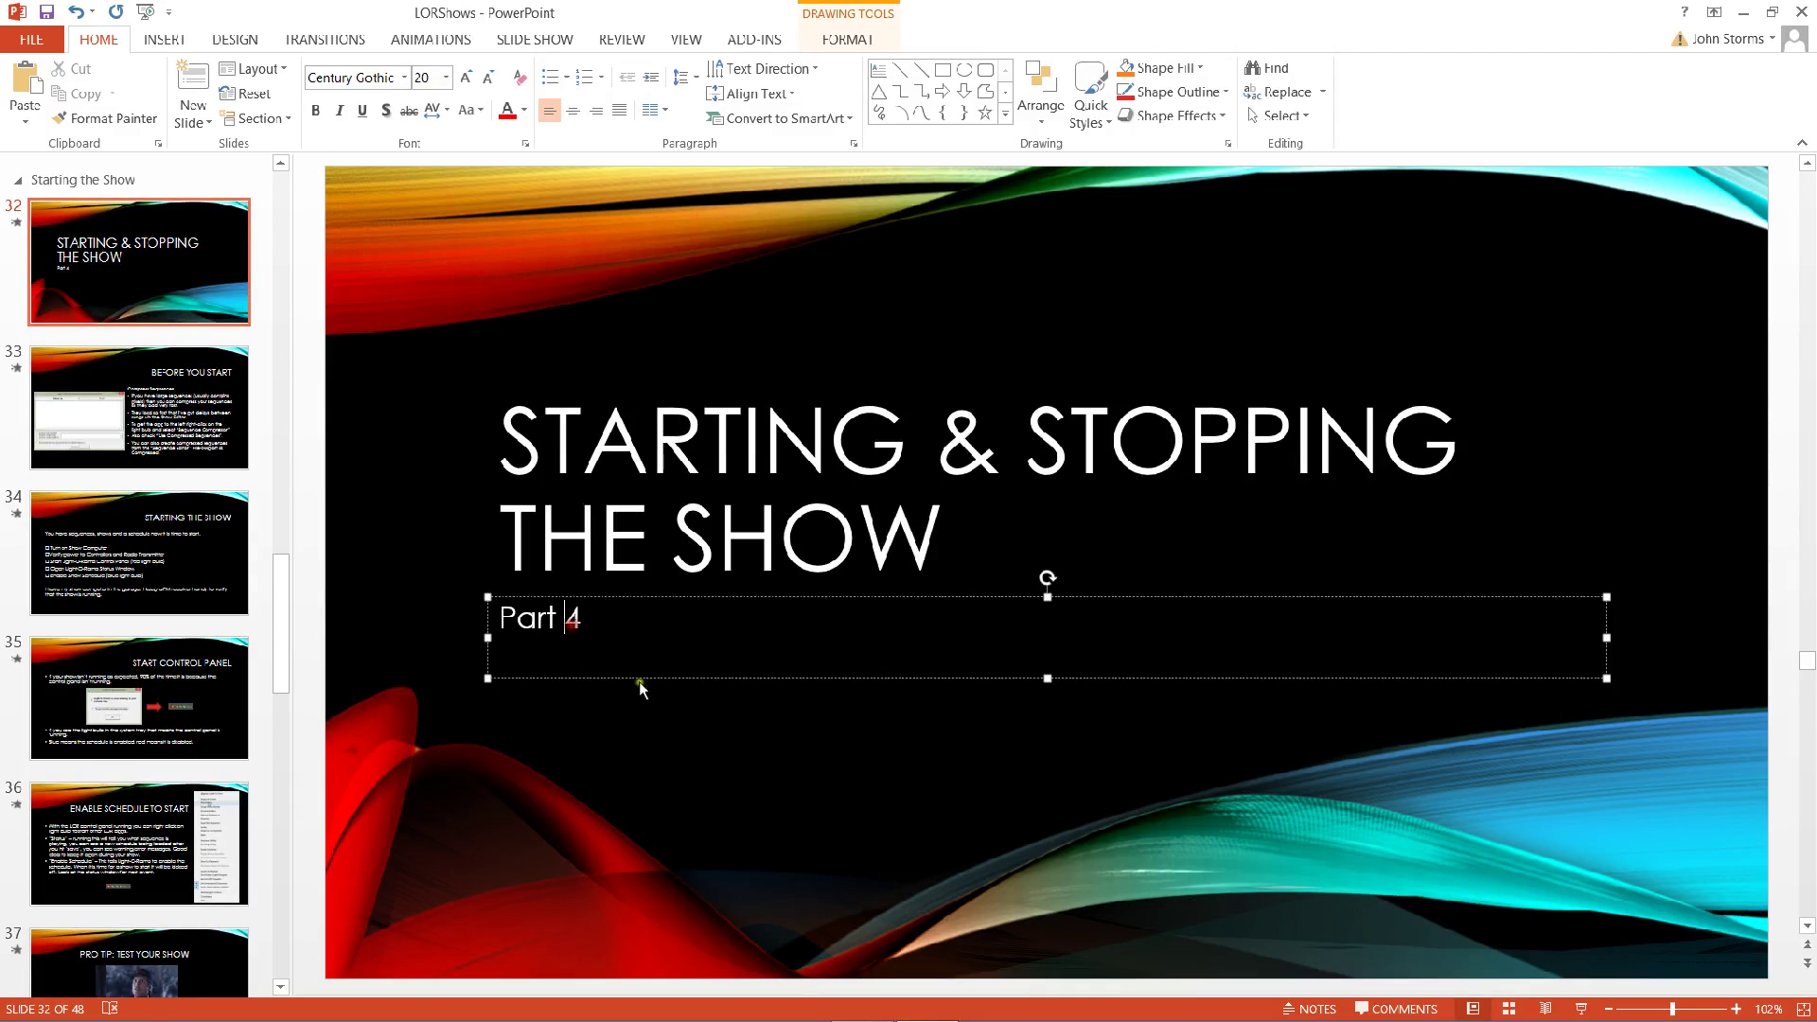
pyautogui.press('BackSpace')
pyautogui.write('3')
# - Adjust the system volume and go to slide 33, Before You Start
pyautogui.press('XF86AudioLowerVolume')
pyautogui.press('XF86AudioRaiseVolume')
pyautogui.press('XF86AudioRaiseVolume')
pyautogui.click(172, 381)
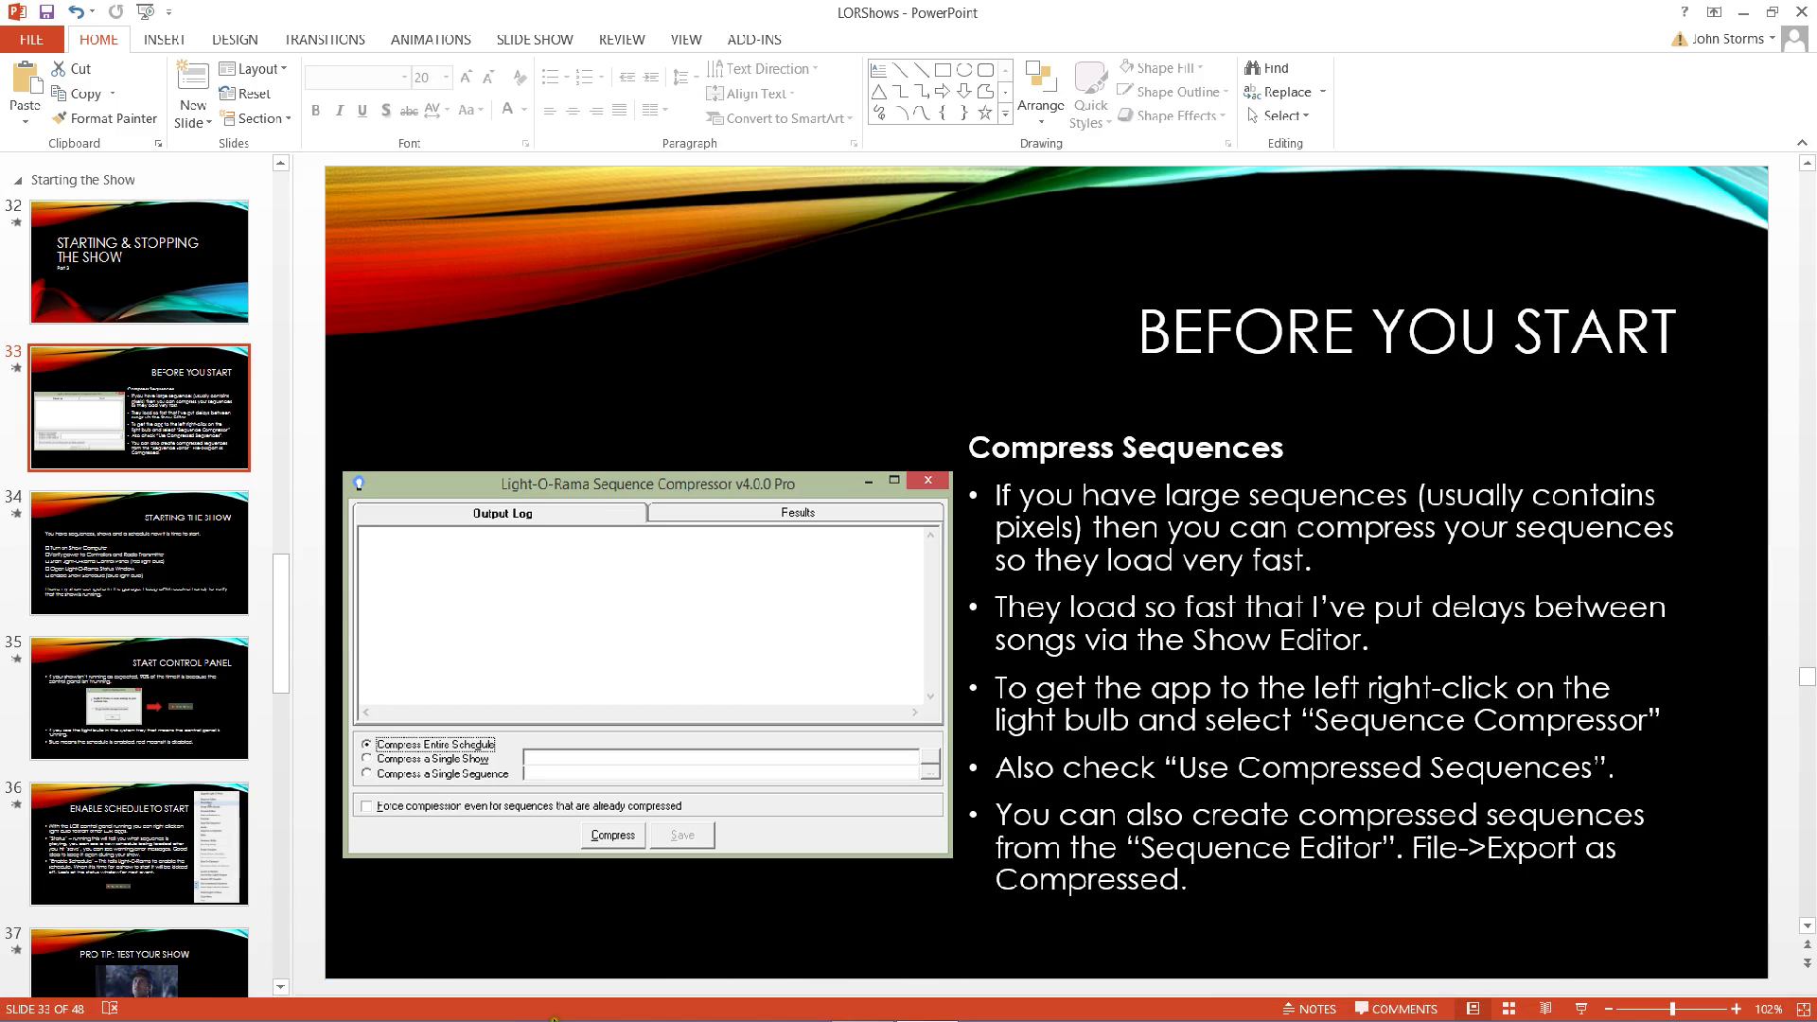
pyautogui.moveTo(507, 1006)
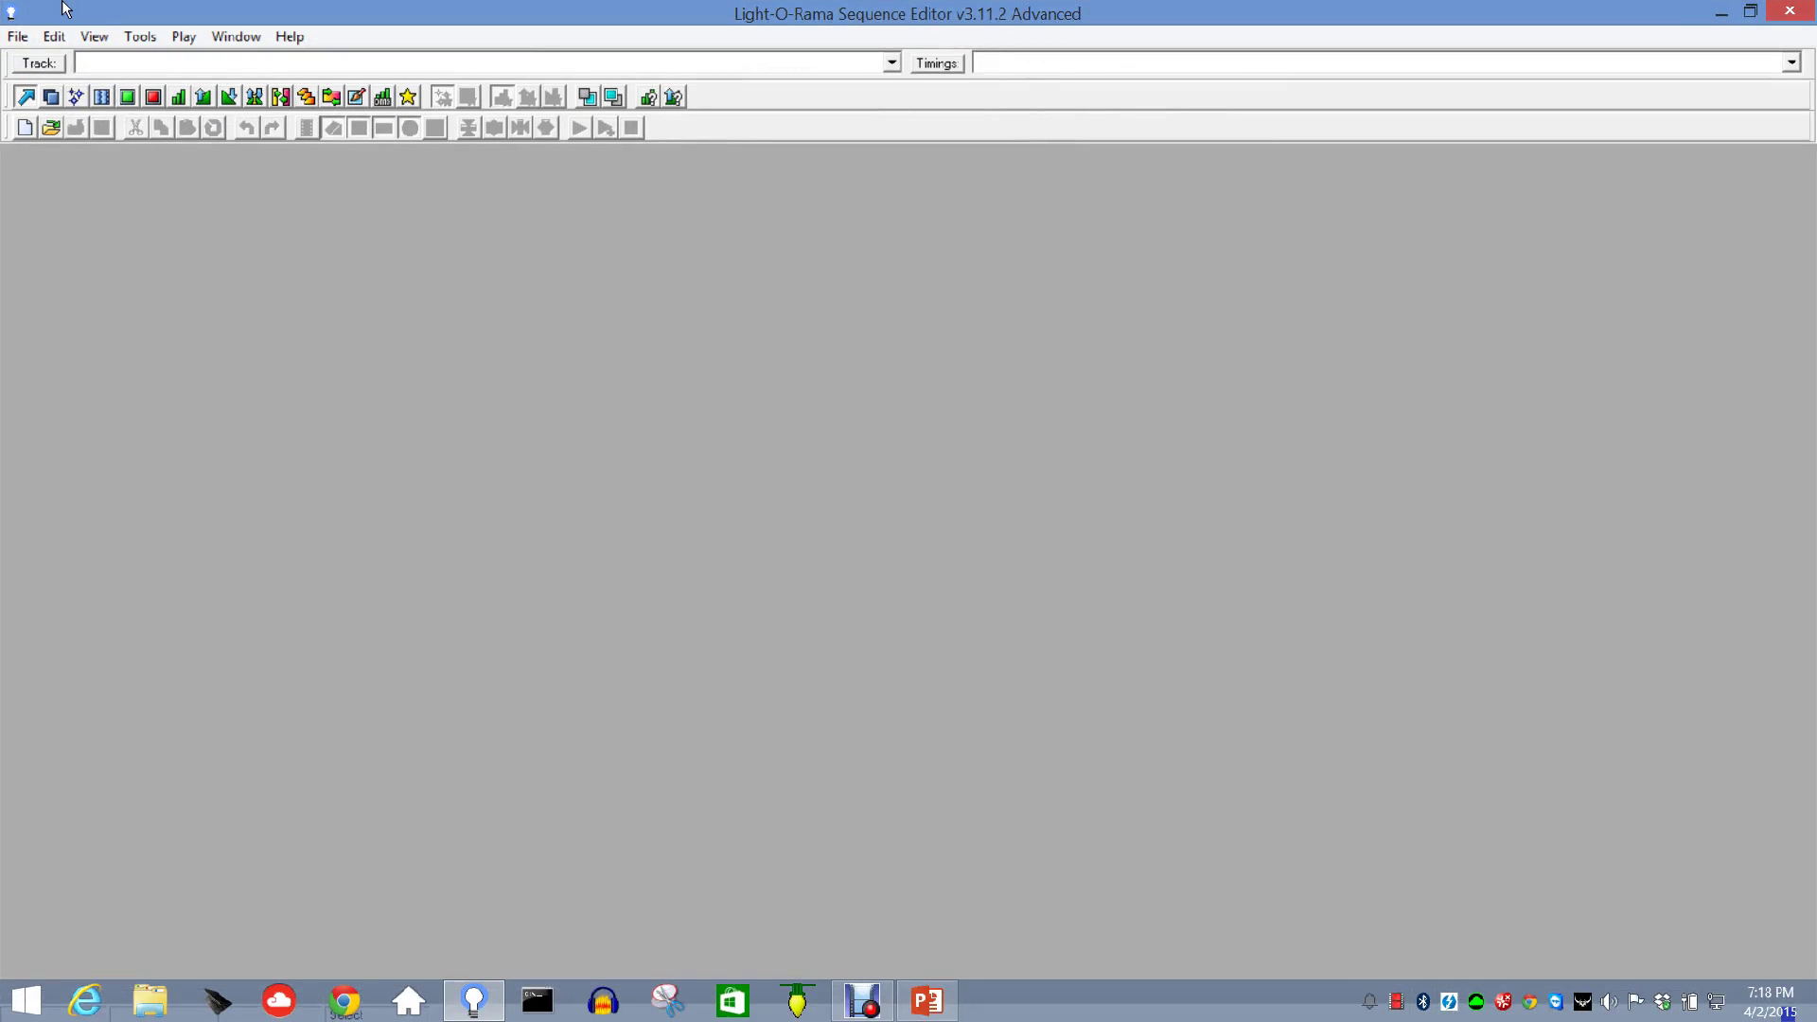
# - Open WREATH TEST.lms from the Recent Sequence tab of the Open dialog
pyautogui.click(17, 36)
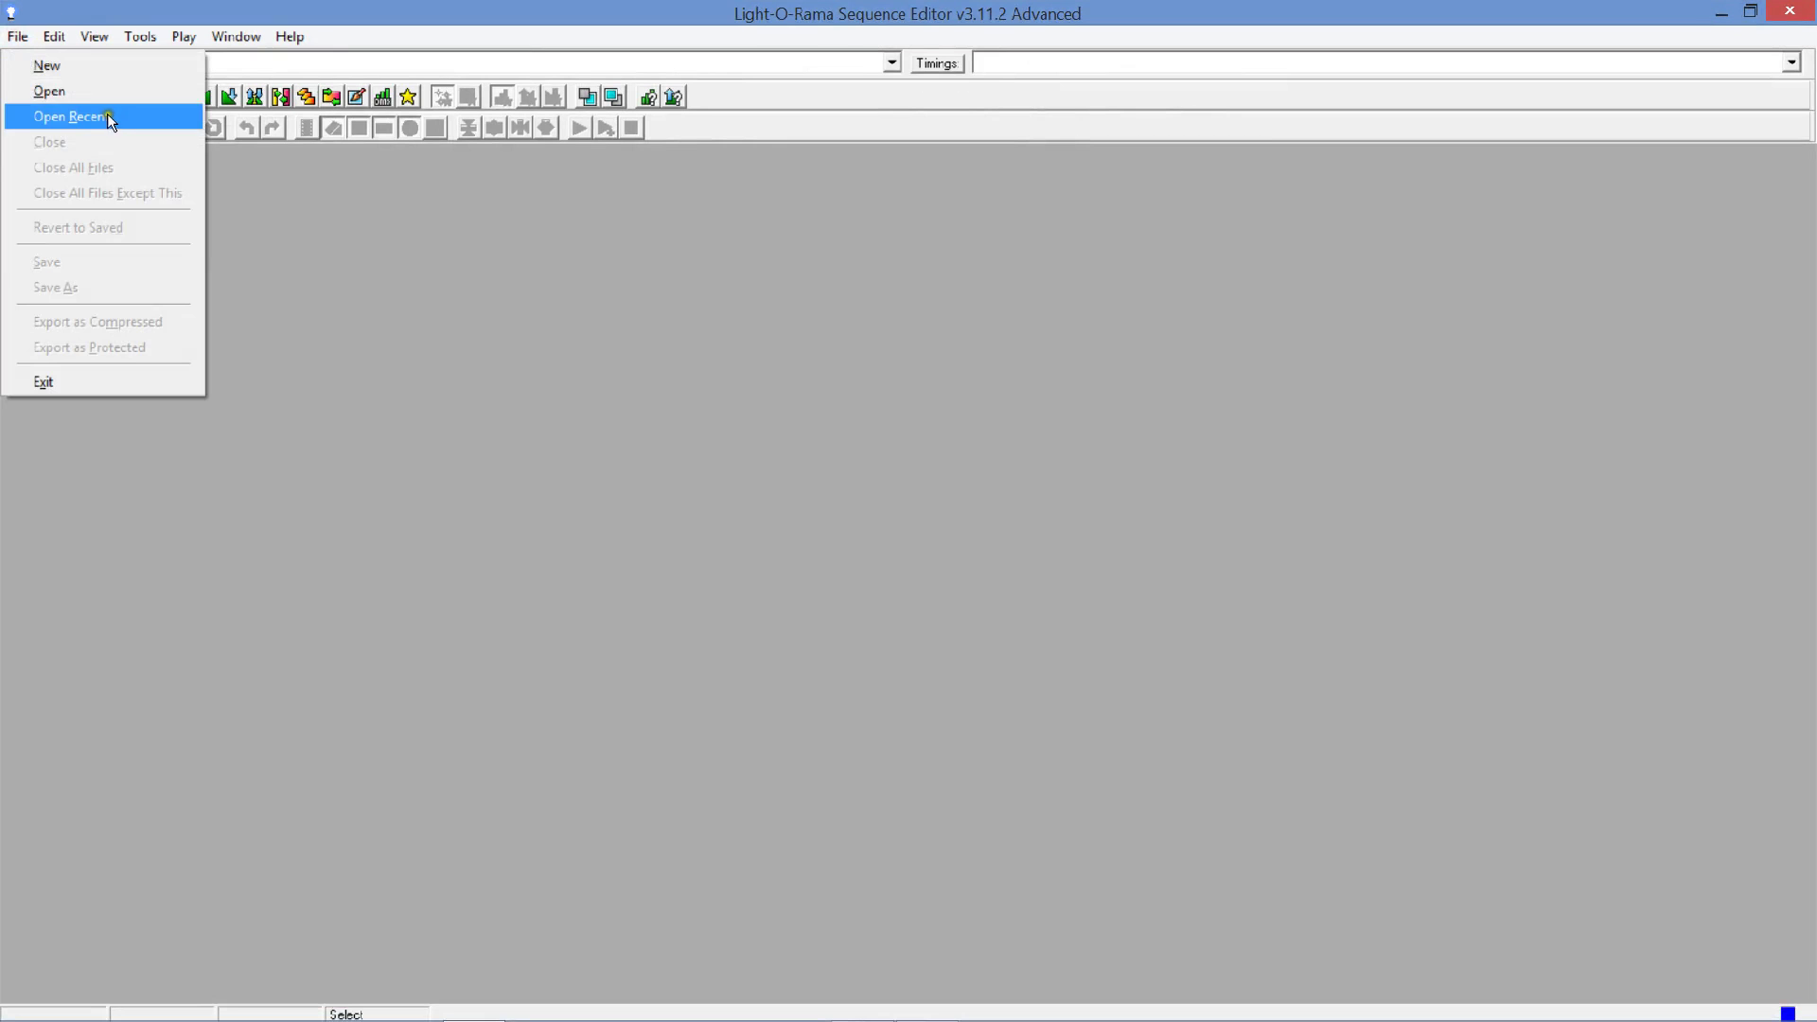
pyautogui.click(52, 101)
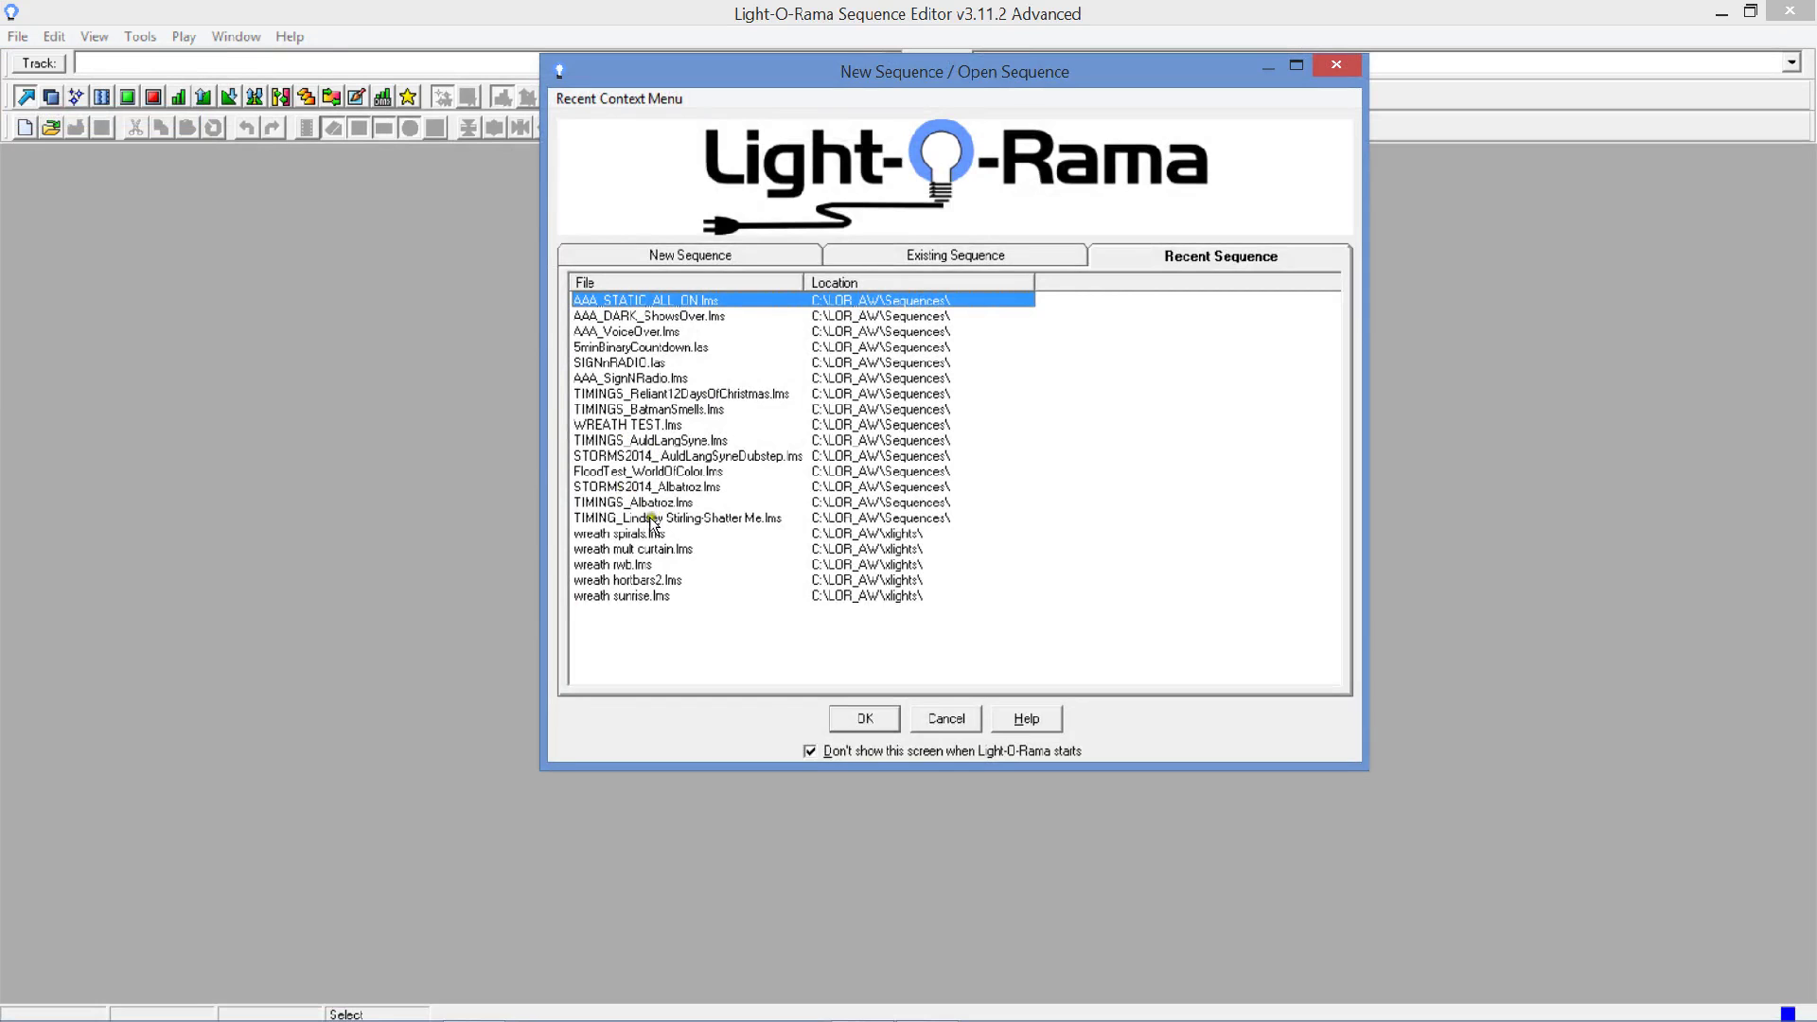
pyautogui.click(622, 426)
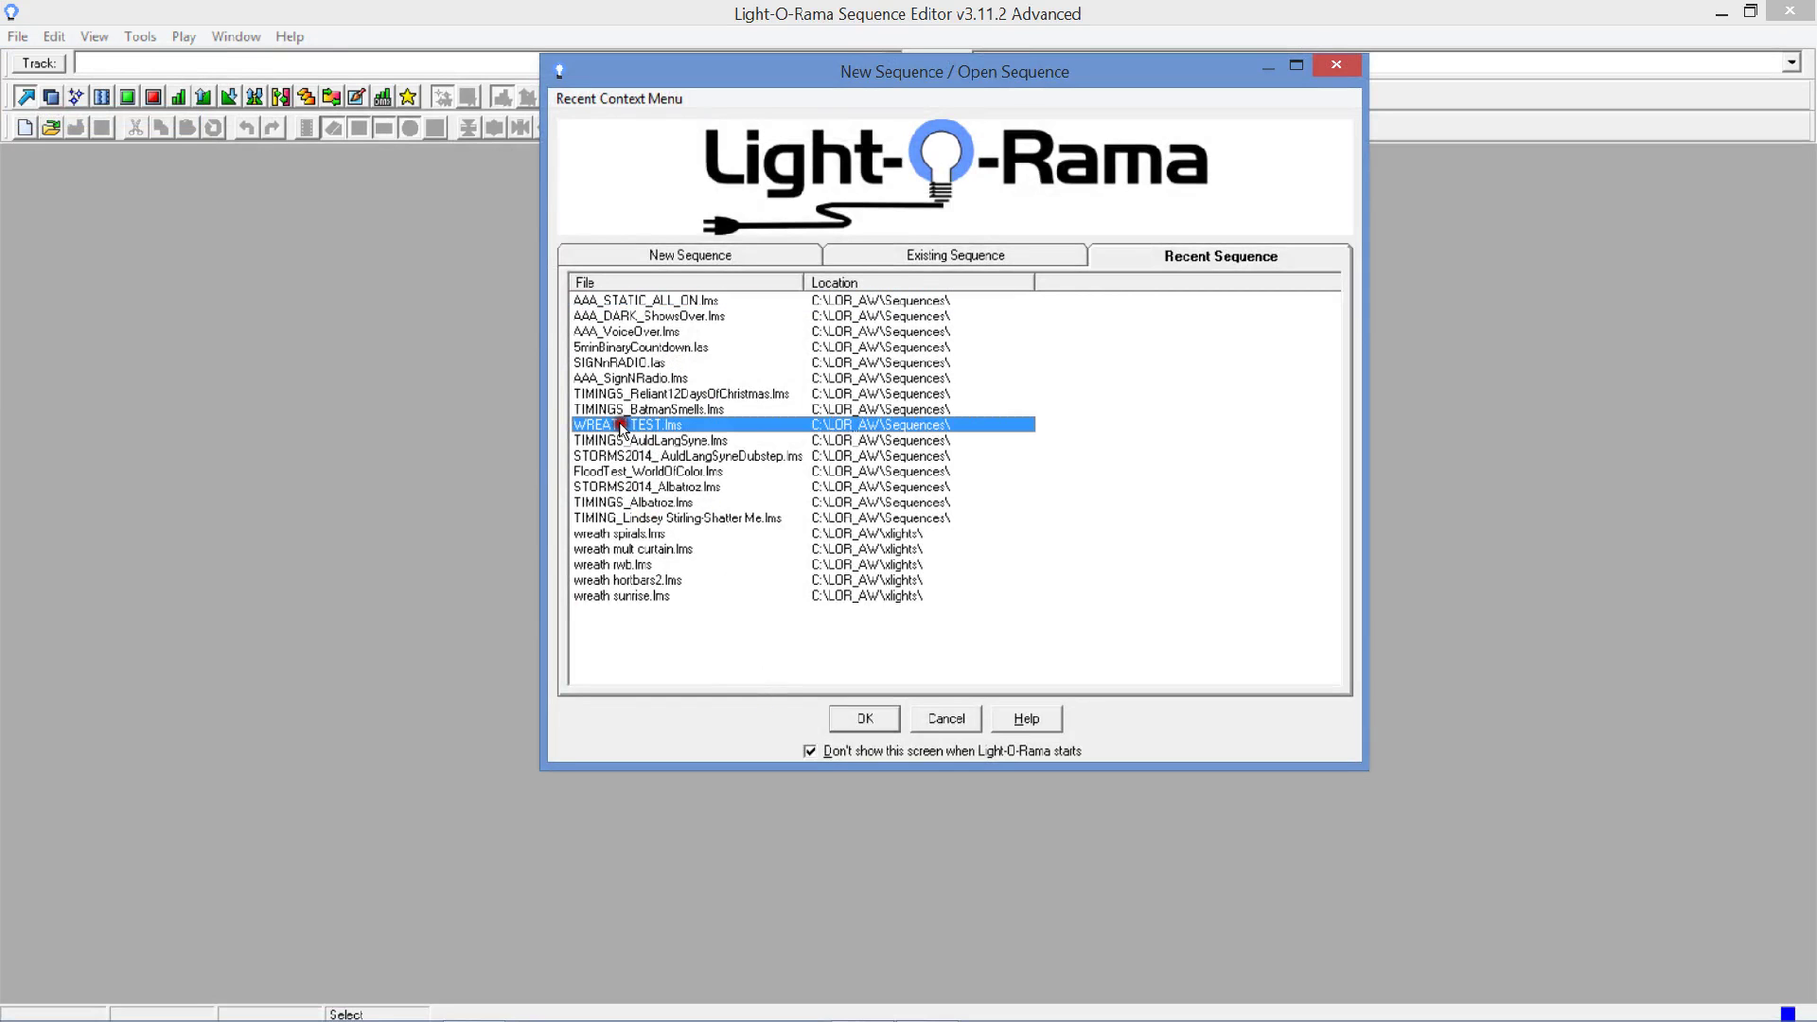
pyautogui.click(881, 728)
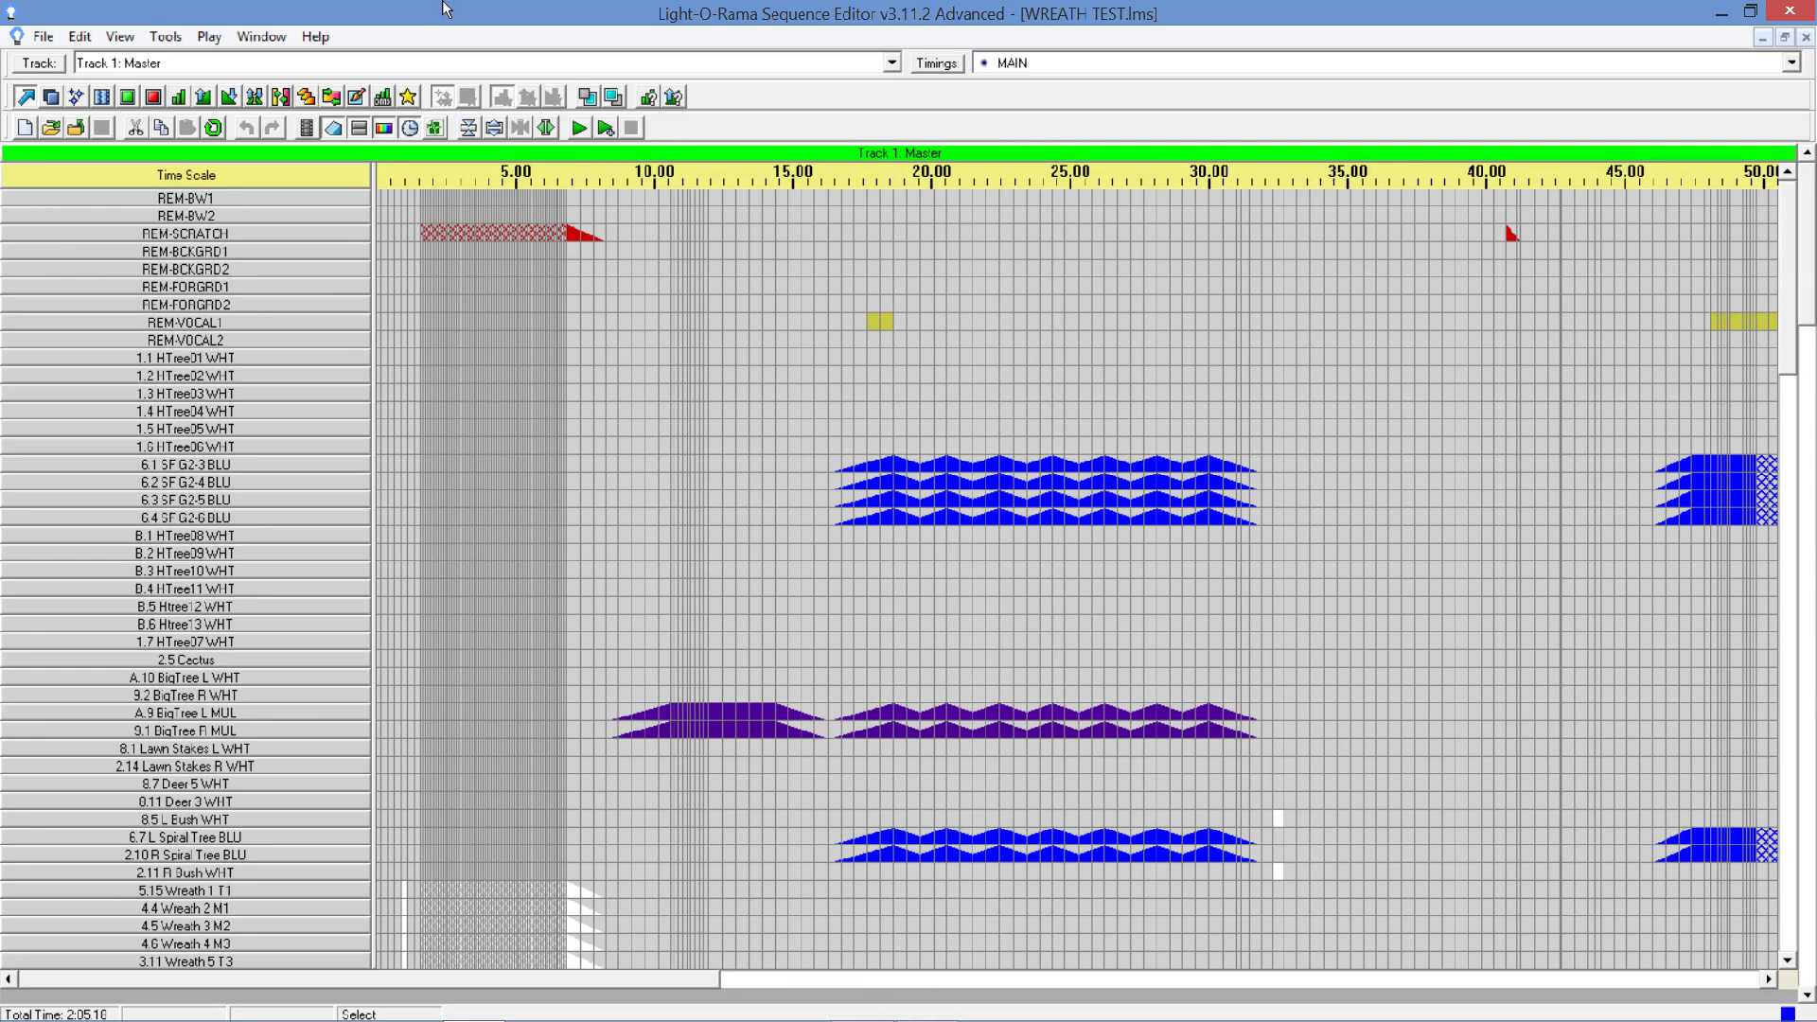
pyautogui.click(43, 38)
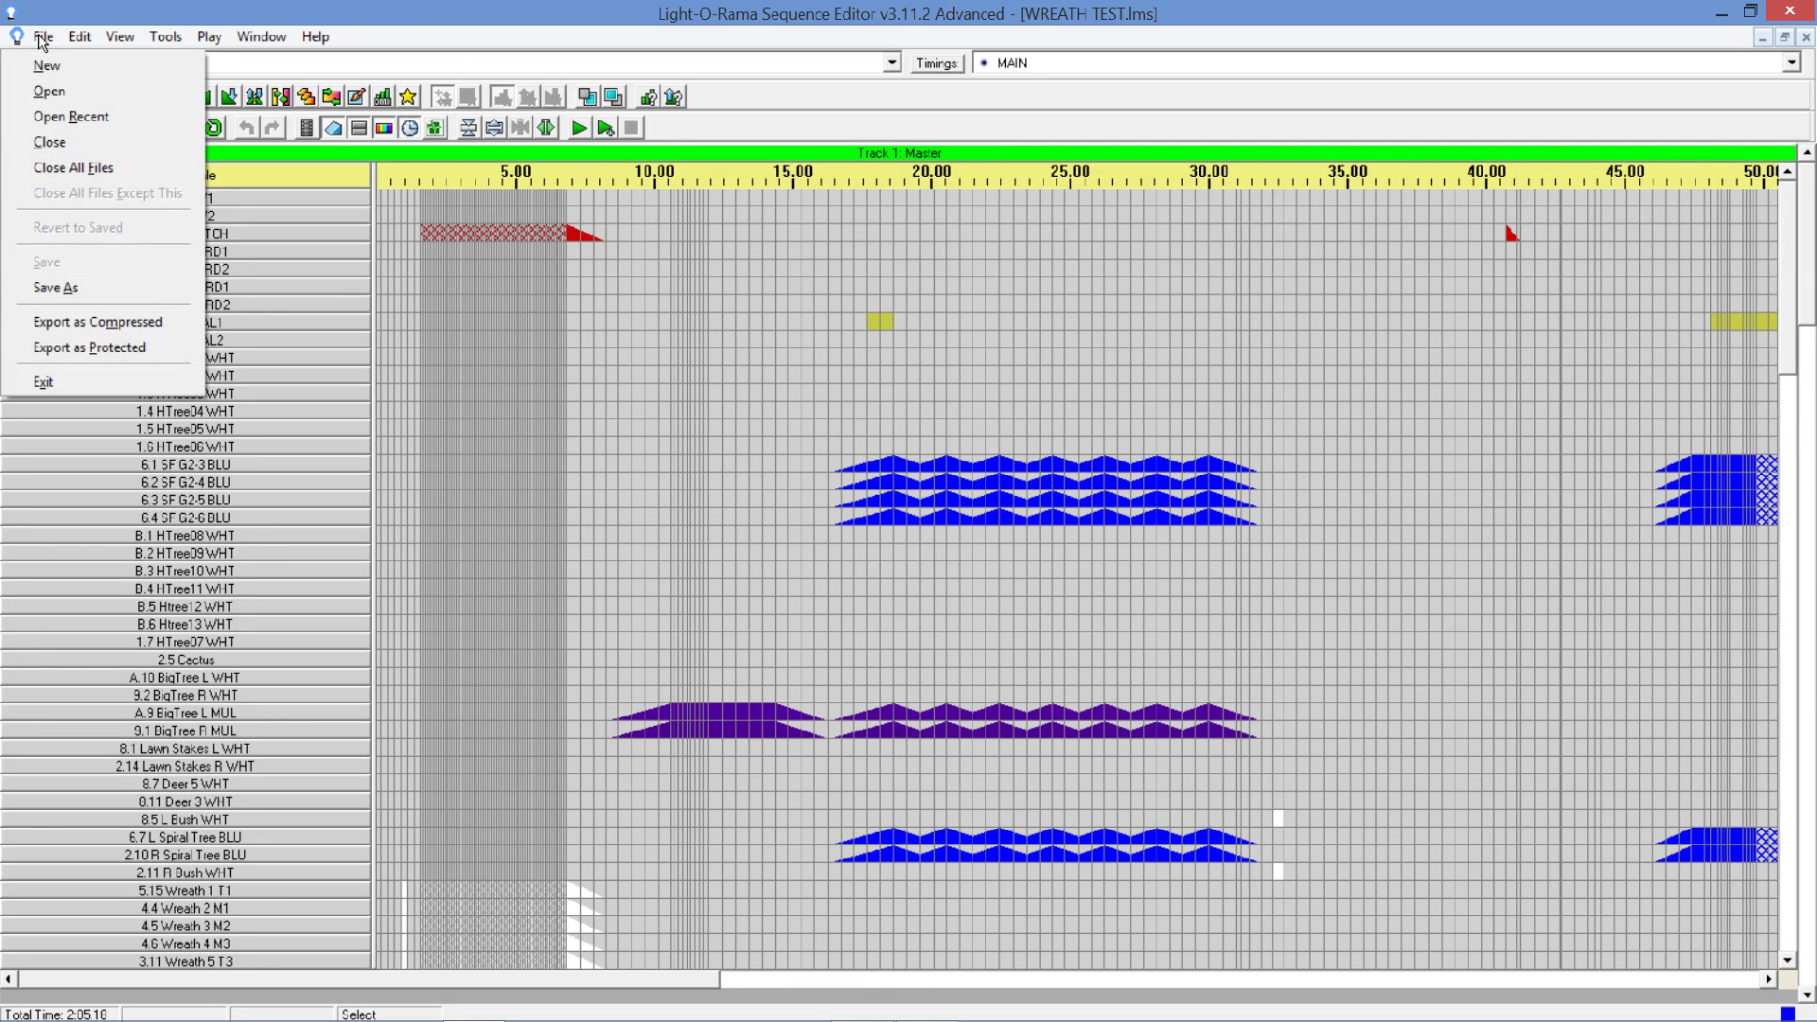
# - Export WREATH TEST.lms as compressed, acknowledge Compression Complete, and minimize the editor
pyautogui.click(68, 323)
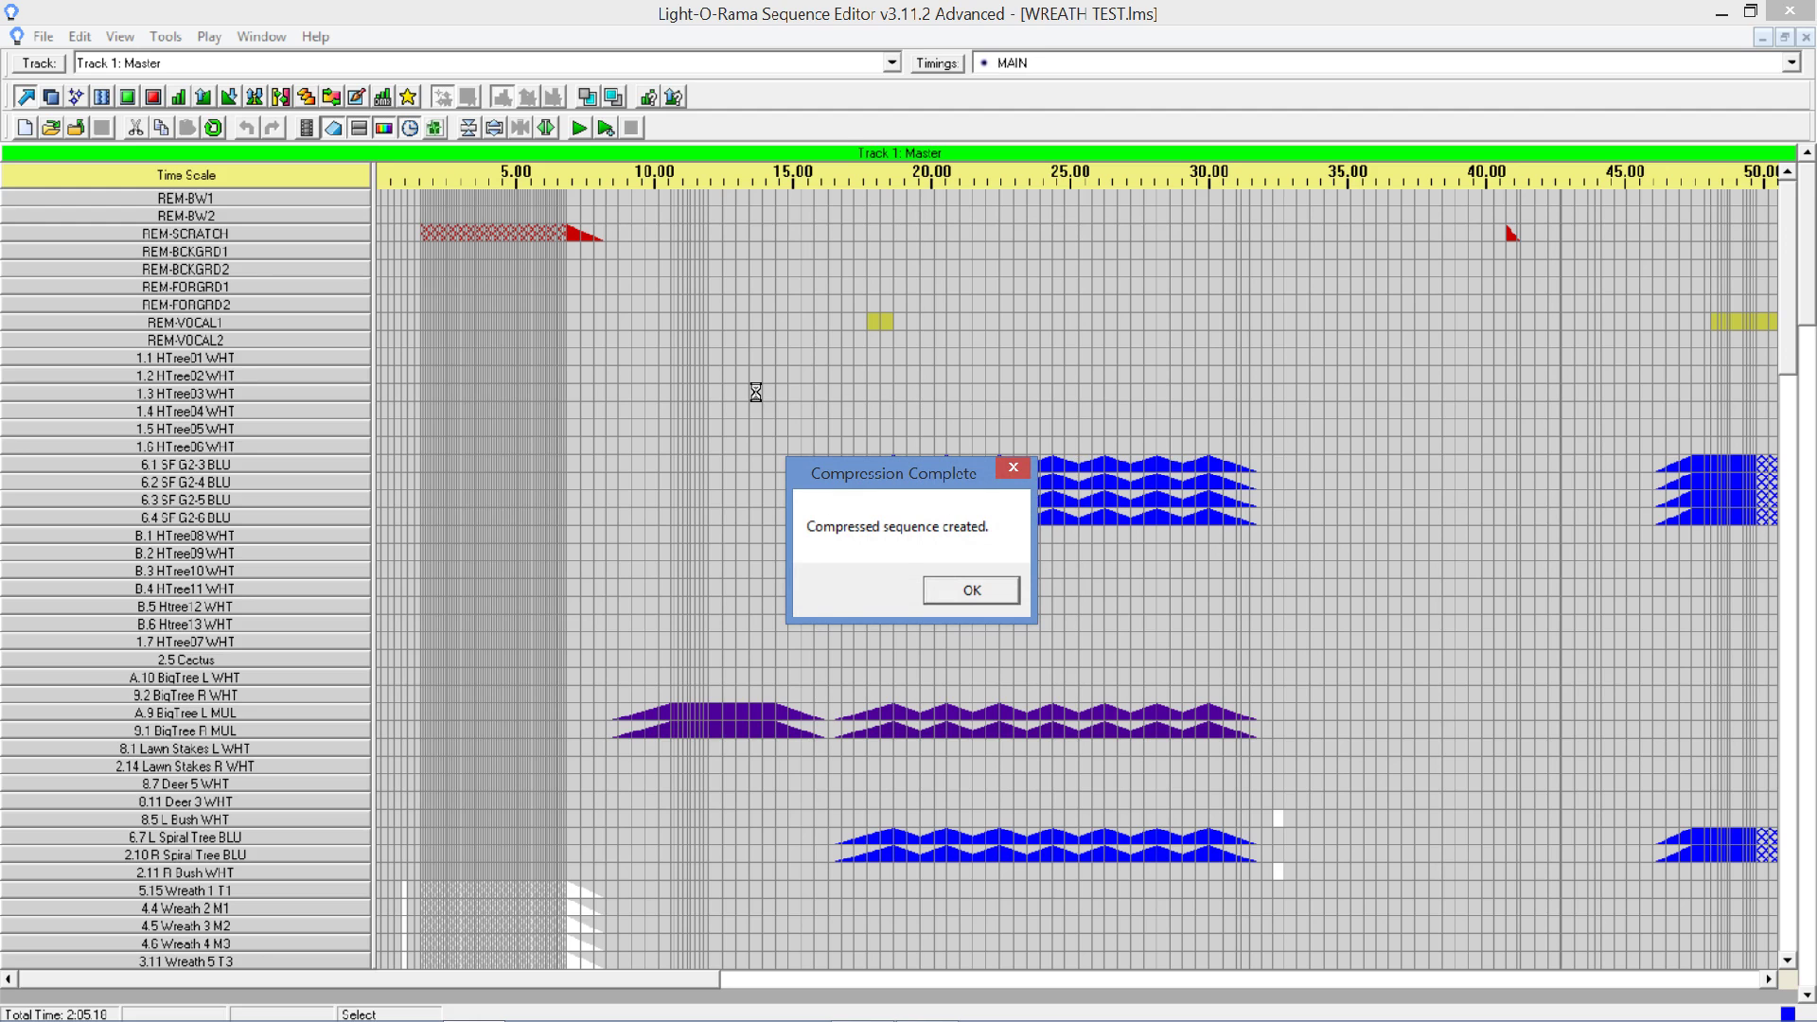
pyautogui.click(985, 588)
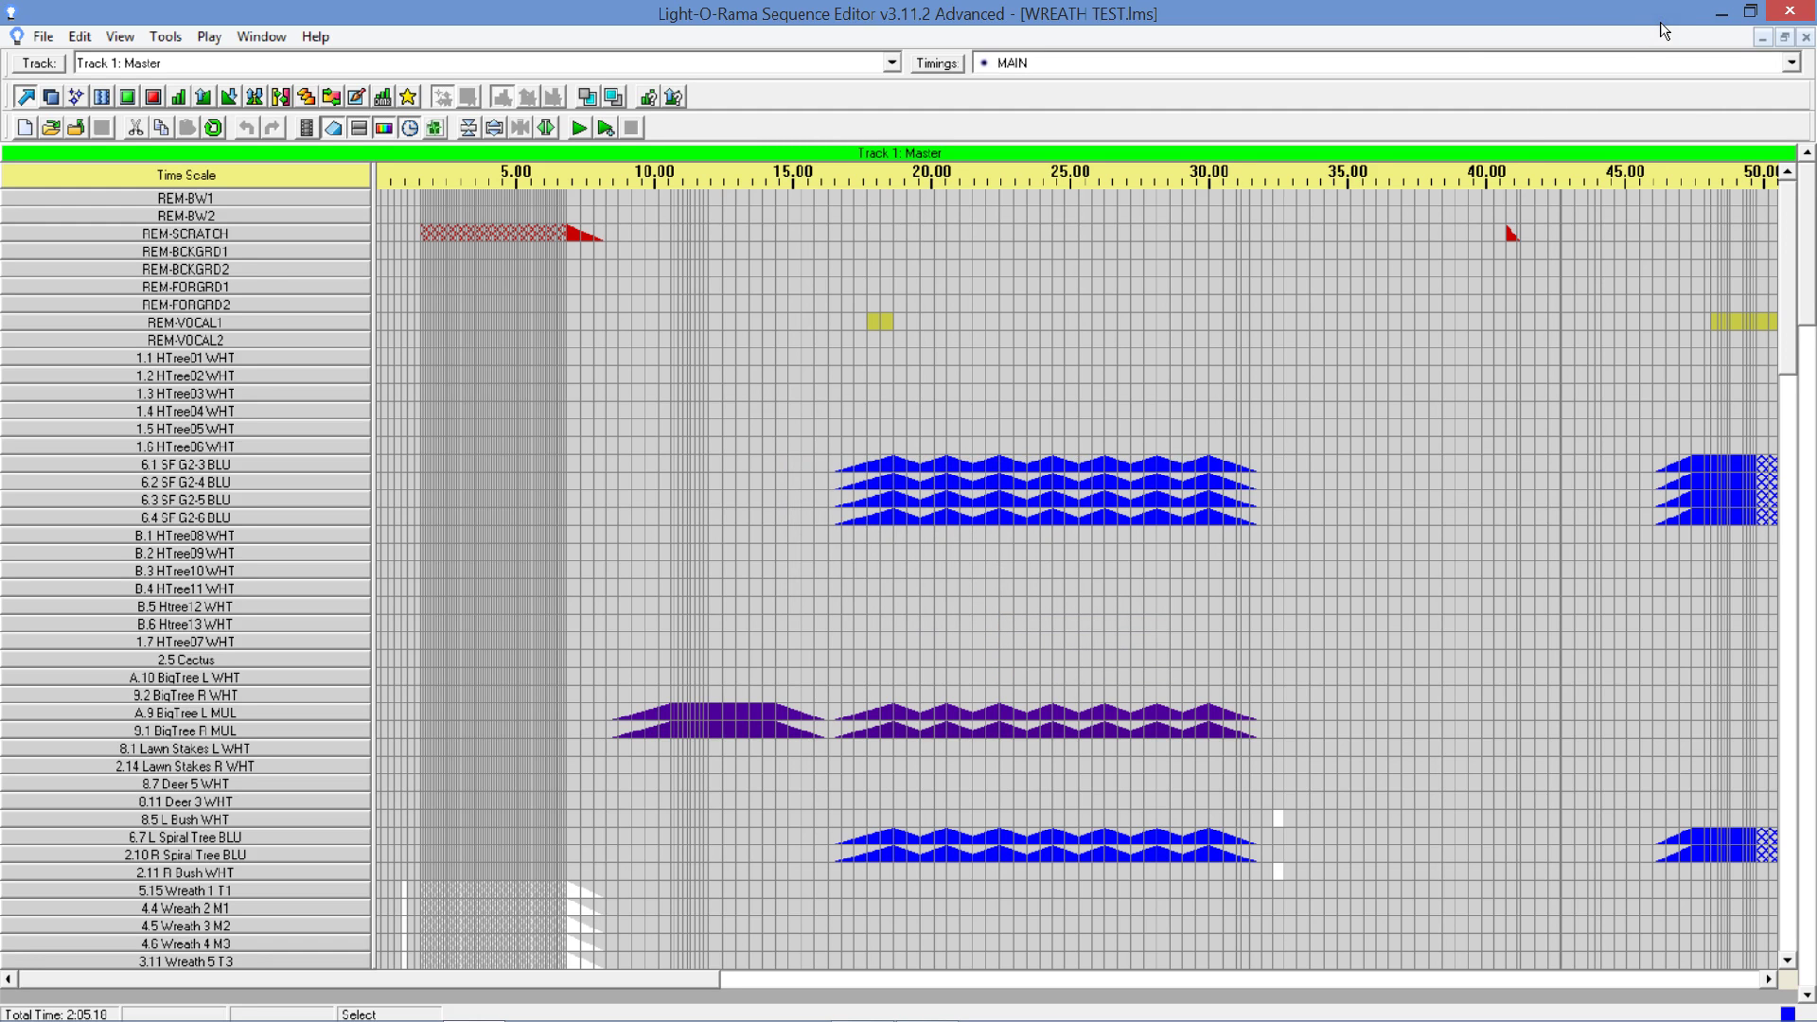
pyautogui.click(1721, 12)
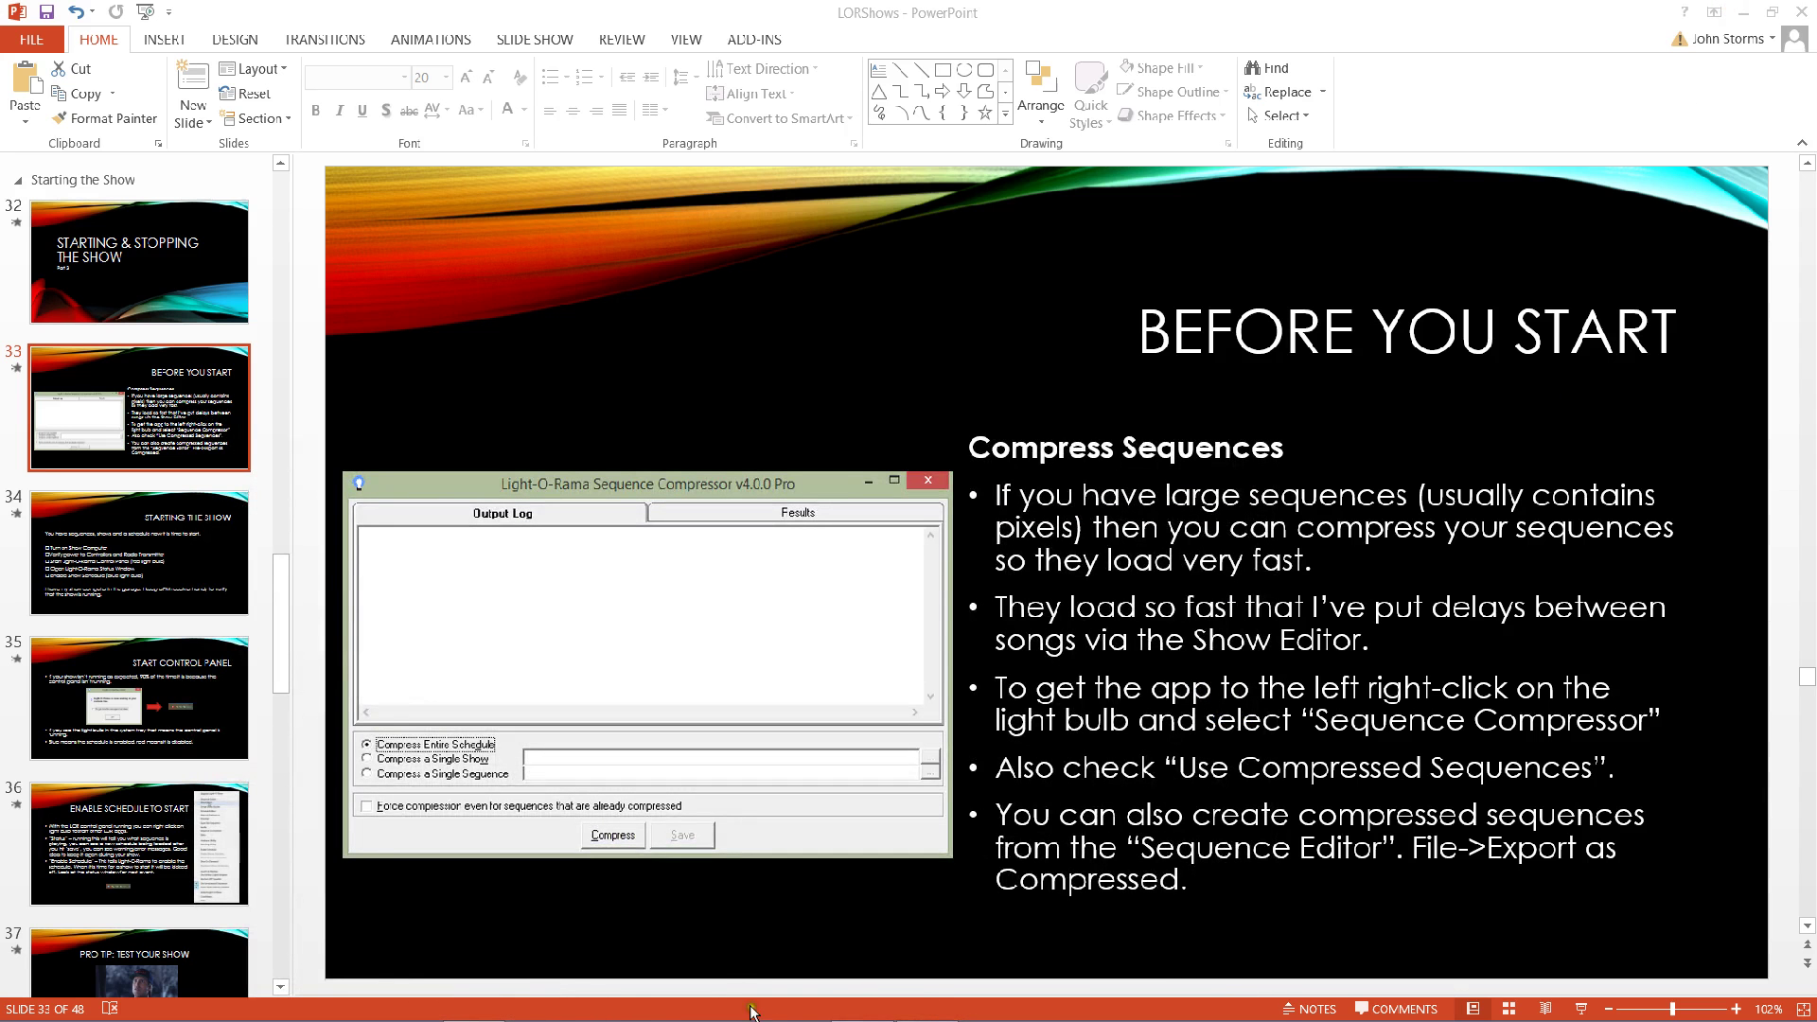
# - Launch Light-O-Rama Control Panel from Start and dismiss the comm port already open warning
pyautogui.moveTo(916, 1006)
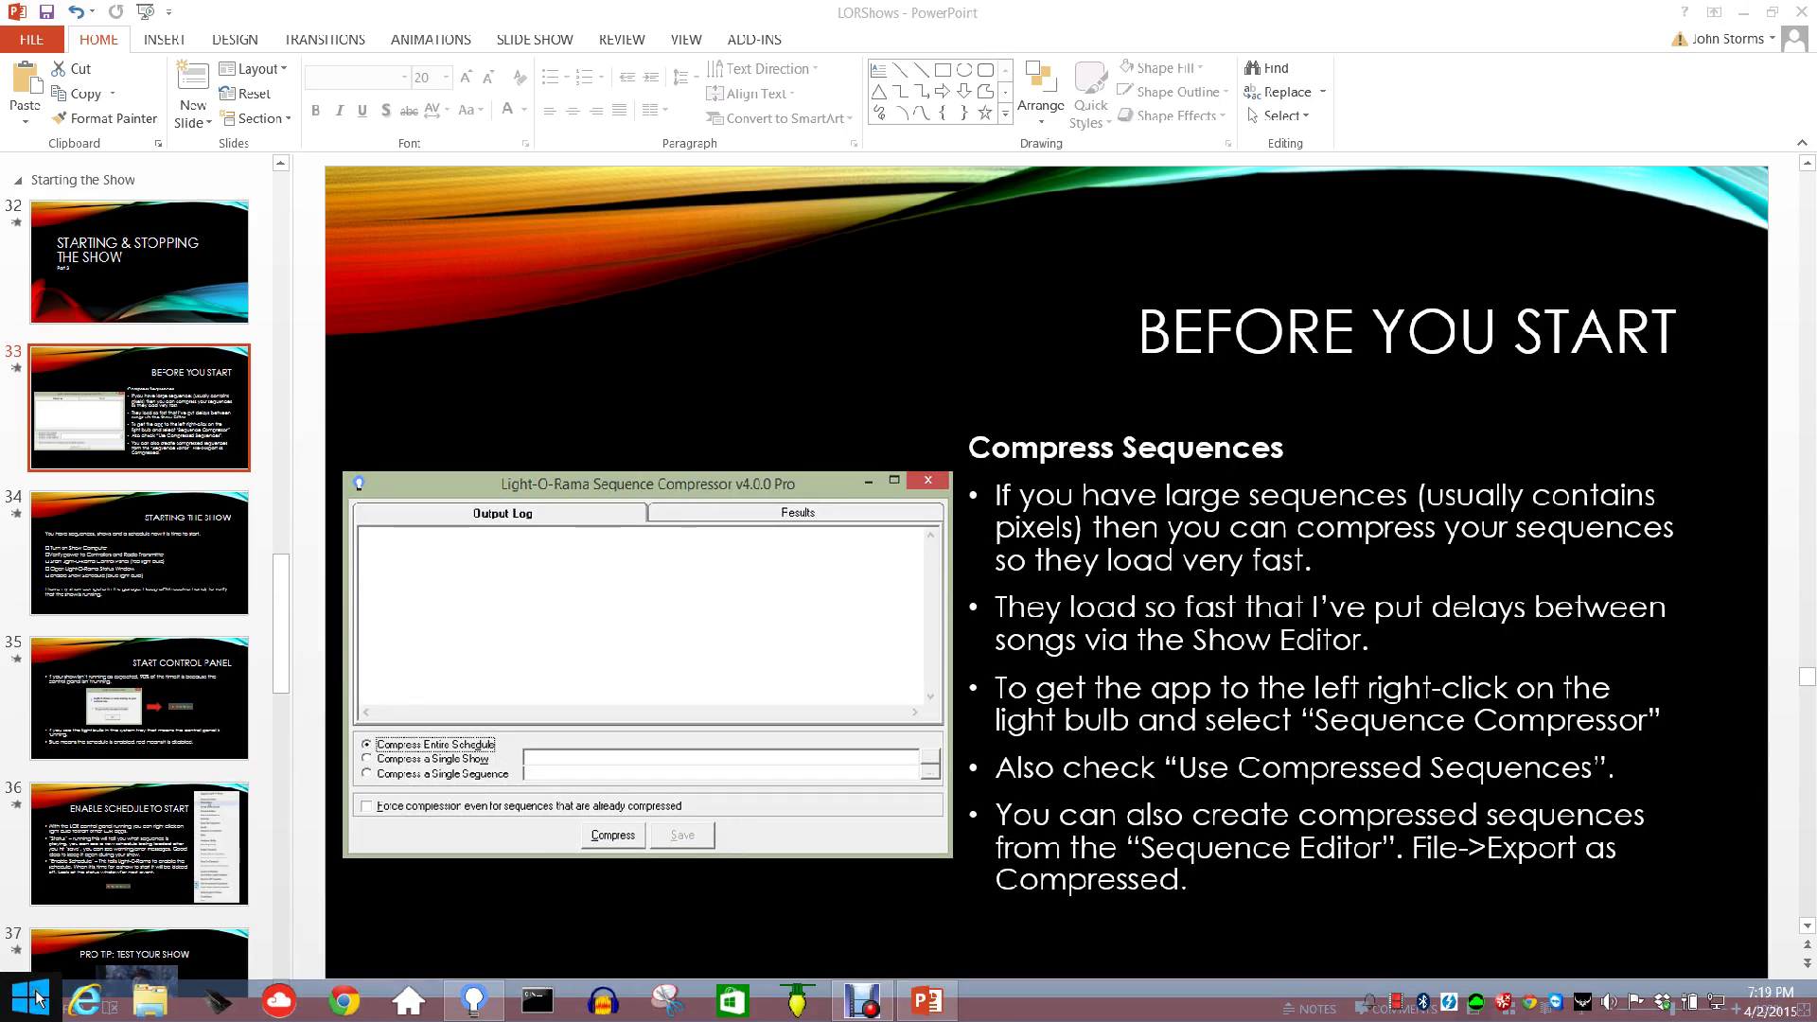
pyautogui.click(26, 1000)
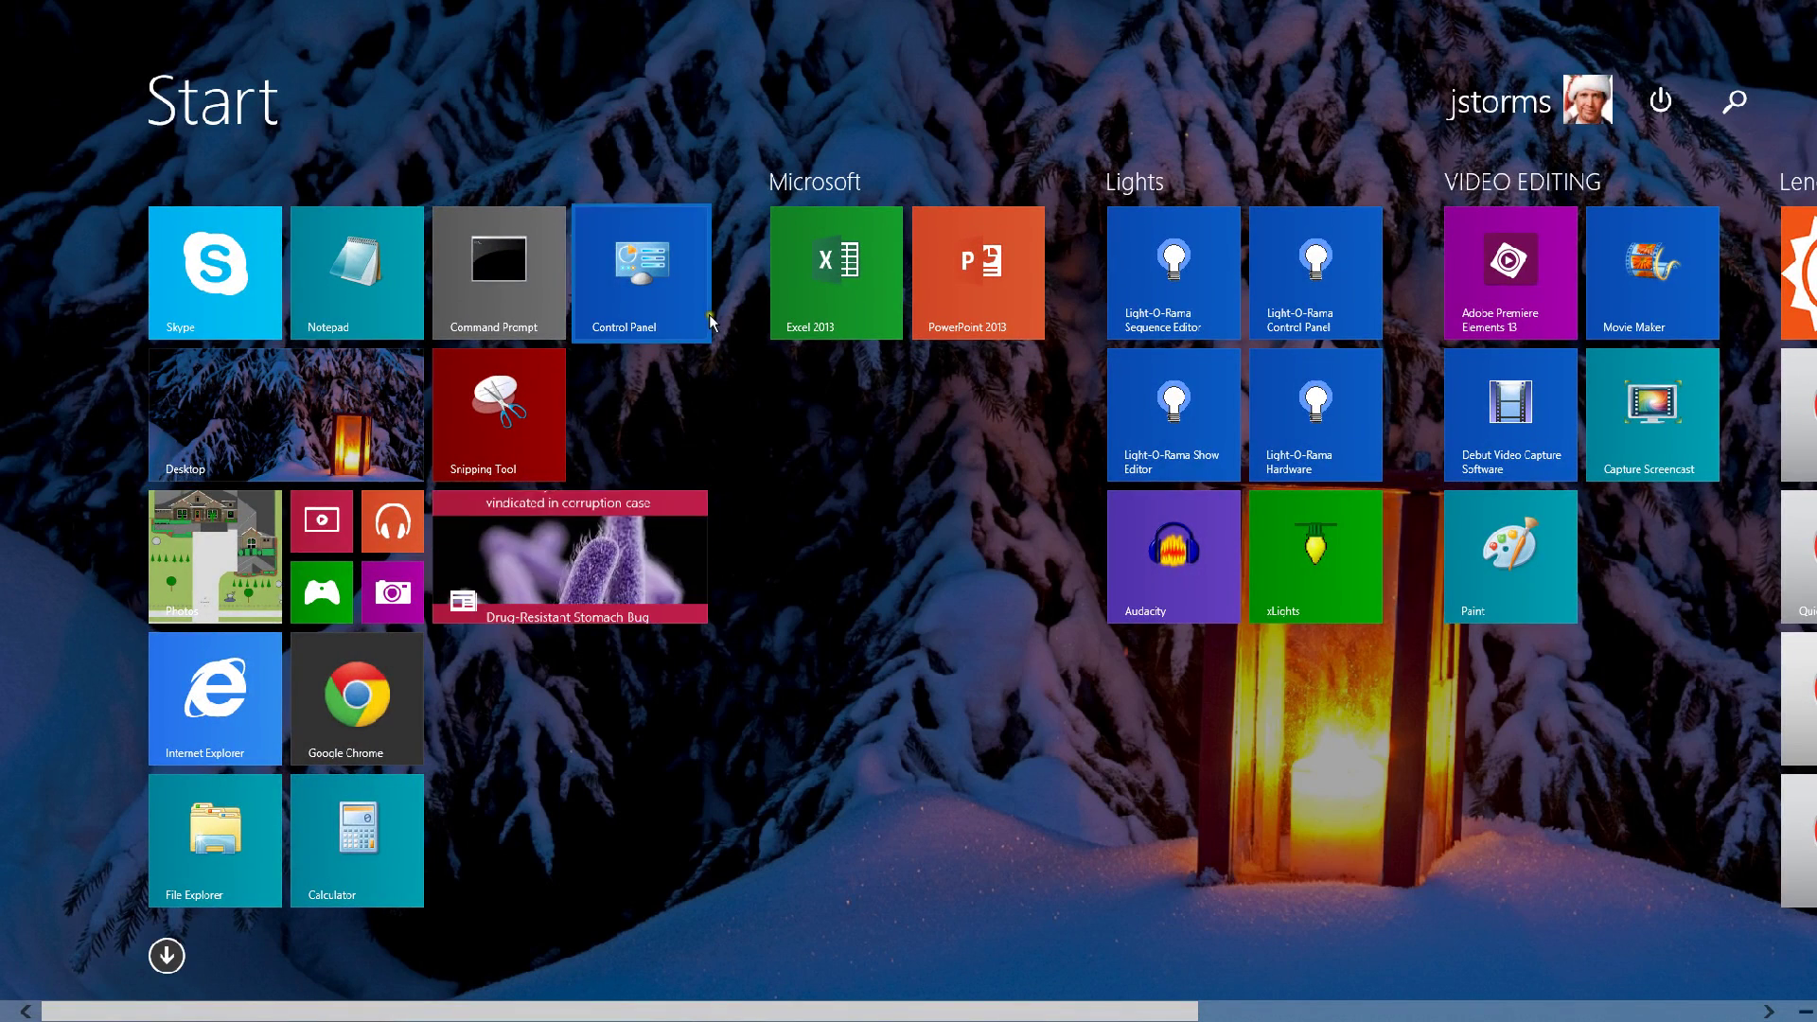
pyautogui.click(1306, 270)
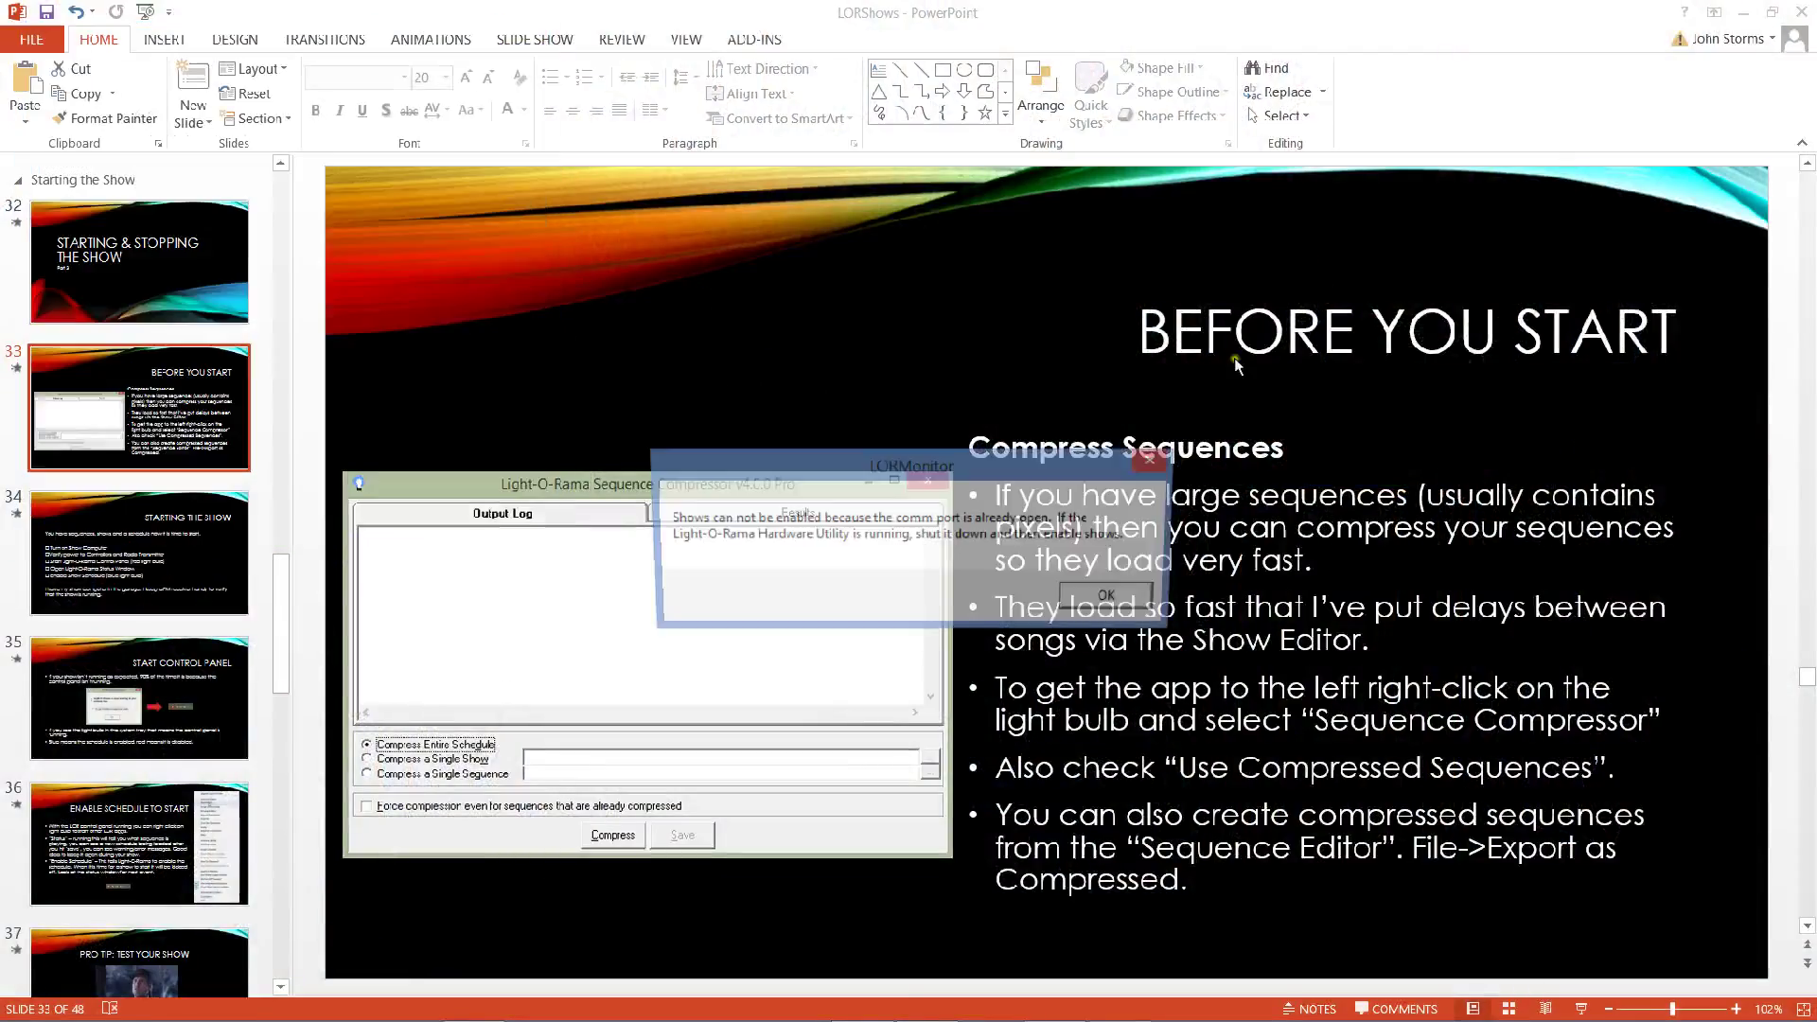
pyautogui.click(1088, 601)
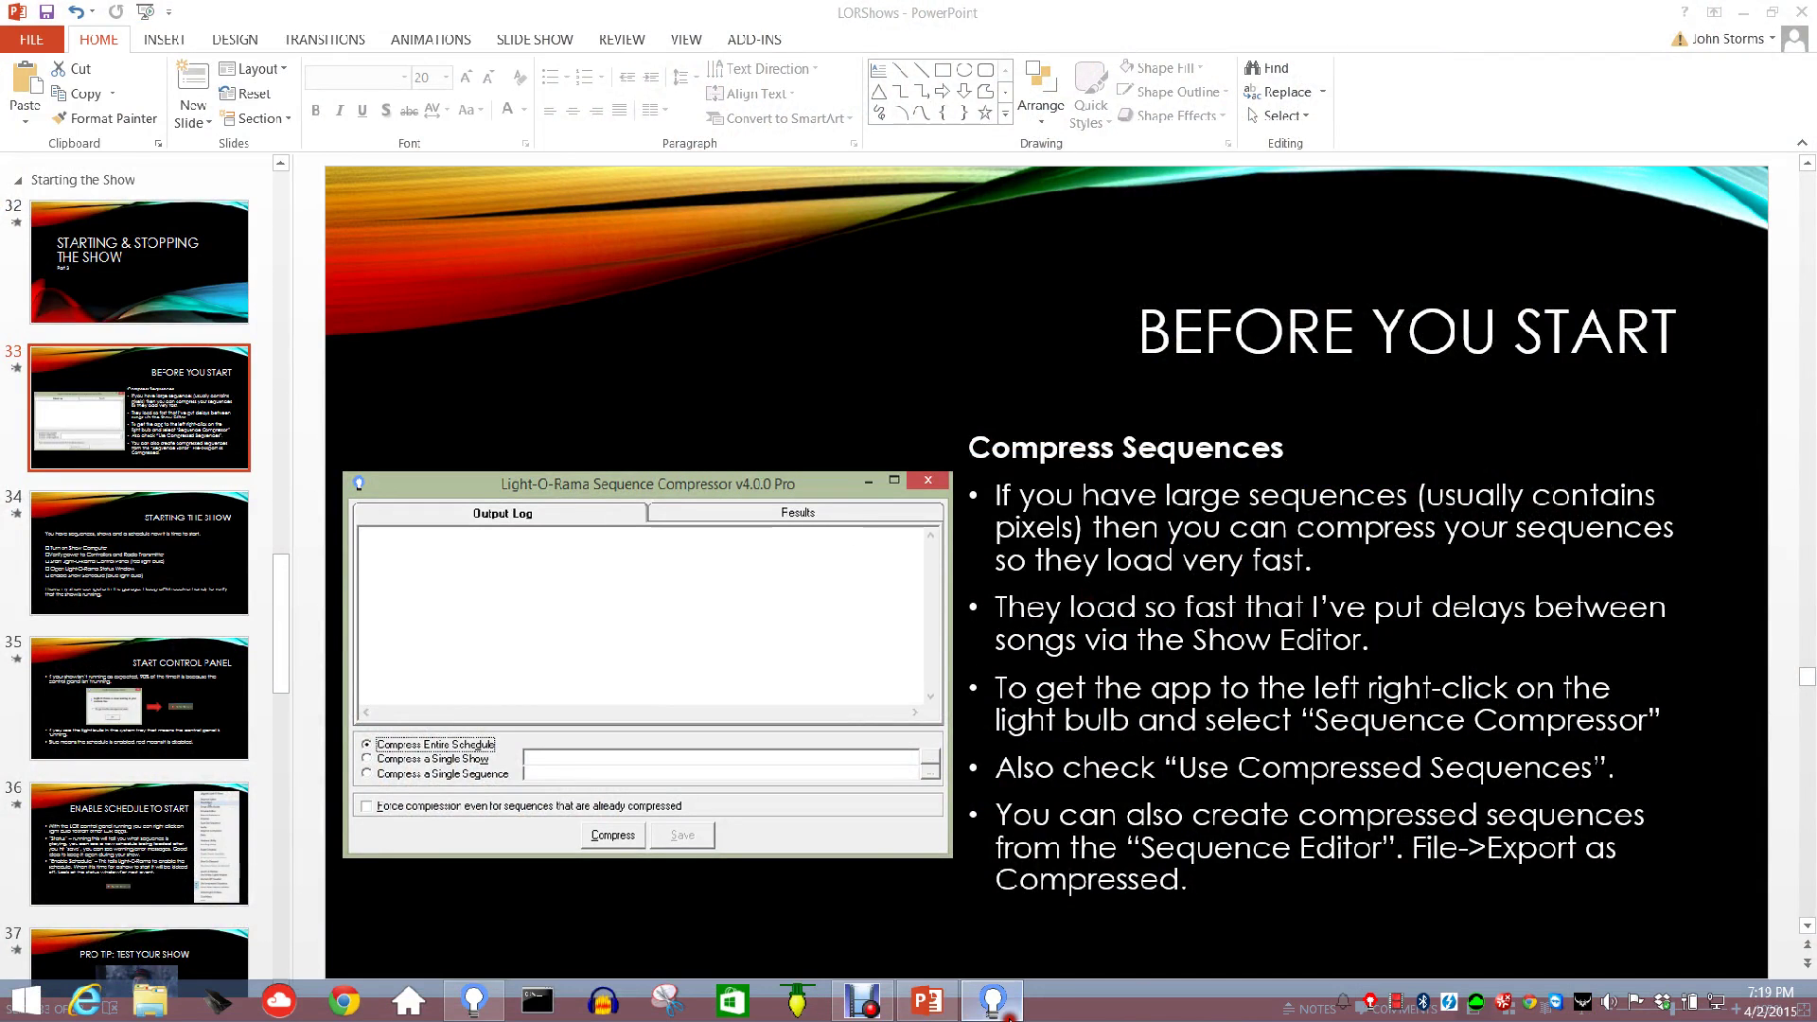
# - Close the WREATH TEST.lms sequence and exit the Sequence Editor
pyautogui.click(993, 1004)
pyautogui.click(473, 1002)
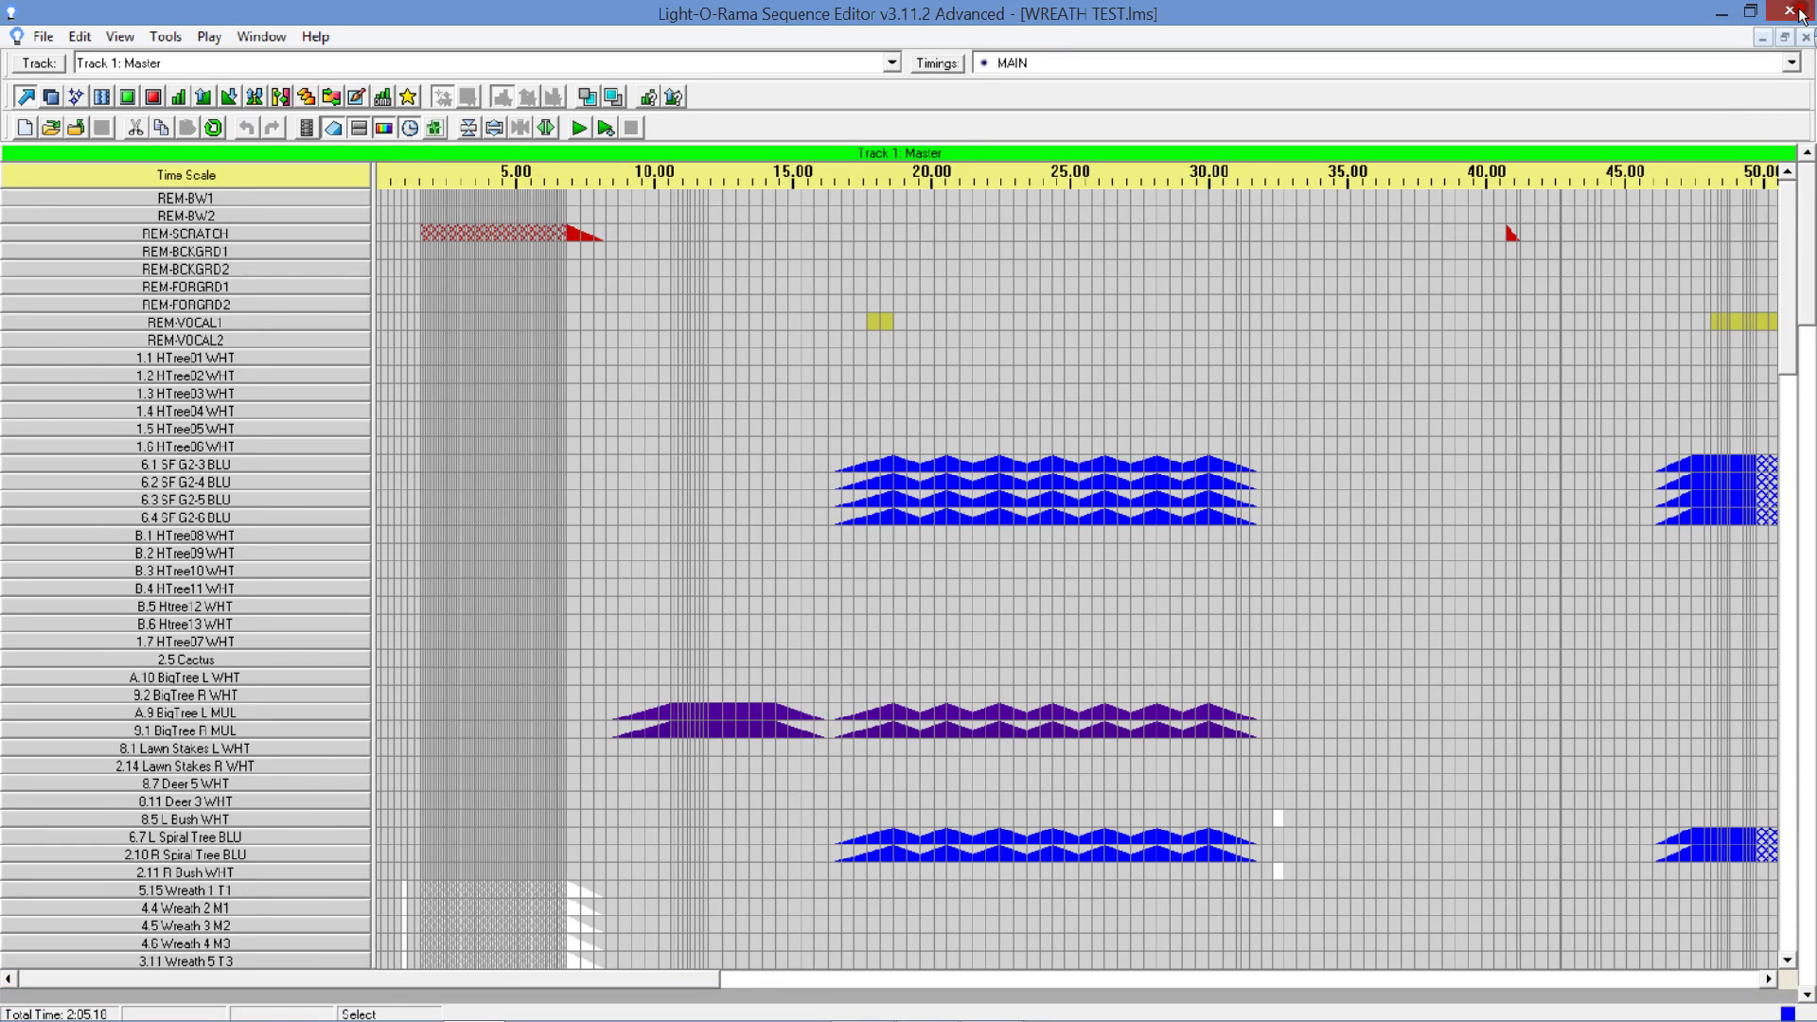
pyautogui.click(1806, 36)
pyautogui.hotkey('alt', 'F4')
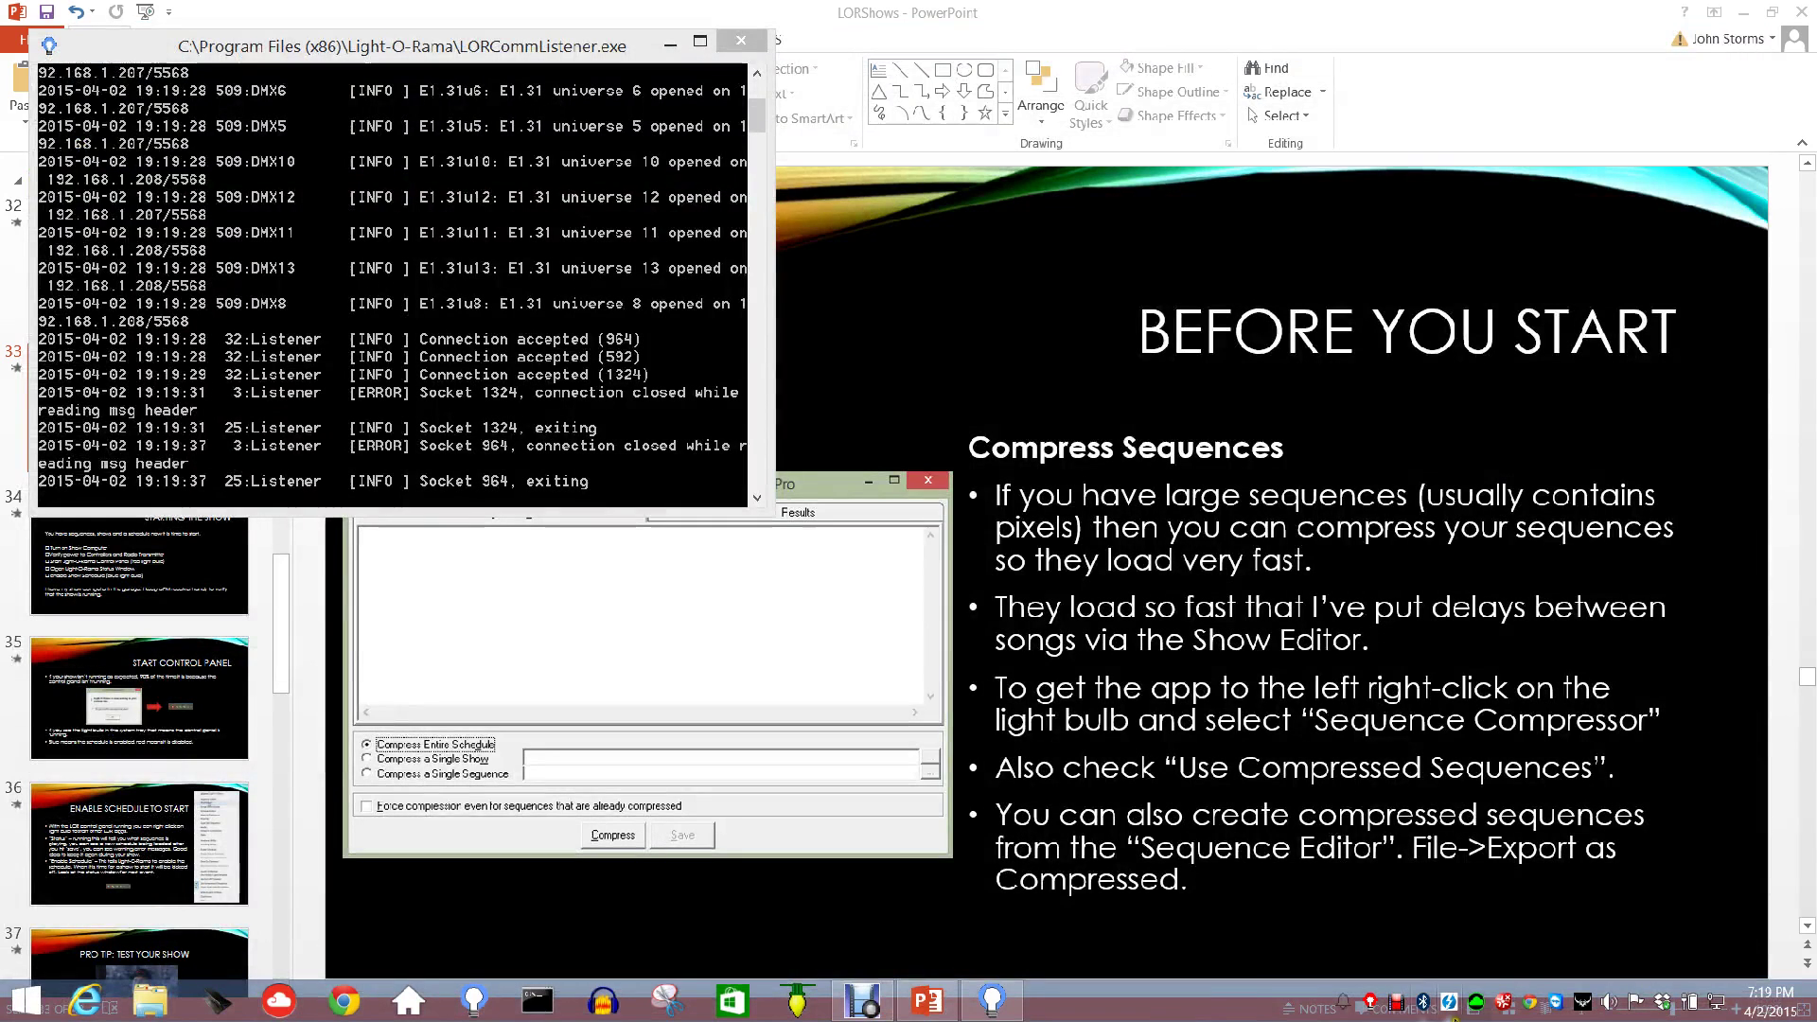
# - Open the tray bulb's Status window showing Light-O-Rama disabled, then minimize it
pyautogui.doubleClick(1372, 1011)
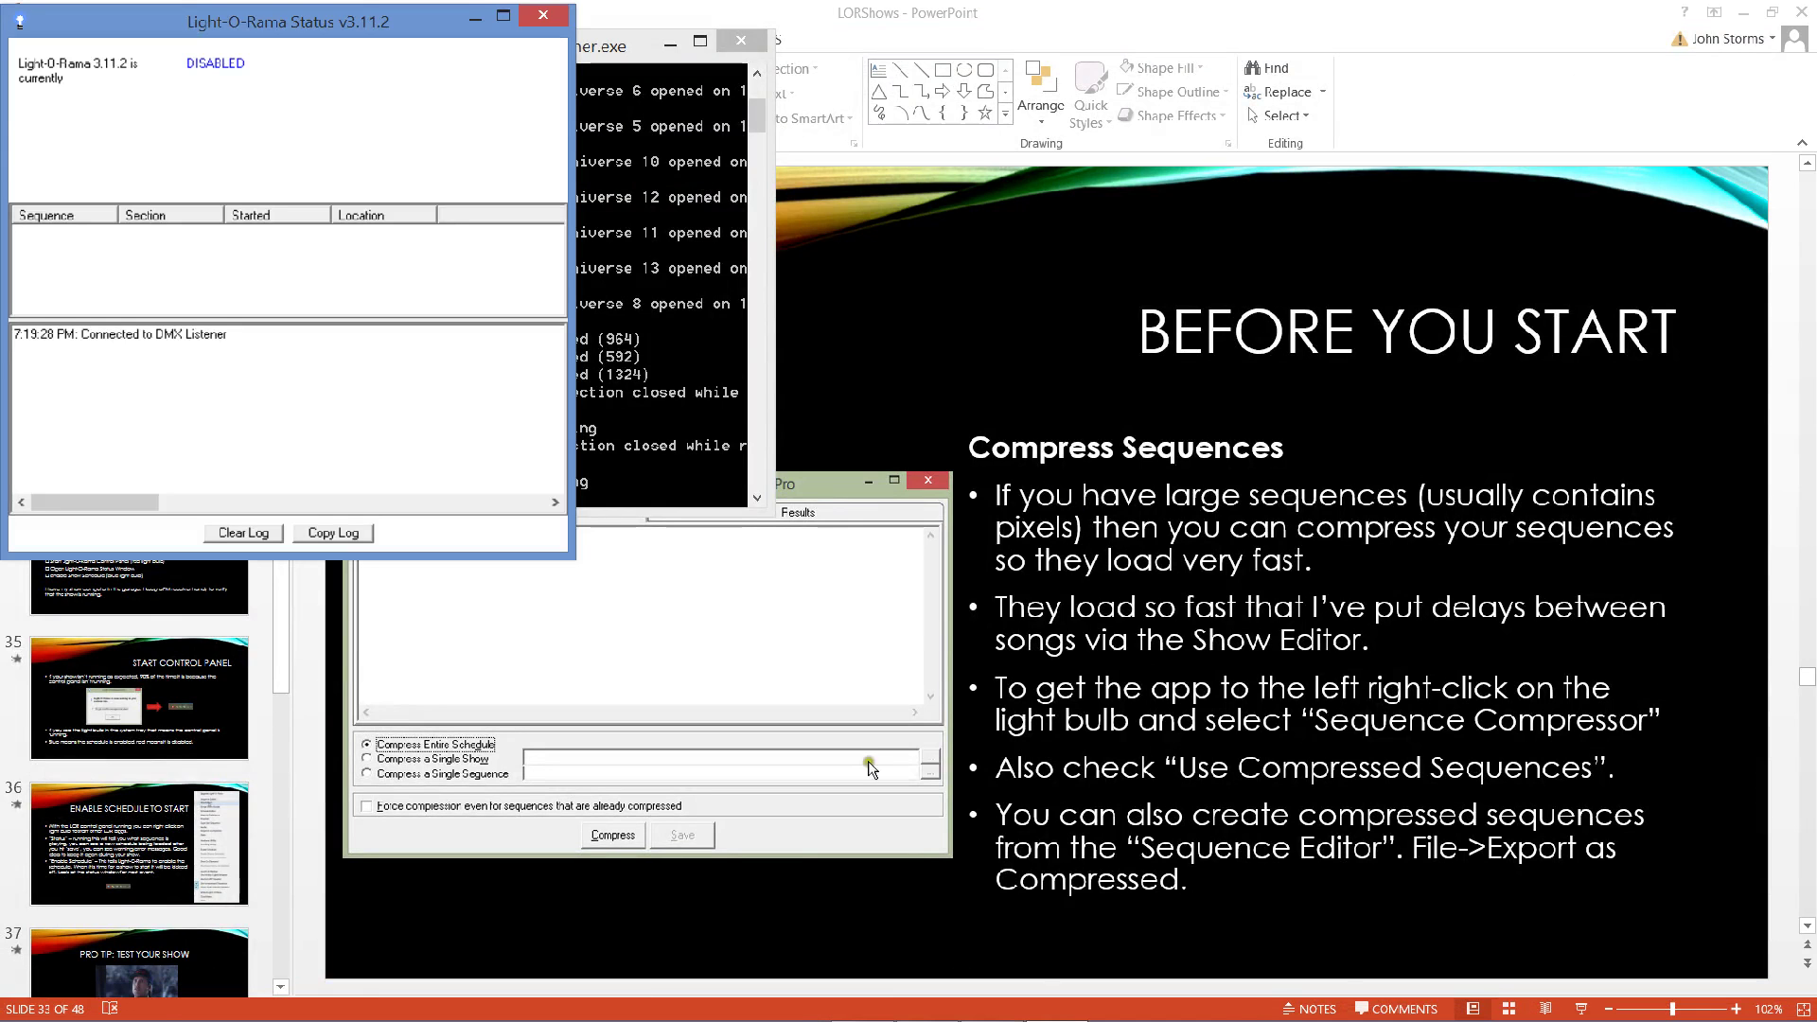
pyautogui.moveTo(410, 20); pyautogui.dragTo(504, 112)
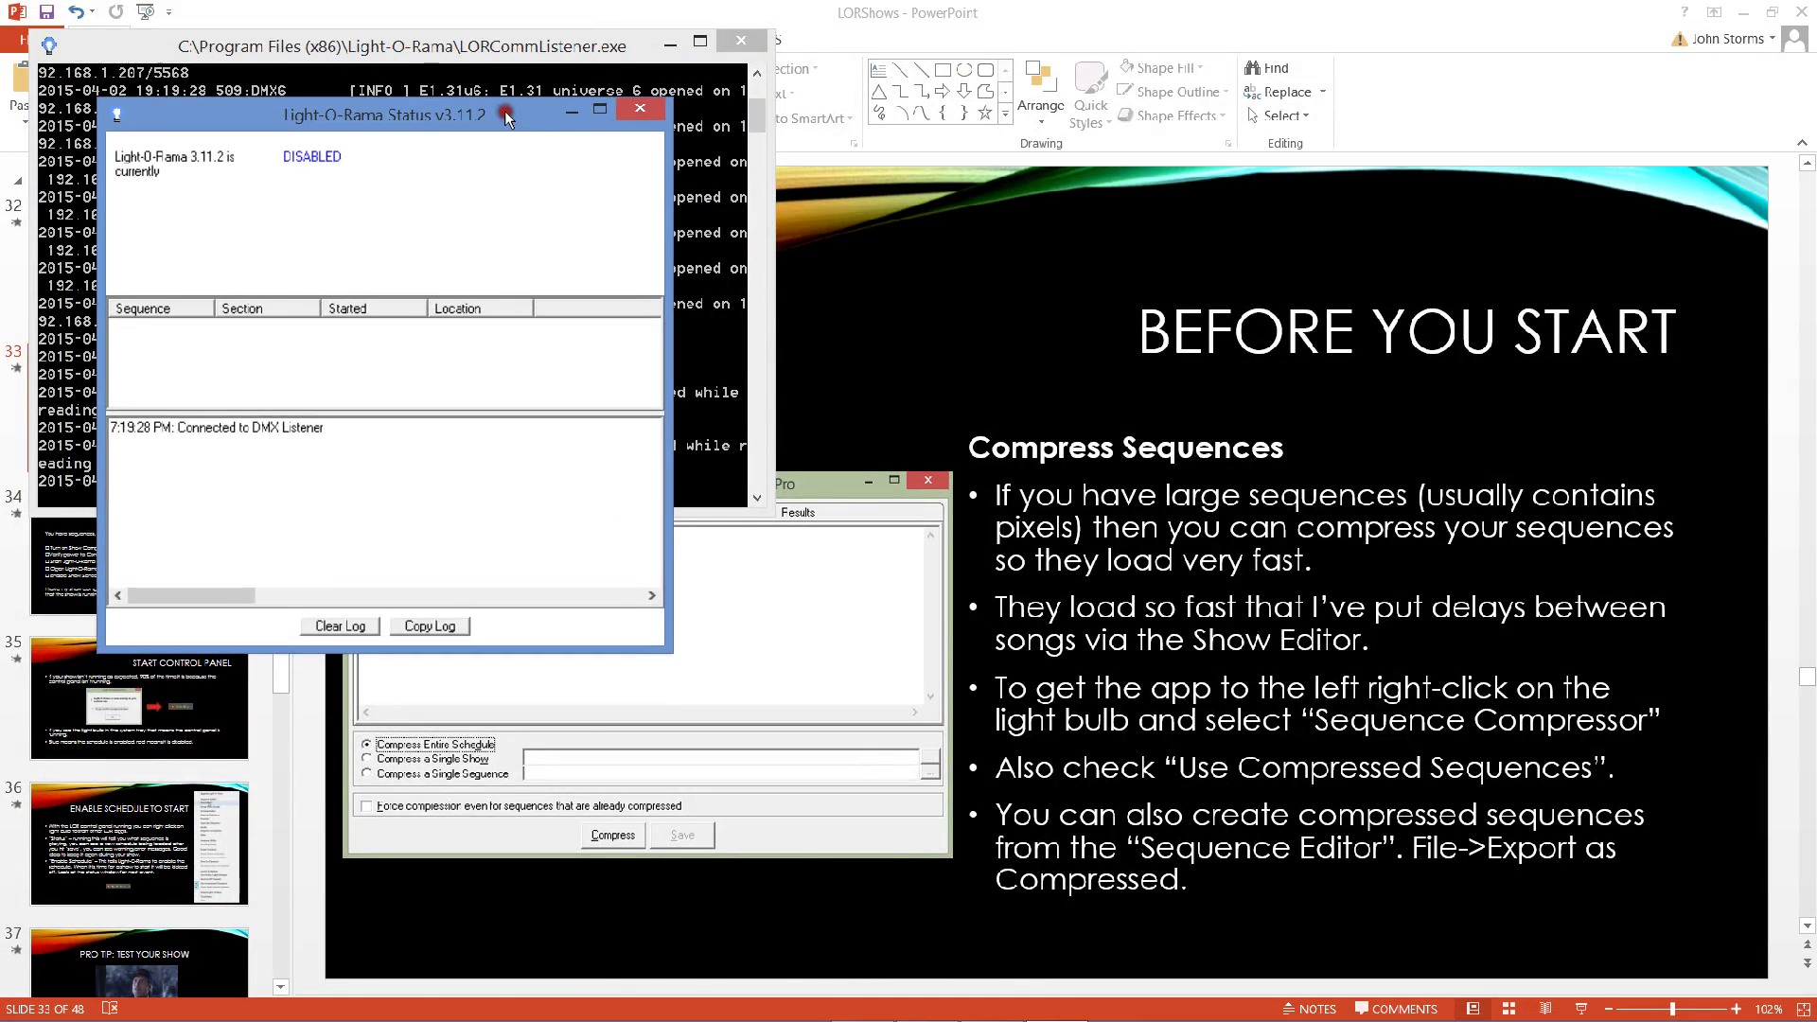
pyautogui.click(574, 108)
# - Launch the Sequence Compressor from the tray bulb menu and minimize the LORCommListener console
pyautogui.click(1049, 273)
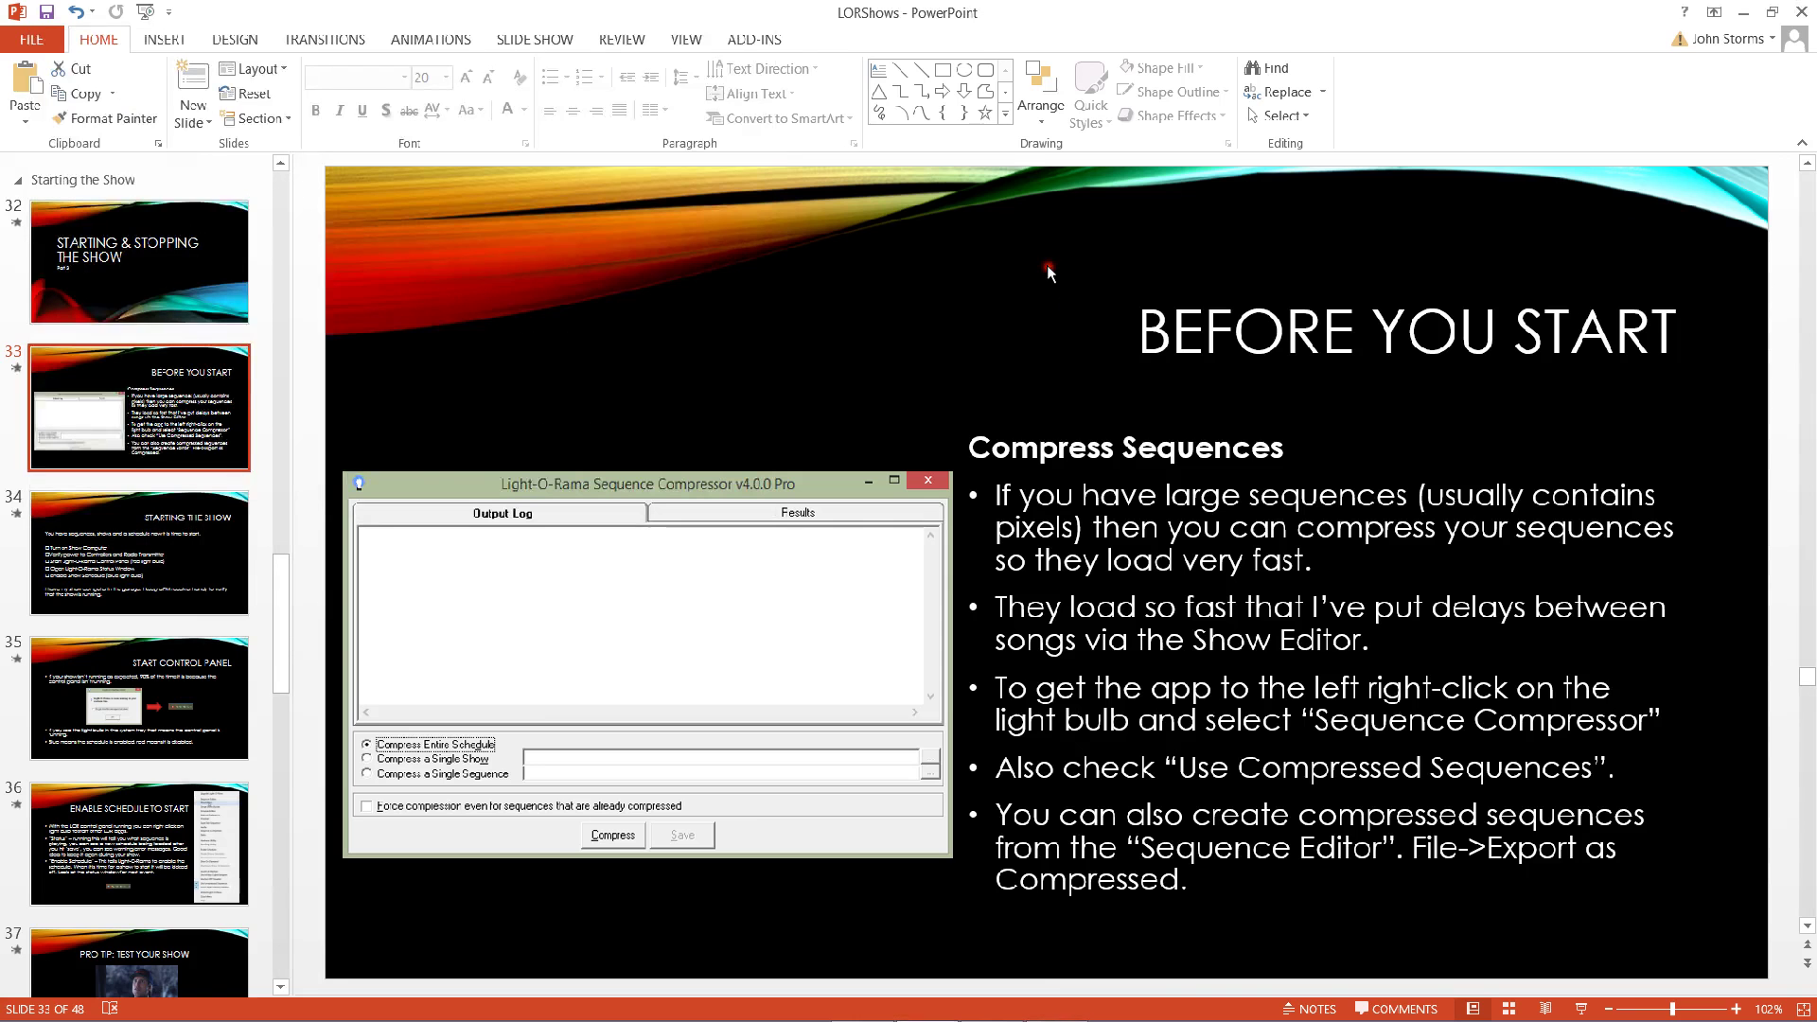
pyautogui.moveTo(1360, 1021)
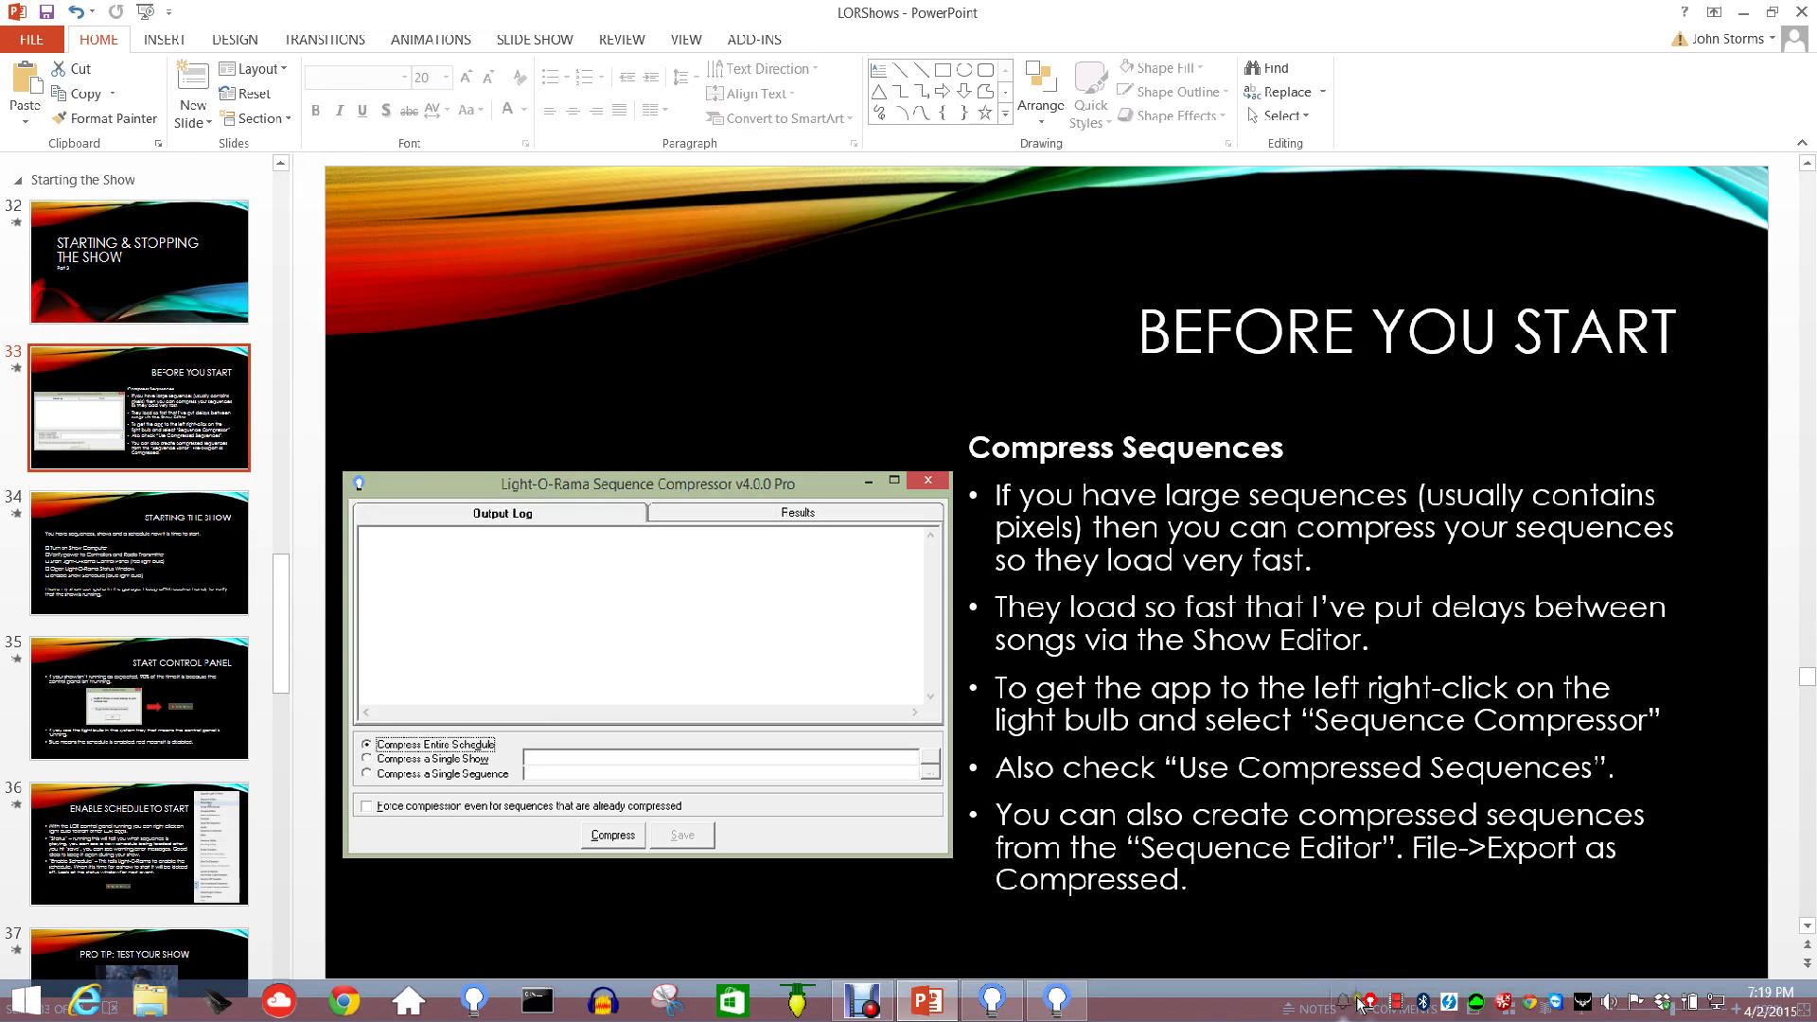
pyautogui.rightClick(1368, 1001)
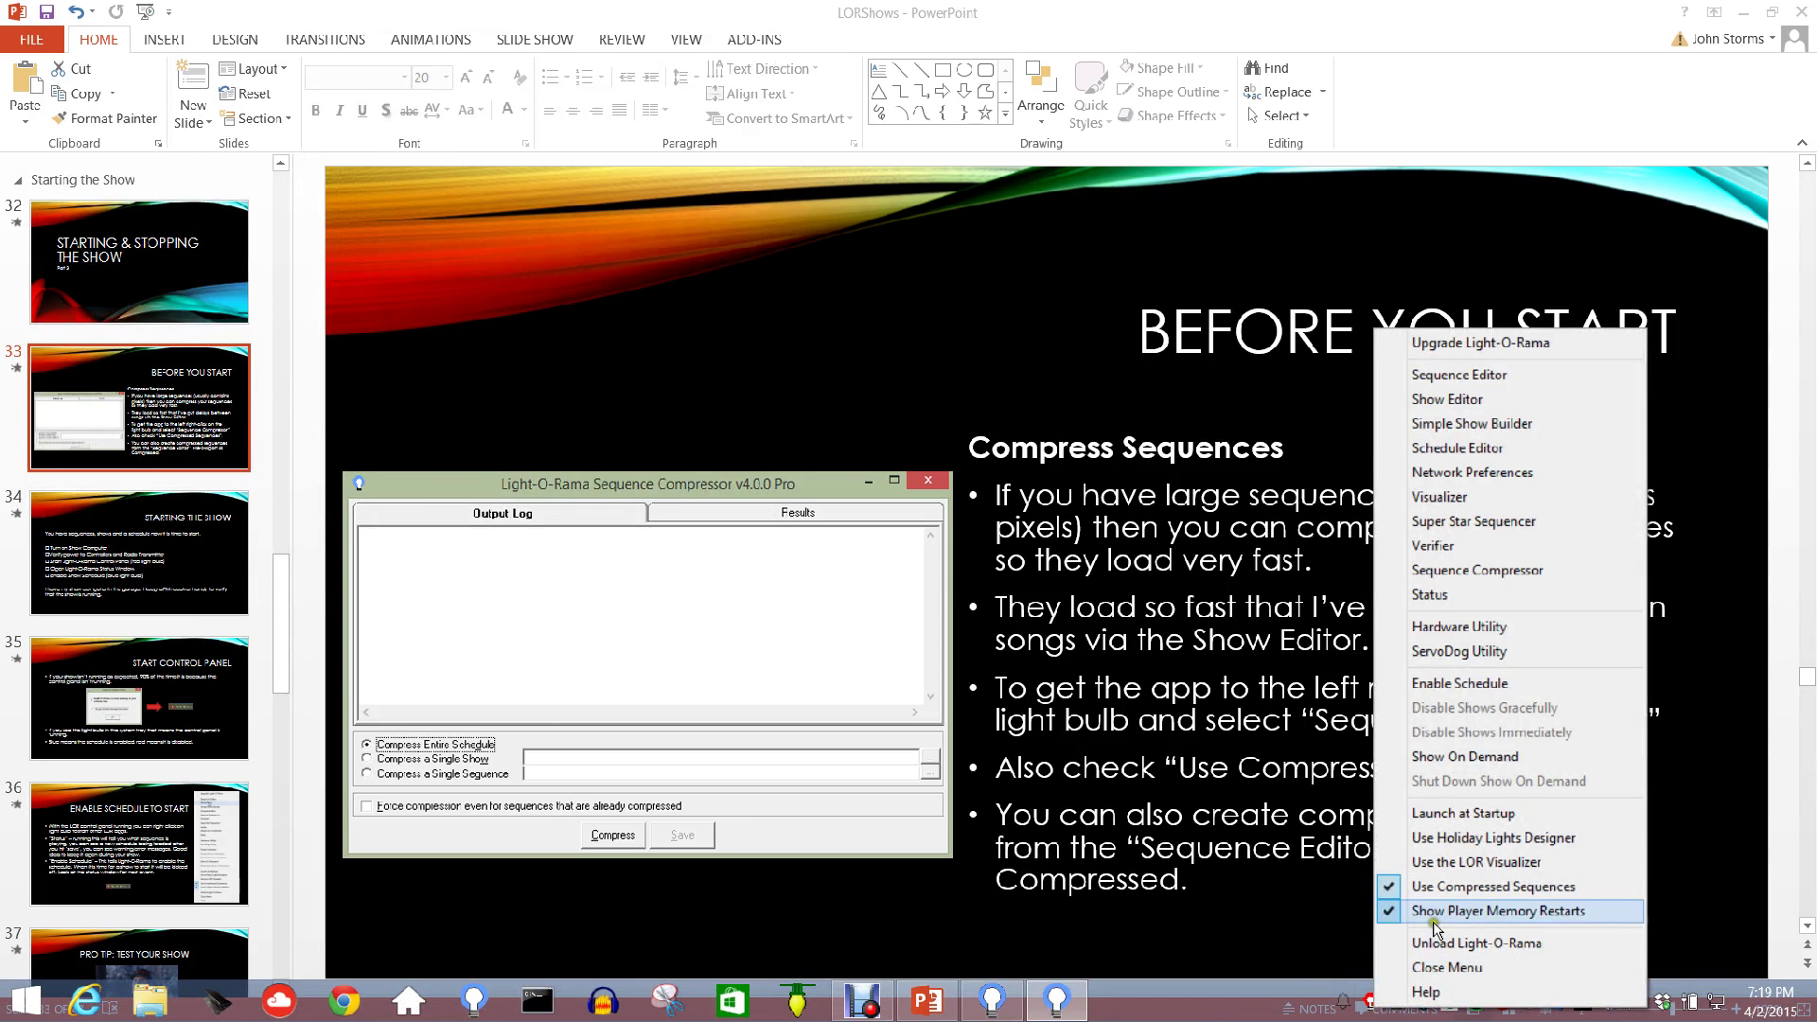
pyautogui.click(1467, 571)
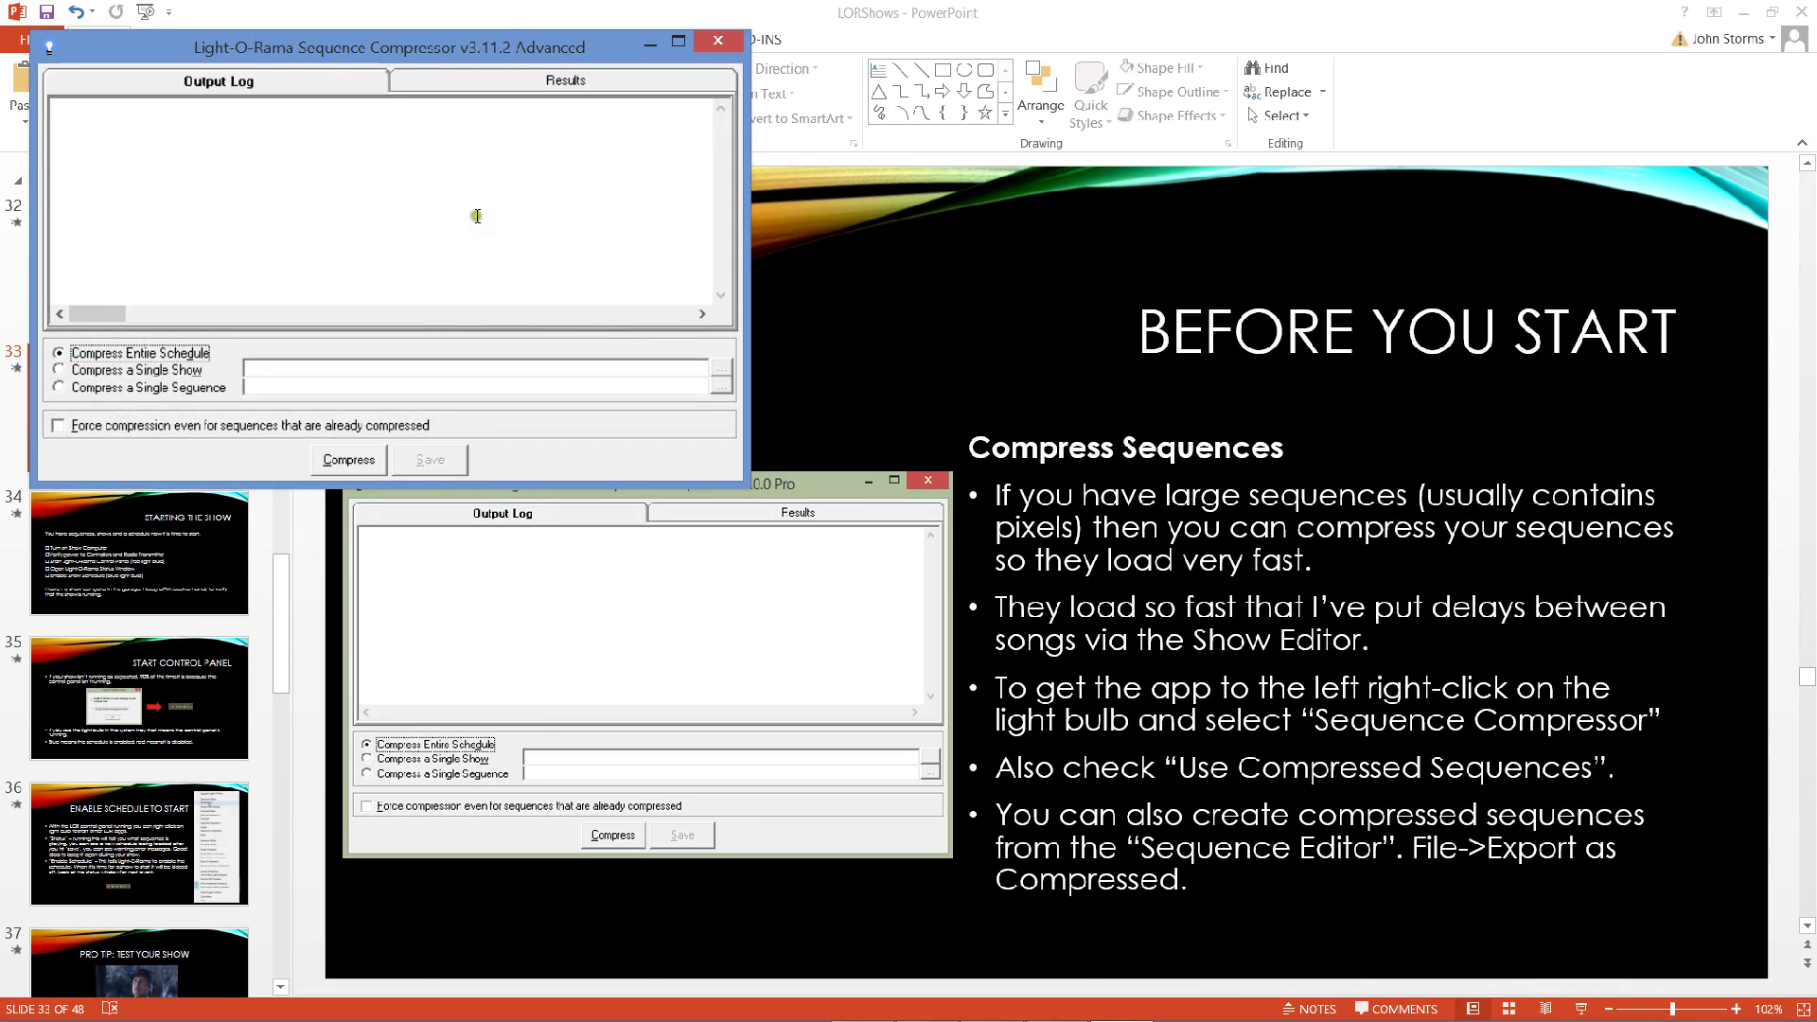
pyautogui.click(1744, 13)
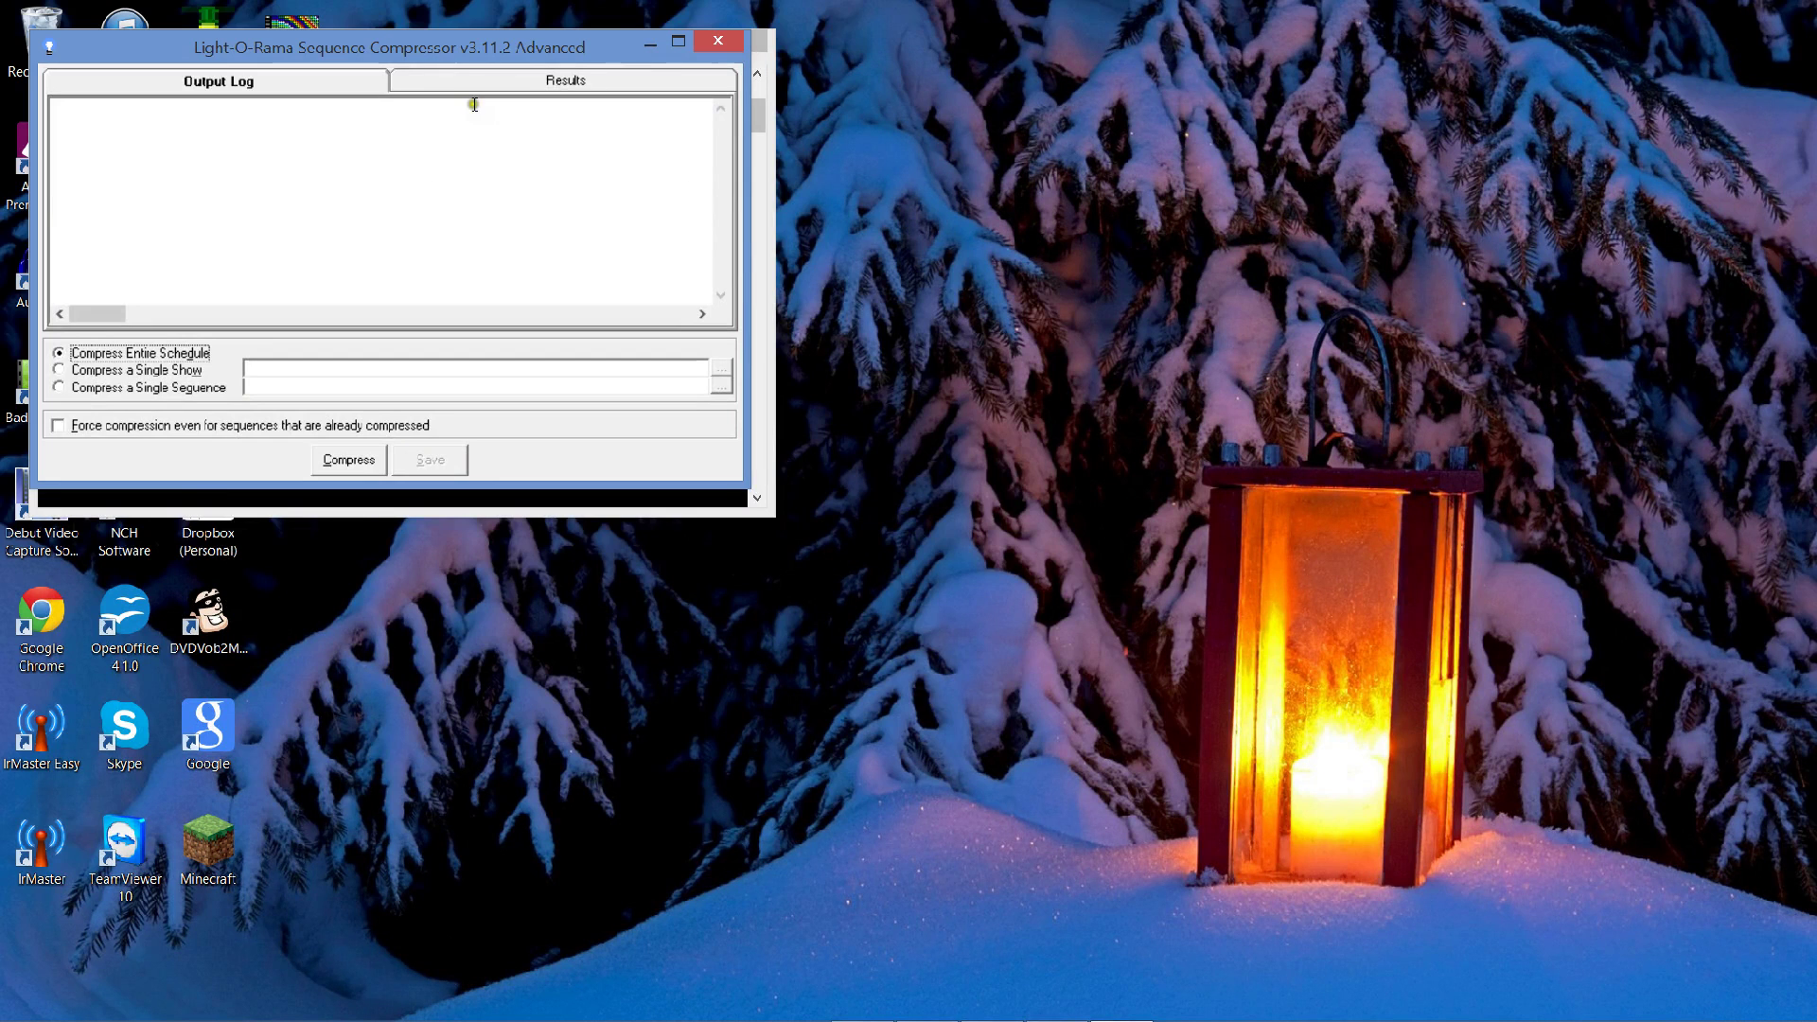
pyautogui.moveTo(457, 57); pyautogui.dragTo(816, 326)
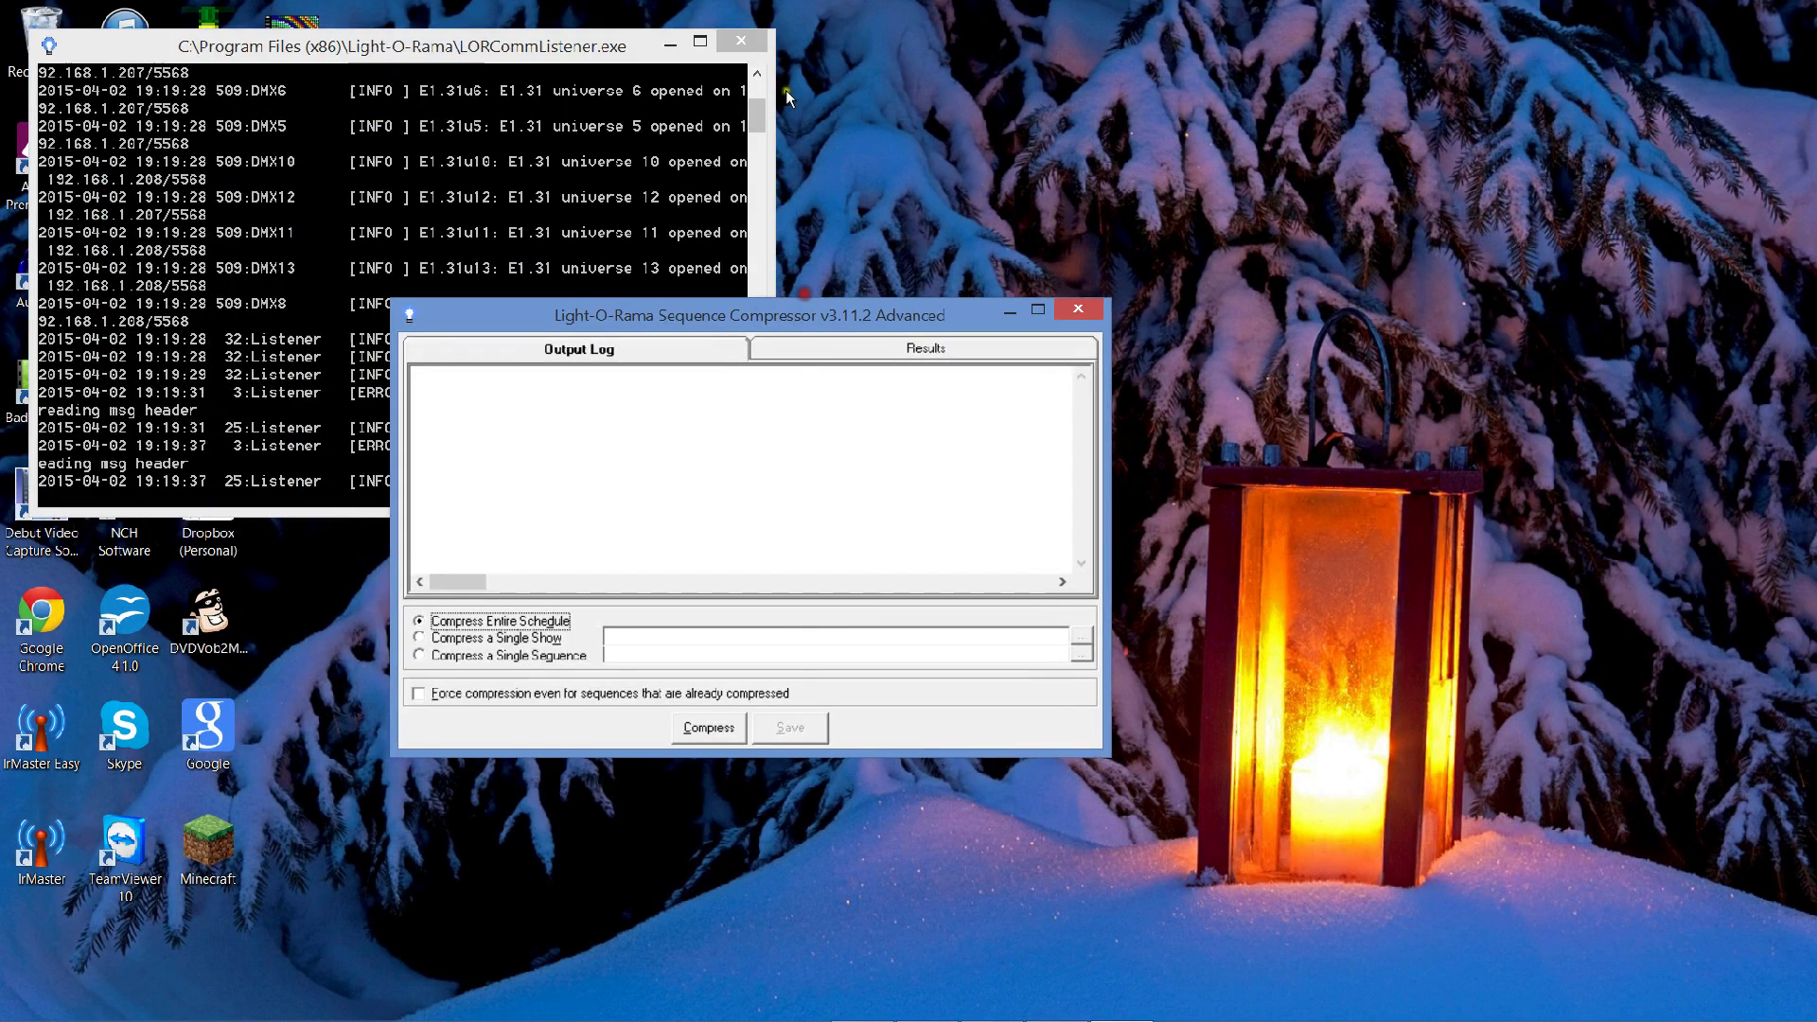
pyautogui.click(666, 43)
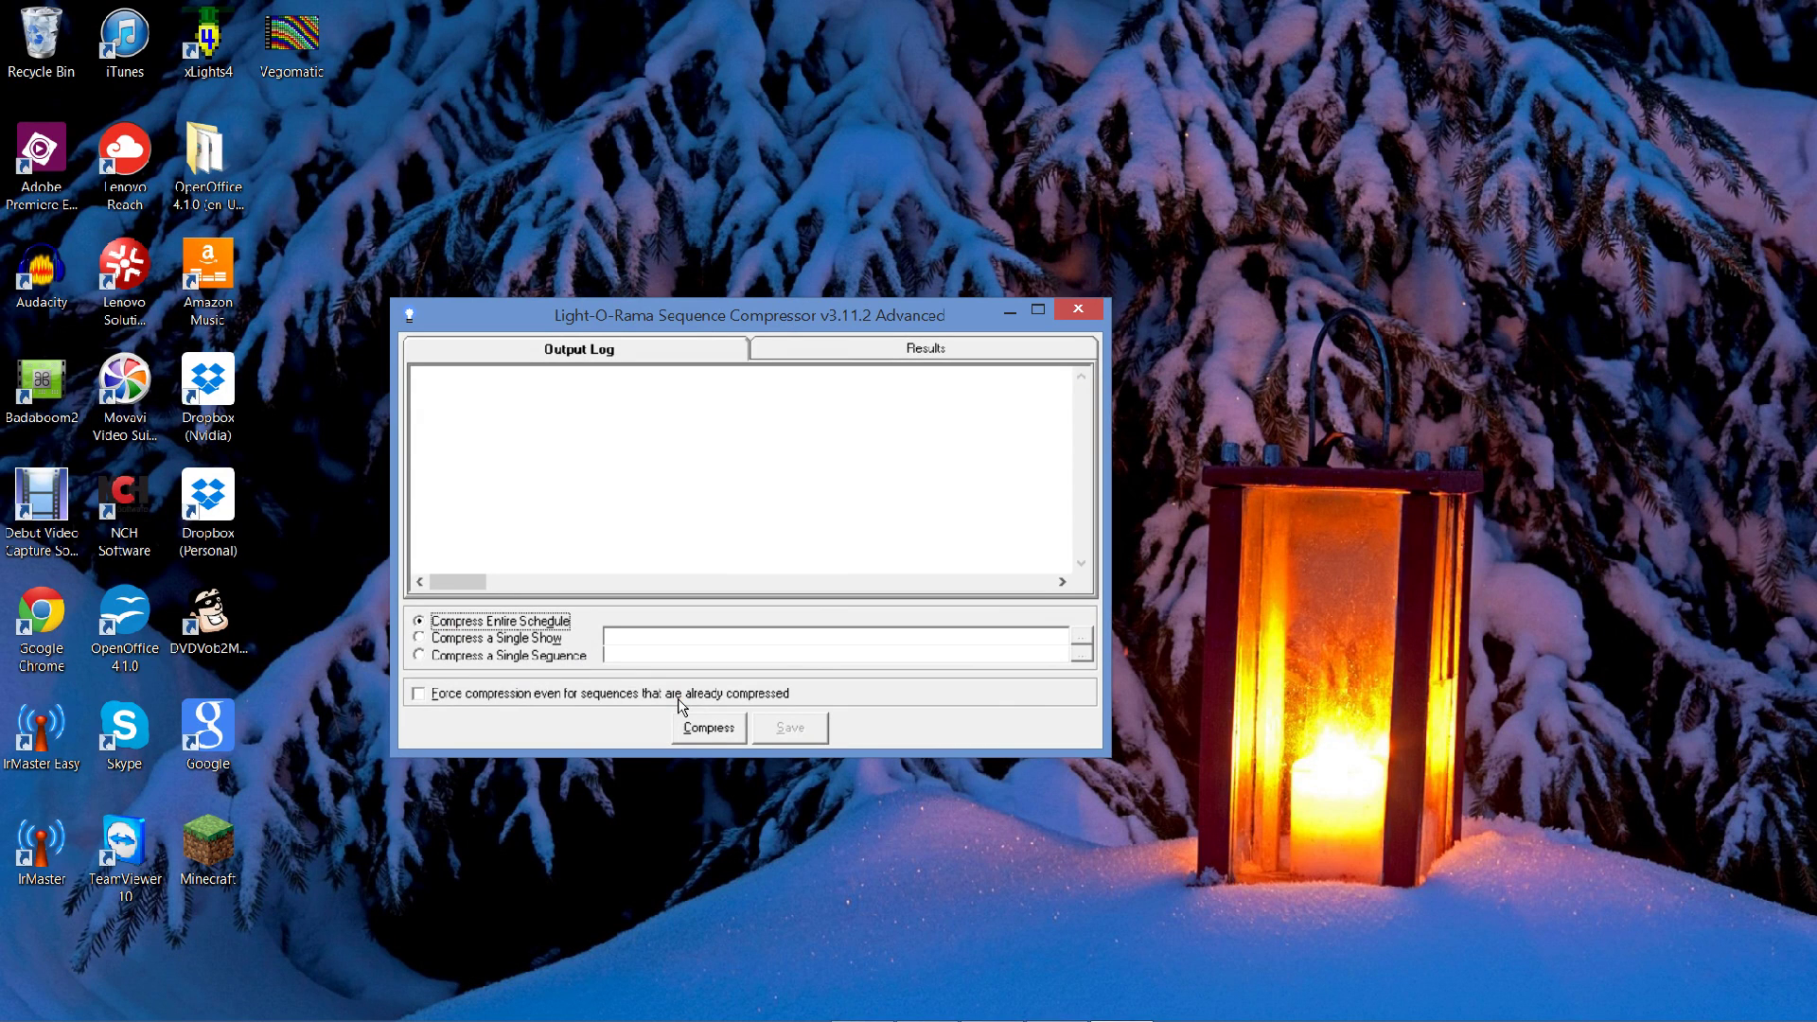
# - Select the 'Compress a Single Sequence' option in the compressor
pyautogui.click(421, 637)
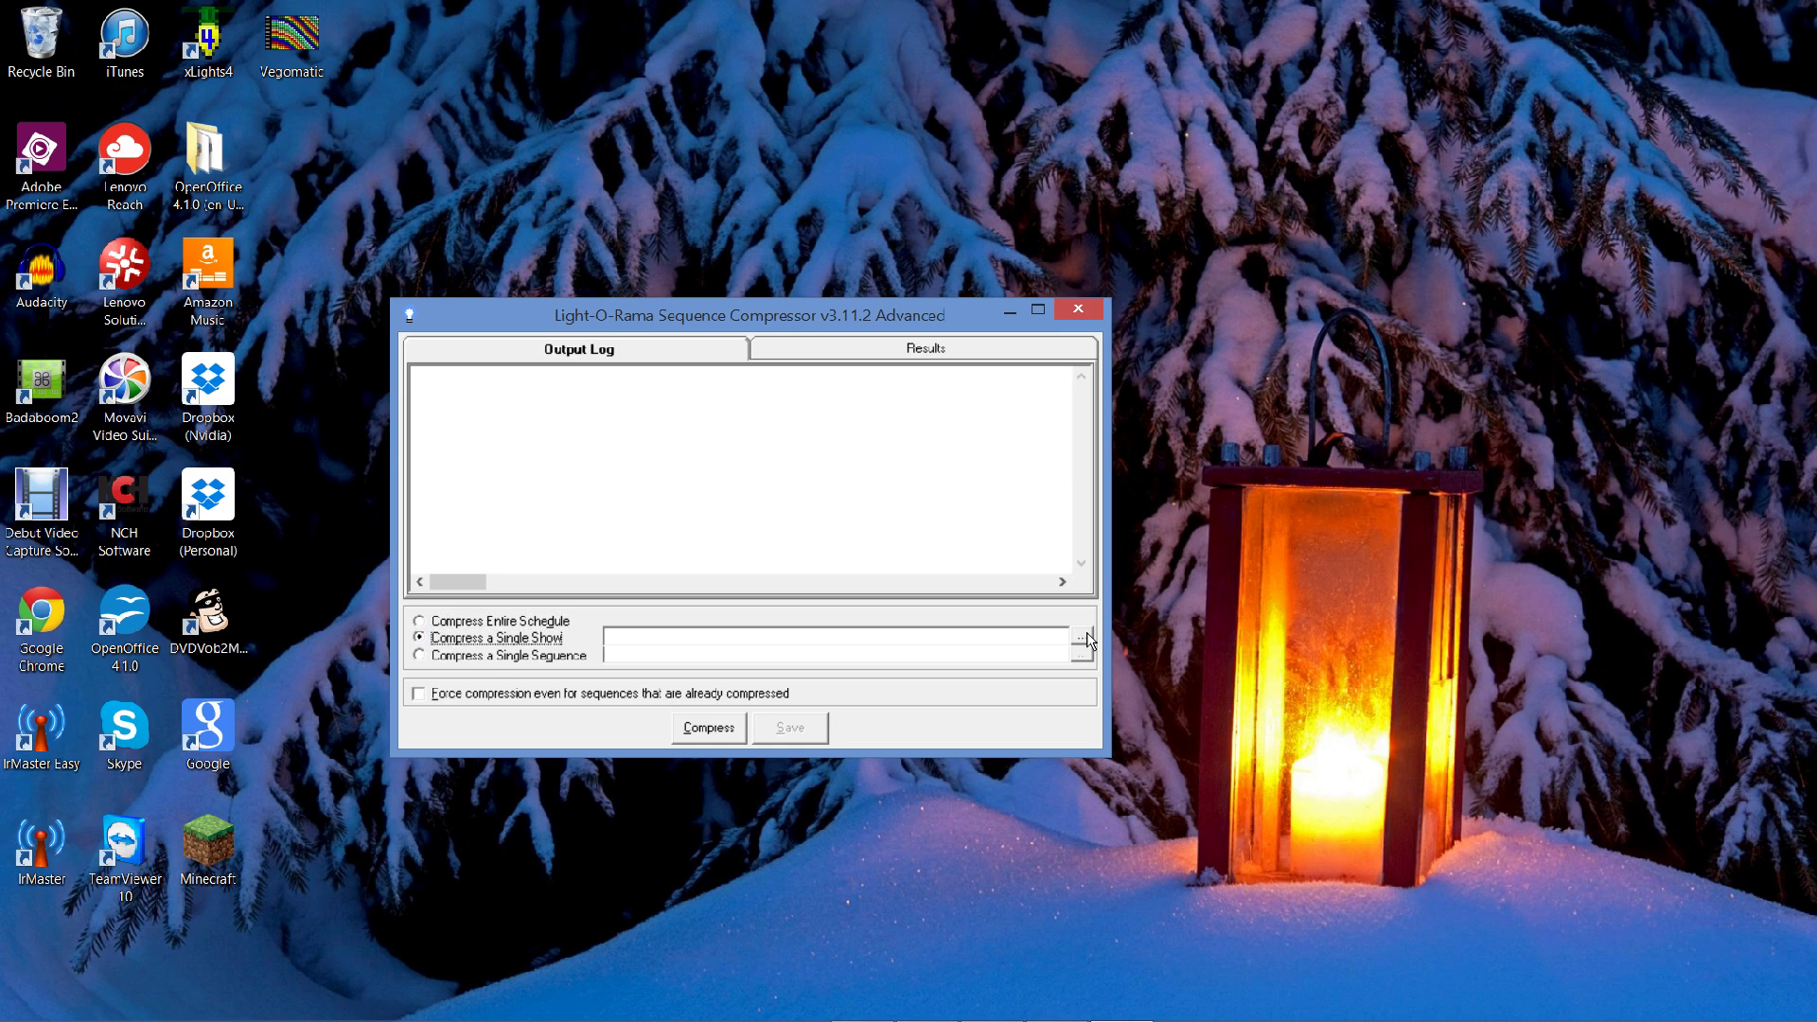
pyautogui.click(479, 653)
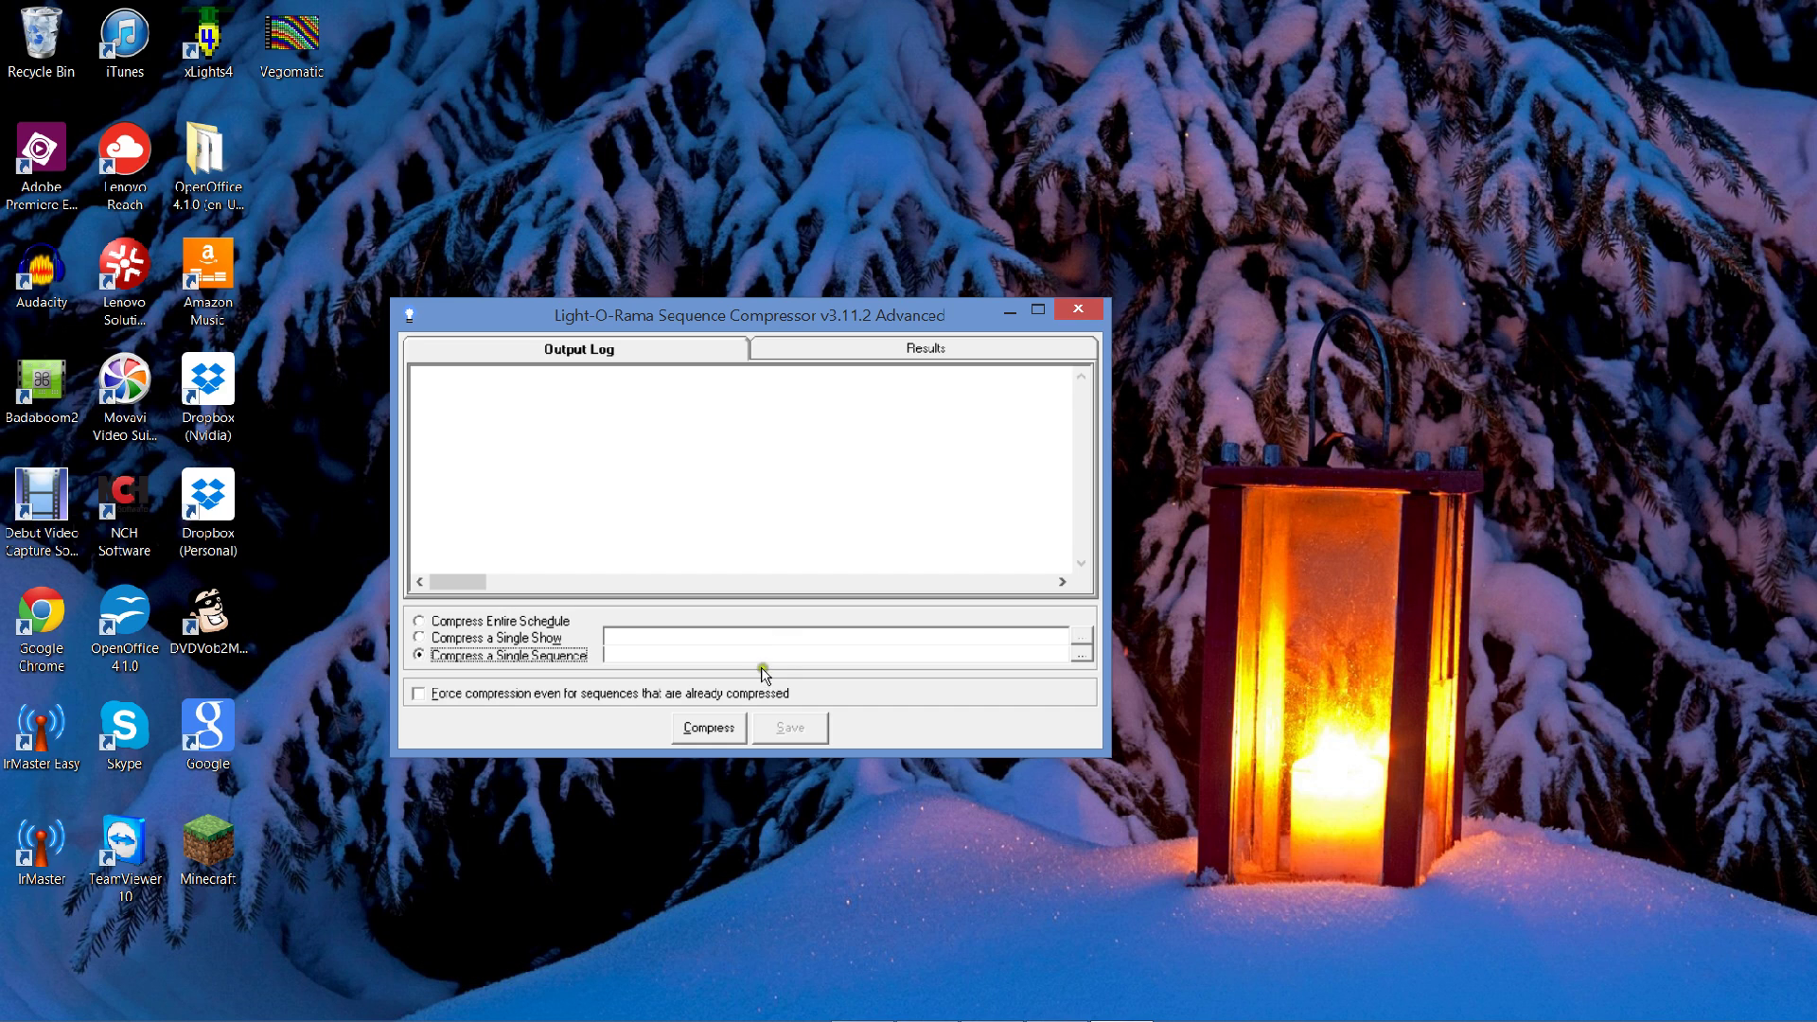
pyautogui.moveTo(994, 1018)
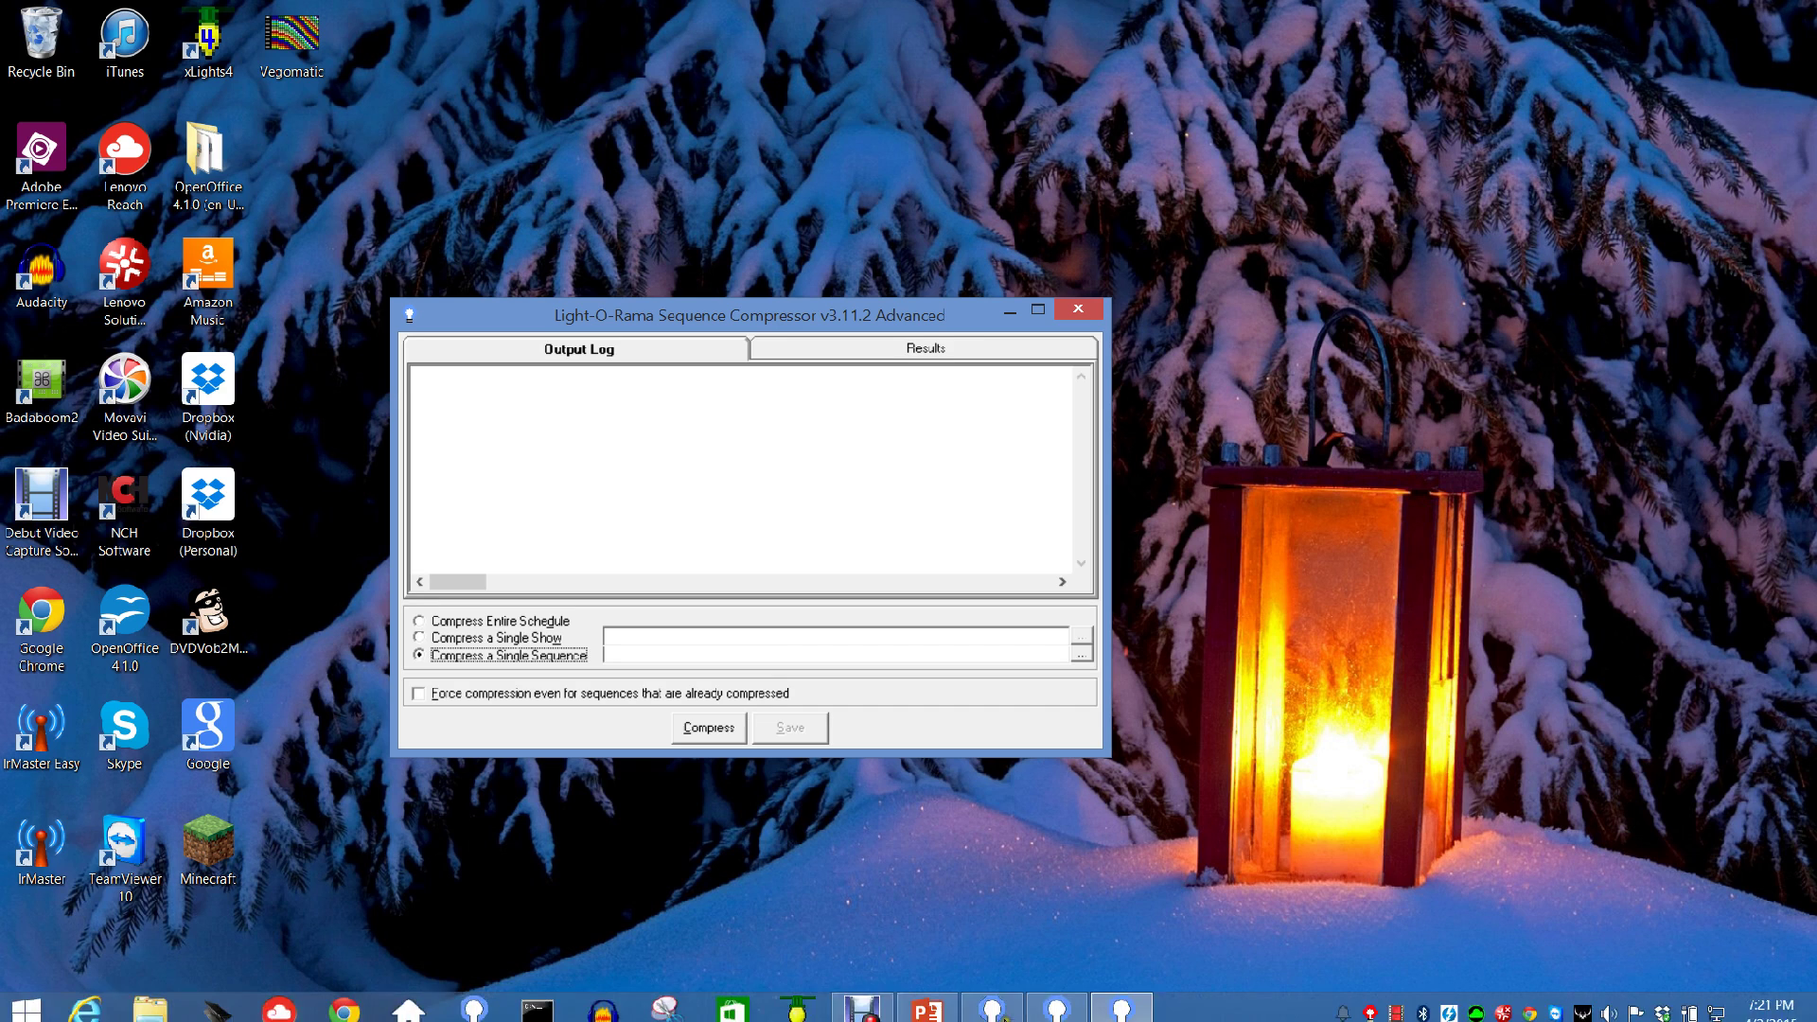
# - Launch the Show Editor and pick 'Sequences are loaded before any are played' in Show Options, then cancel
pyautogui.rightClick(1370, 1000)
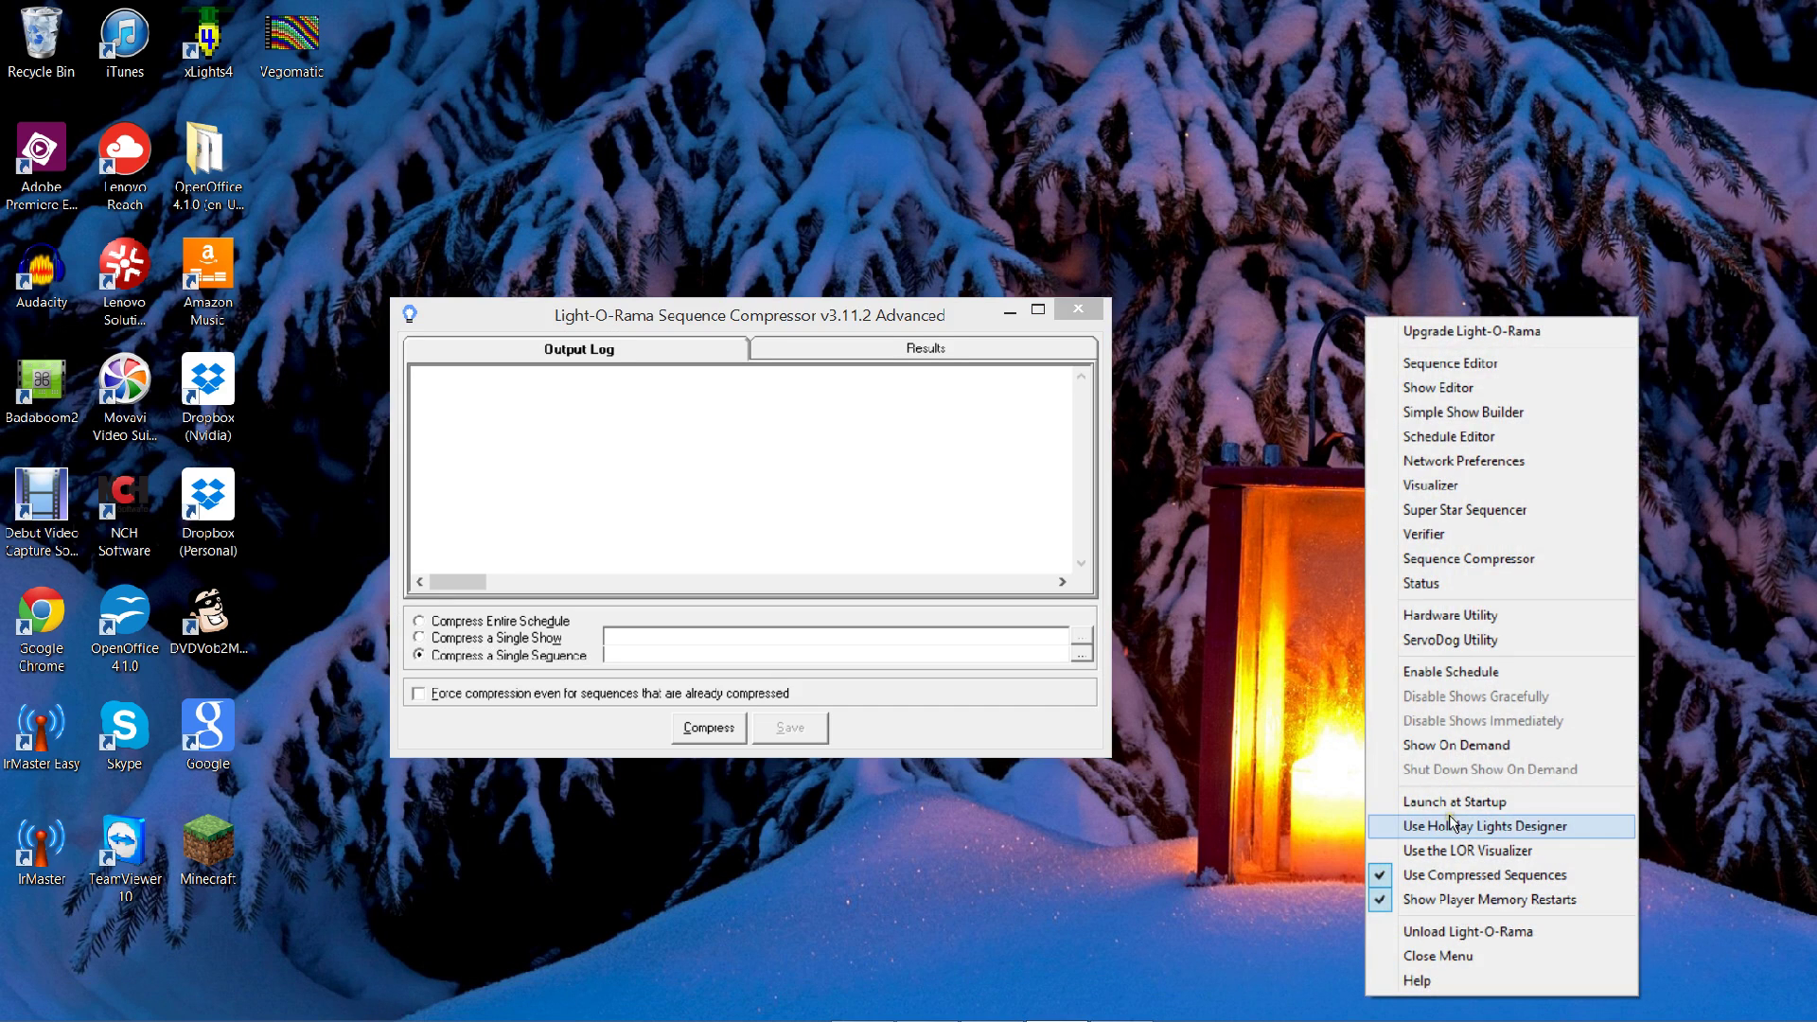
pyautogui.click(1449, 386)
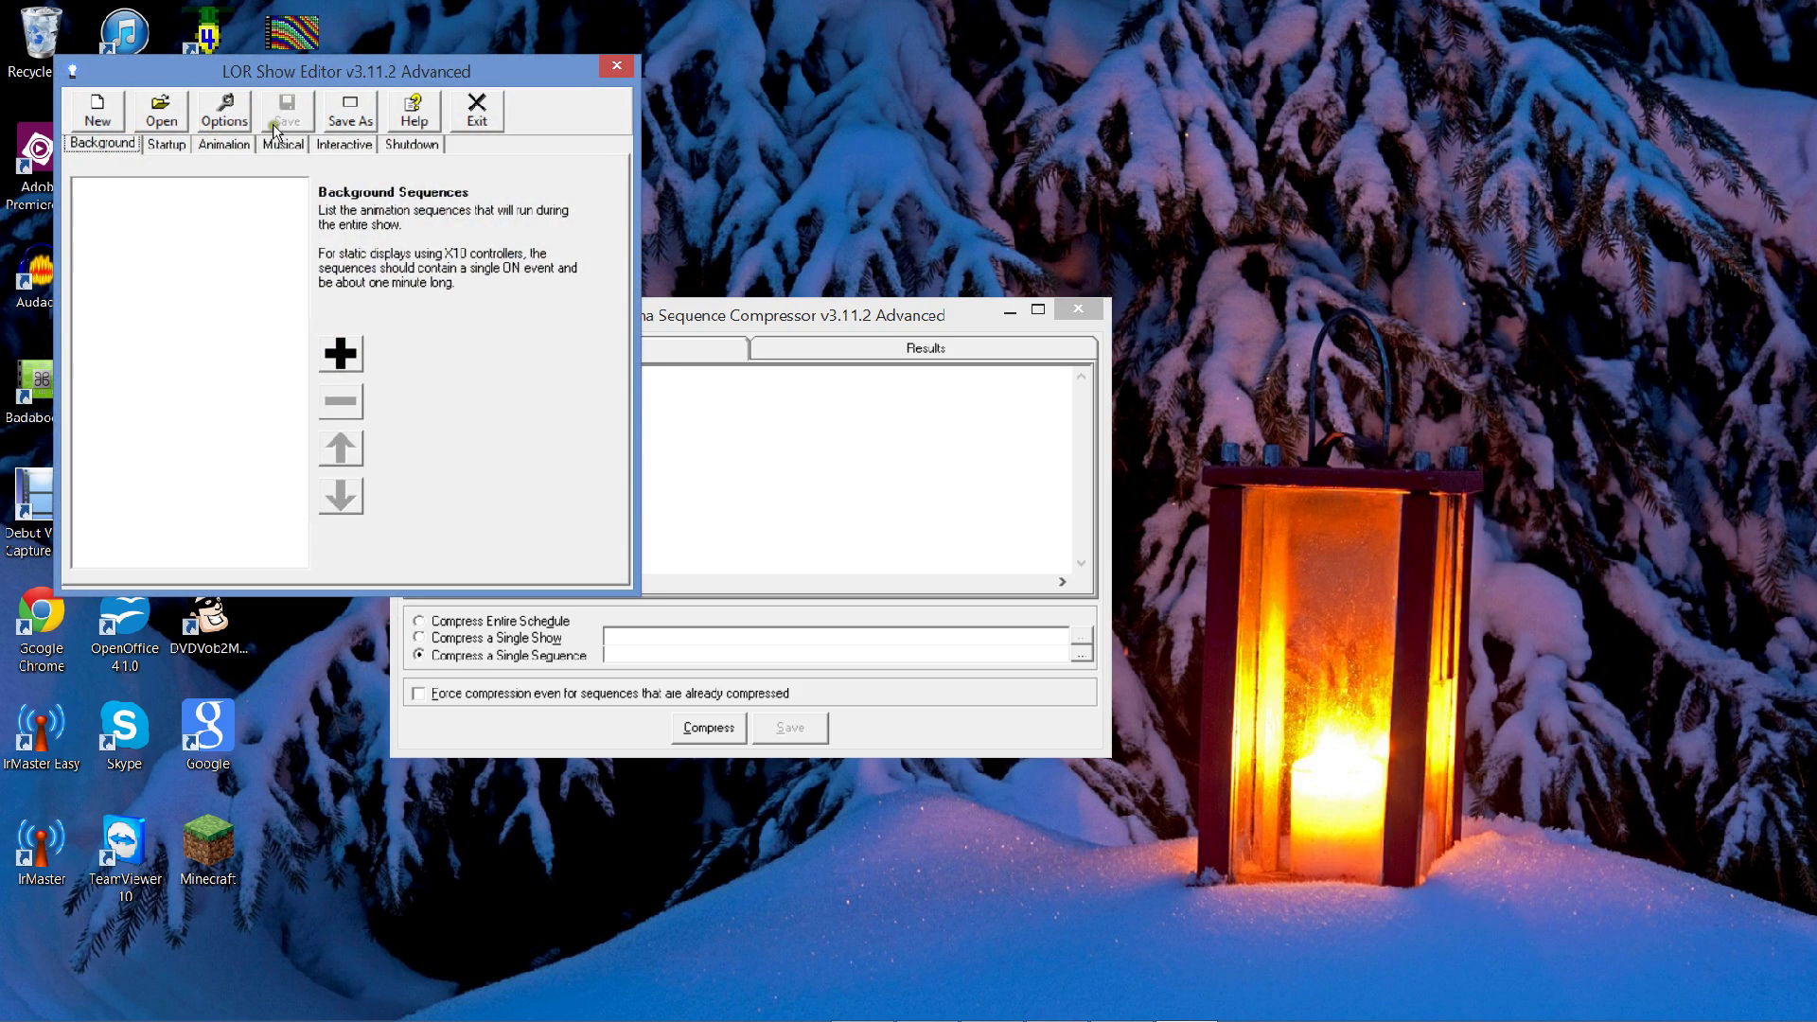
pyautogui.click(227, 109)
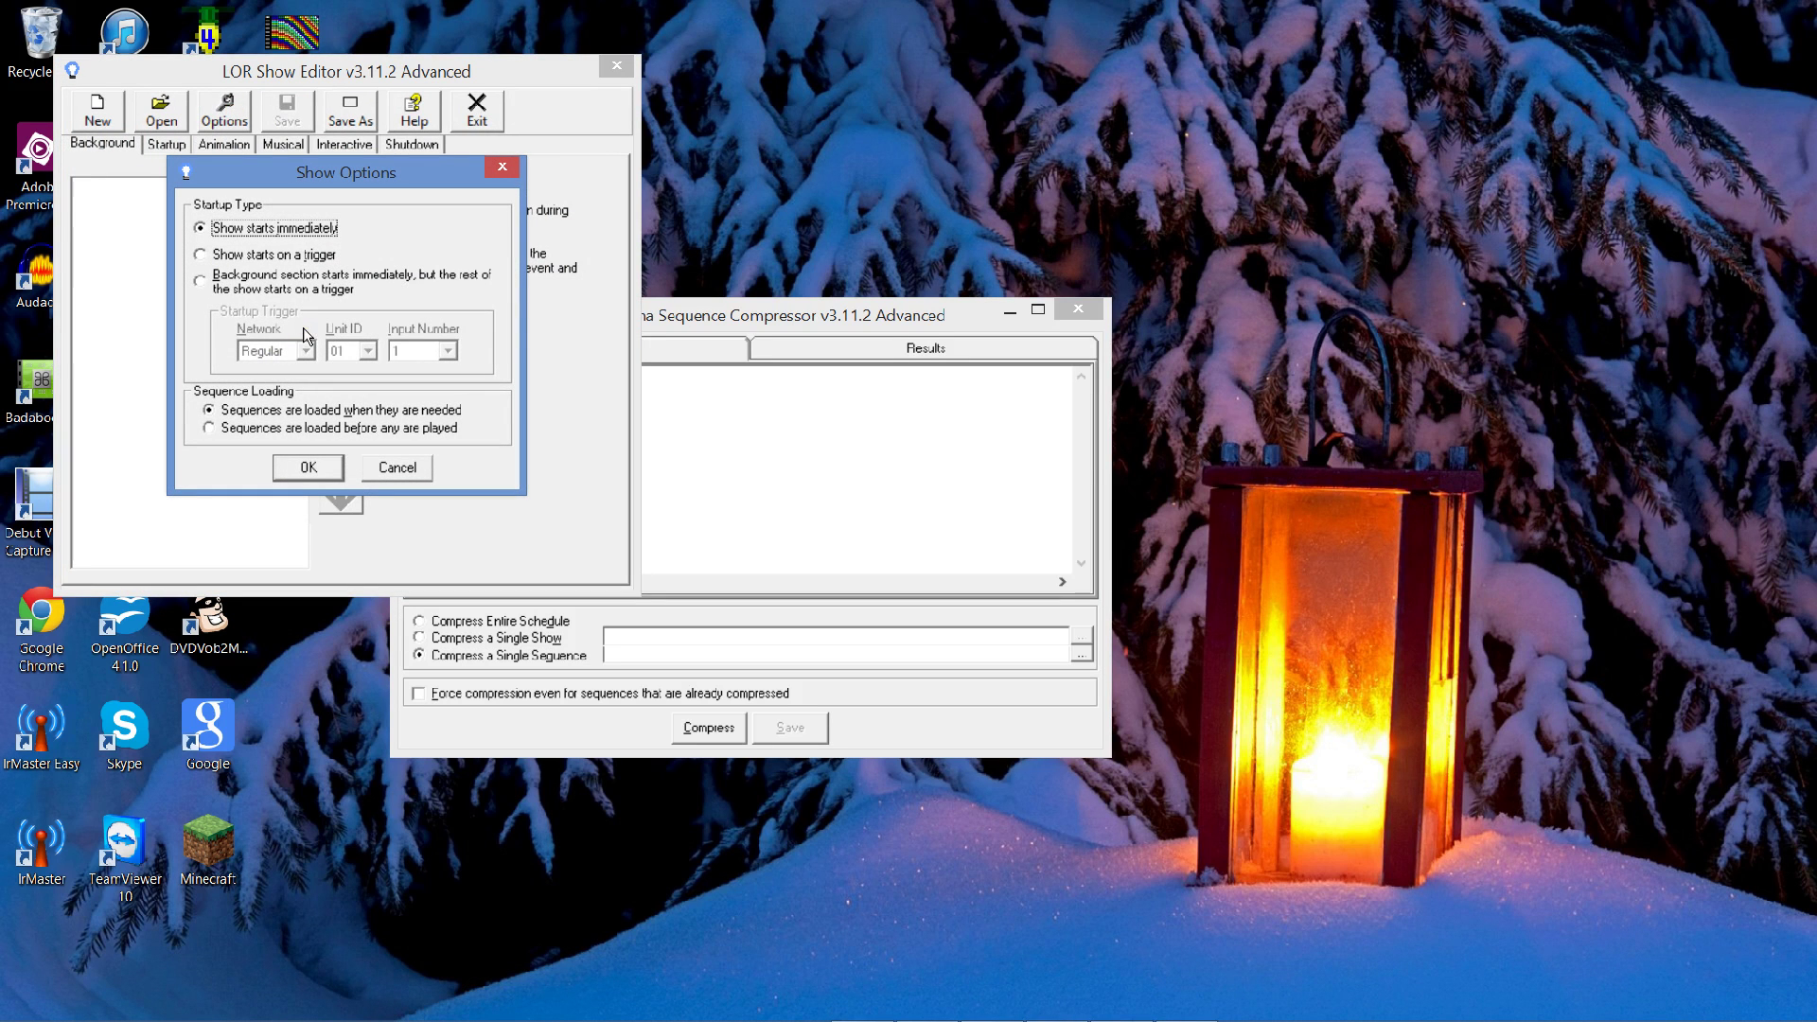
pyautogui.click(212, 429)
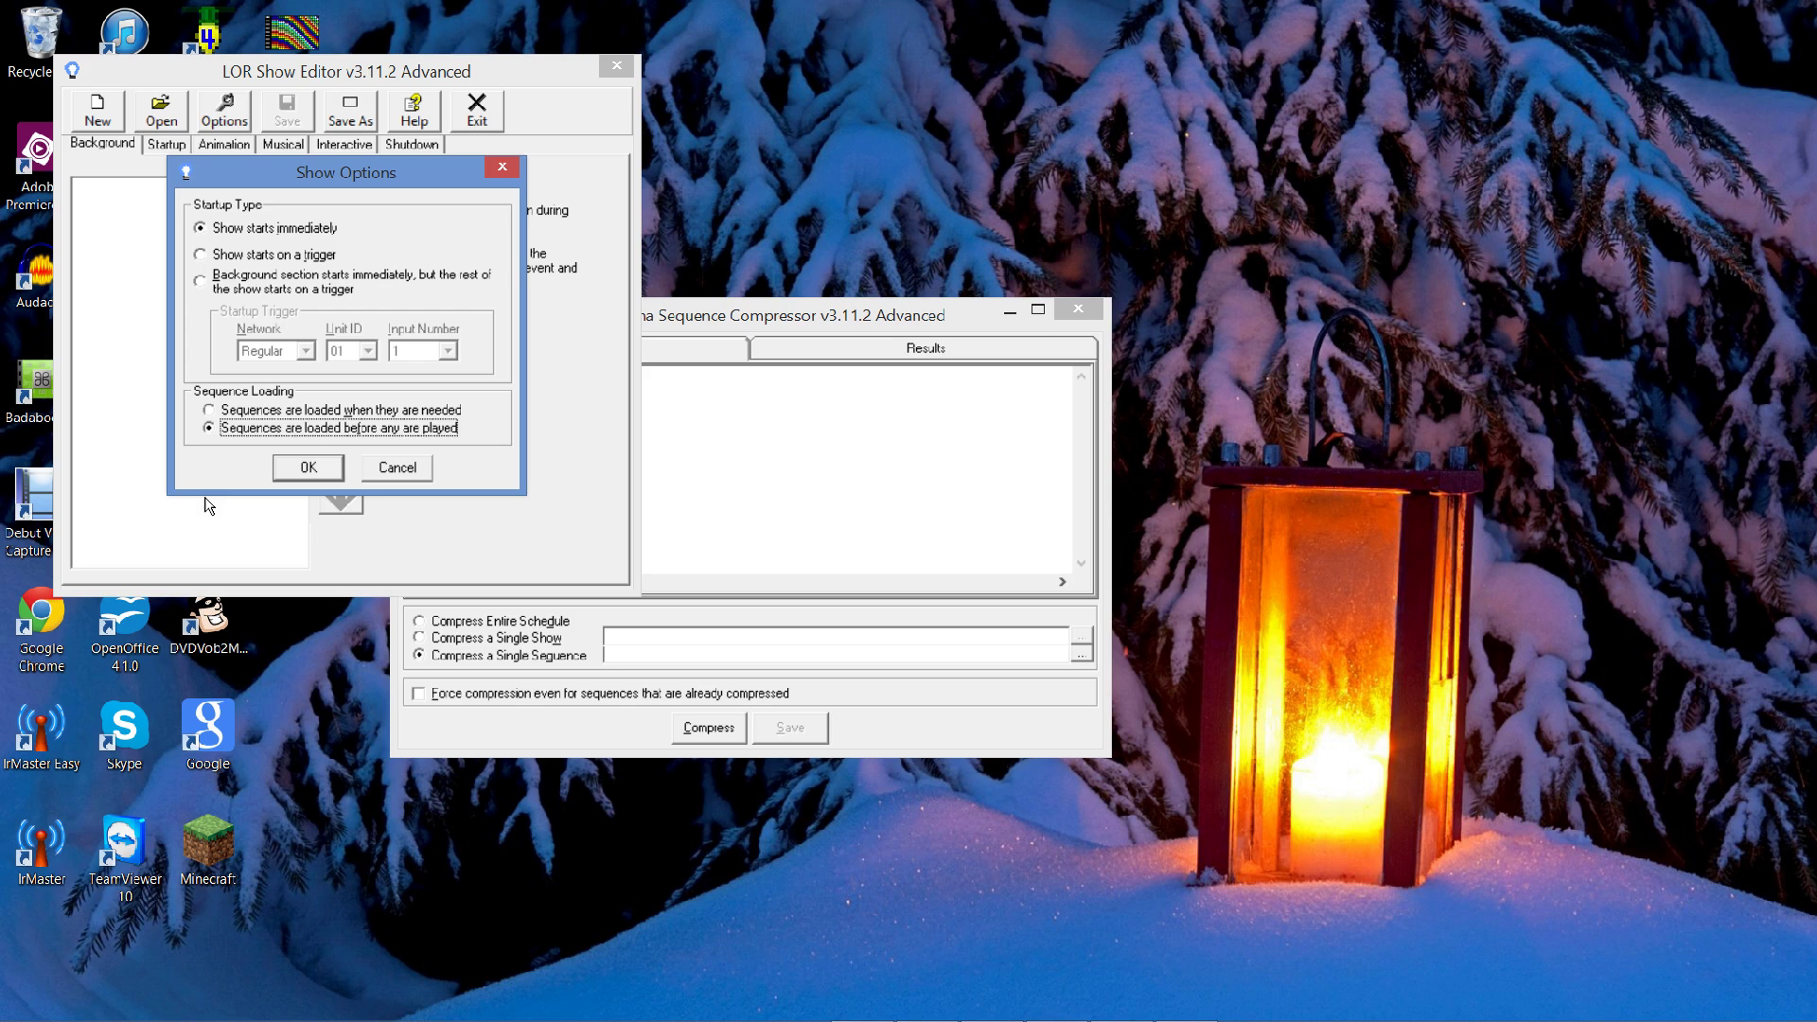
pyautogui.click(213, 476)
pyautogui.click(389, 467)
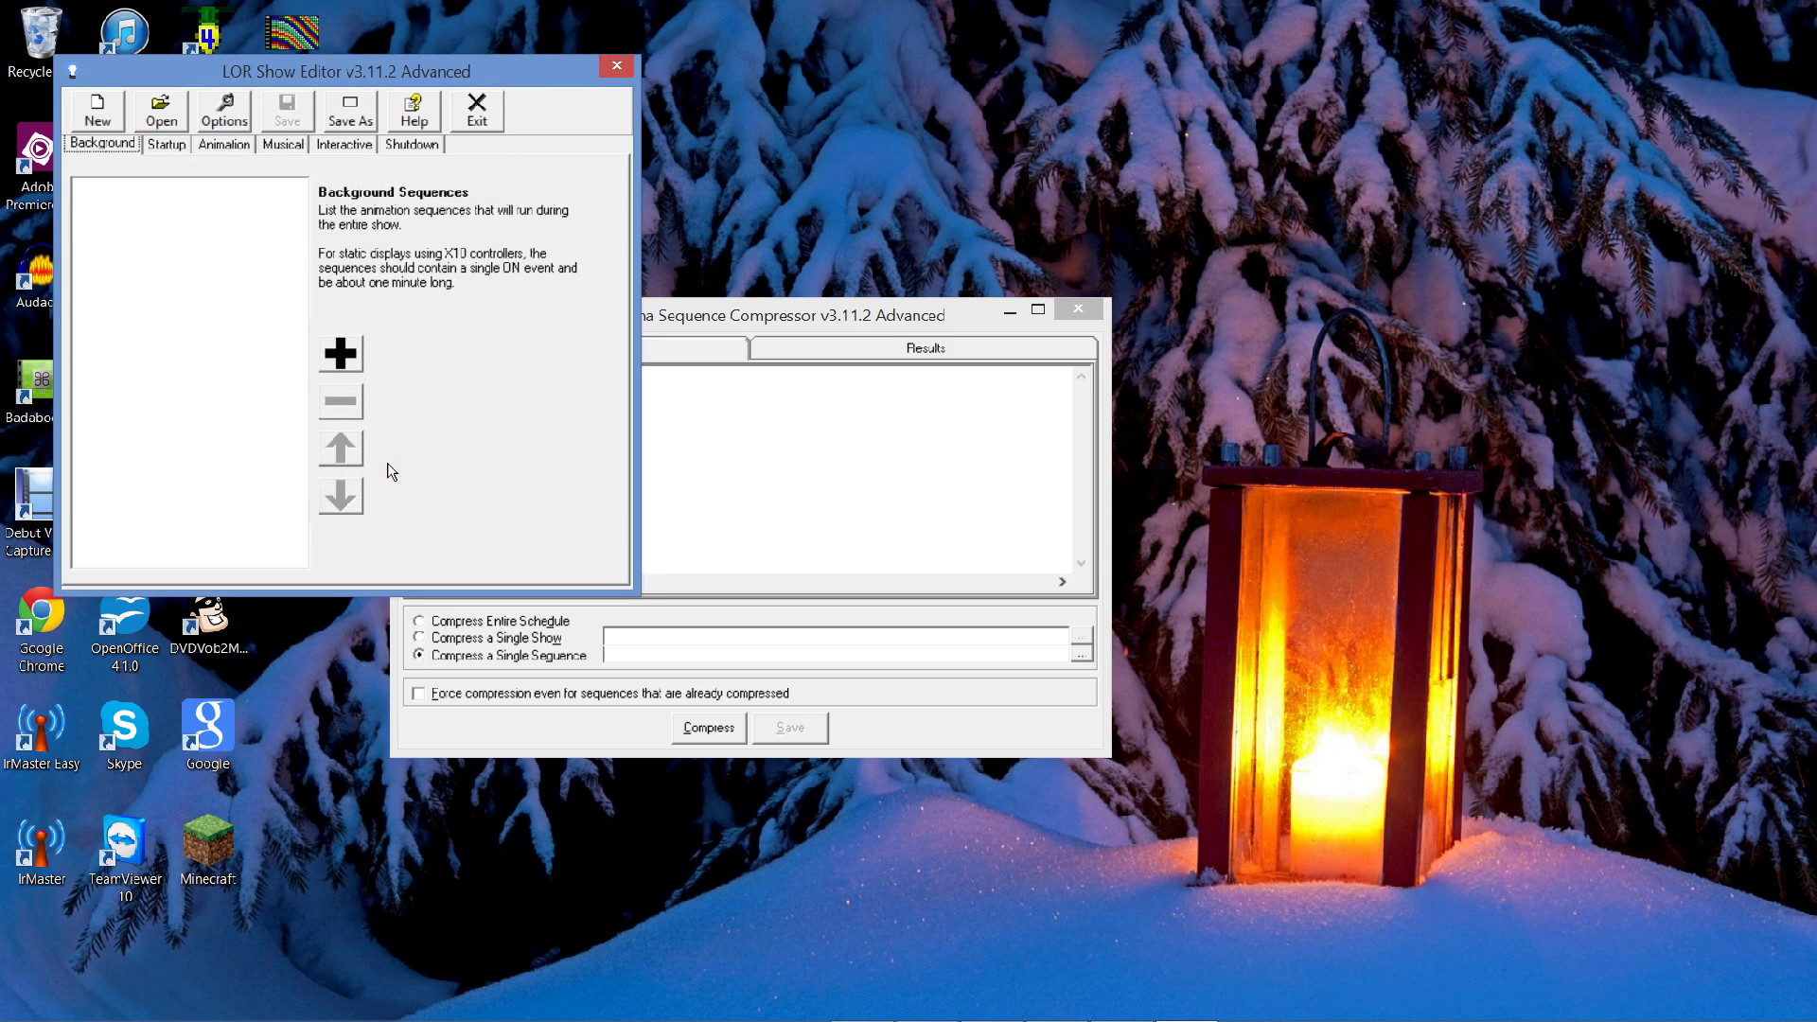
# - Enter a 2-second delay between sequences on the Musical tab
pyautogui.click(281, 146)
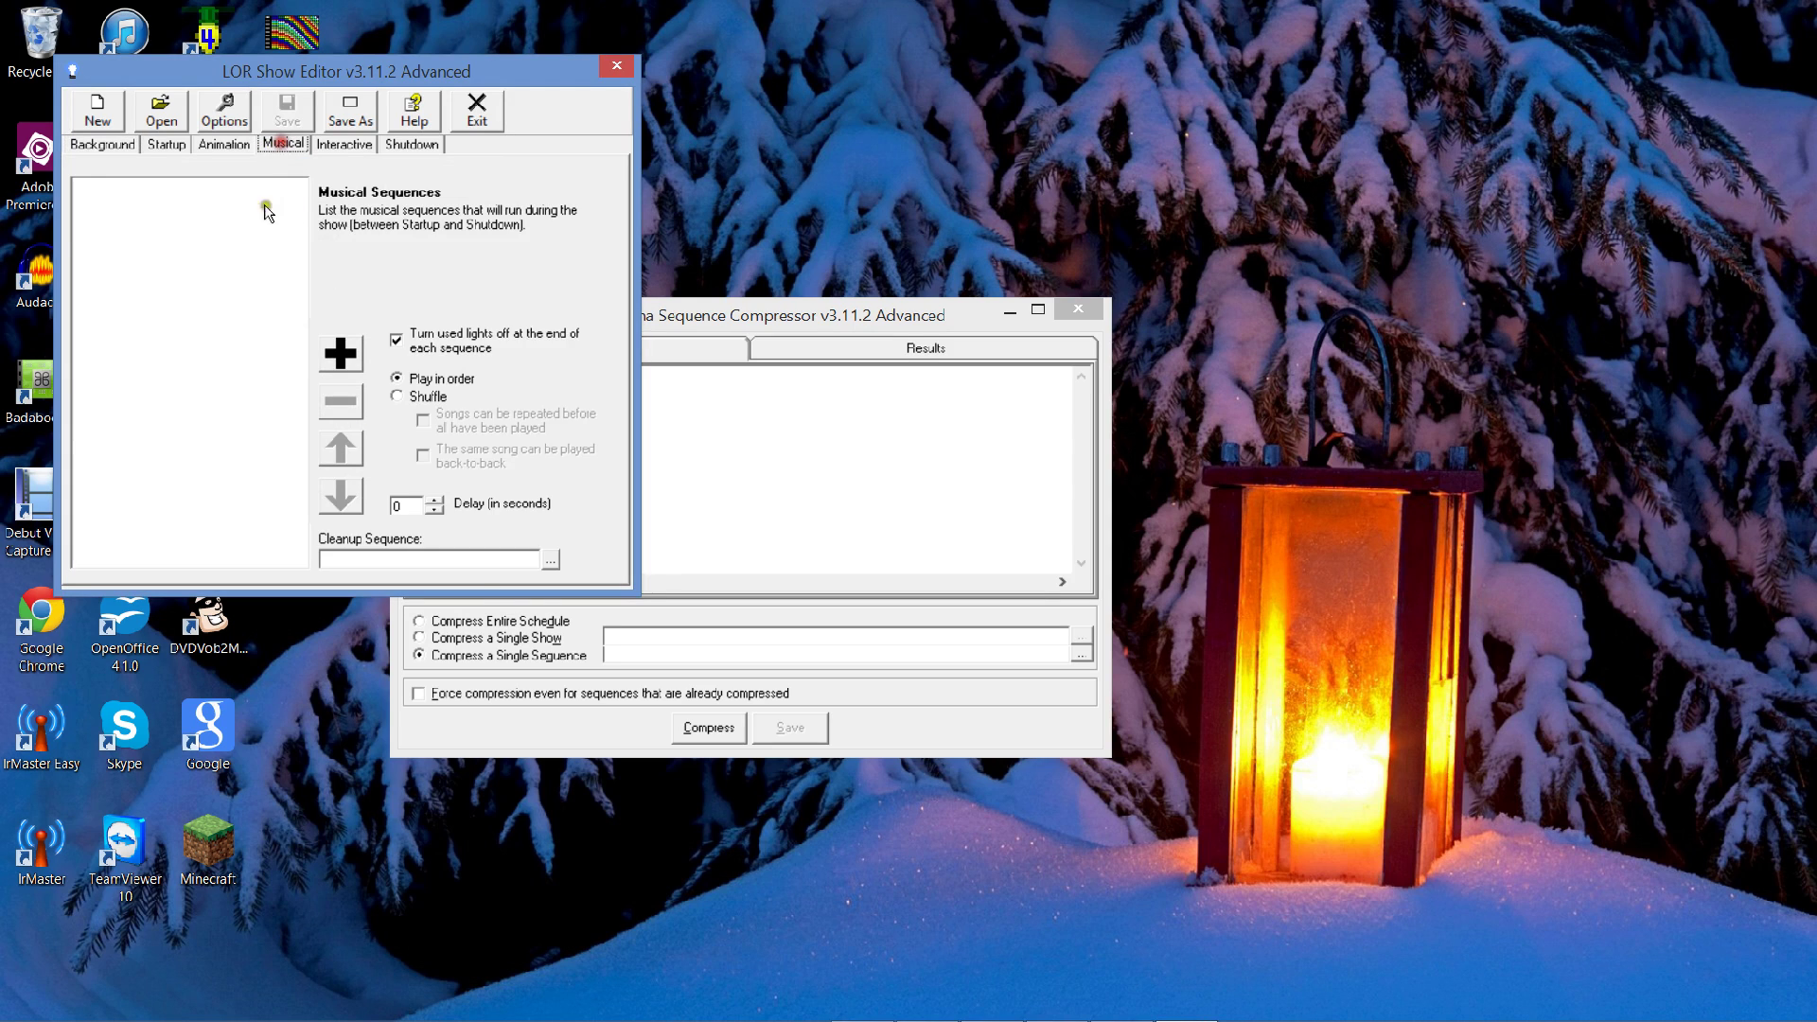
pyautogui.click(399, 508)
pyautogui.write('2')
# - Exit the Show Editor, discarding the unsaved show changes
pyautogui.click(613, 66)
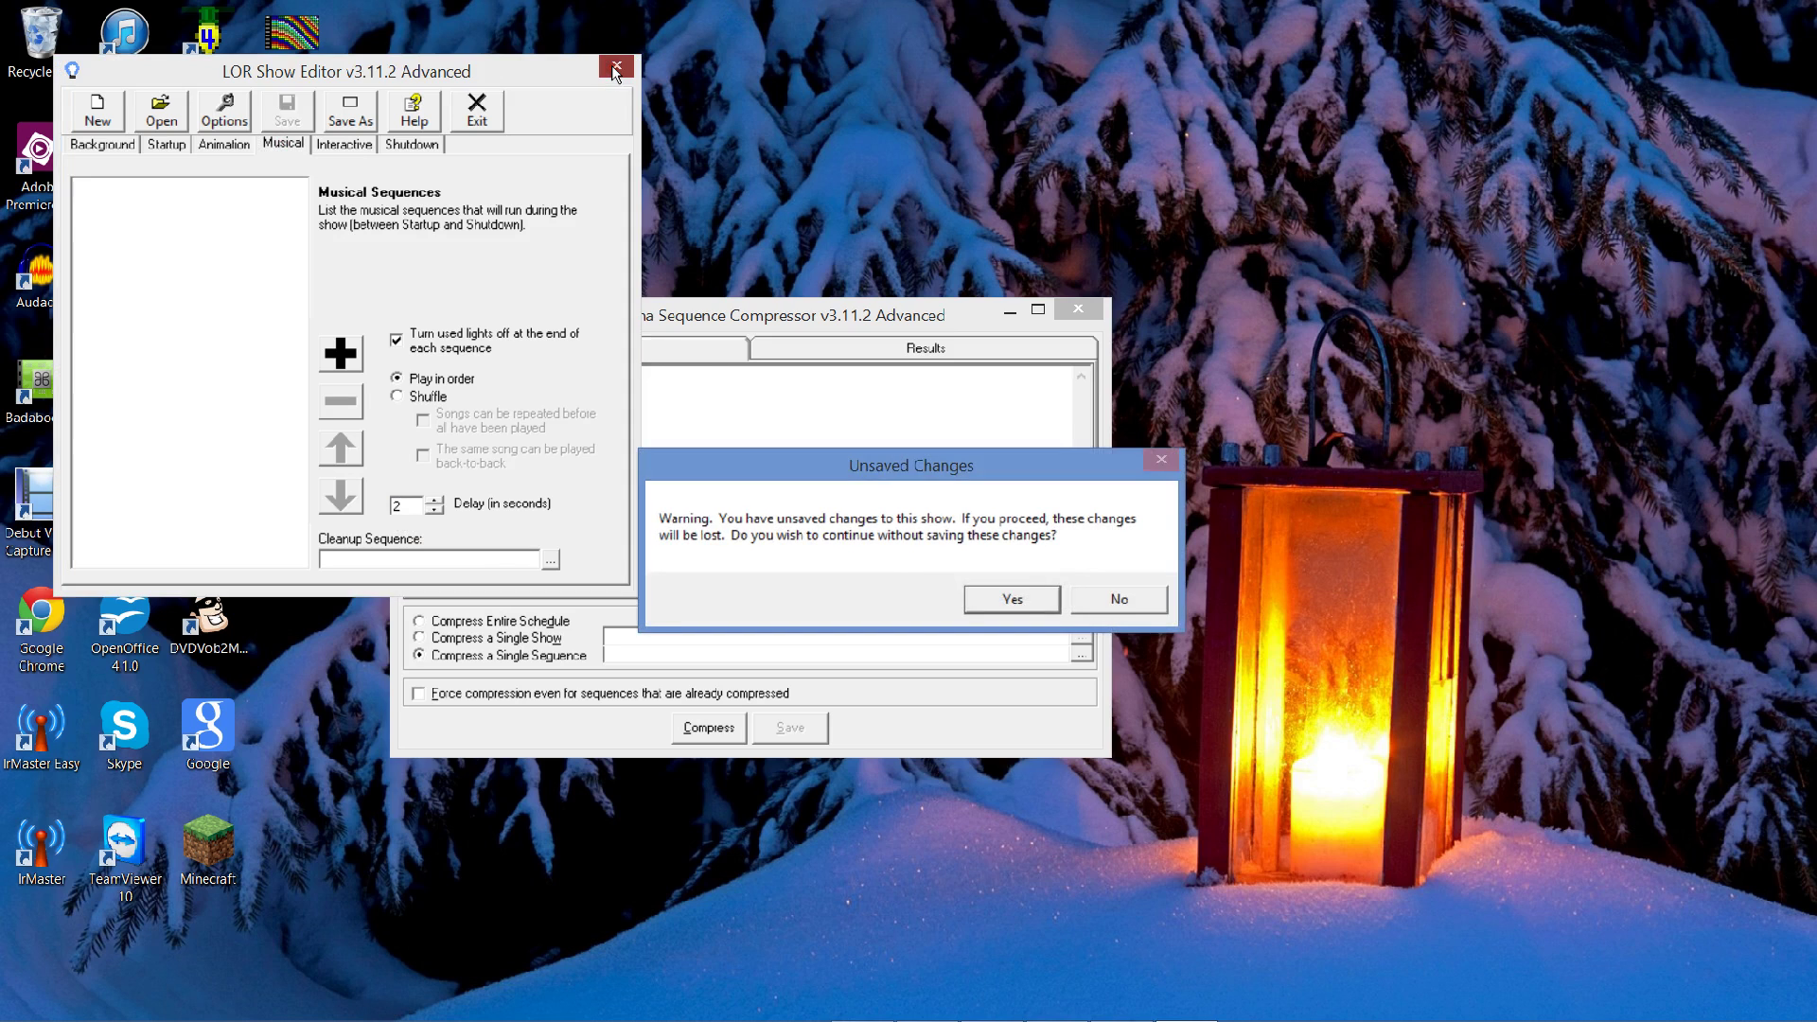
pyautogui.click(1126, 606)
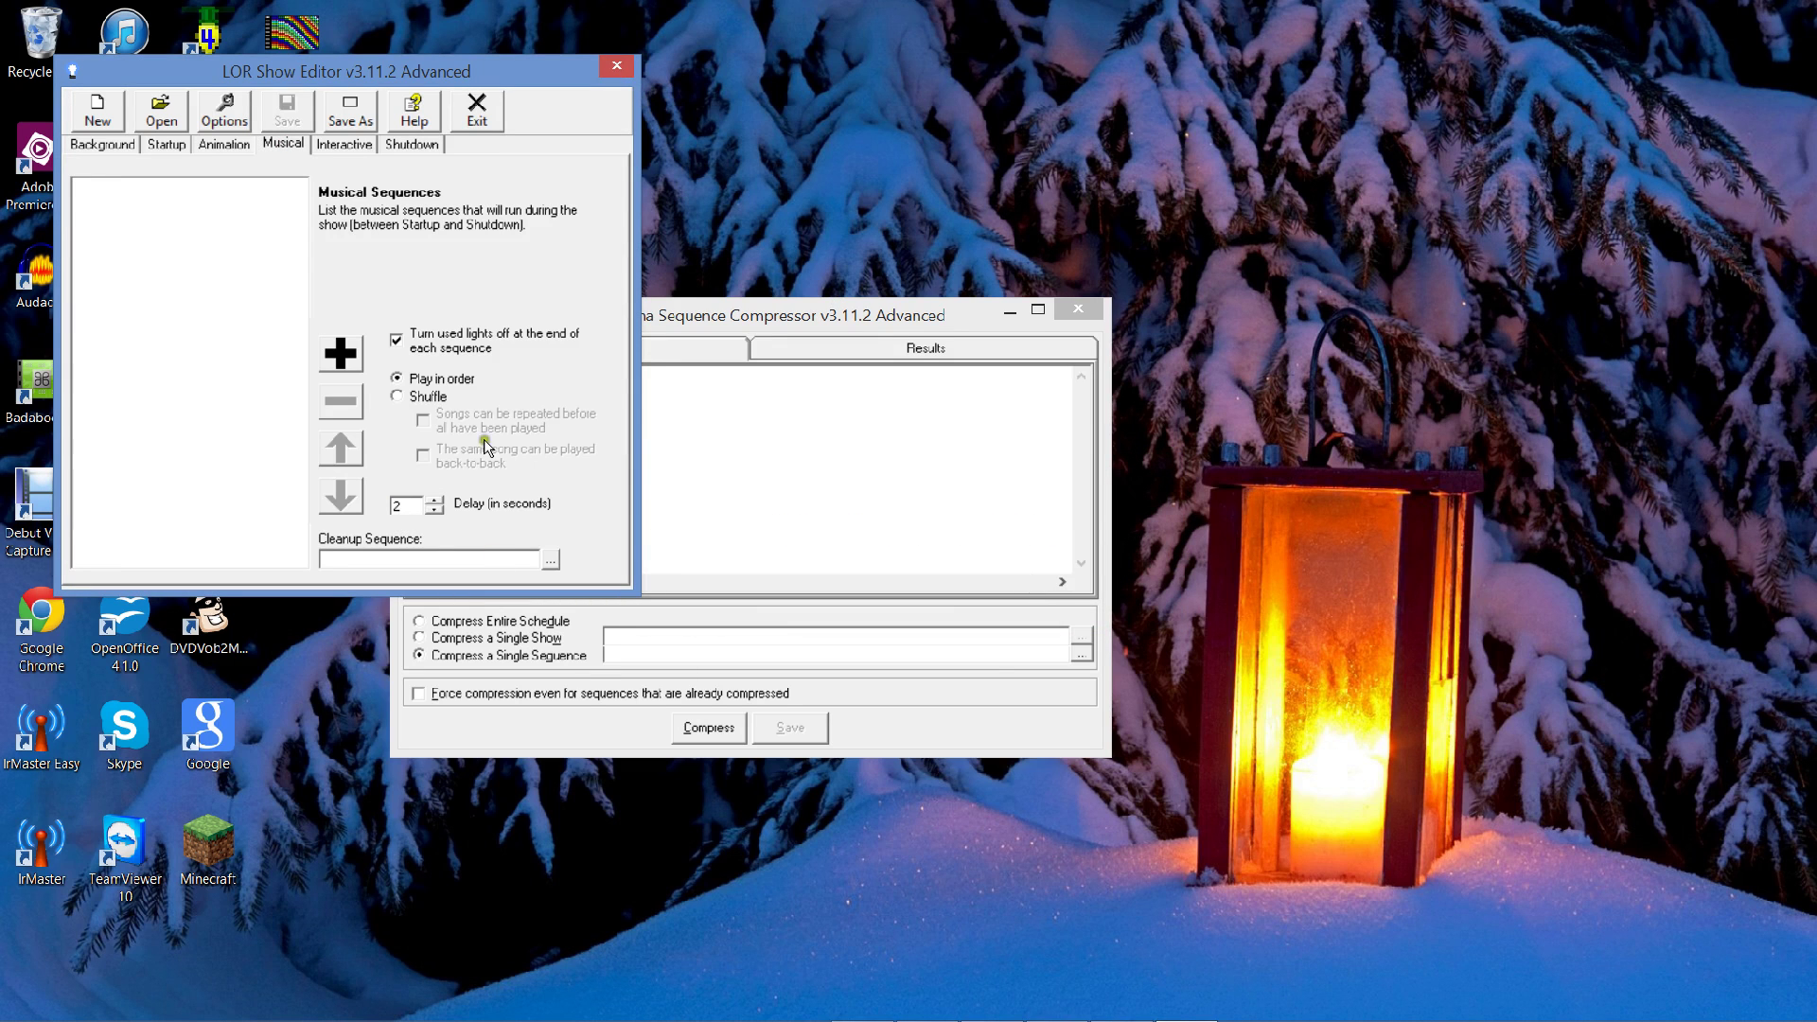
pyautogui.click(613, 66)
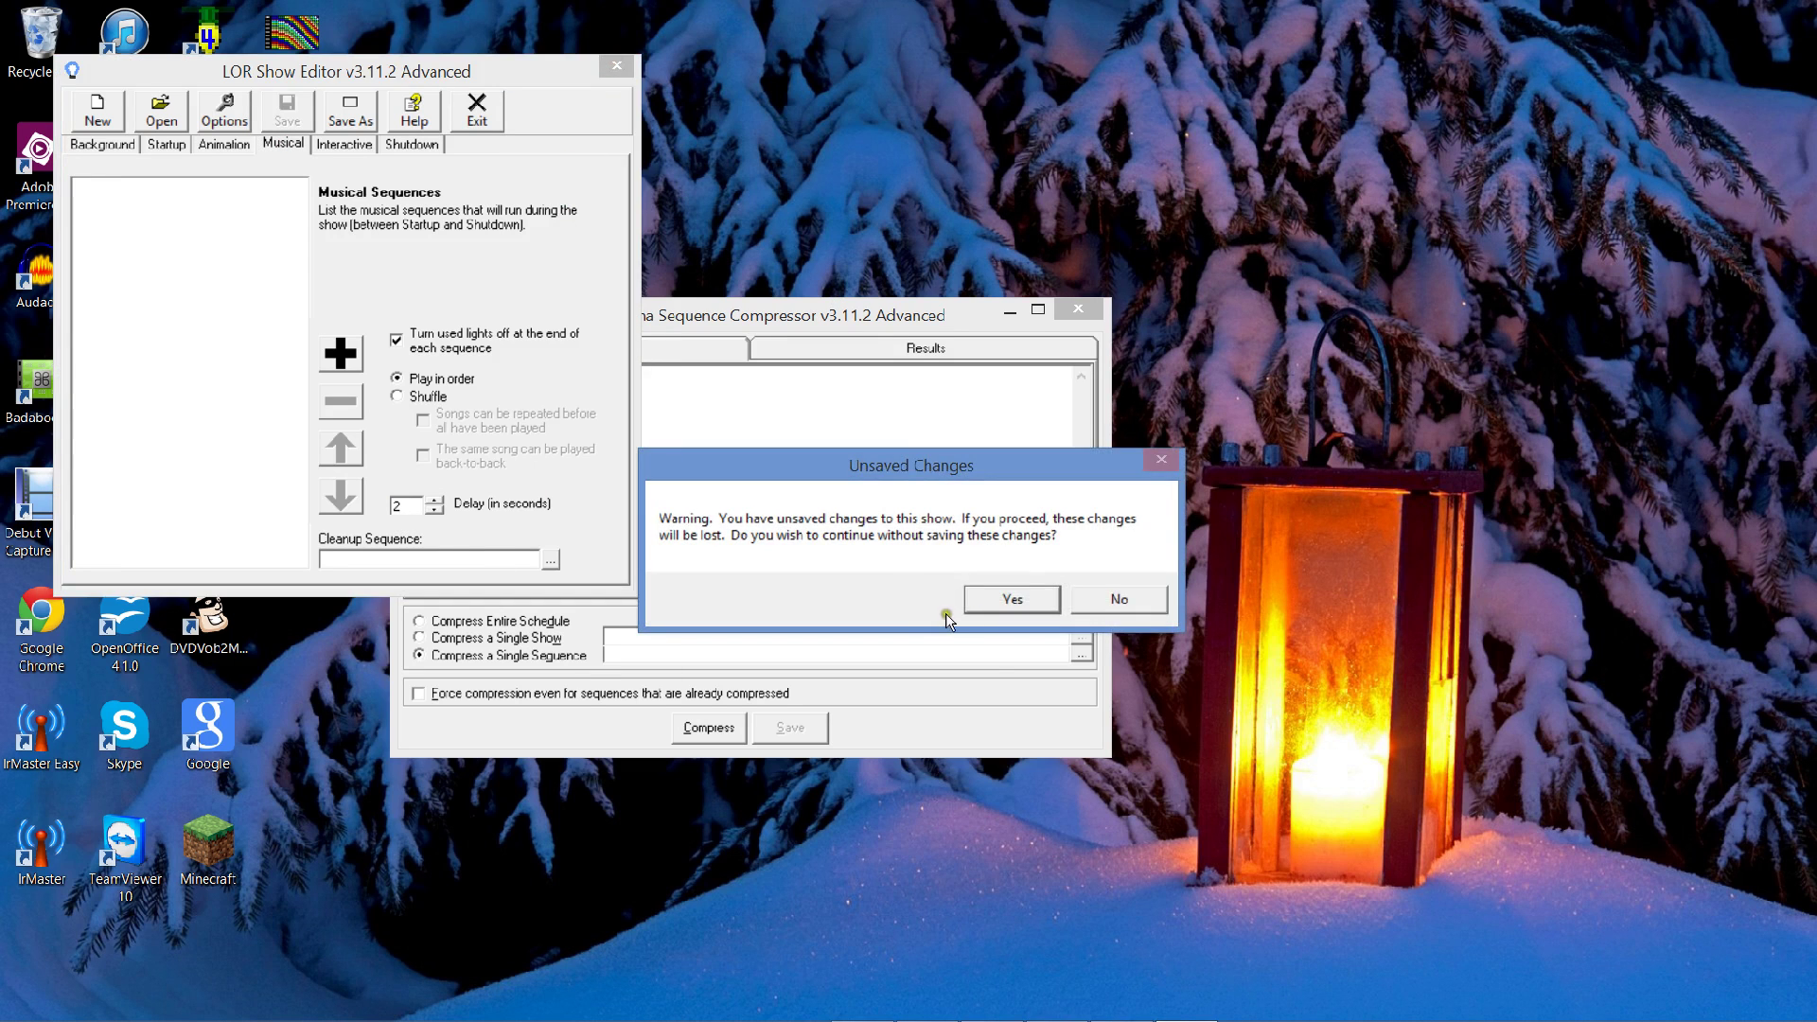
pyautogui.click(986, 596)
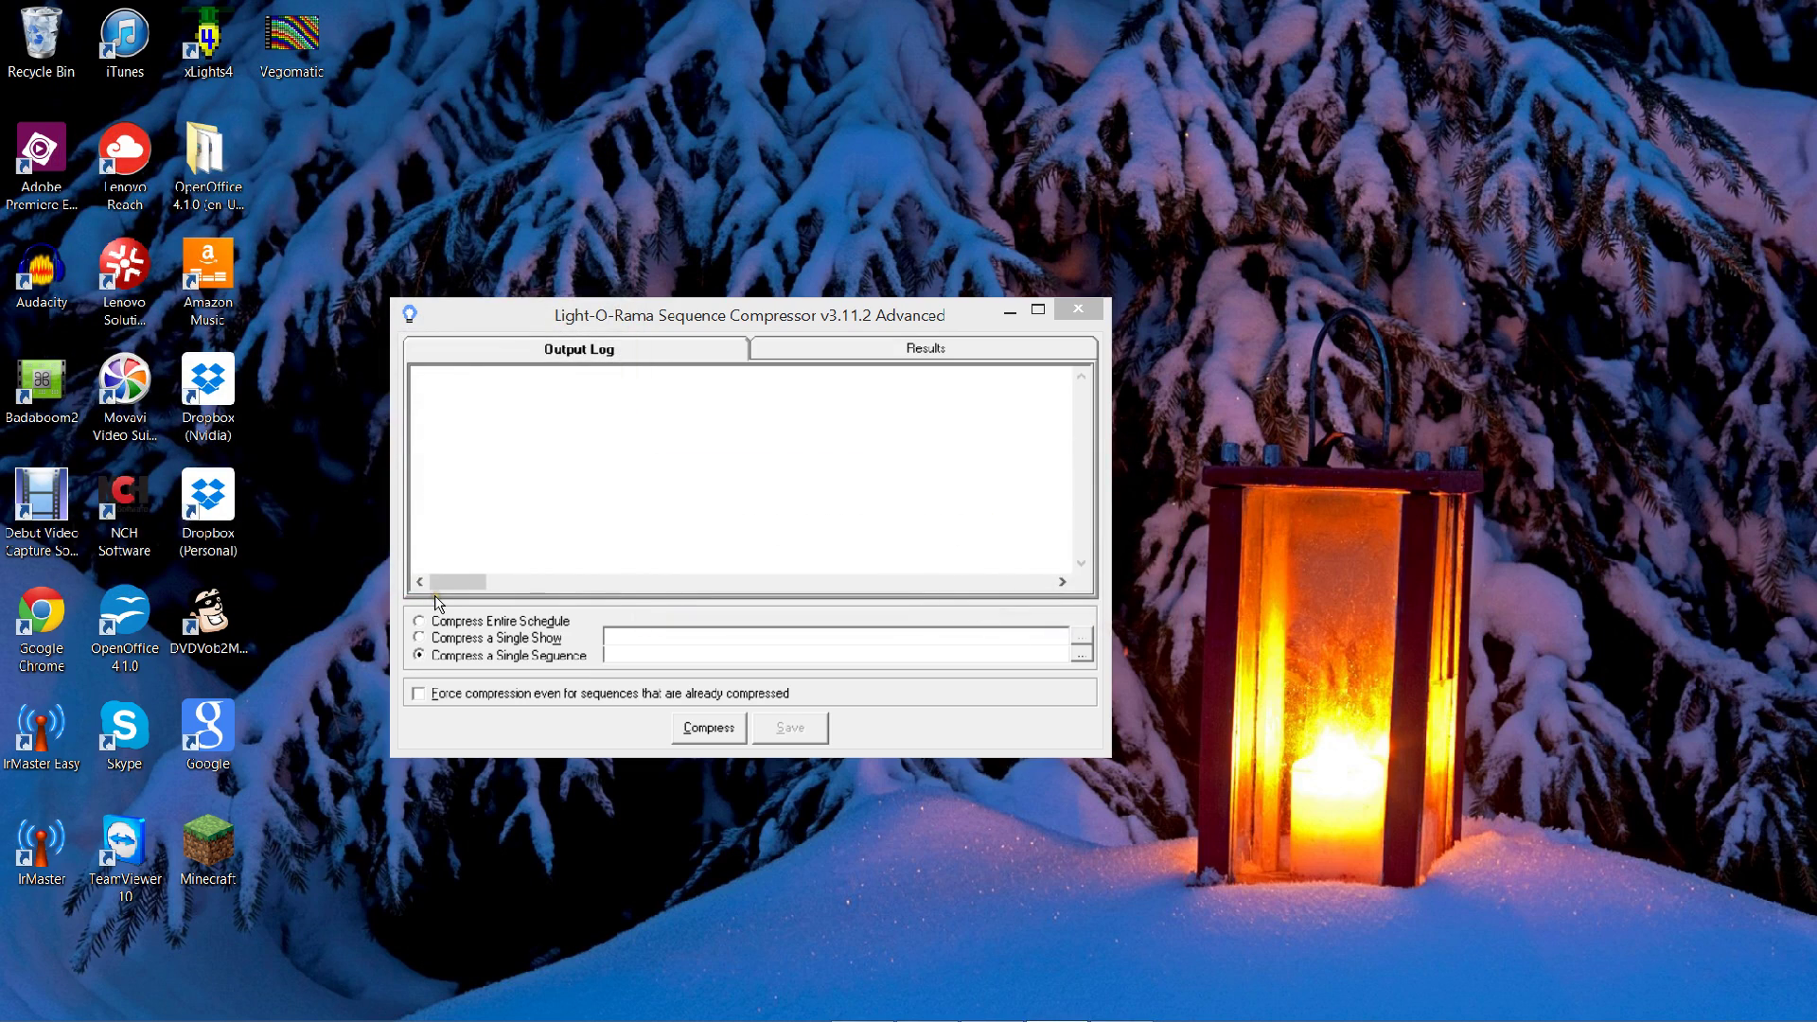
# - Return to PowerPoint and show slide 34, Starting the Show
pyautogui.hotkey('alt', 'Tab')
pyautogui.hotkey('alt', 'Tab')
pyautogui.hotkey('alt', 'Tab')
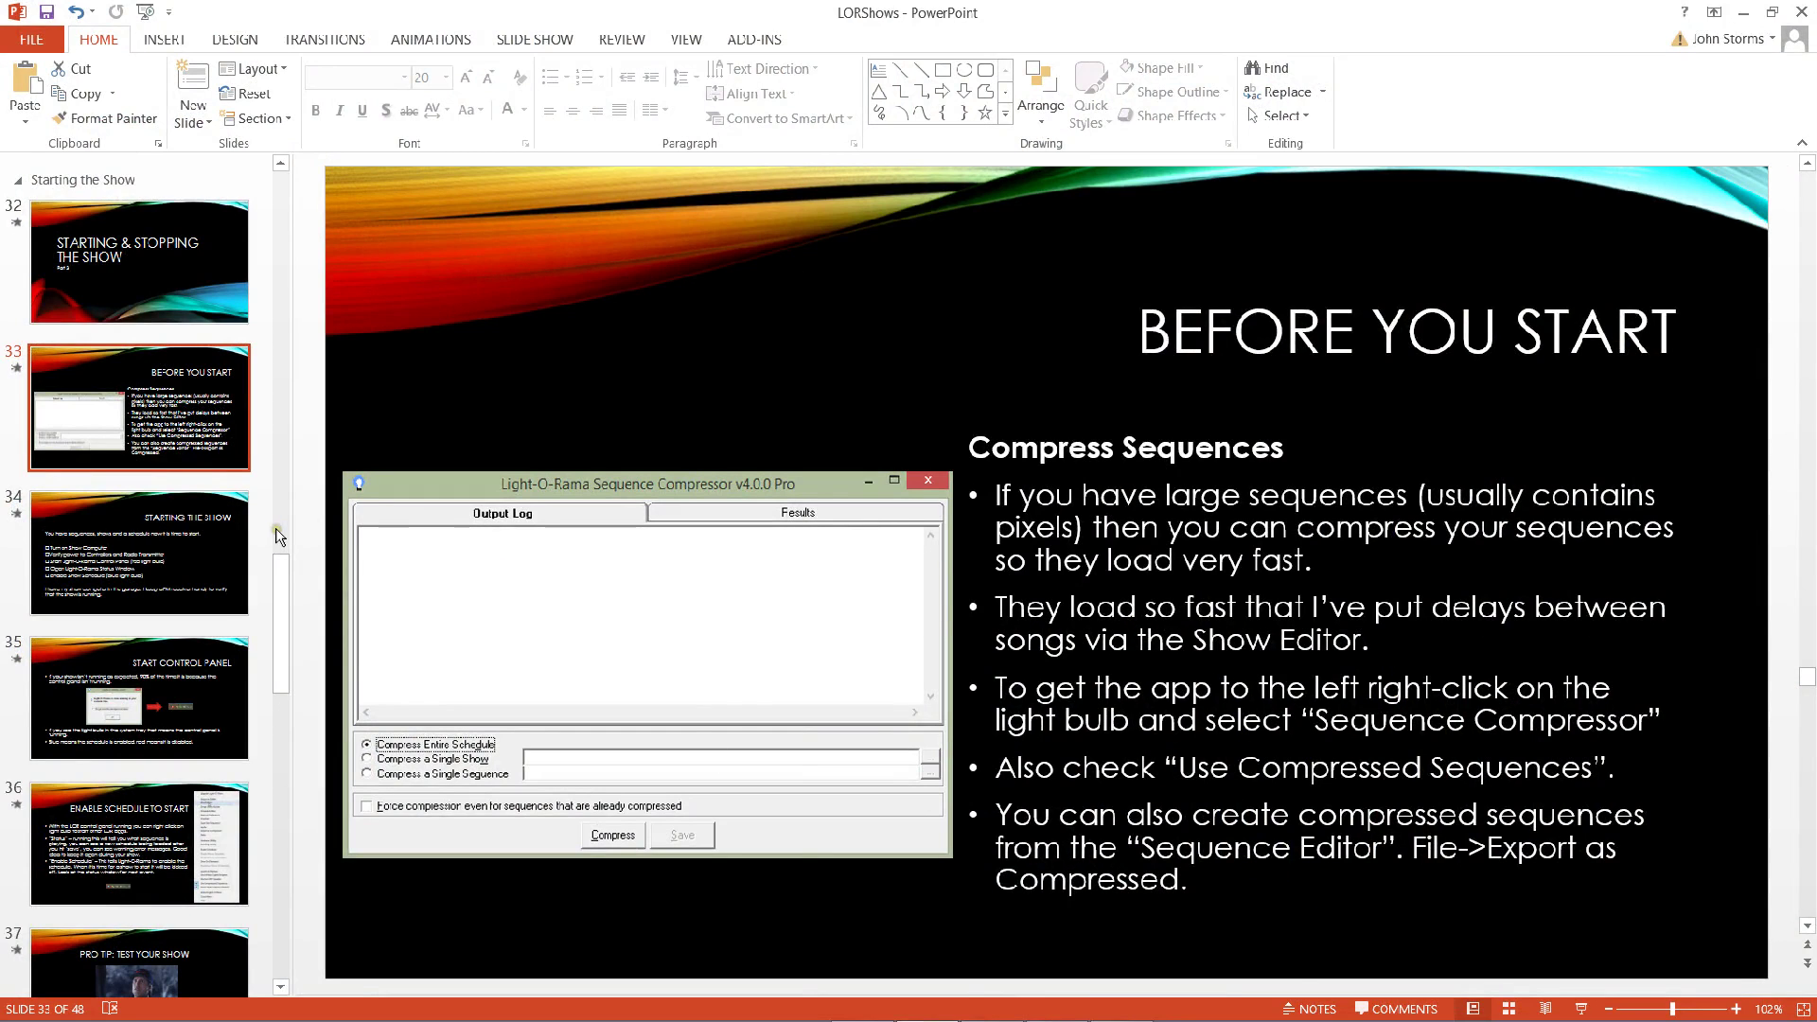
pyautogui.click(125, 541)
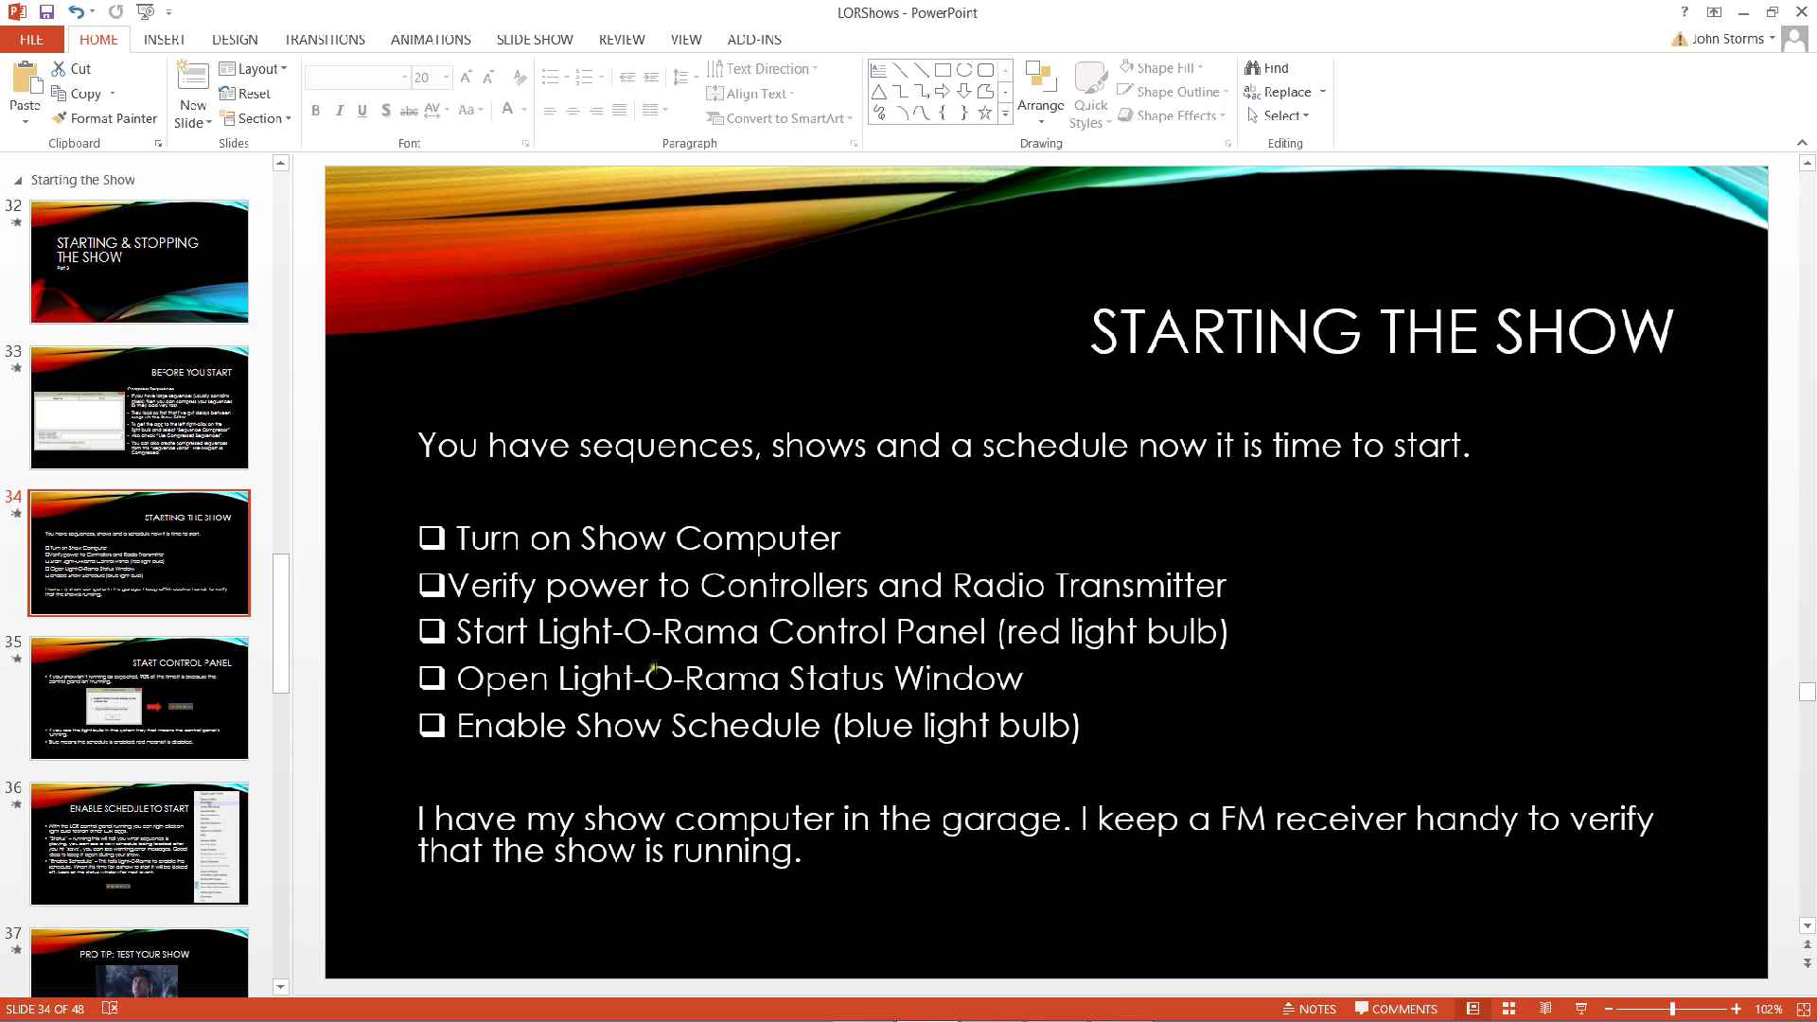
# - With the Status window open, choose Enable Schedule from the tray bulb menu, then close Status
pyautogui.moveTo(1325, 1019)
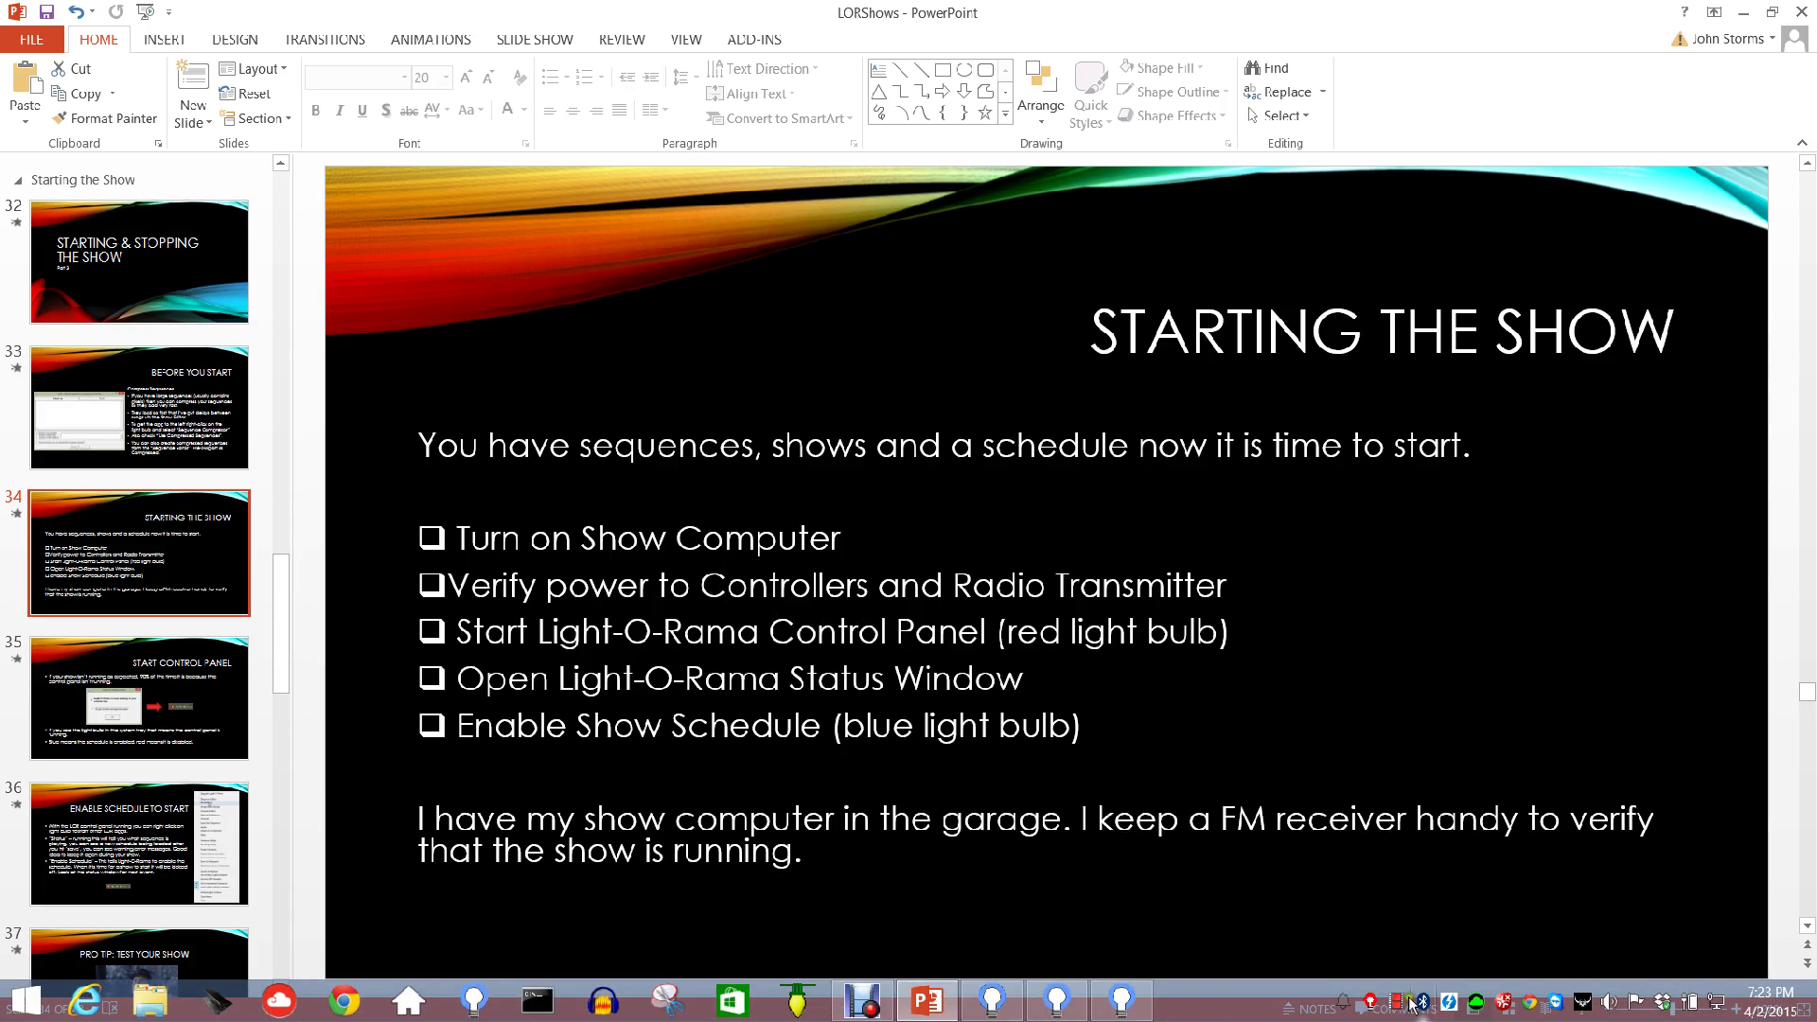
pyautogui.doubleClick(1371, 1004)
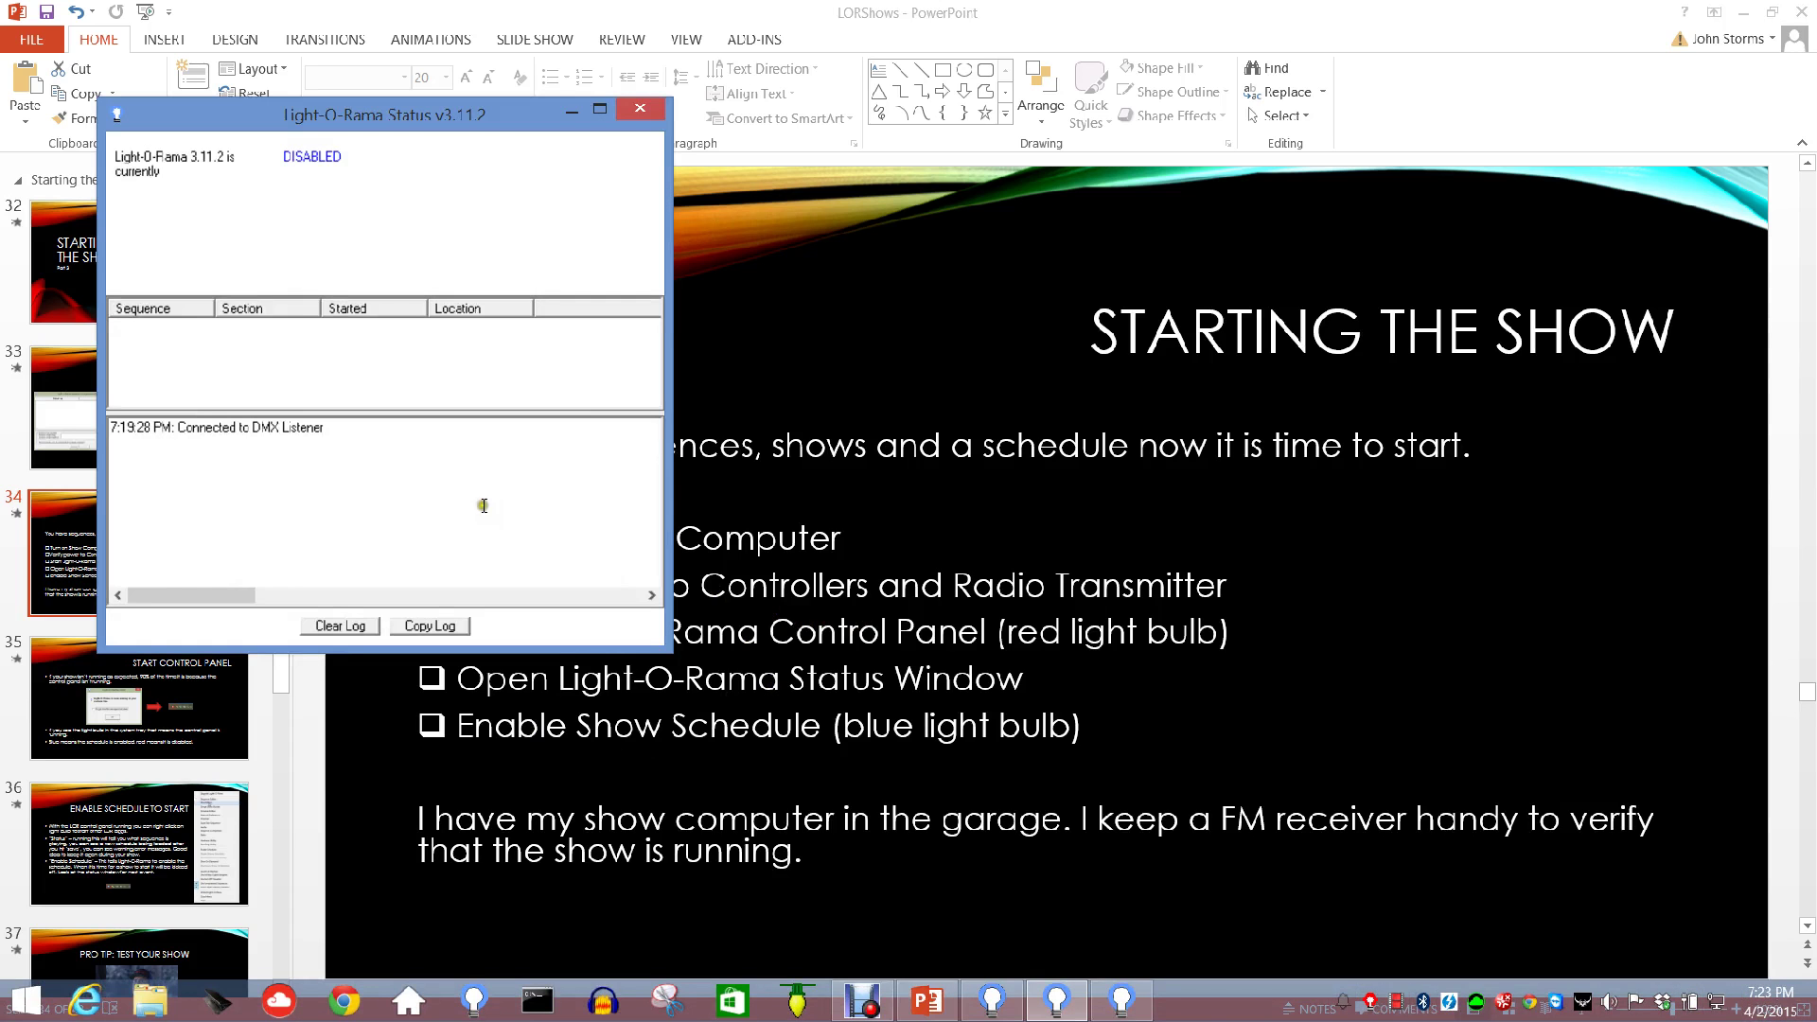
pyautogui.moveTo(324, 118); pyautogui.dragTo(243, 106)
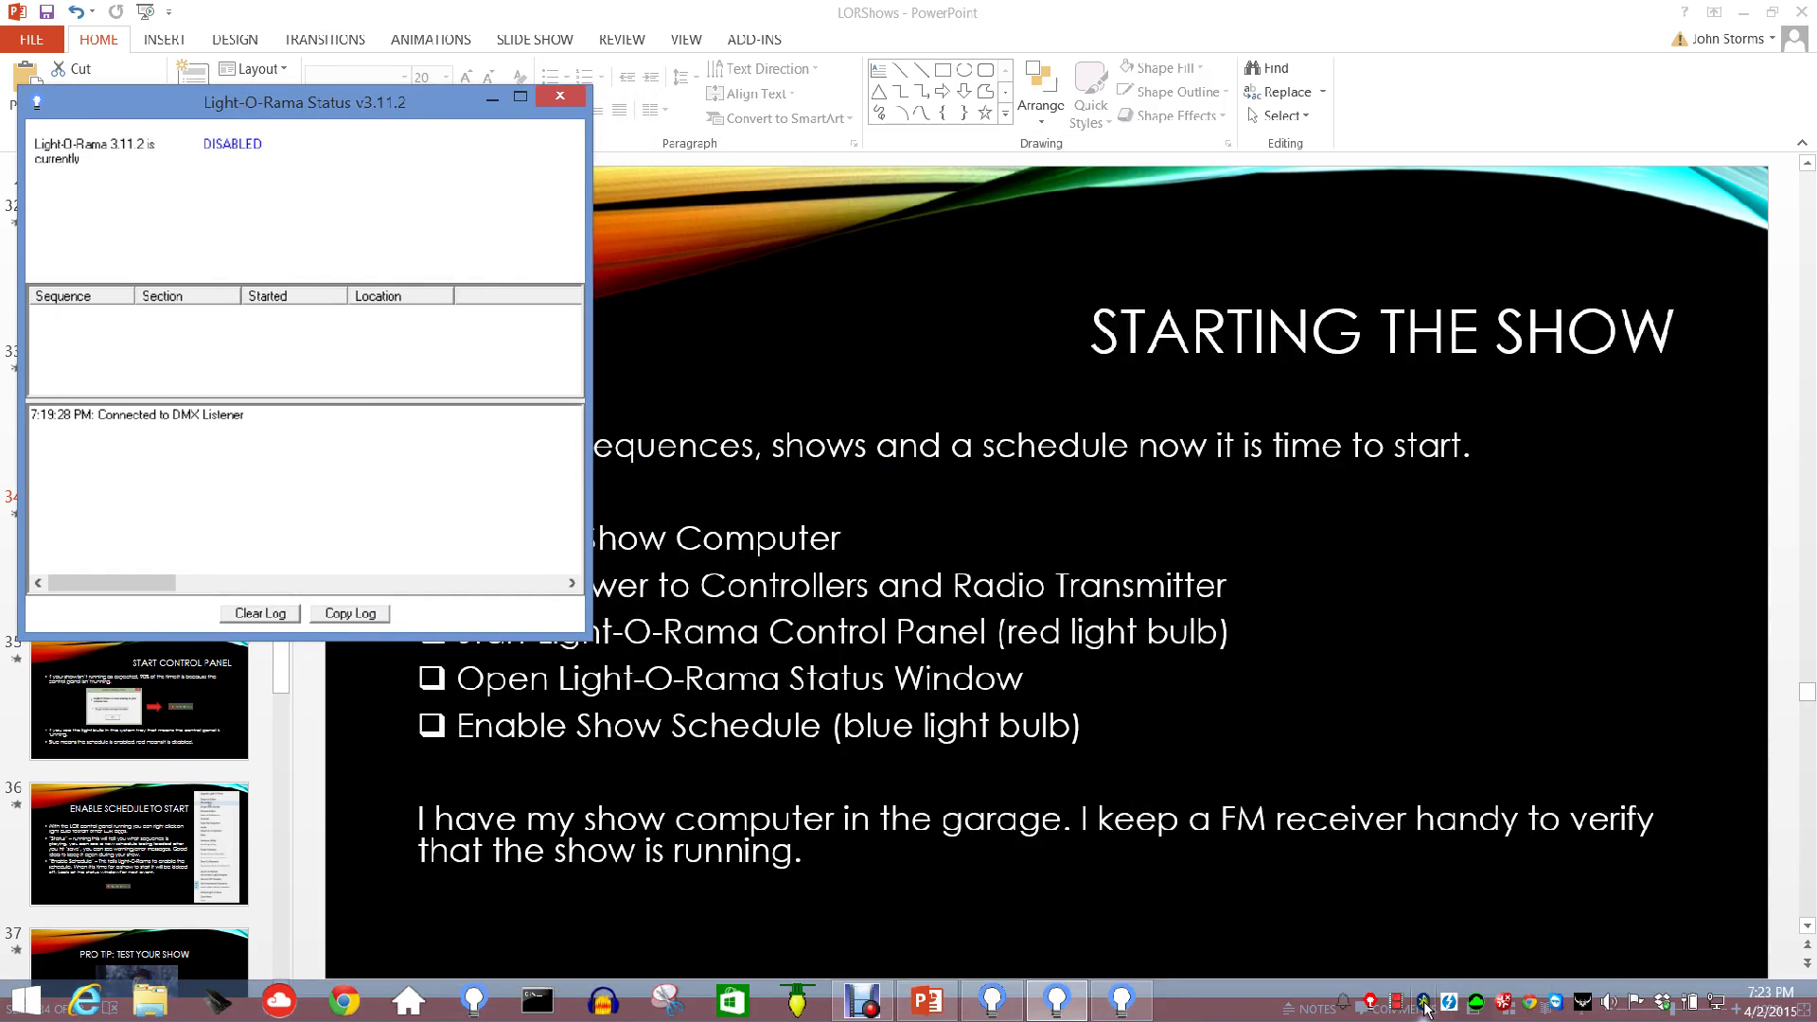
pyautogui.rightClick(1373, 1004)
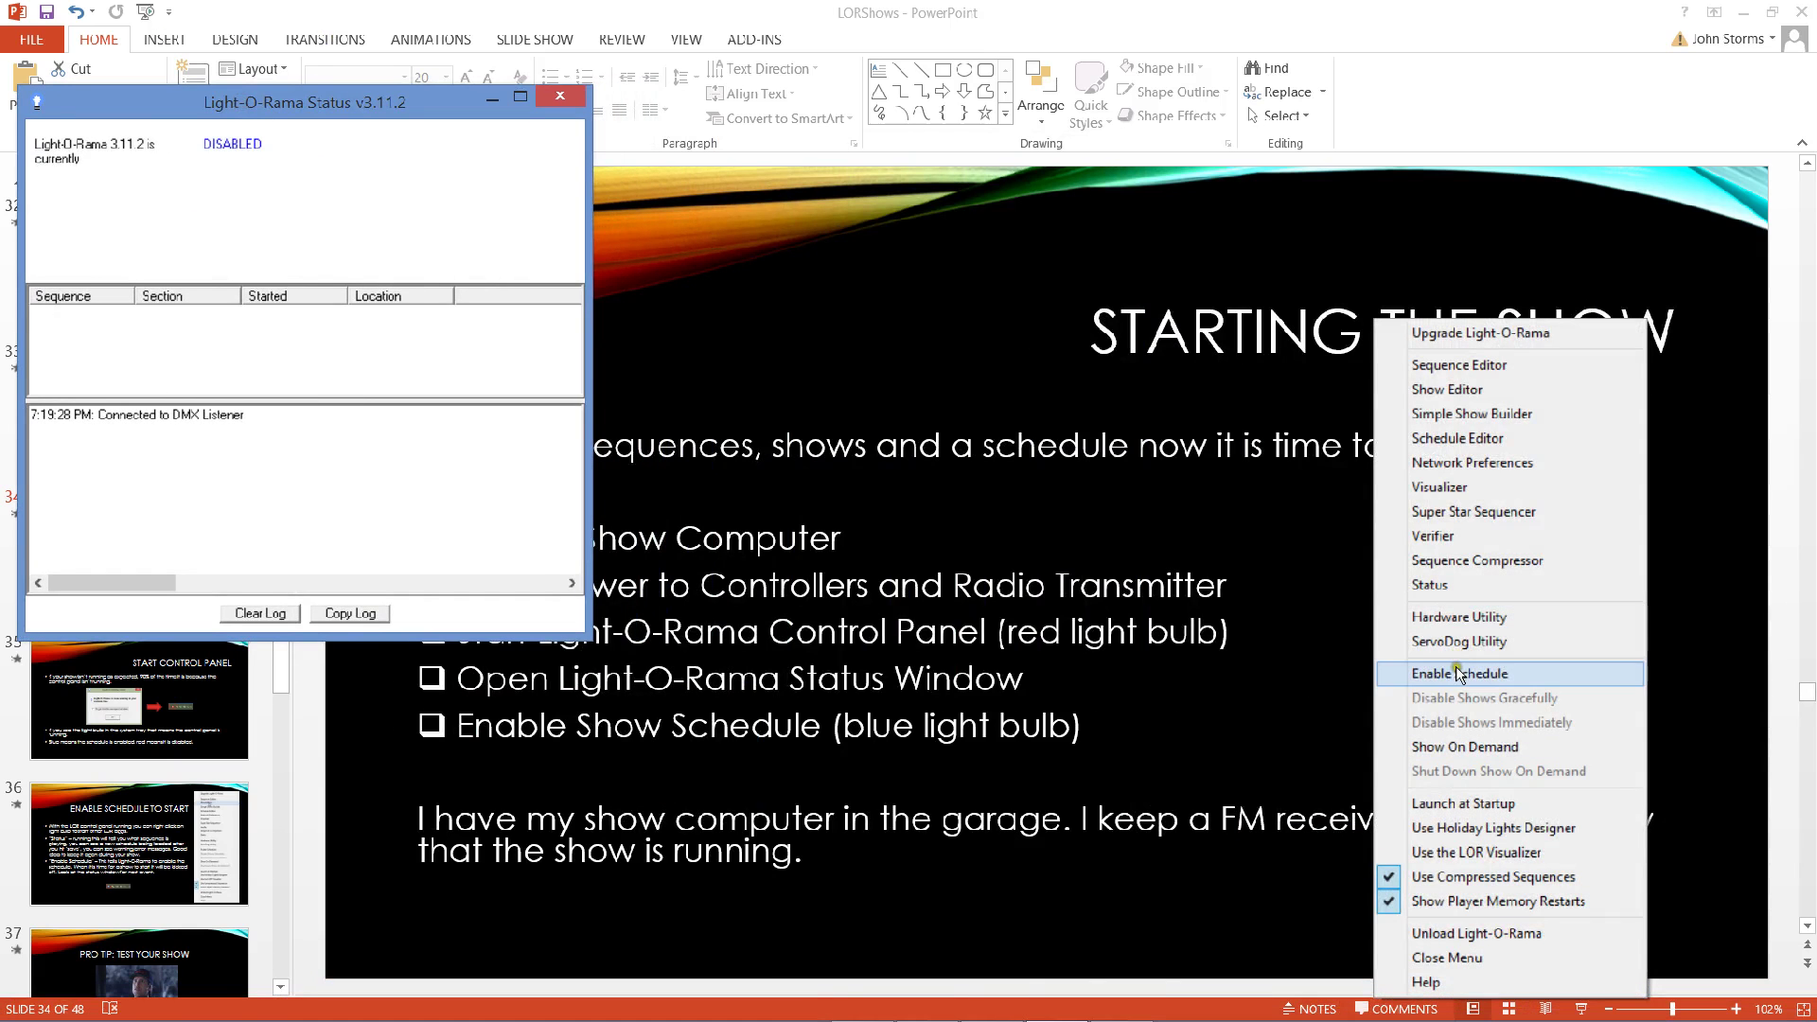
pyautogui.click(1456, 670)
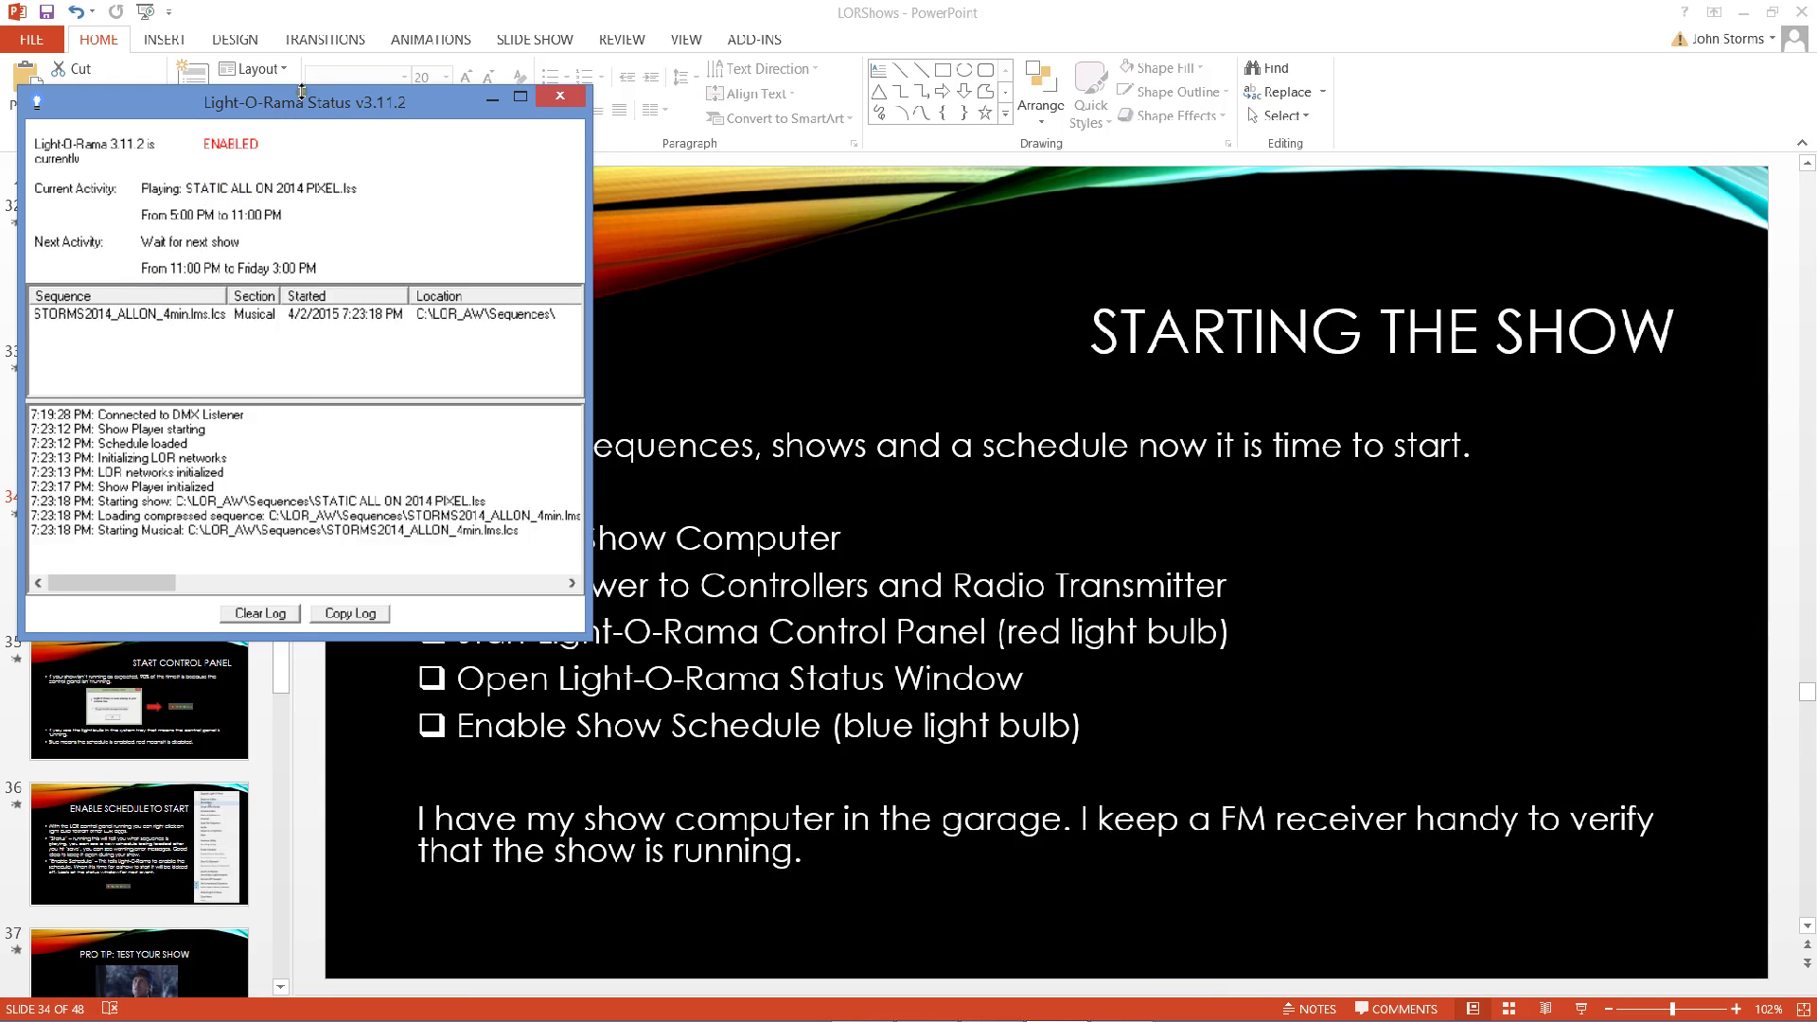
pyautogui.moveTo(303, 103); pyautogui.dragTo(343, 61)
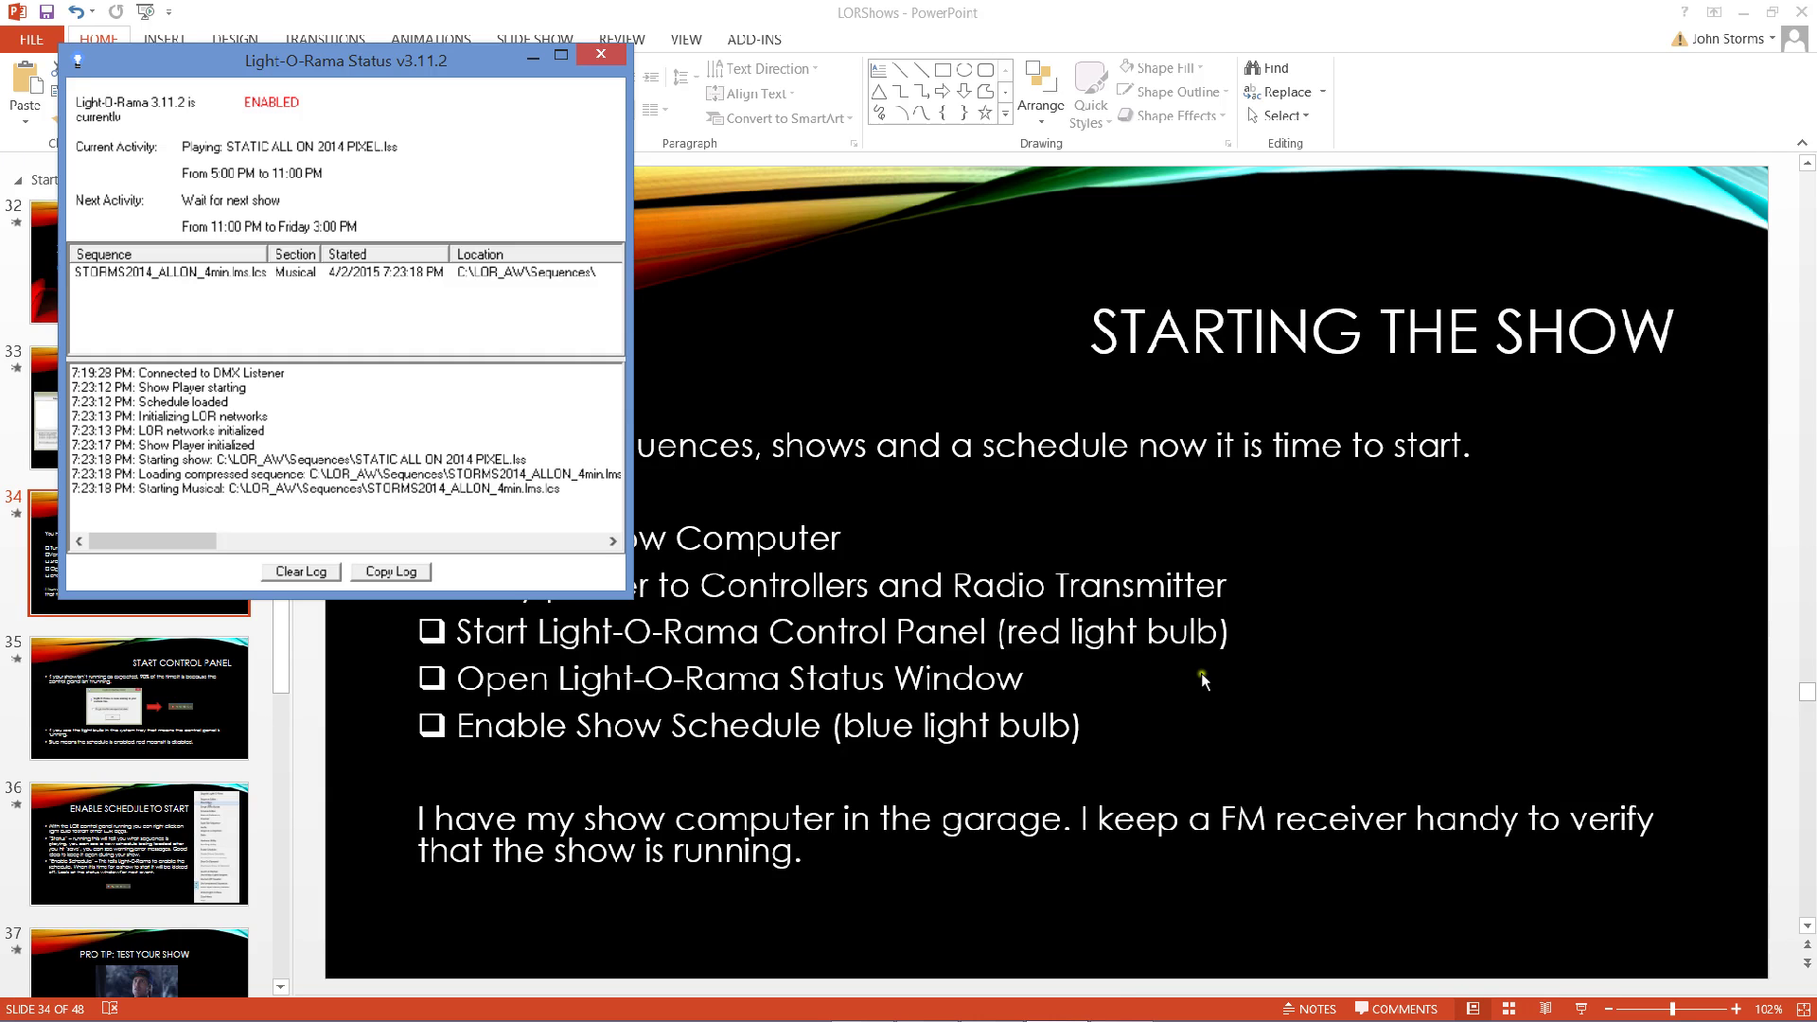
pyautogui.hotkey('alt', 'F4')
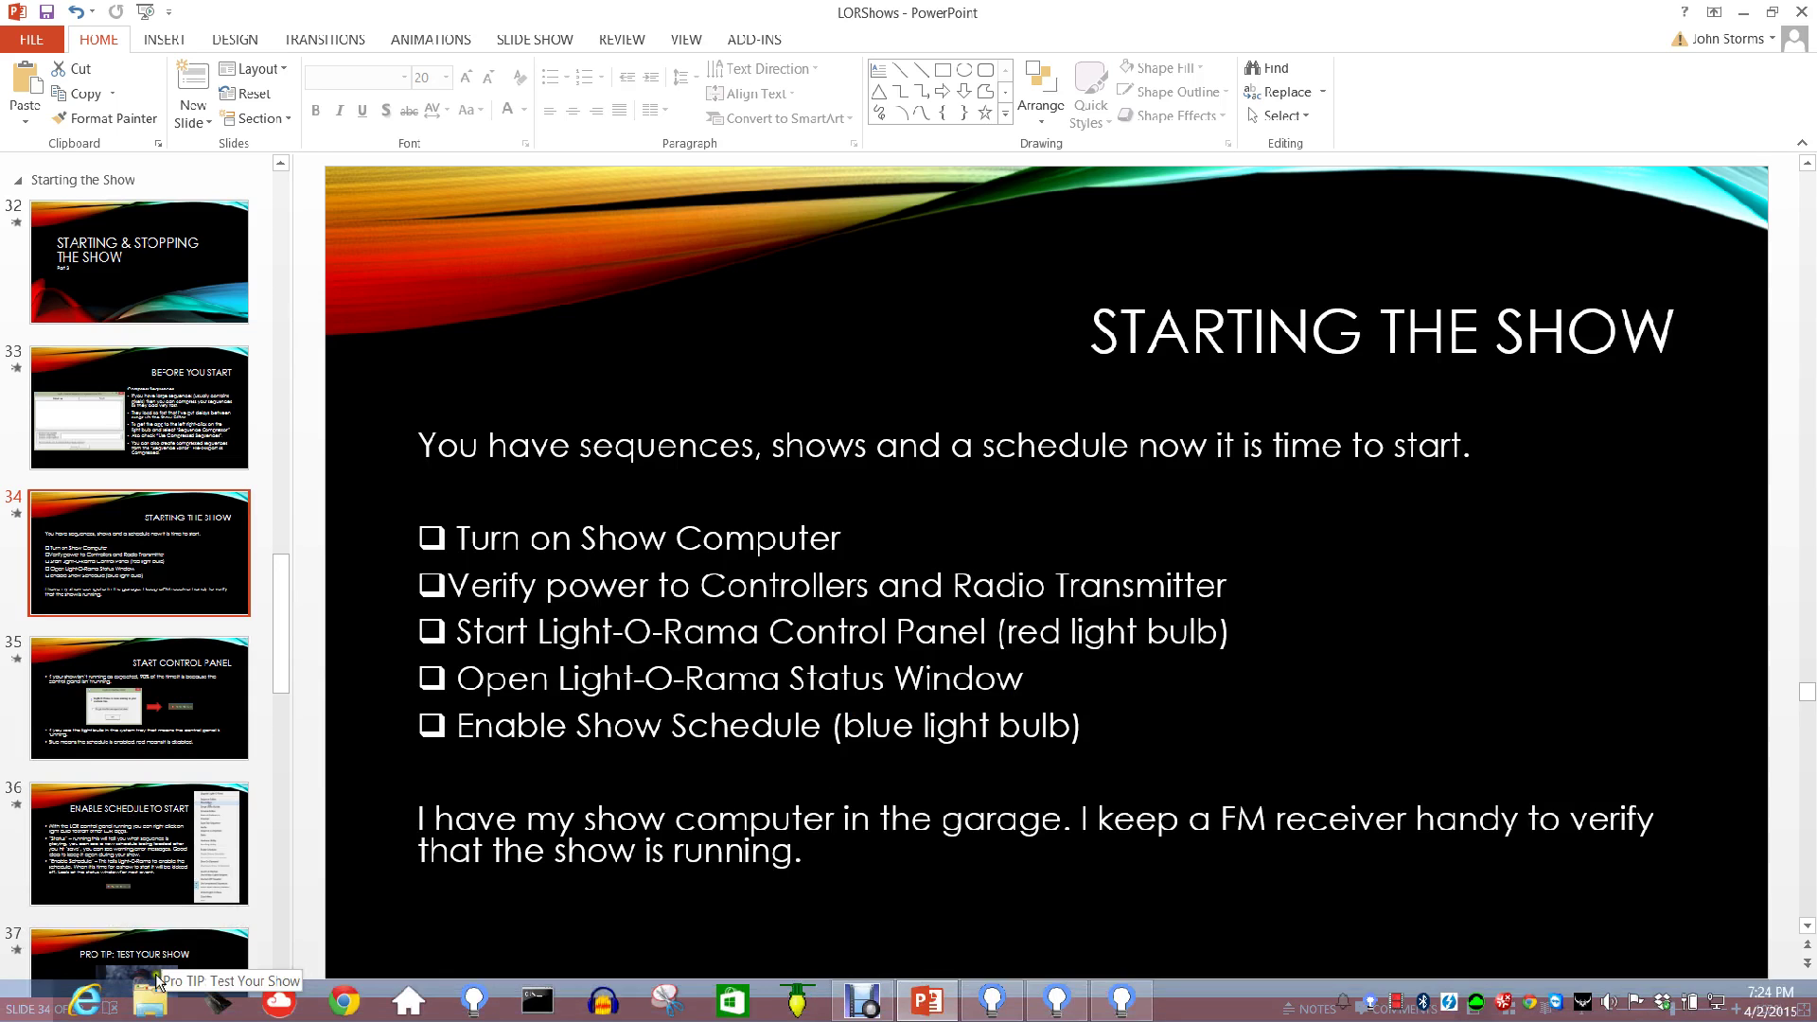
# - Advance via slide 37, PRO TIP: TEST YOUR SHOW, to slide 38 and show the status window
pyautogui.click(122, 936)
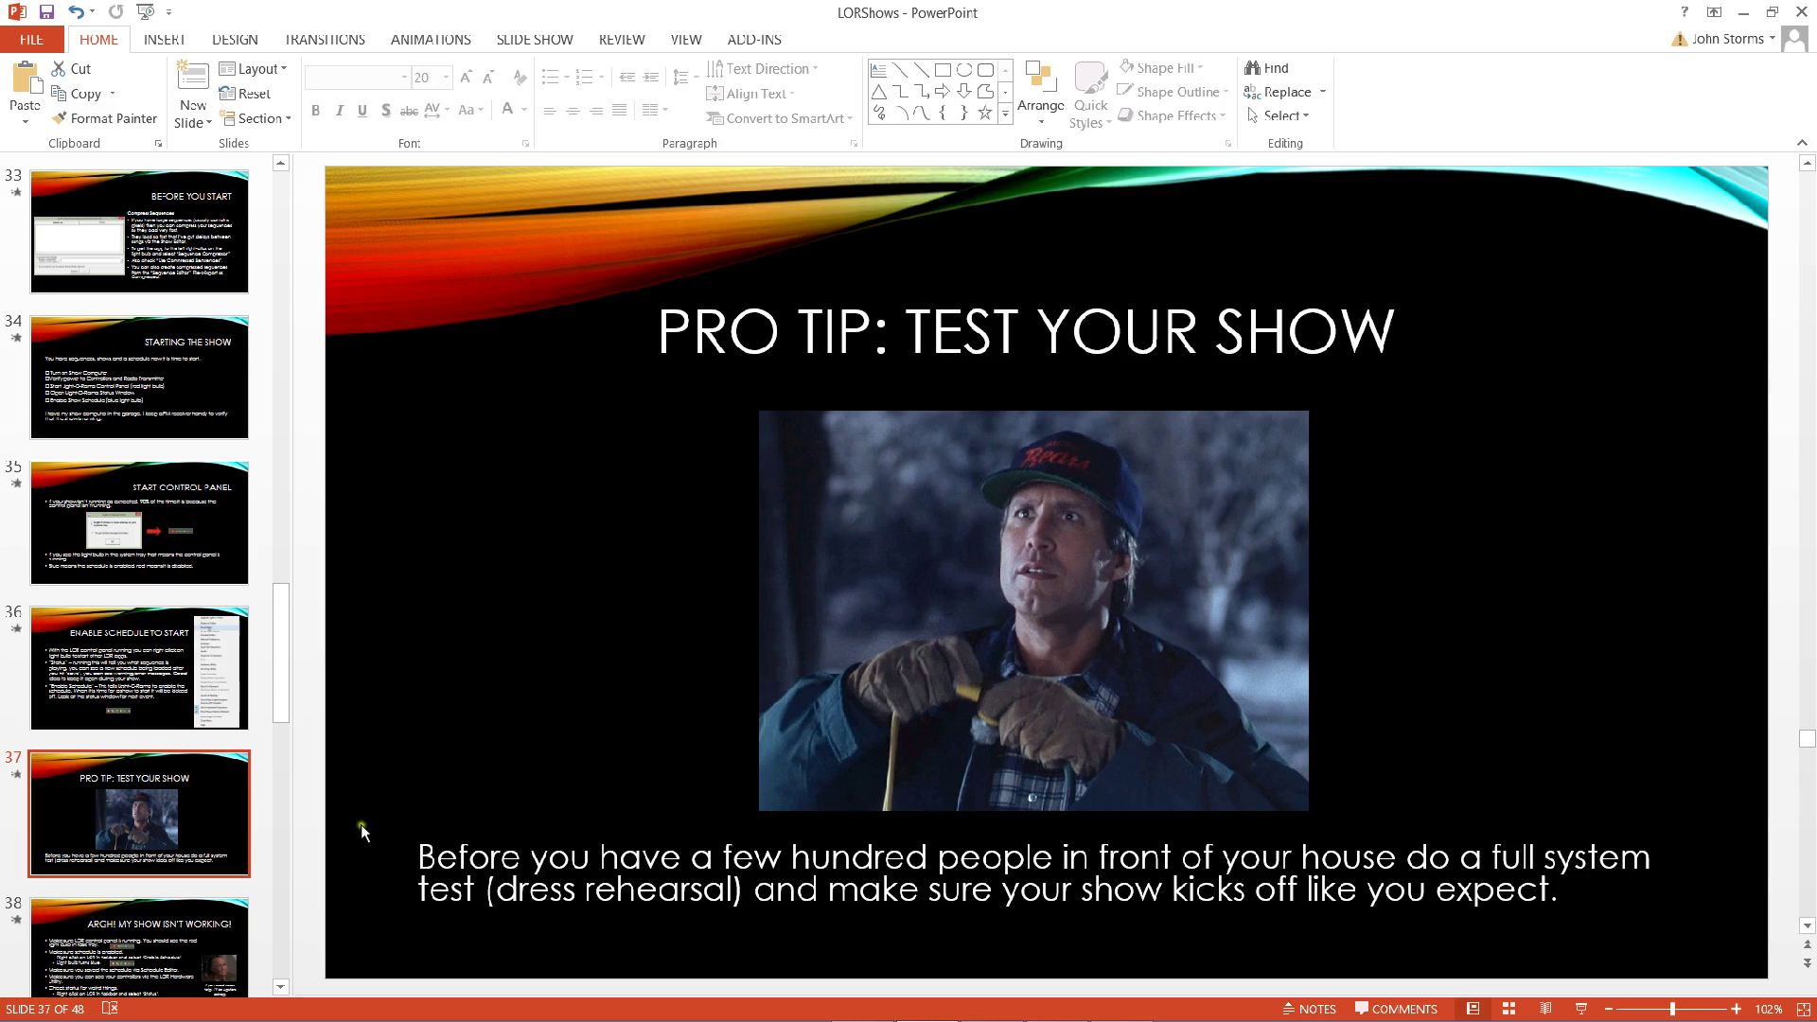
pyautogui.click(149, 939)
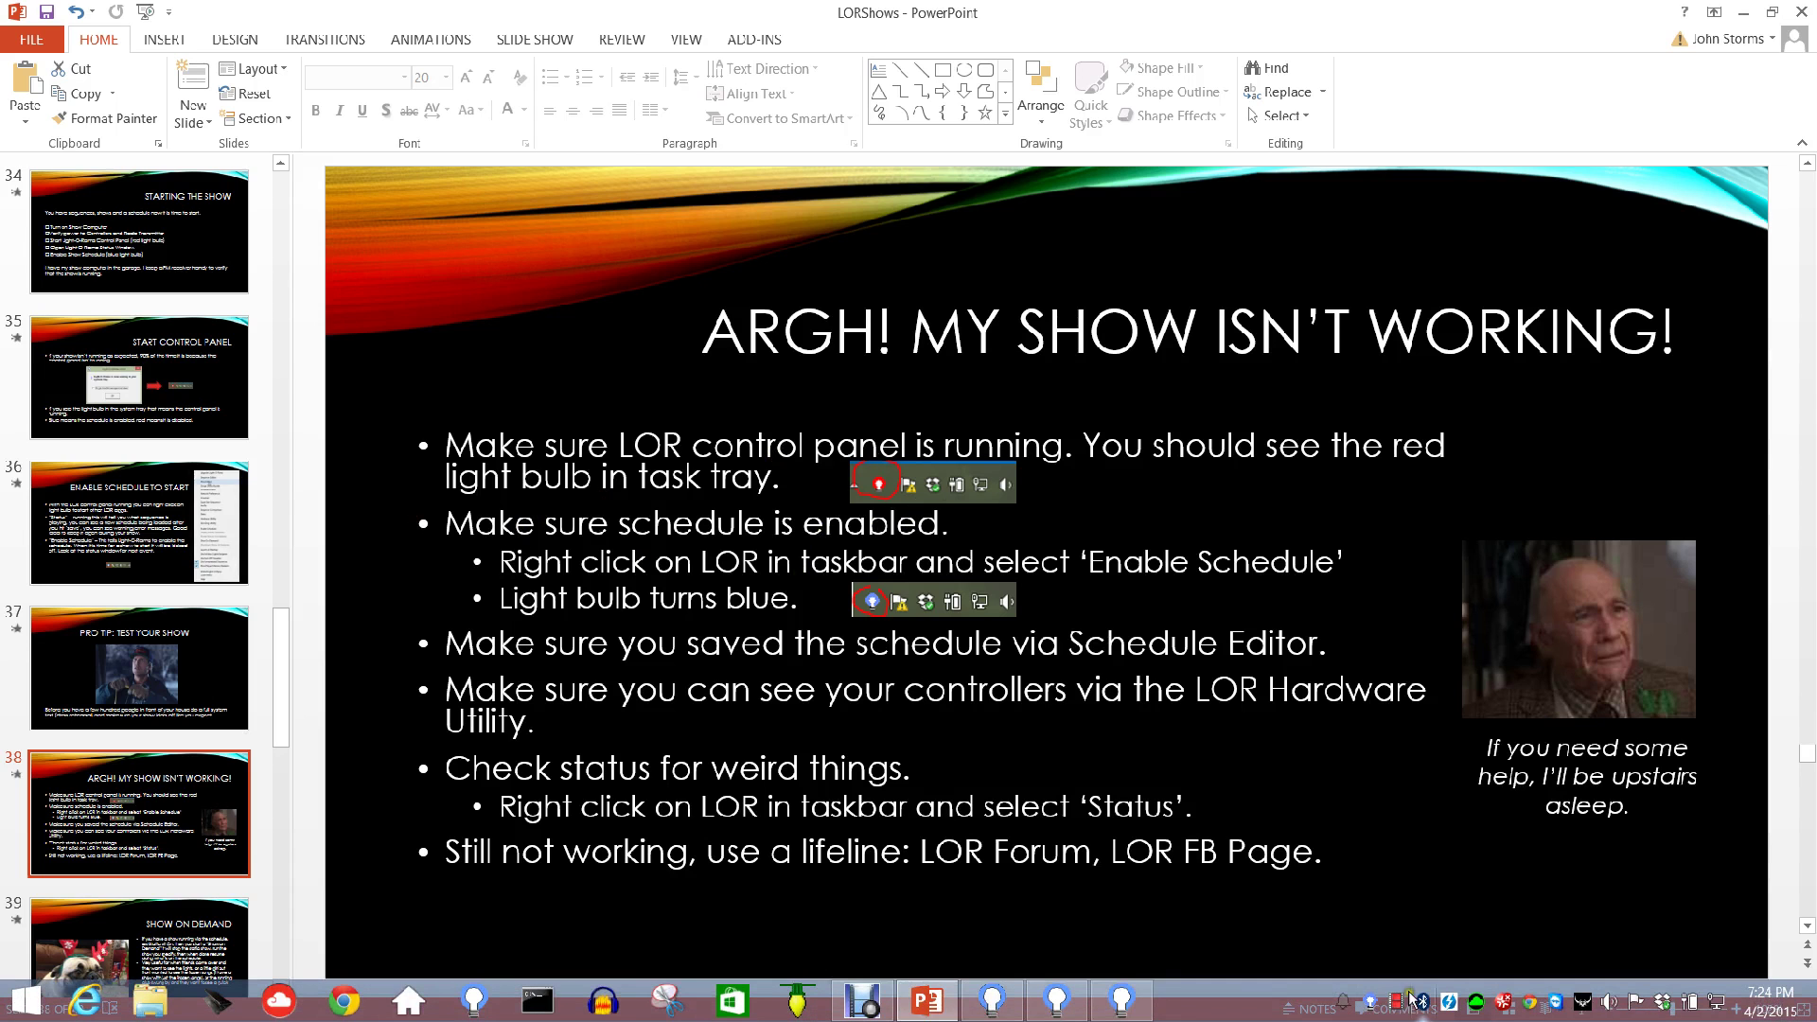
pyautogui.click(1411, 1001)
# - Open and dismiss the Light-O-Rama tray options, then select the word 'status' on the slide
pyautogui.rightClick(1410, 1001)
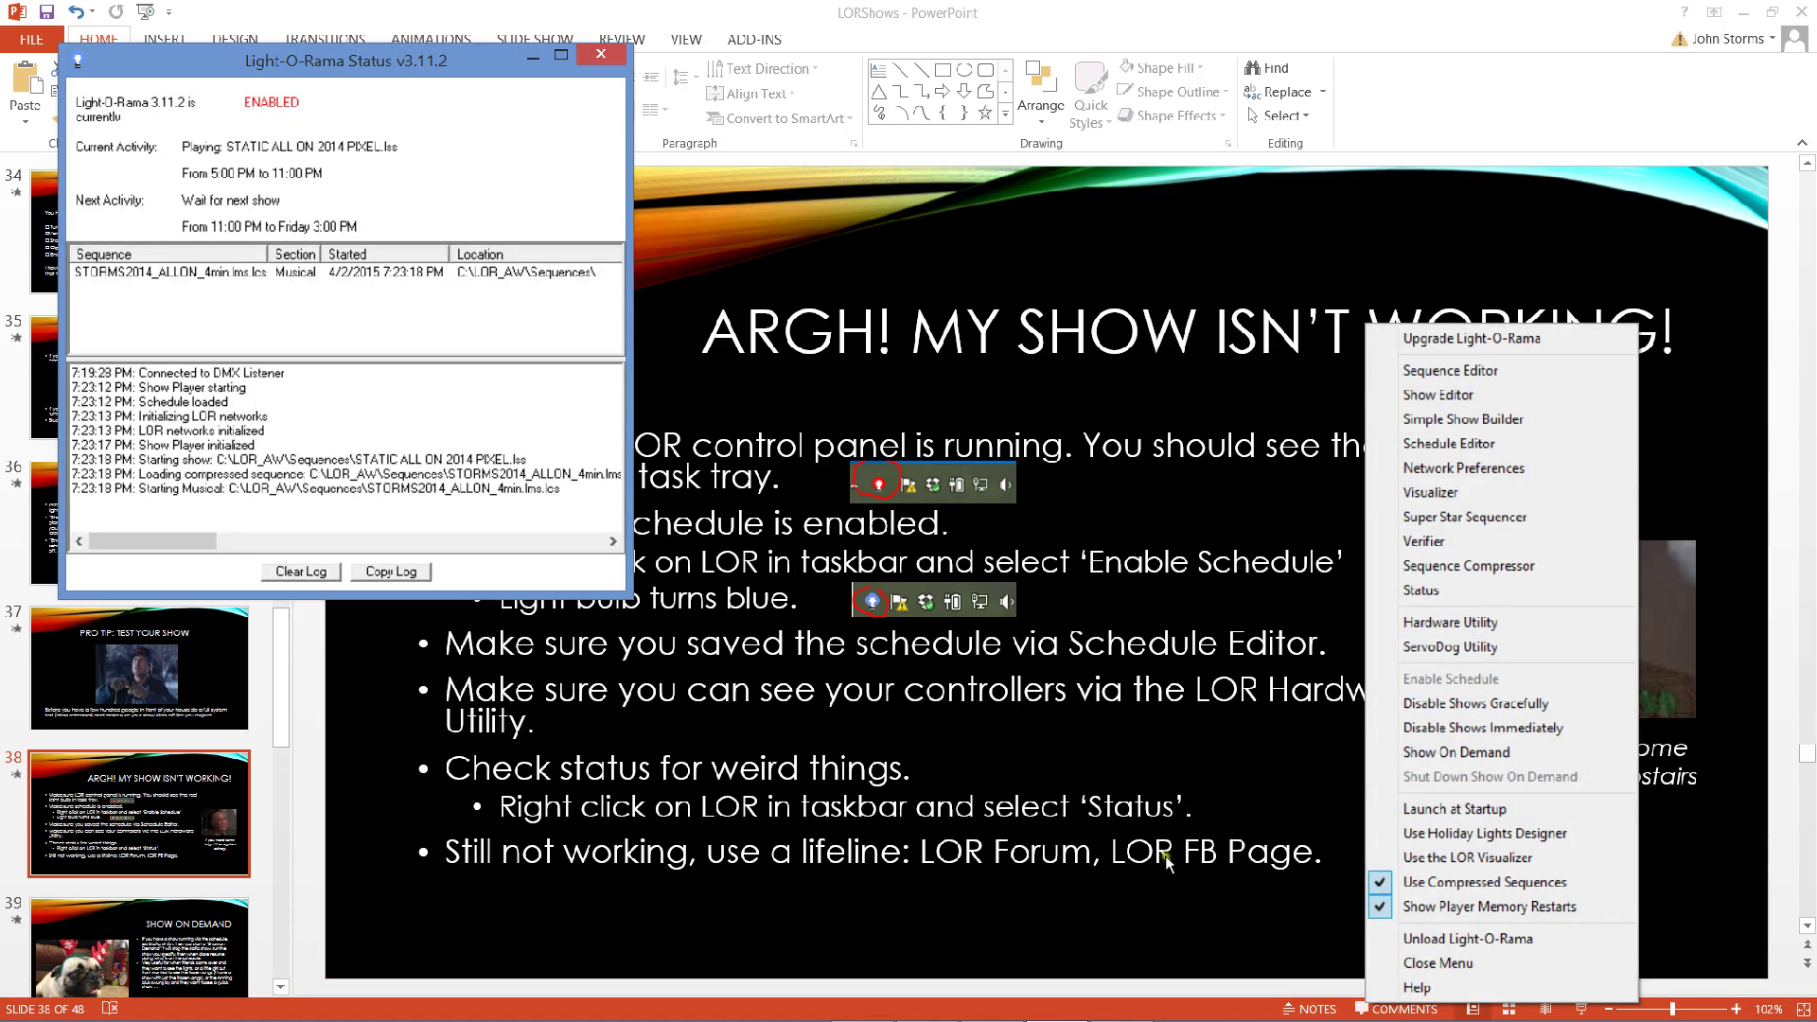
pyautogui.click(1195, 786)
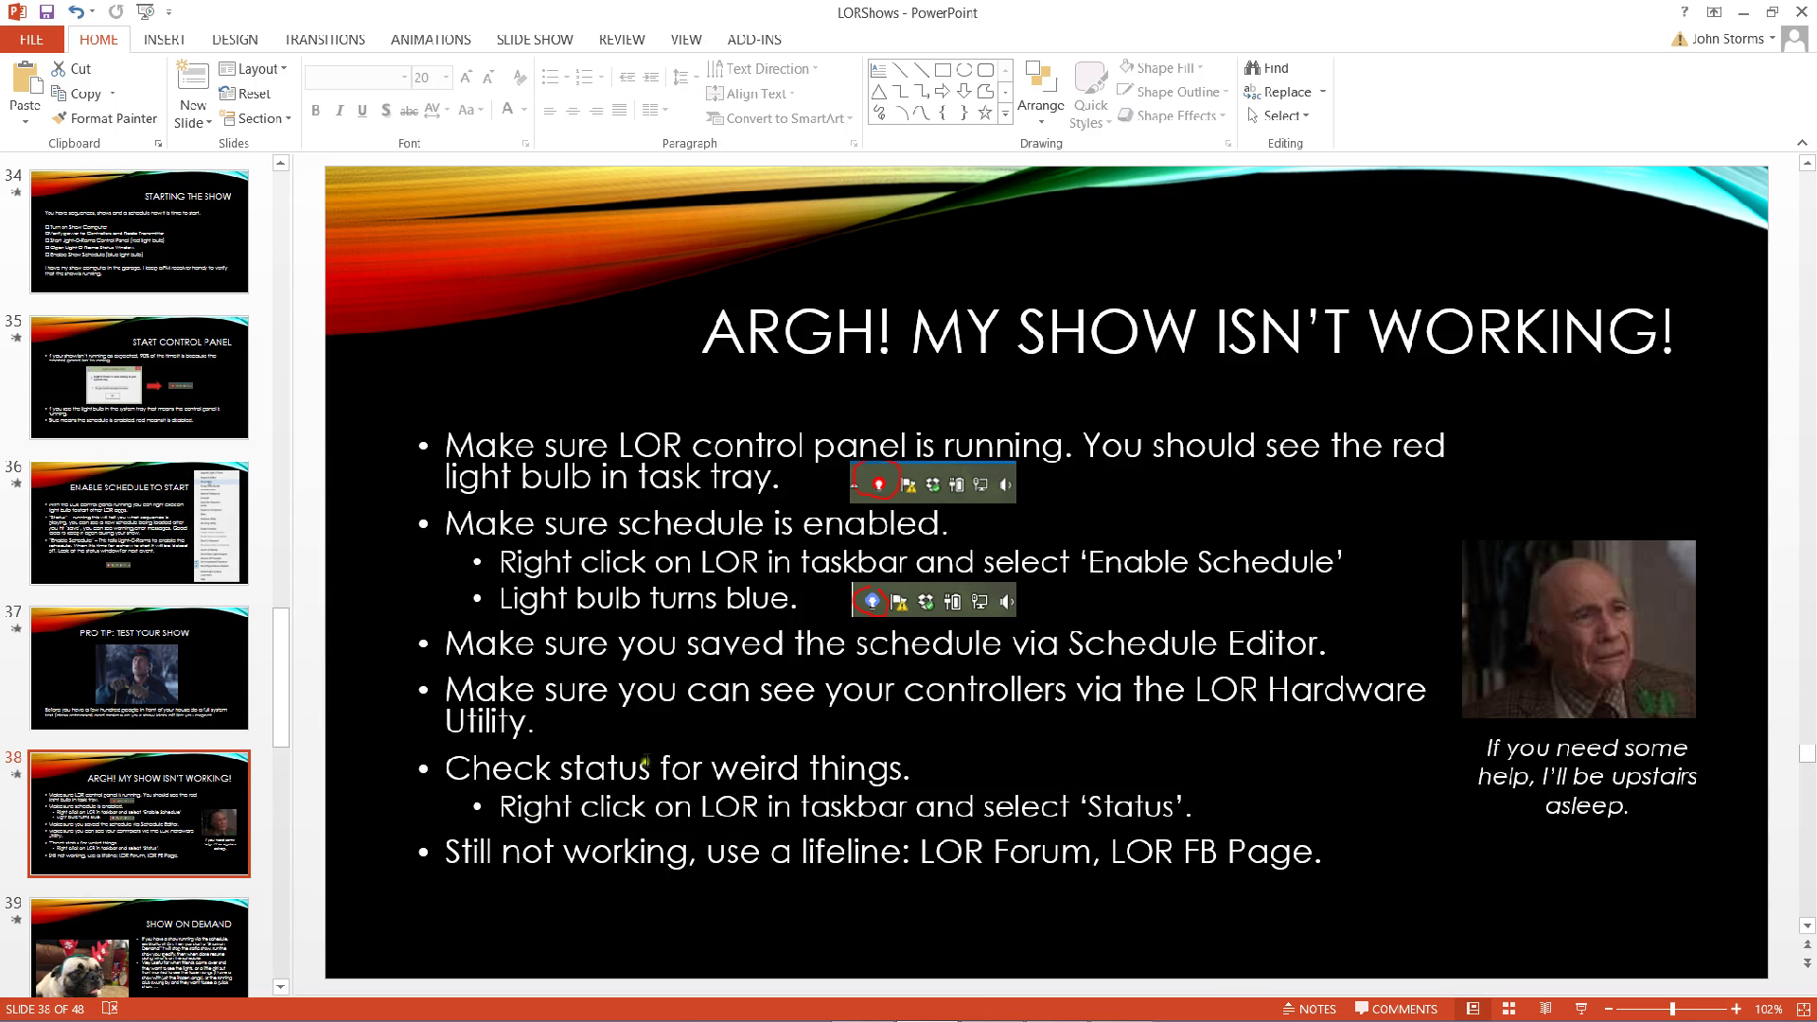
pyautogui.doubleClick(600, 768)
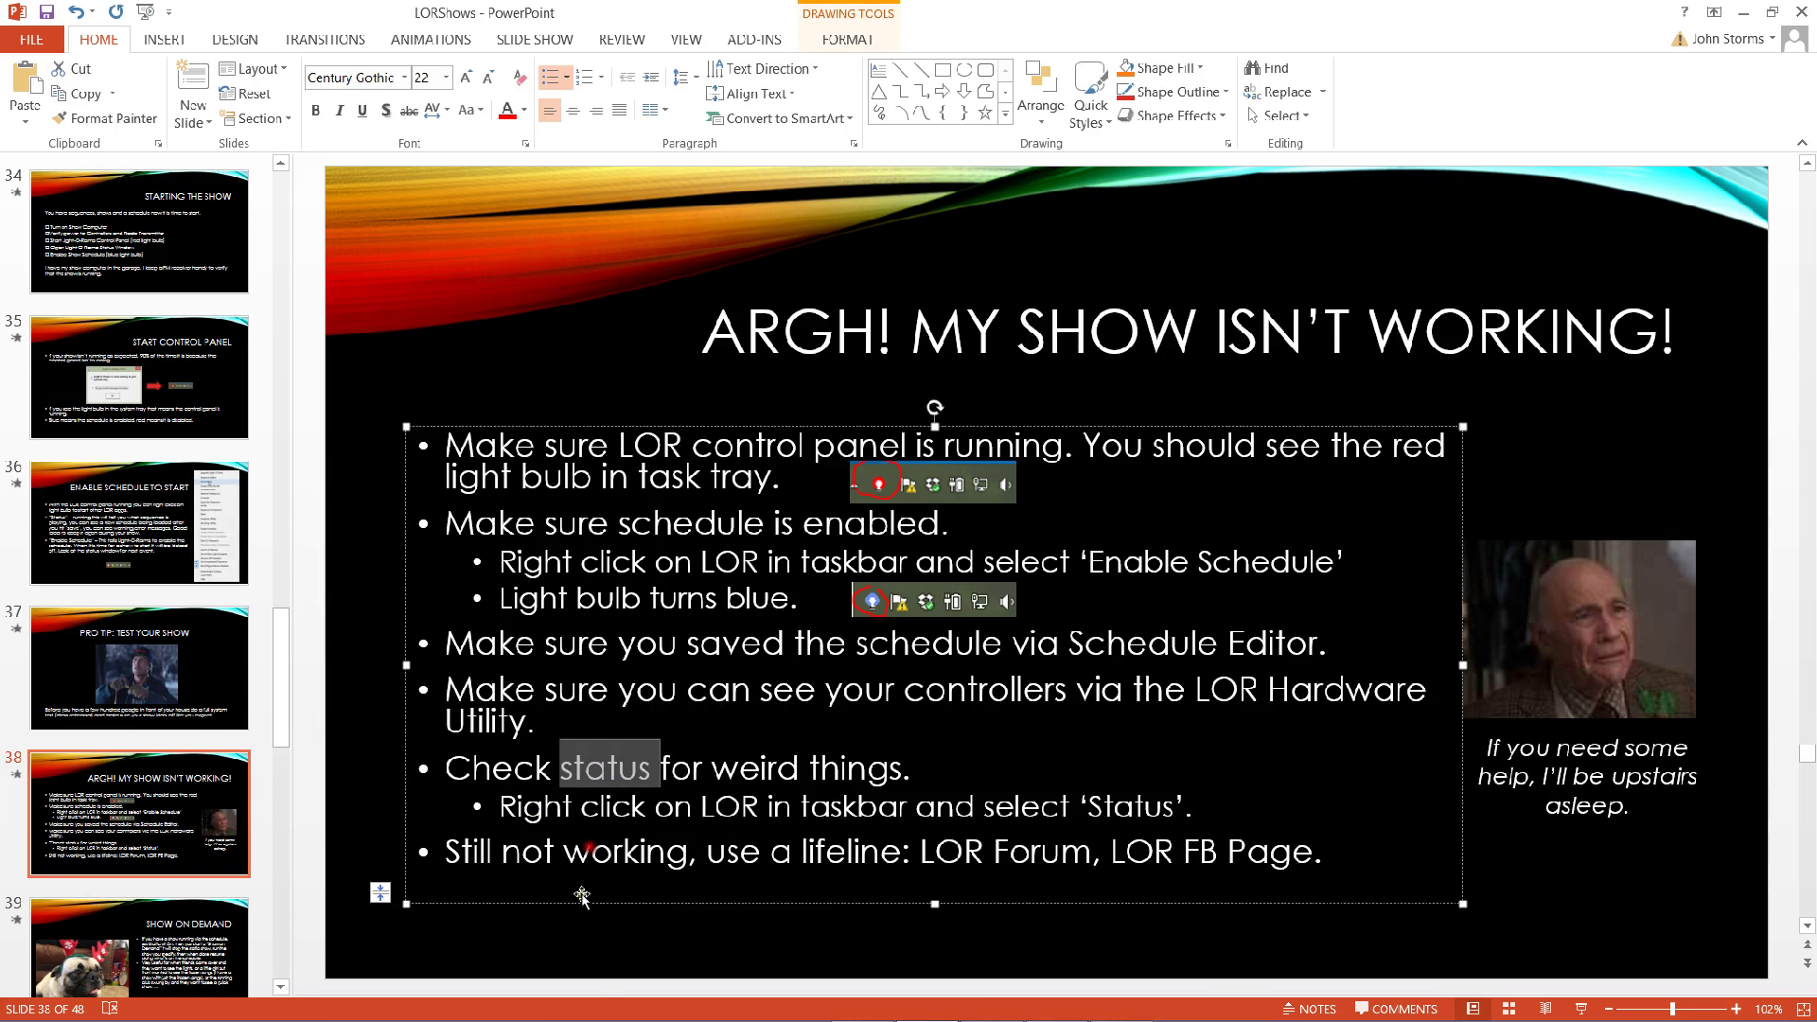
# - Review the Light-O-Rama status window, close it, and go to slide 39, Show on Demand
pyautogui.moveTo(1484, 1016)
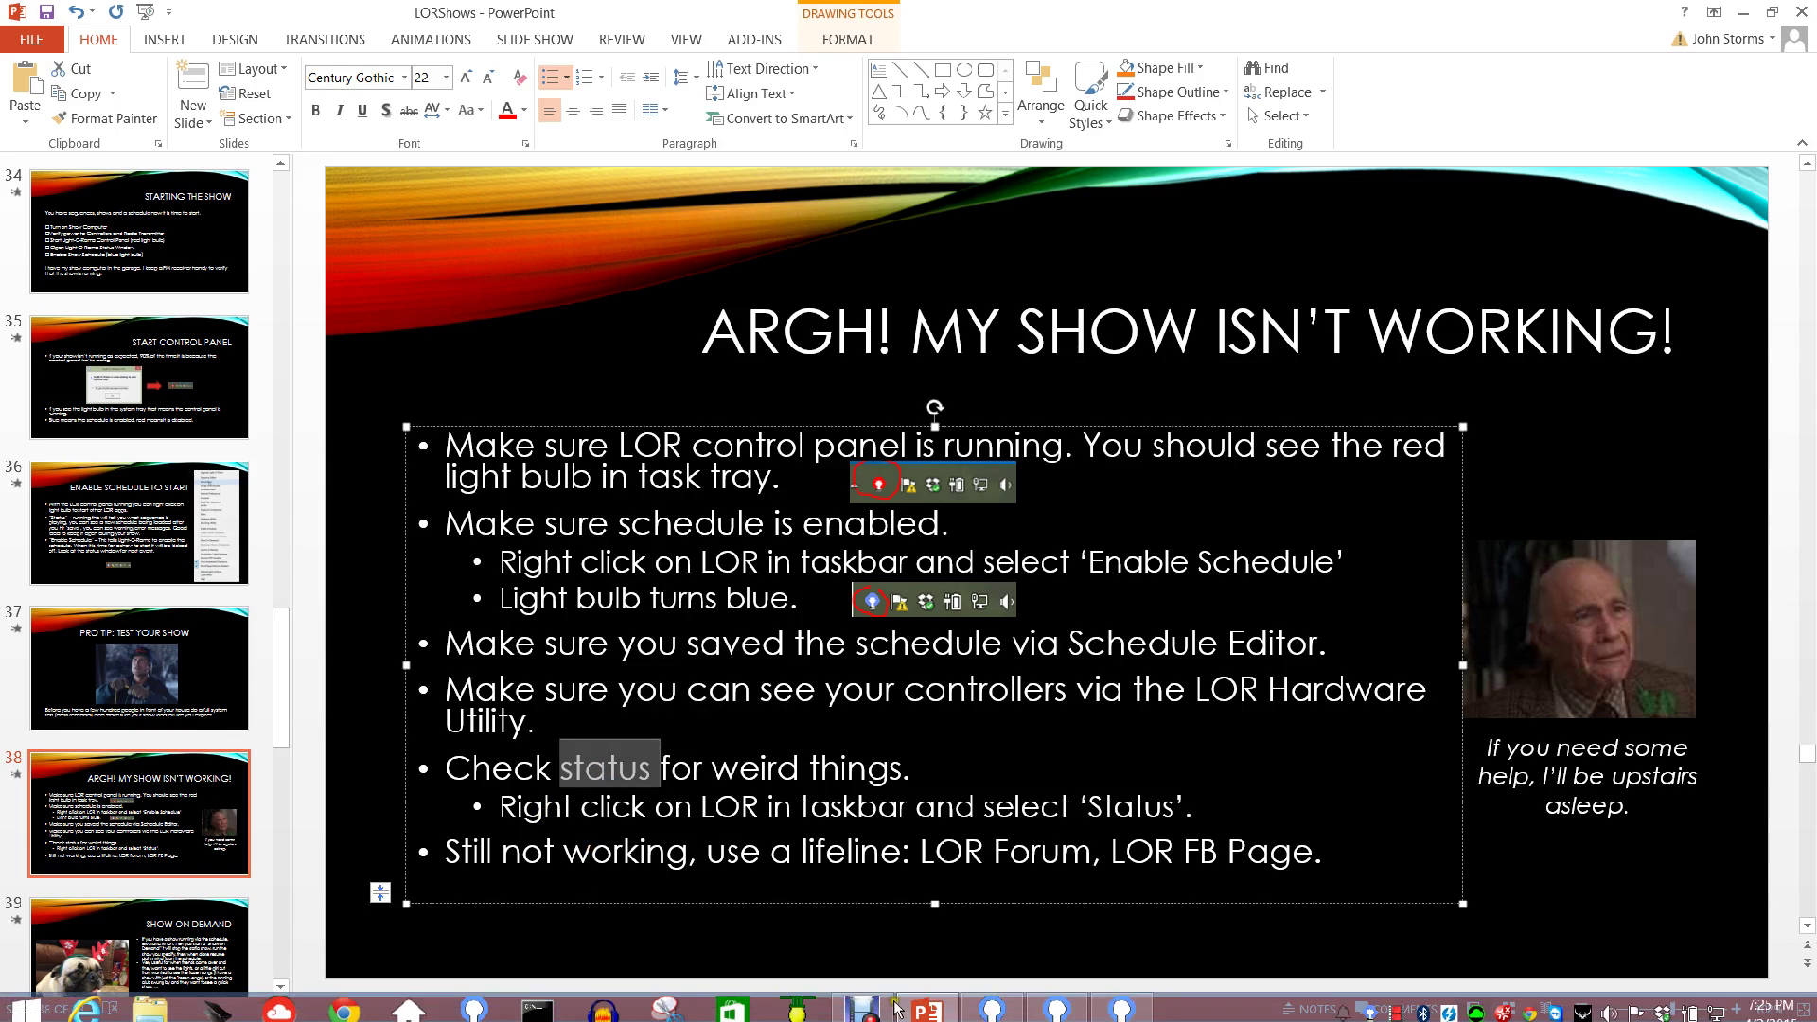
pyautogui.doubleClick(1371, 1001)
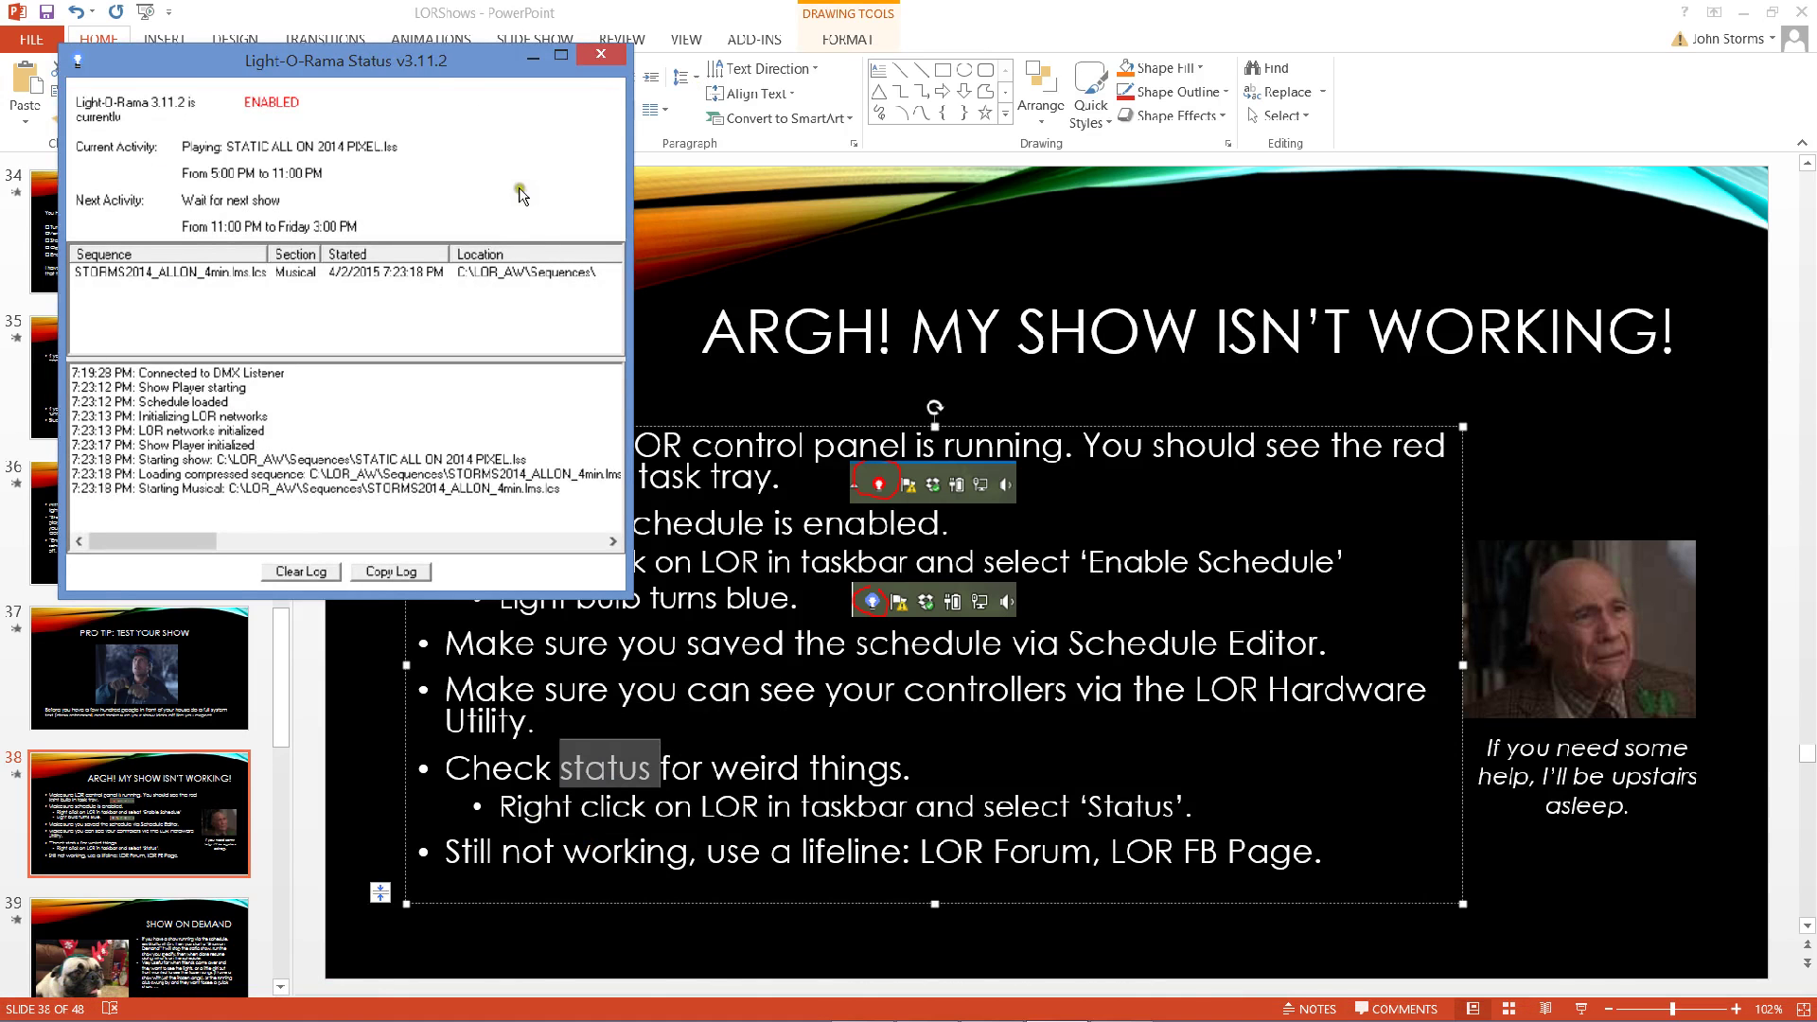
pyautogui.moveTo(418, 62); pyautogui.dragTo(365, 27)
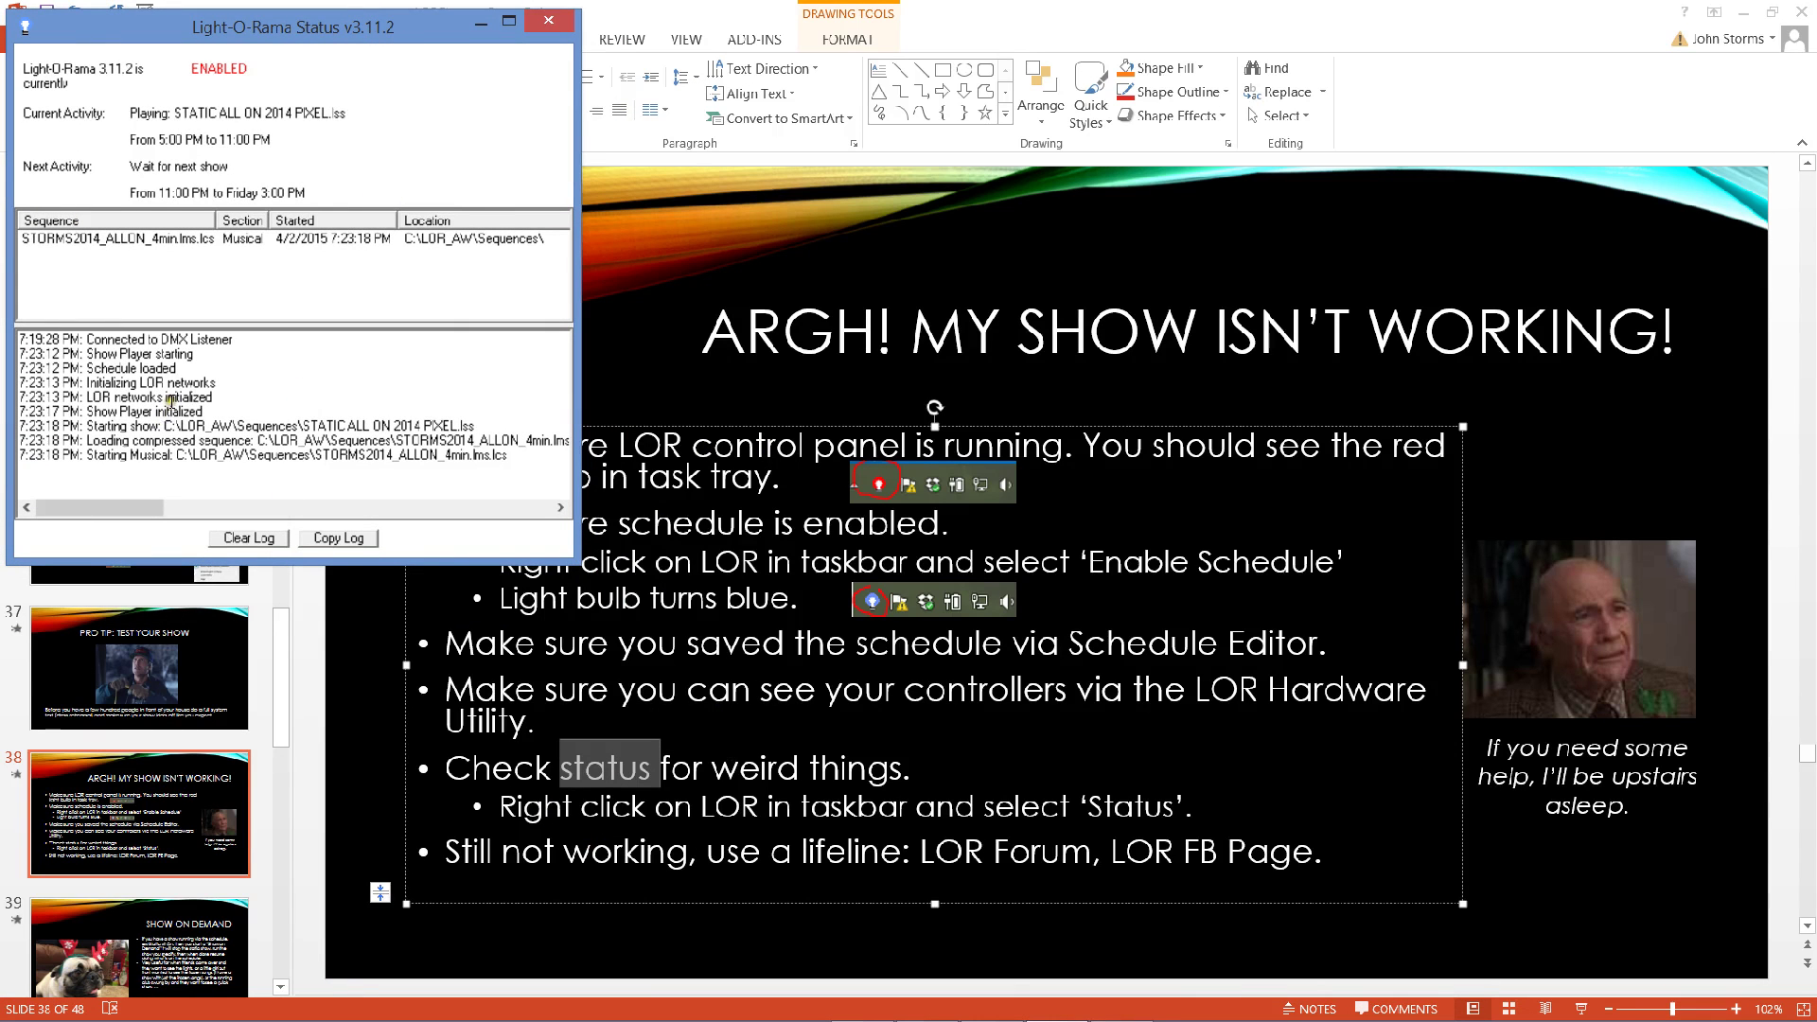
pyautogui.click(897, 769)
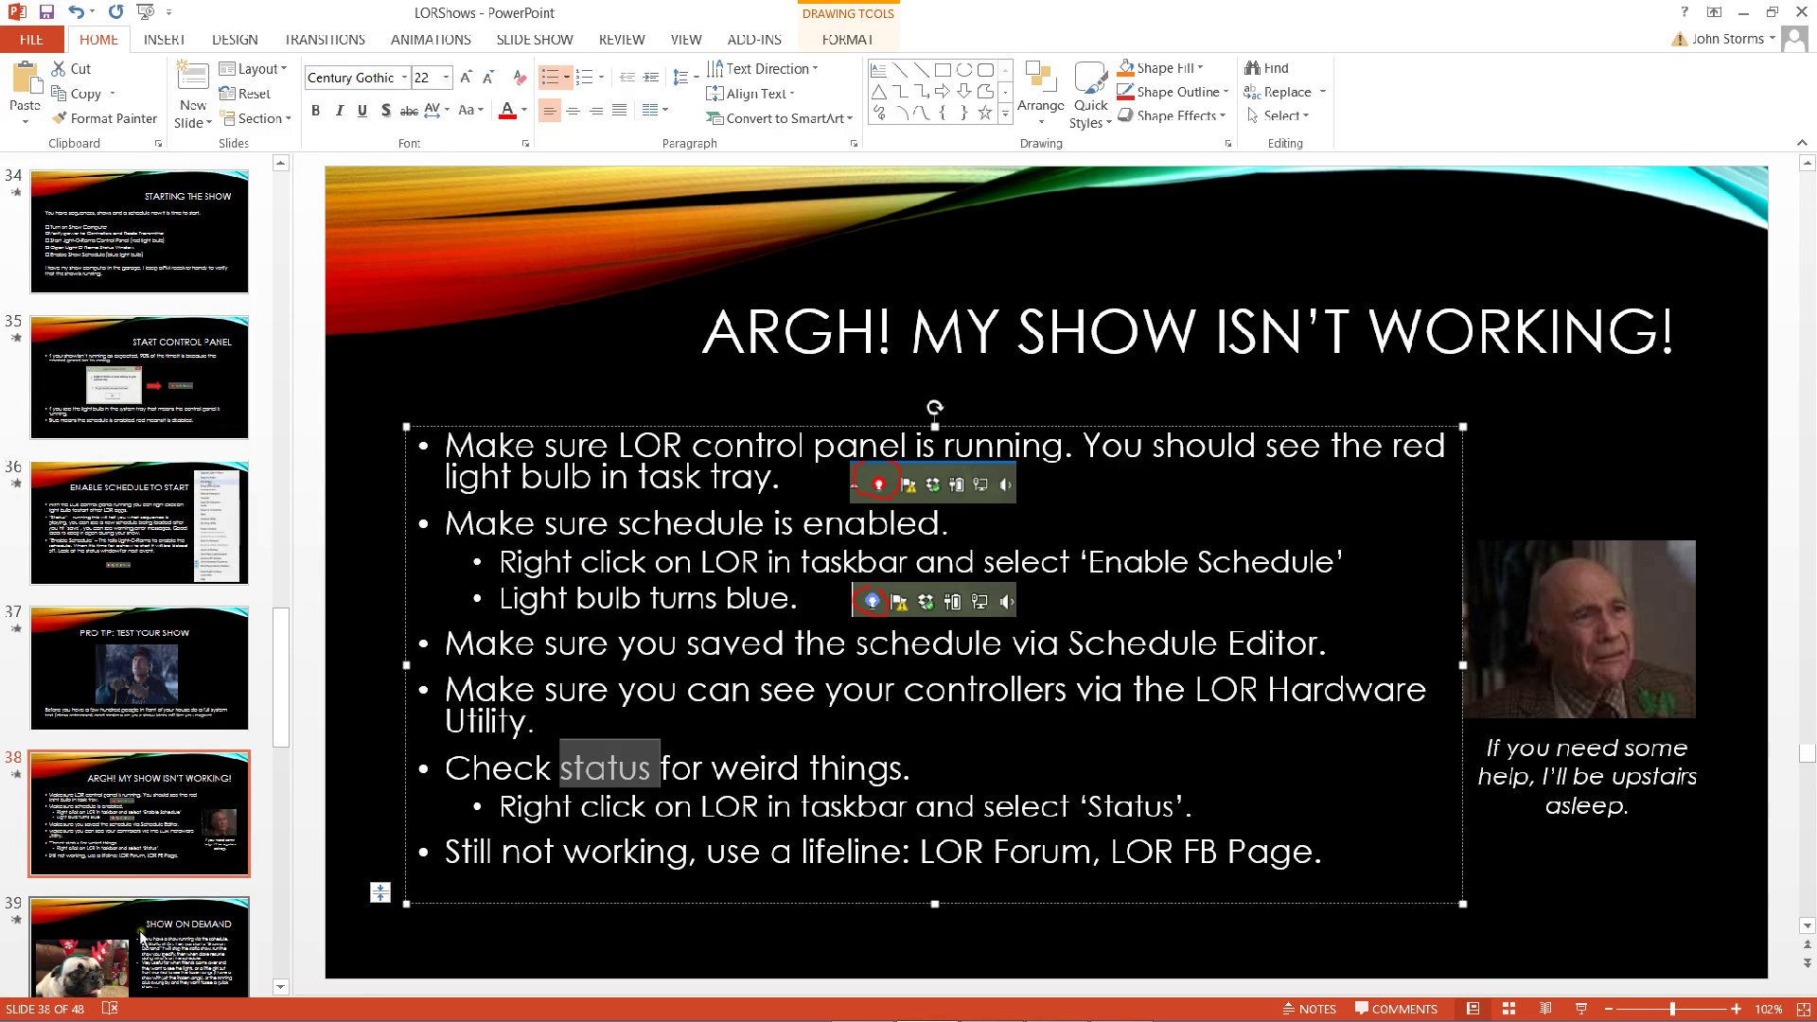
pyautogui.click(189, 975)
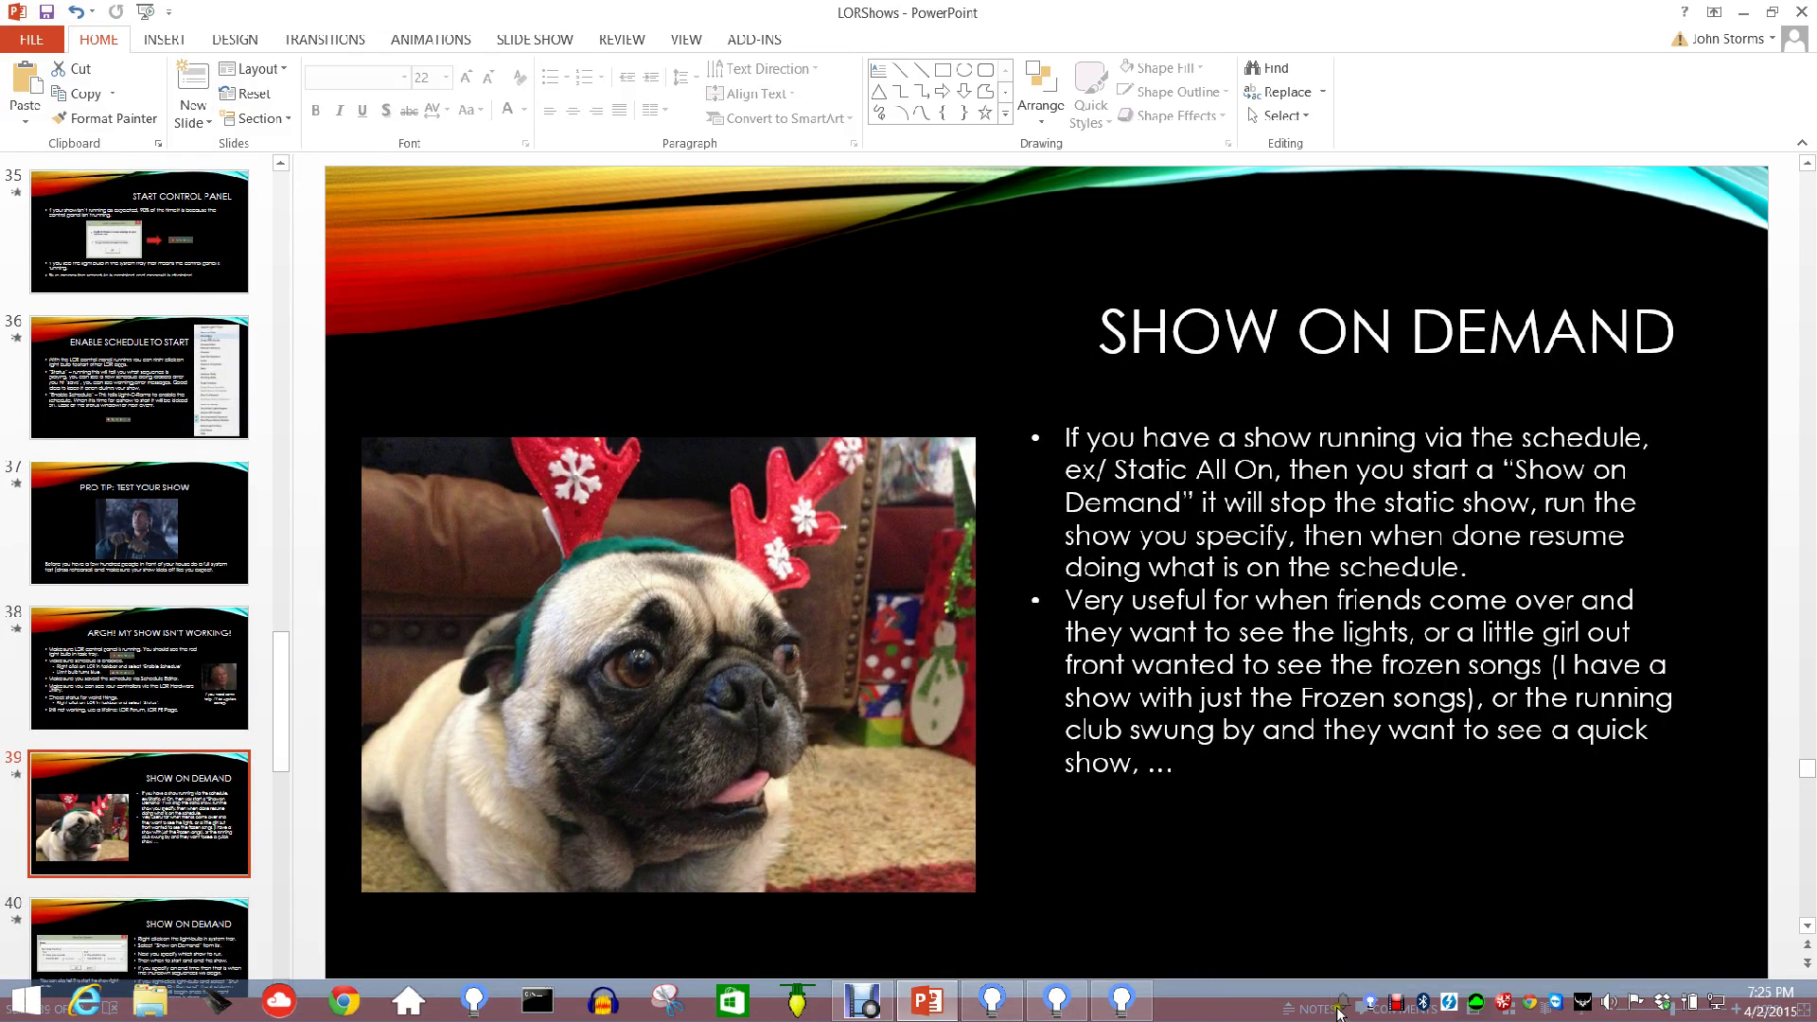
# - Open Show On Demand for AAA_FROZEN_ONETIME.lss, minimize PowerPoint and close Sequence Compressor
pyautogui.click(1372, 1002)
pyautogui.rightClick(1371, 1001)
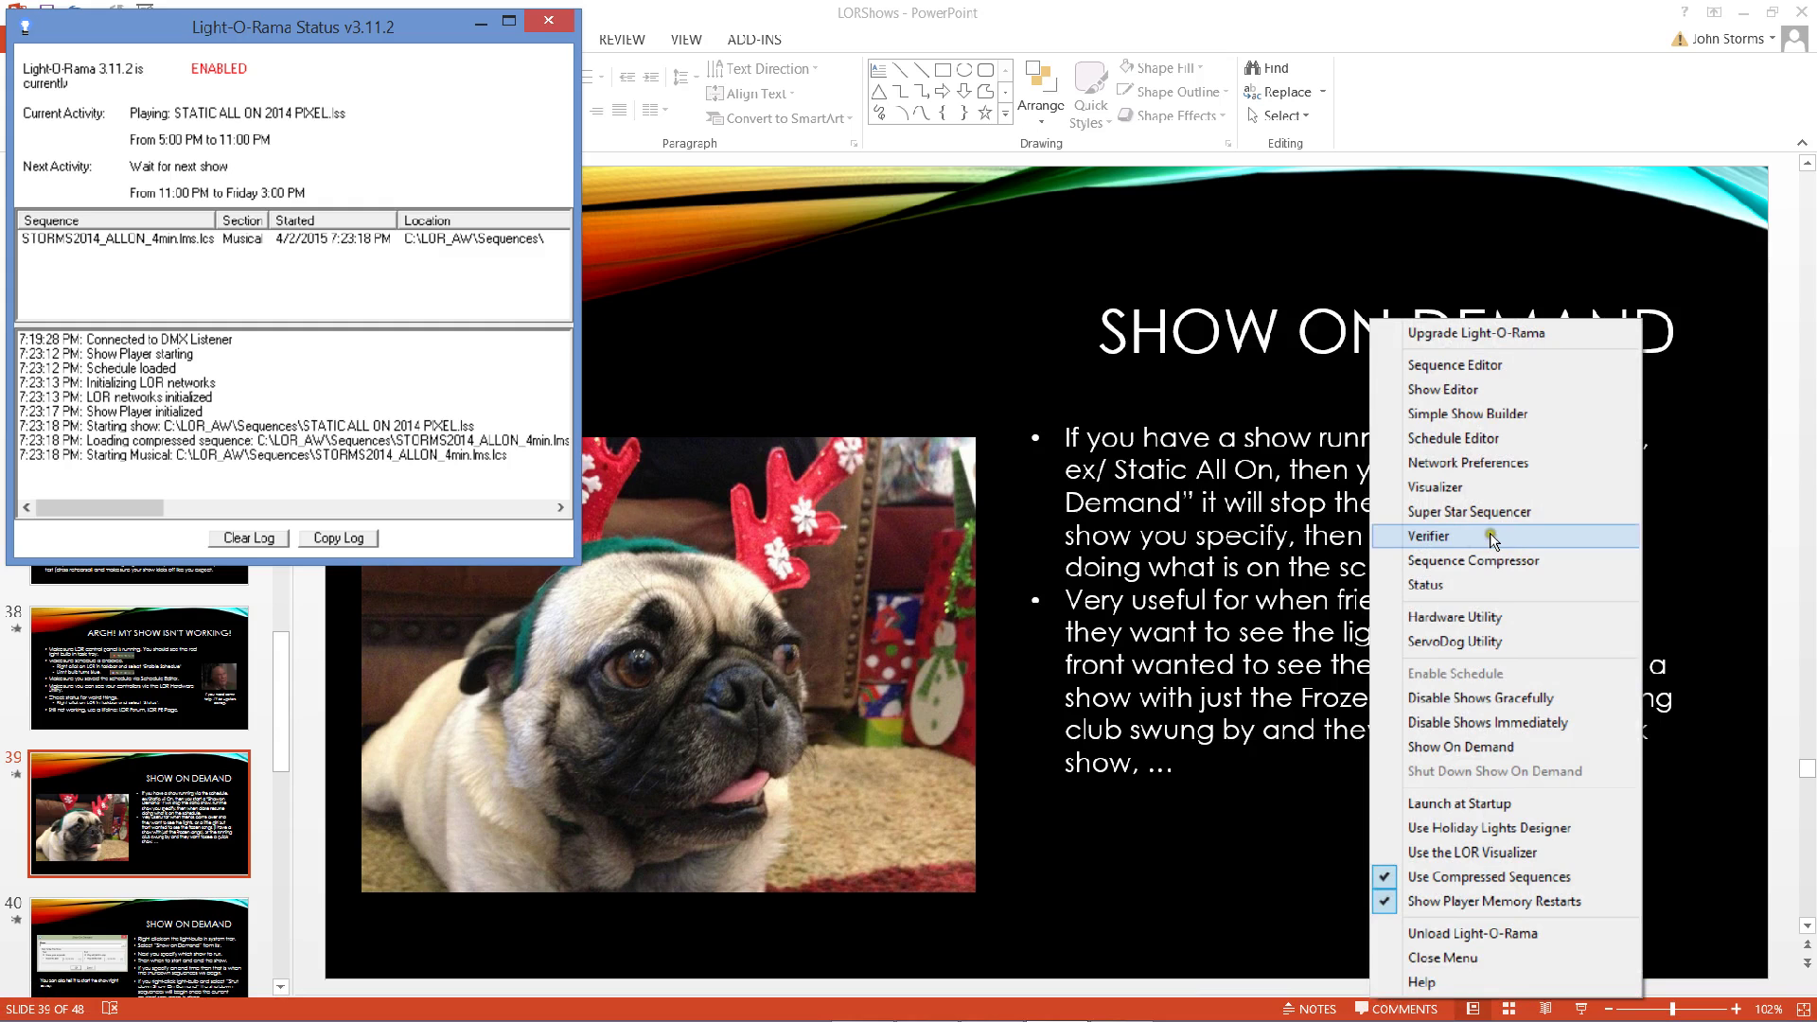
pyautogui.click(1502, 750)
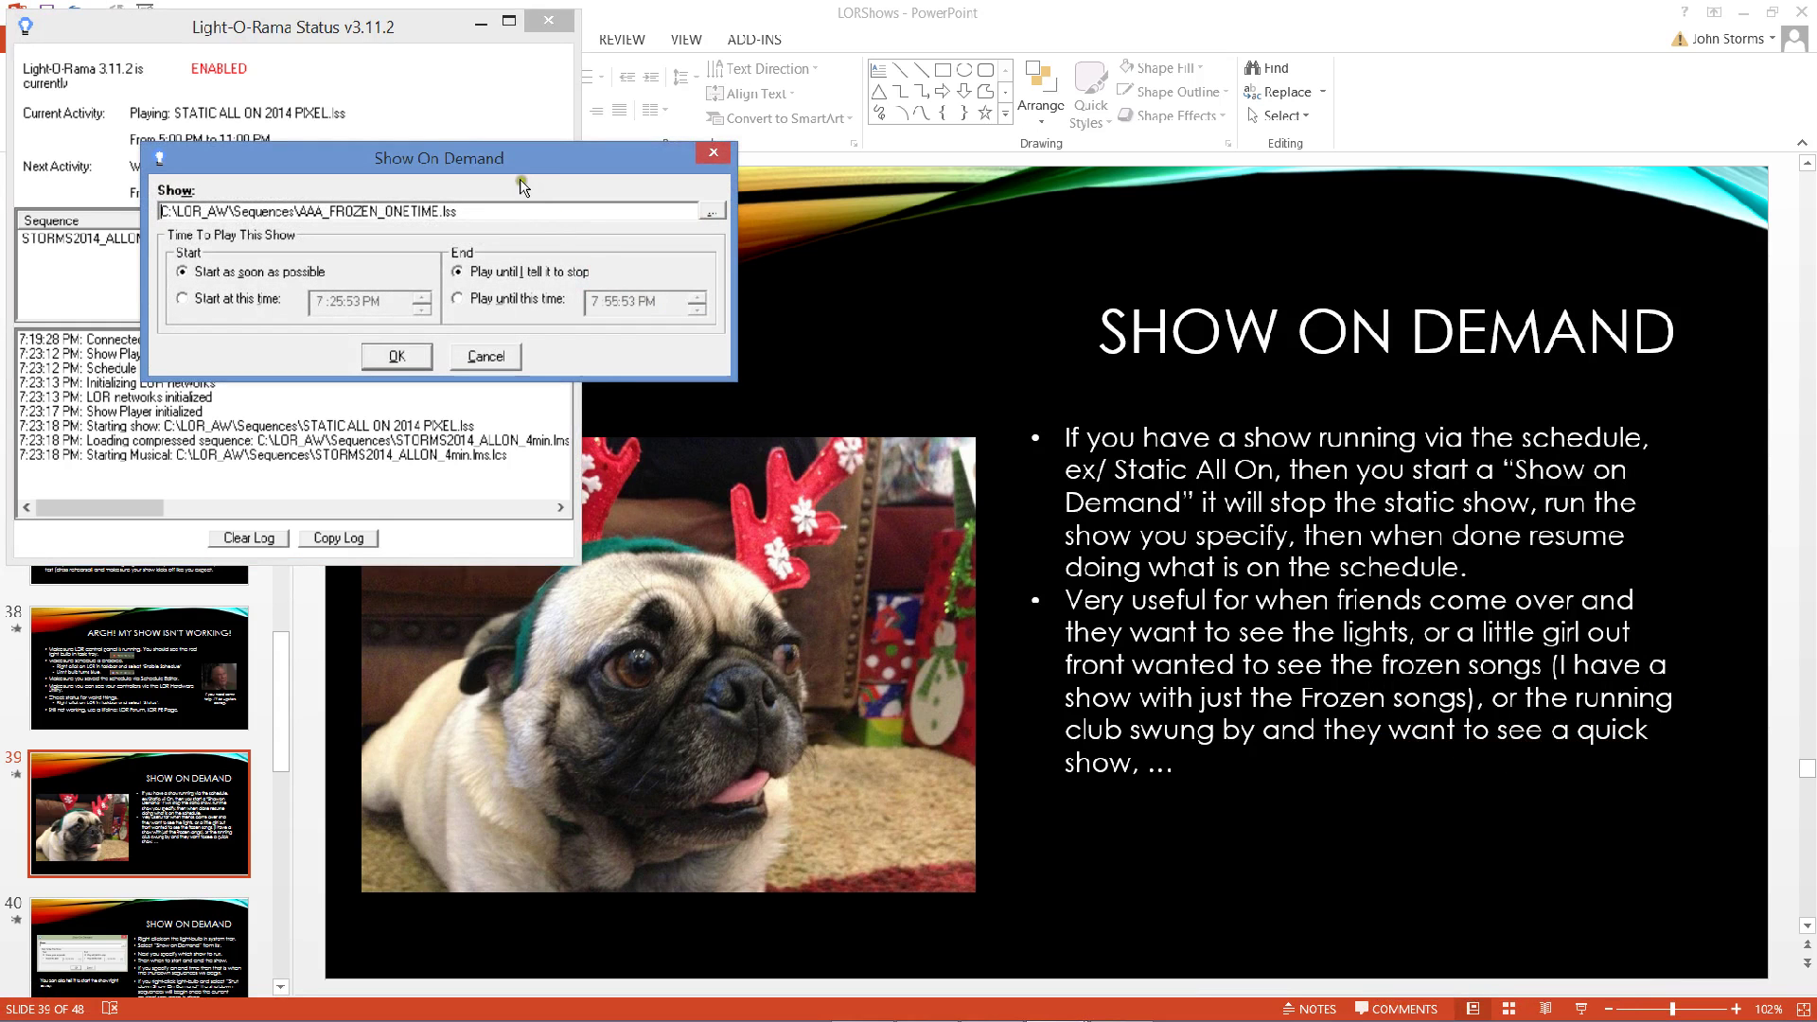
pyautogui.moveTo(518, 161); pyautogui.dragTo(912, 349)
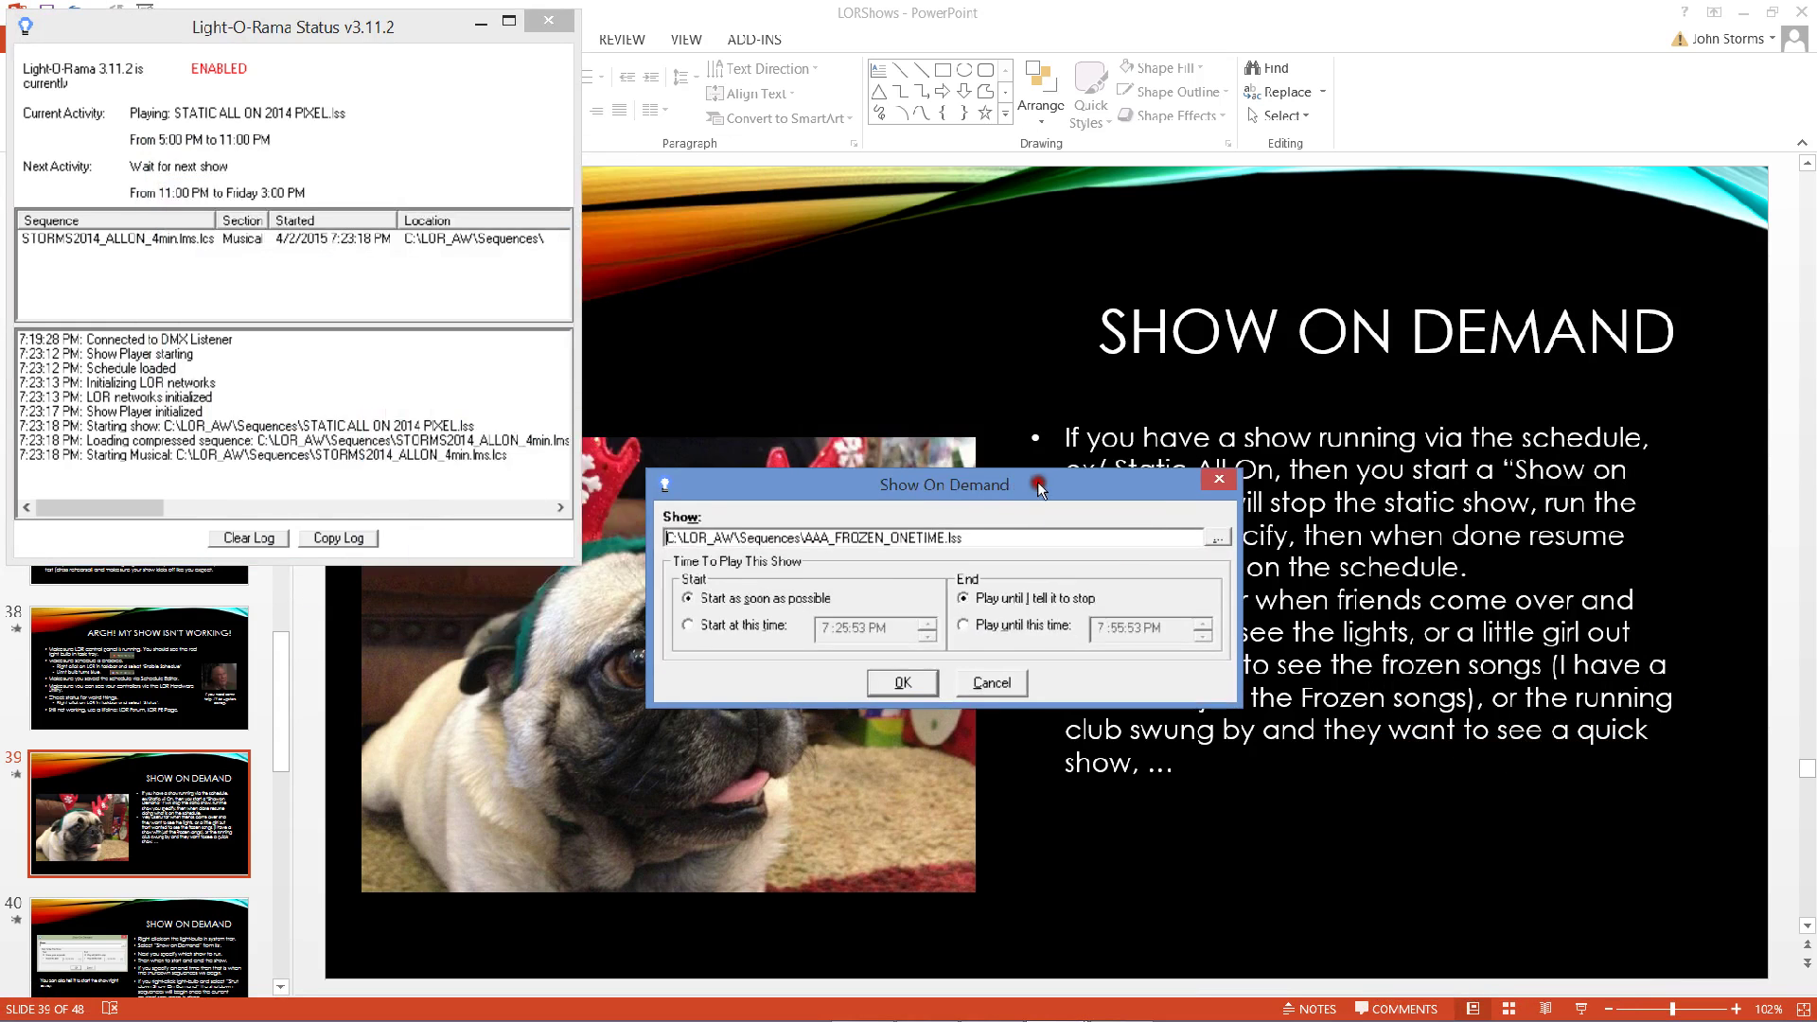
pyautogui.click(1742, 13)
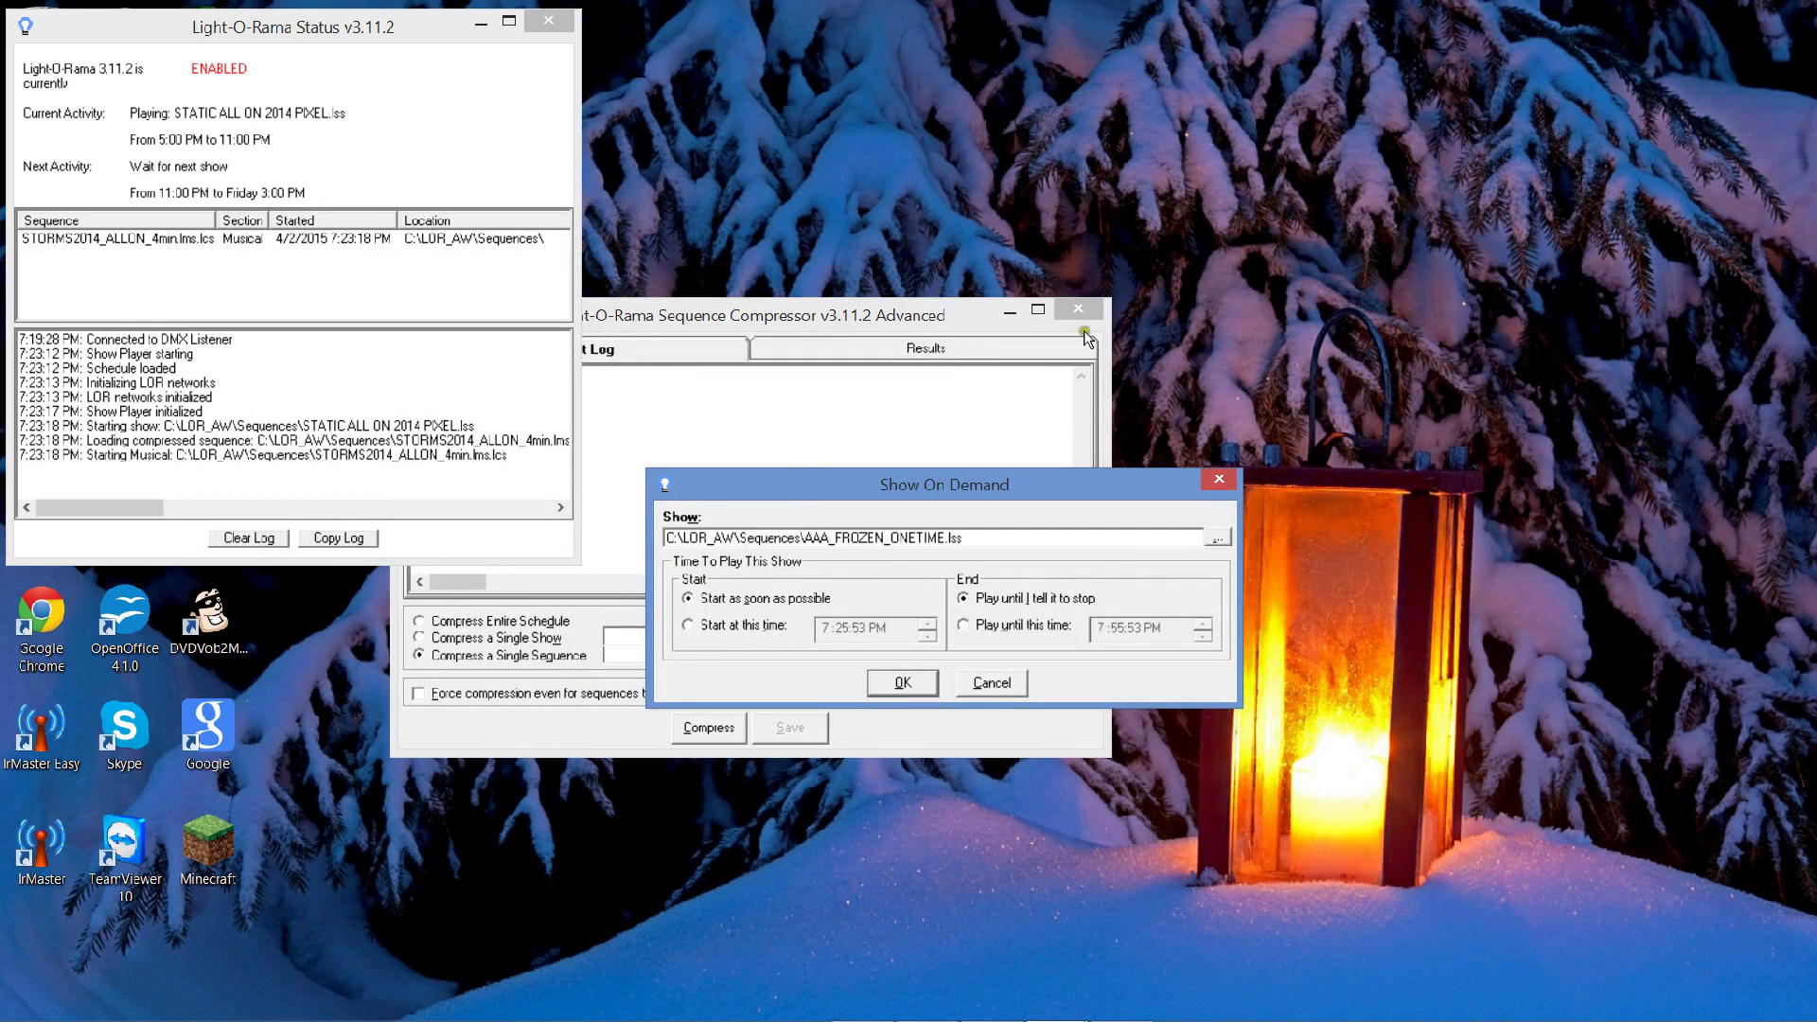
pyautogui.click(1086, 314)
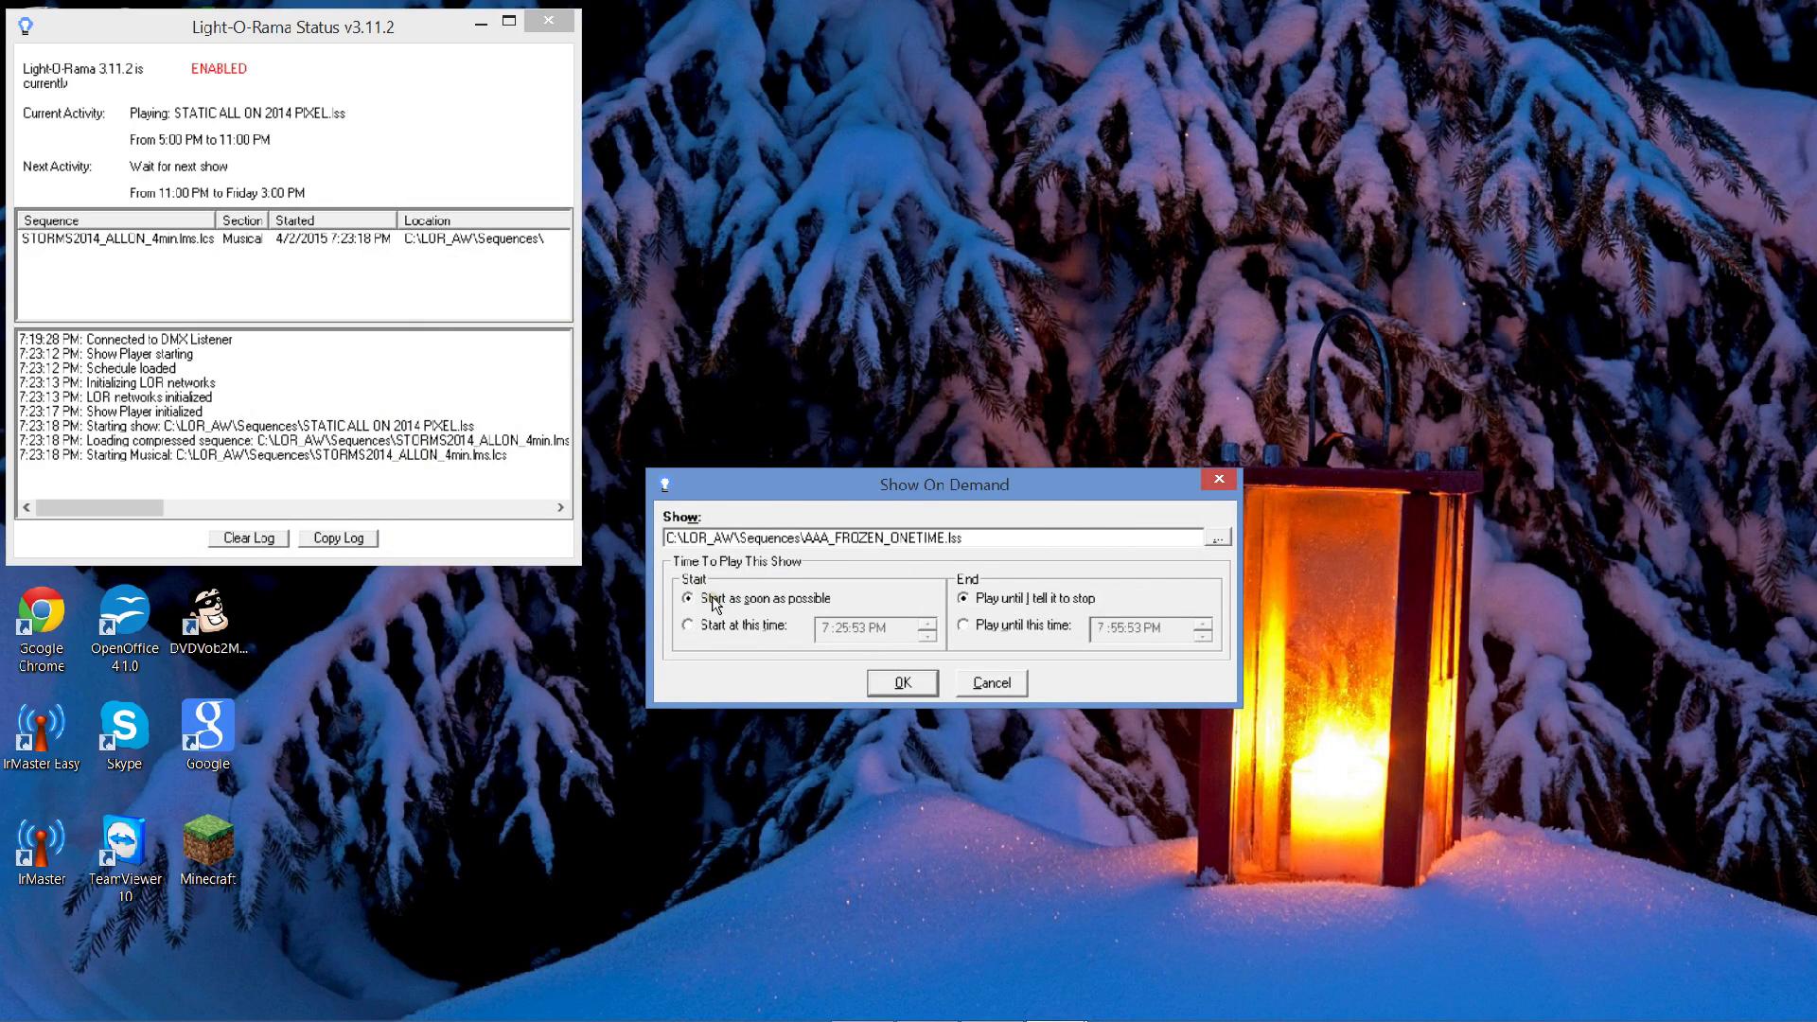
pyautogui.click(705, 627)
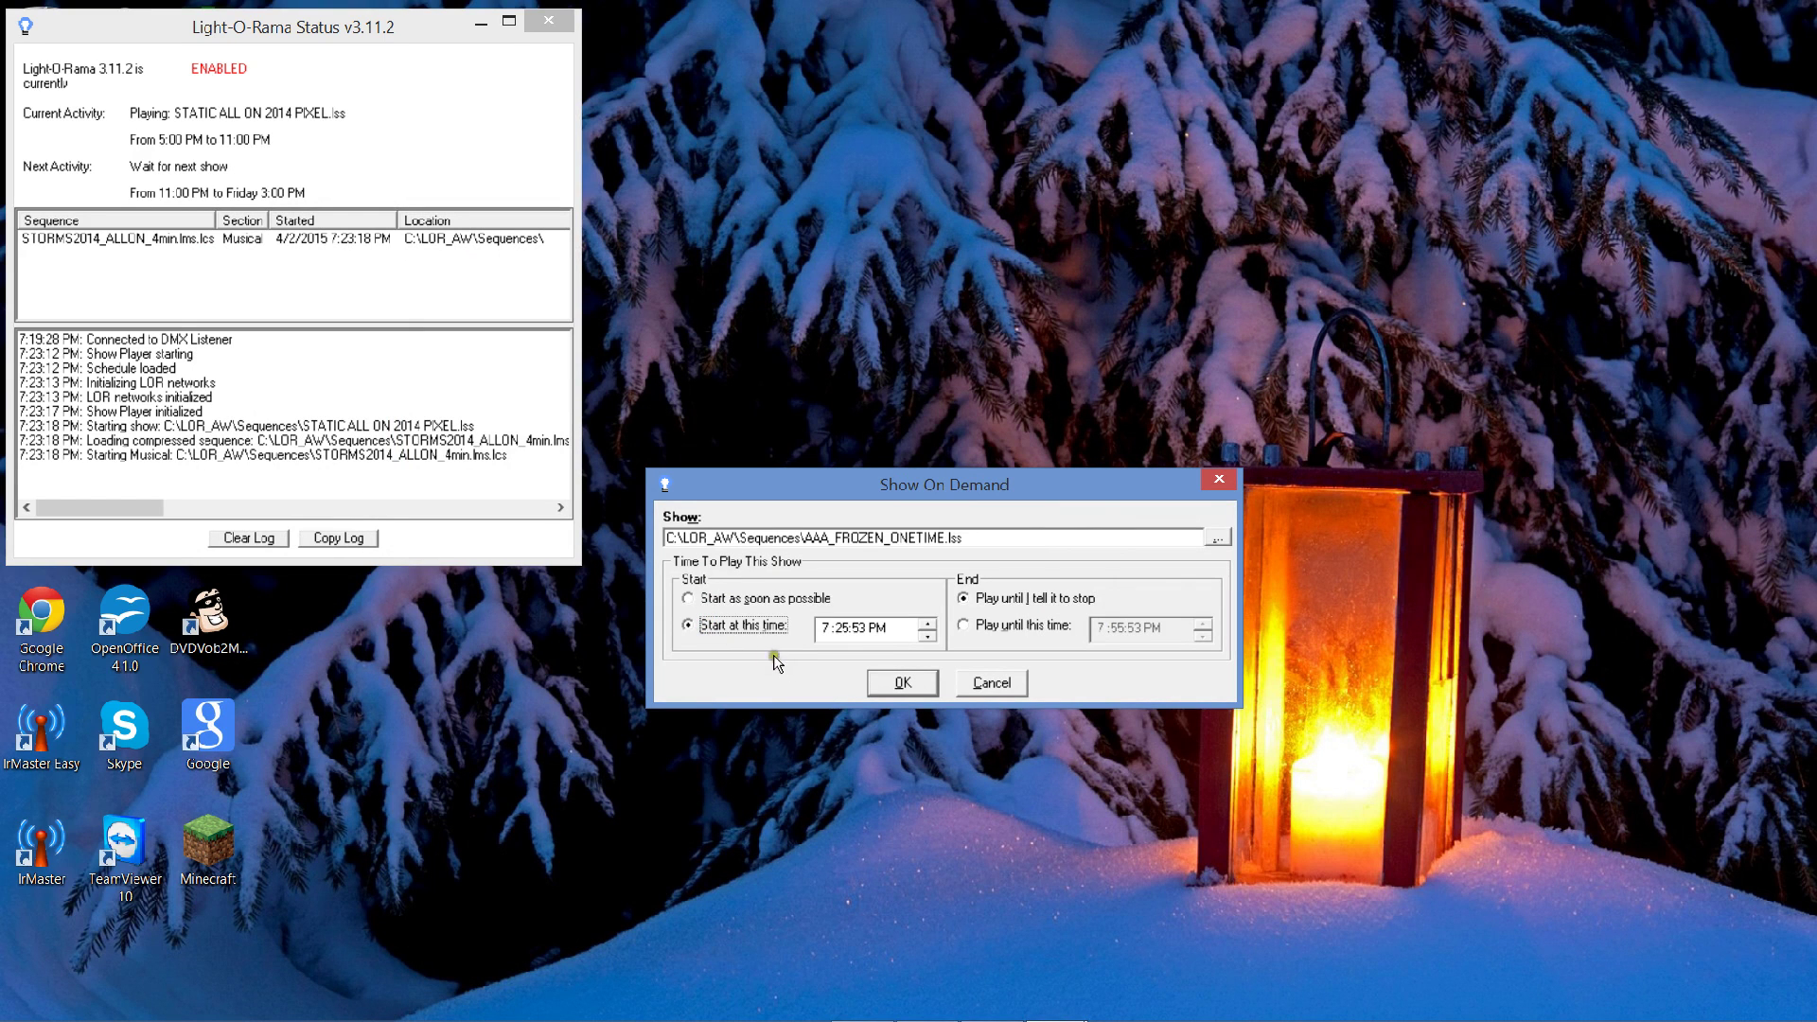
pyautogui.click(845, 628)
pyautogui.click(975, 570)
pyautogui.click(982, 599)
pyautogui.click(984, 626)
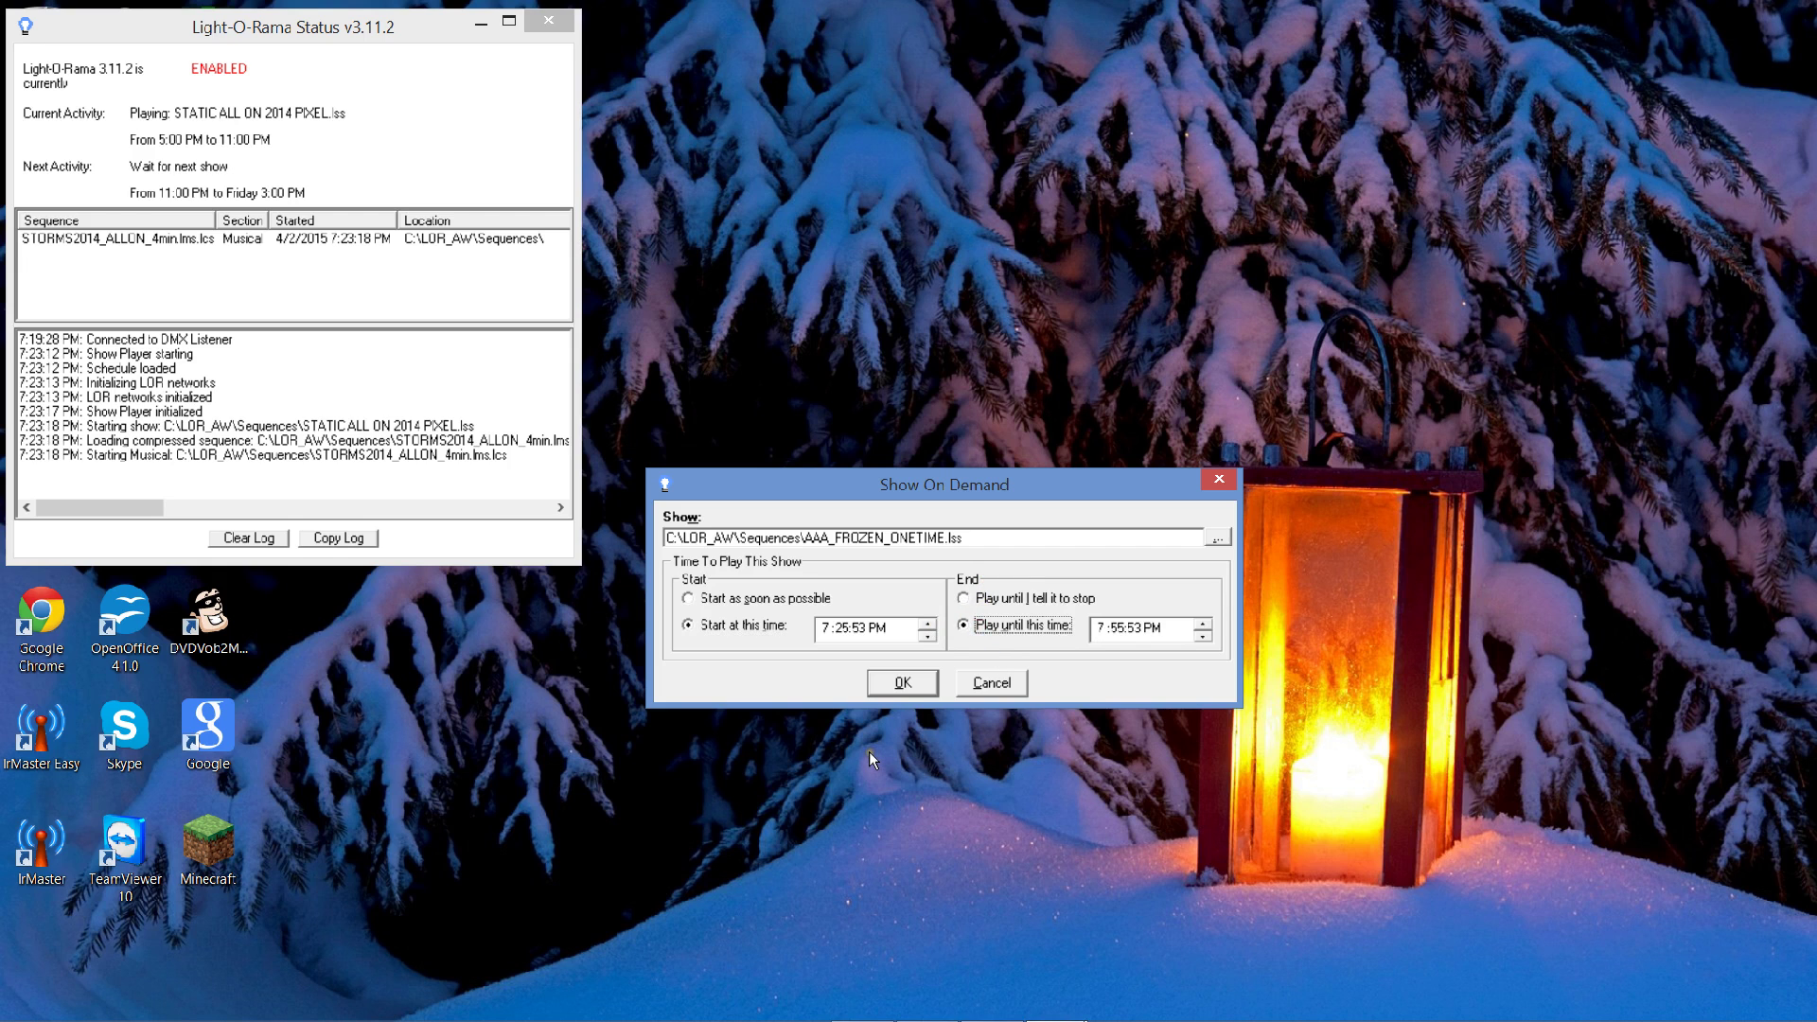
pyautogui.click(703, 600)
pyautogui.click(690, 599)
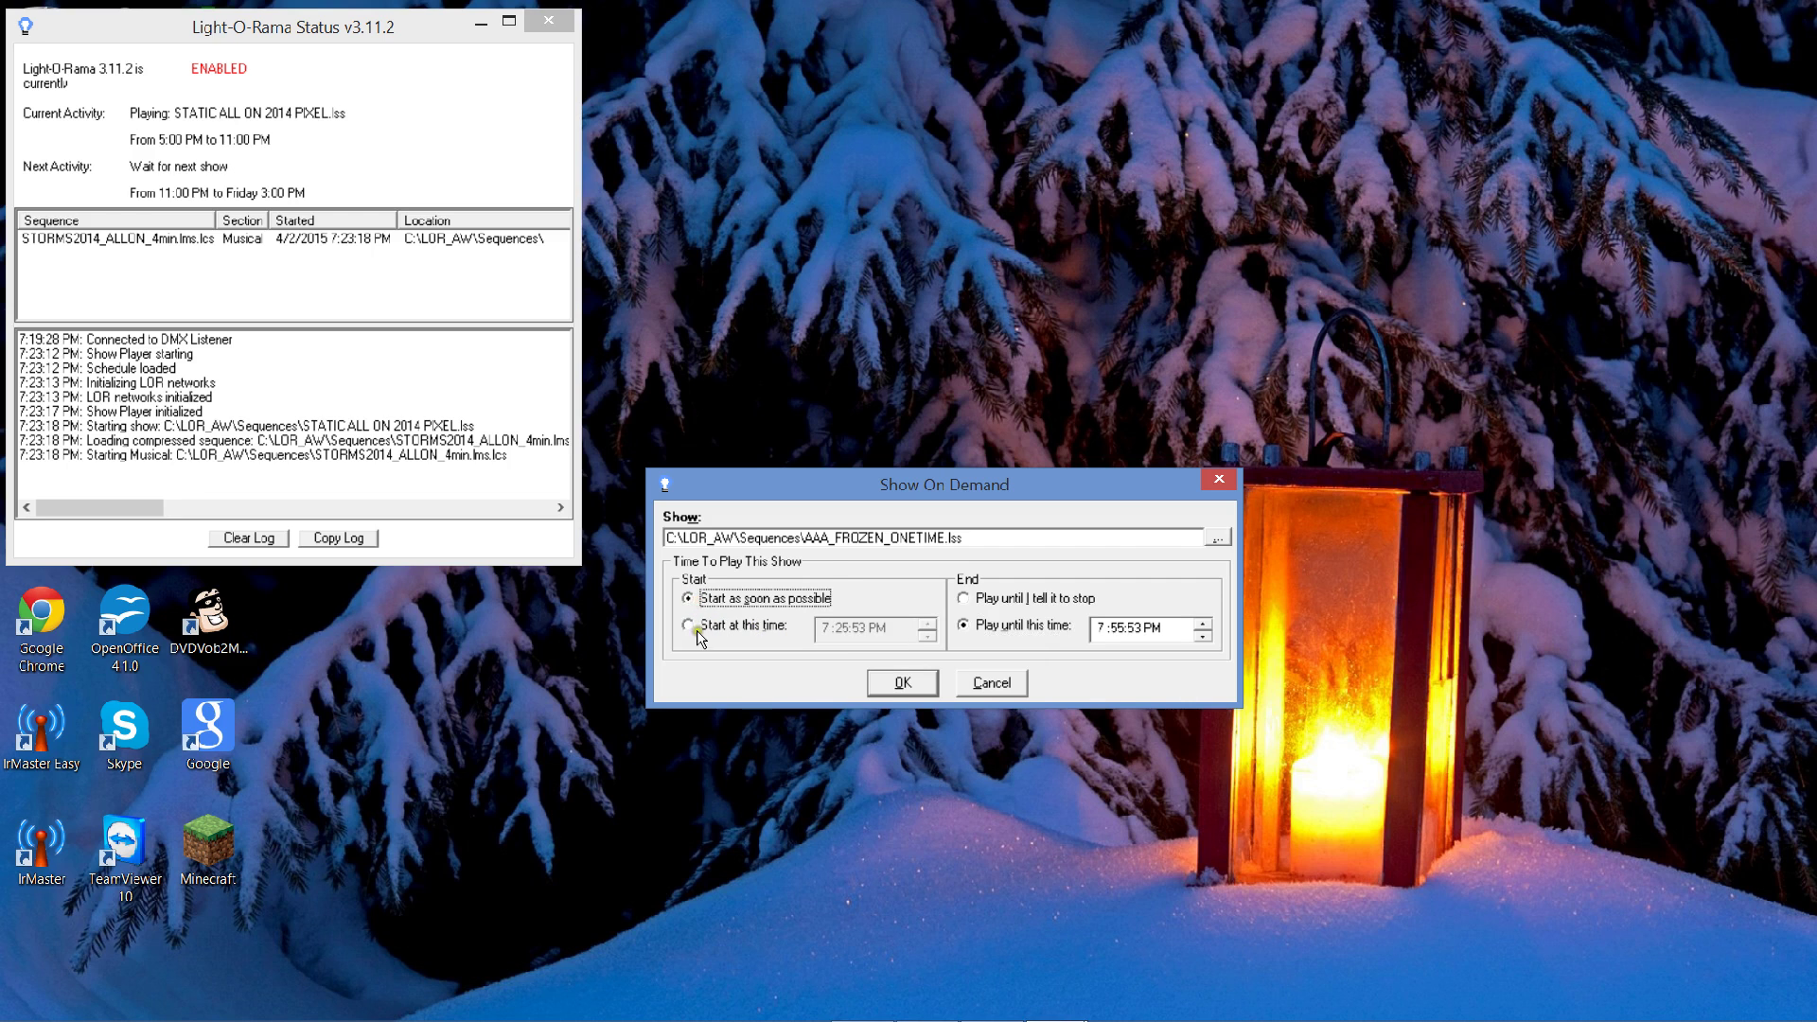
pyautogui.click(691, 625)
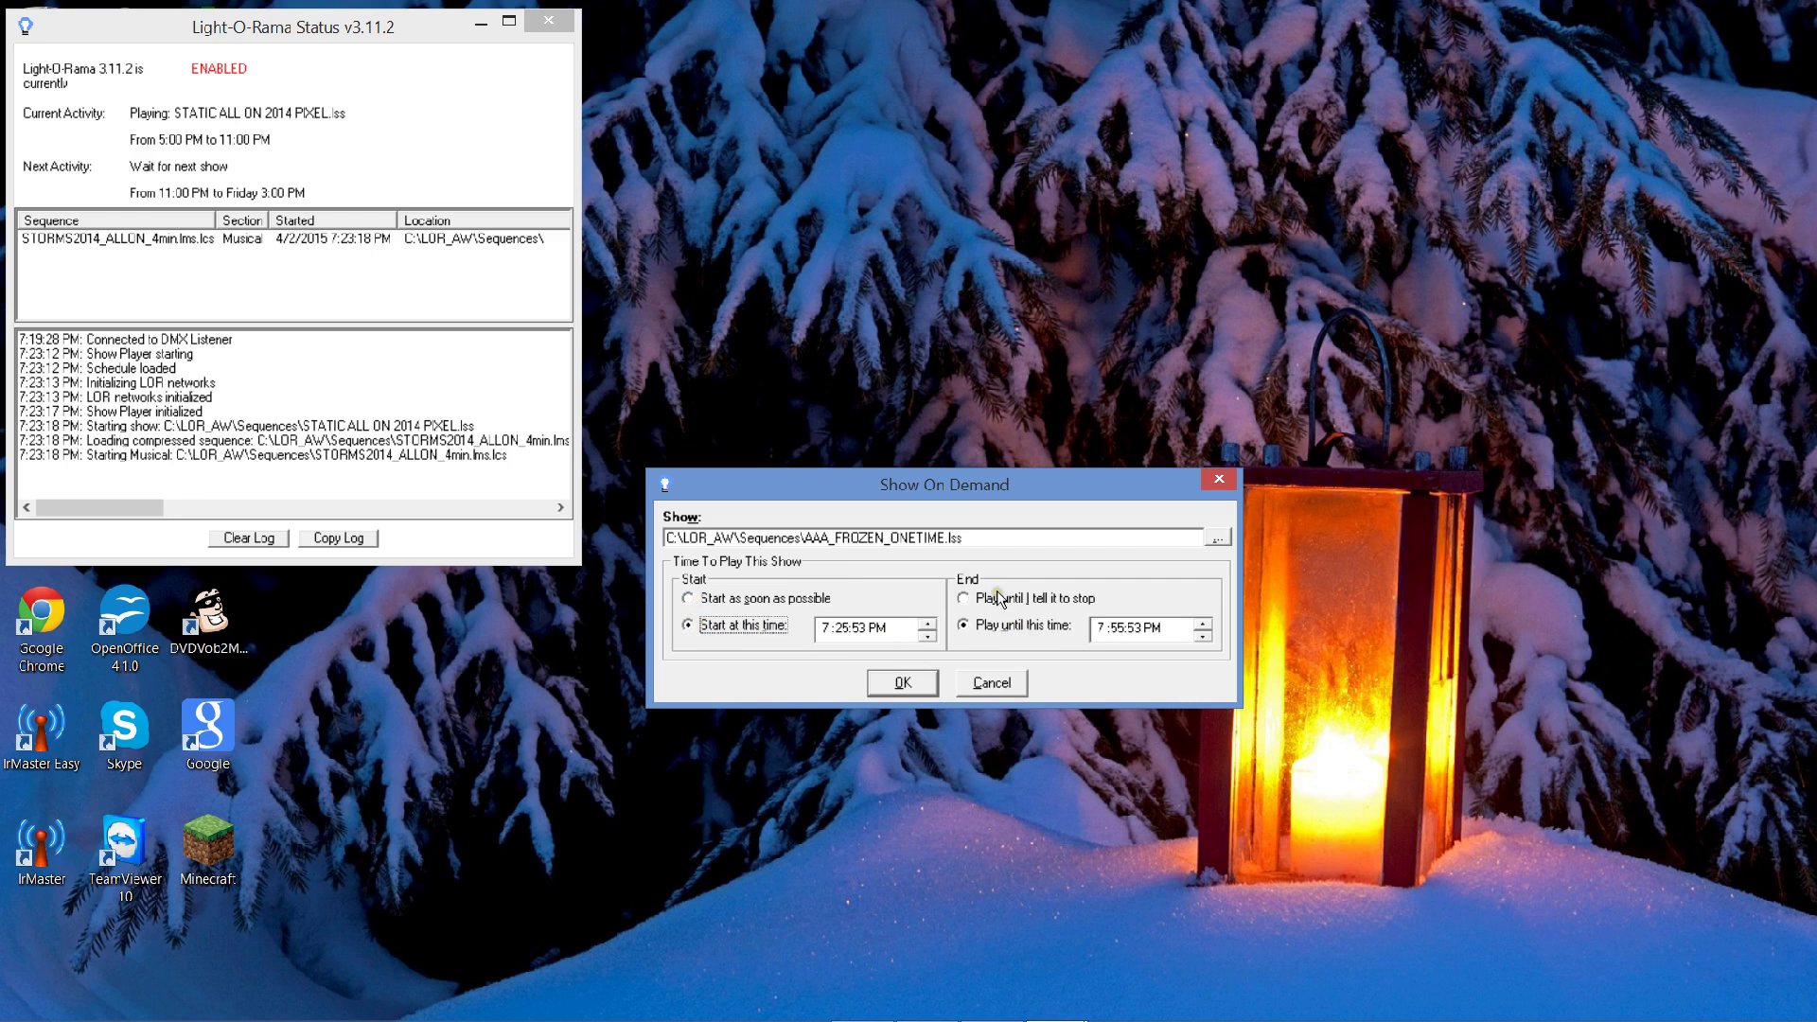
pyautogui.click(752, 600)
pyautogui.click(979, 601)
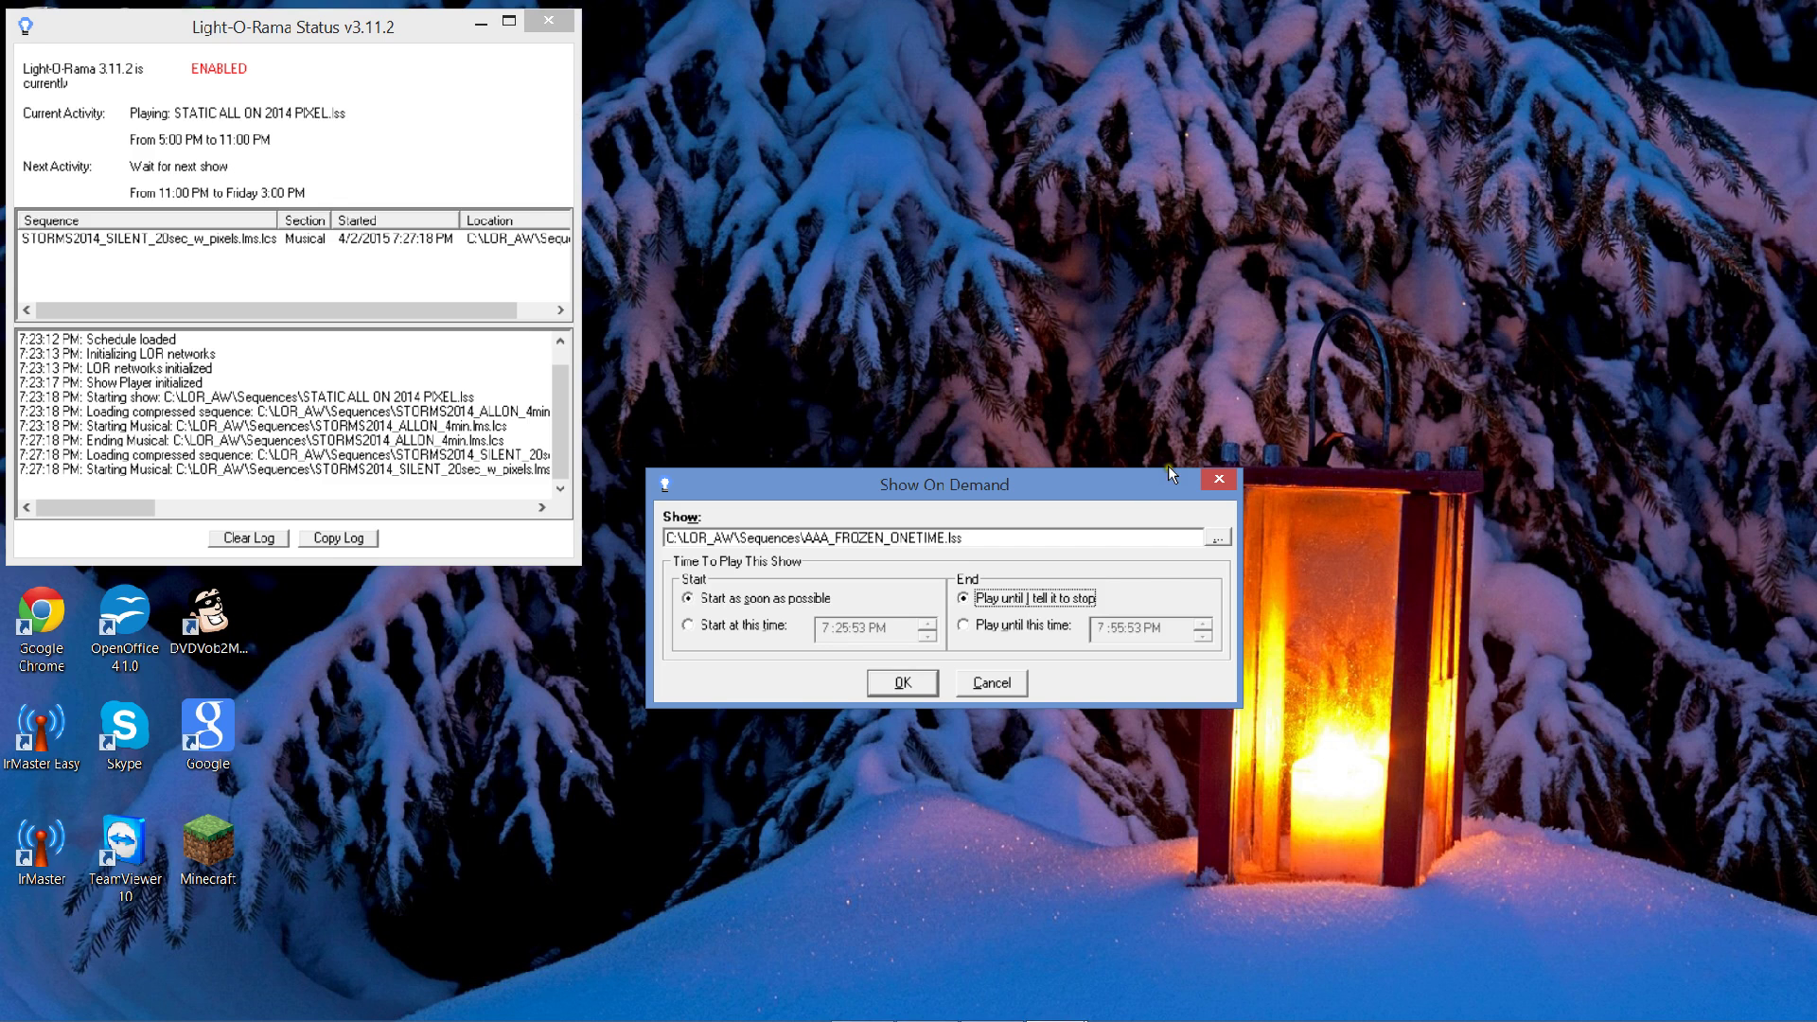
# - Close the Show On Demand dialog, leaving STATIC ALL ON 2014 PIXEL.lss playing
pyautogui.click(1219, 479)
# - Return to PowerPoint and advance two slides to slide 41, STOP THE SHOW!
pyautogui.moveTo(1615, 1018)
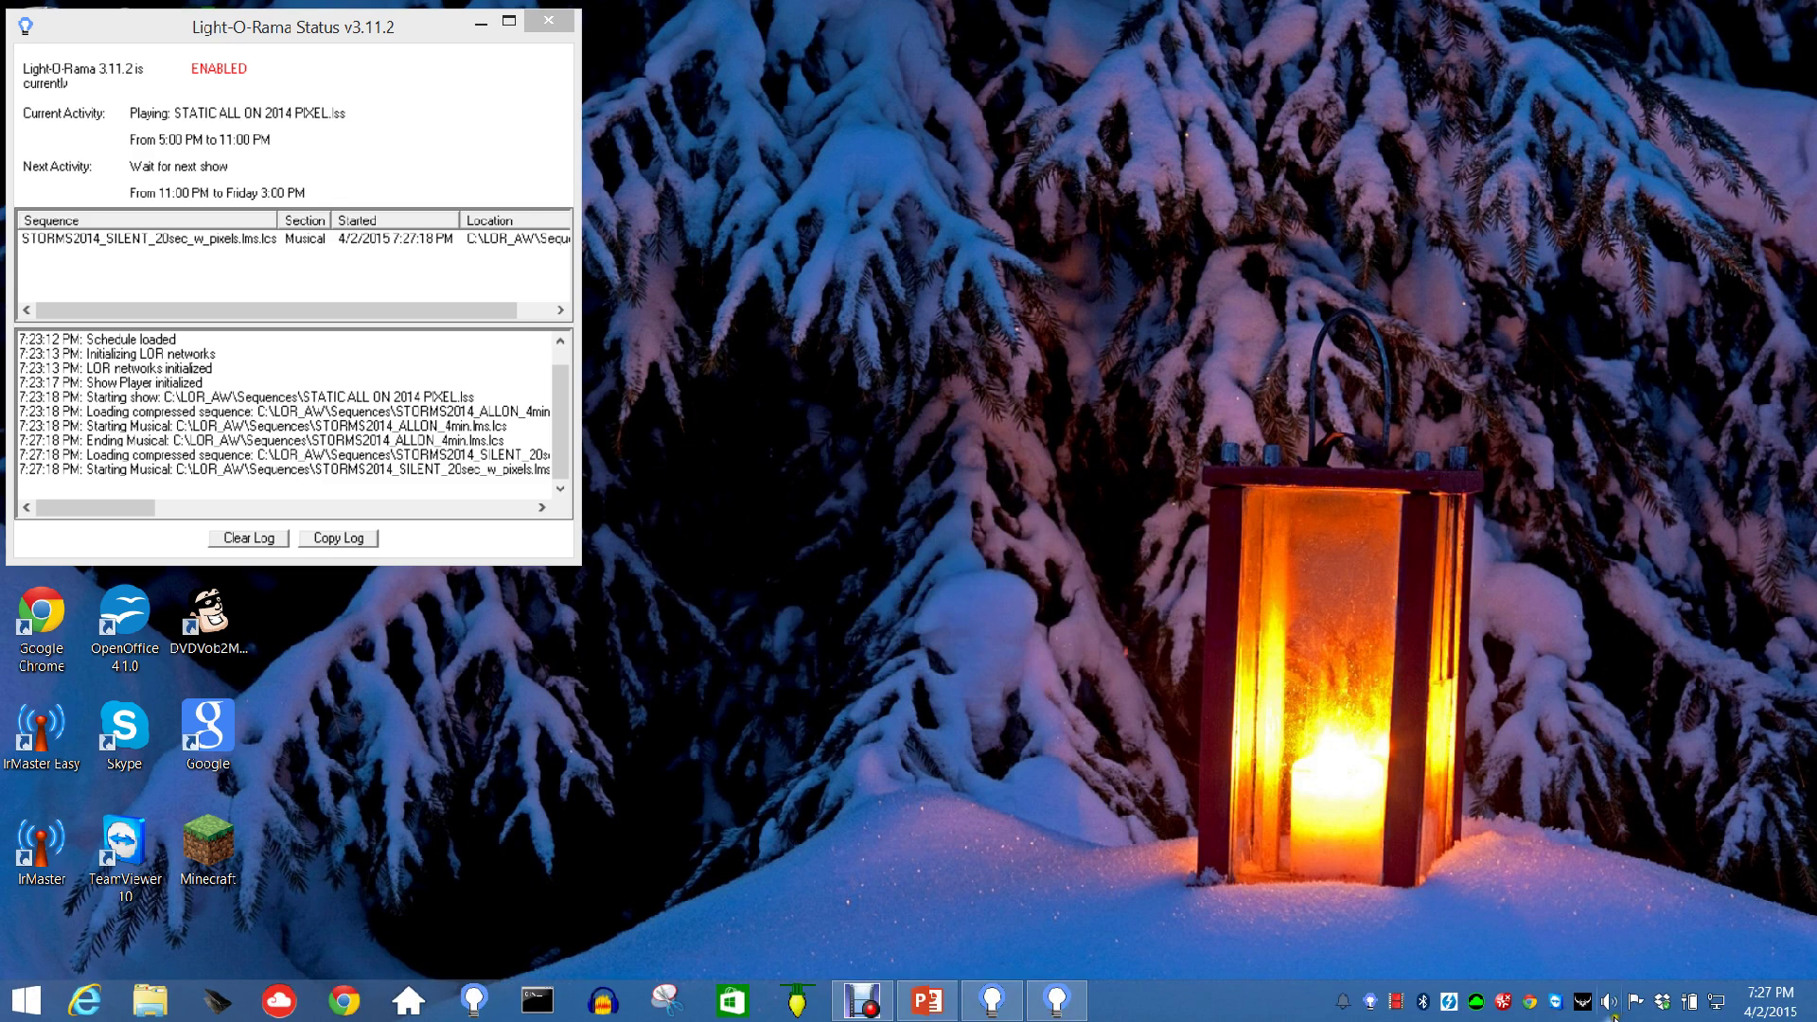
pyautogui.press('super')
pyautogui.press('super')
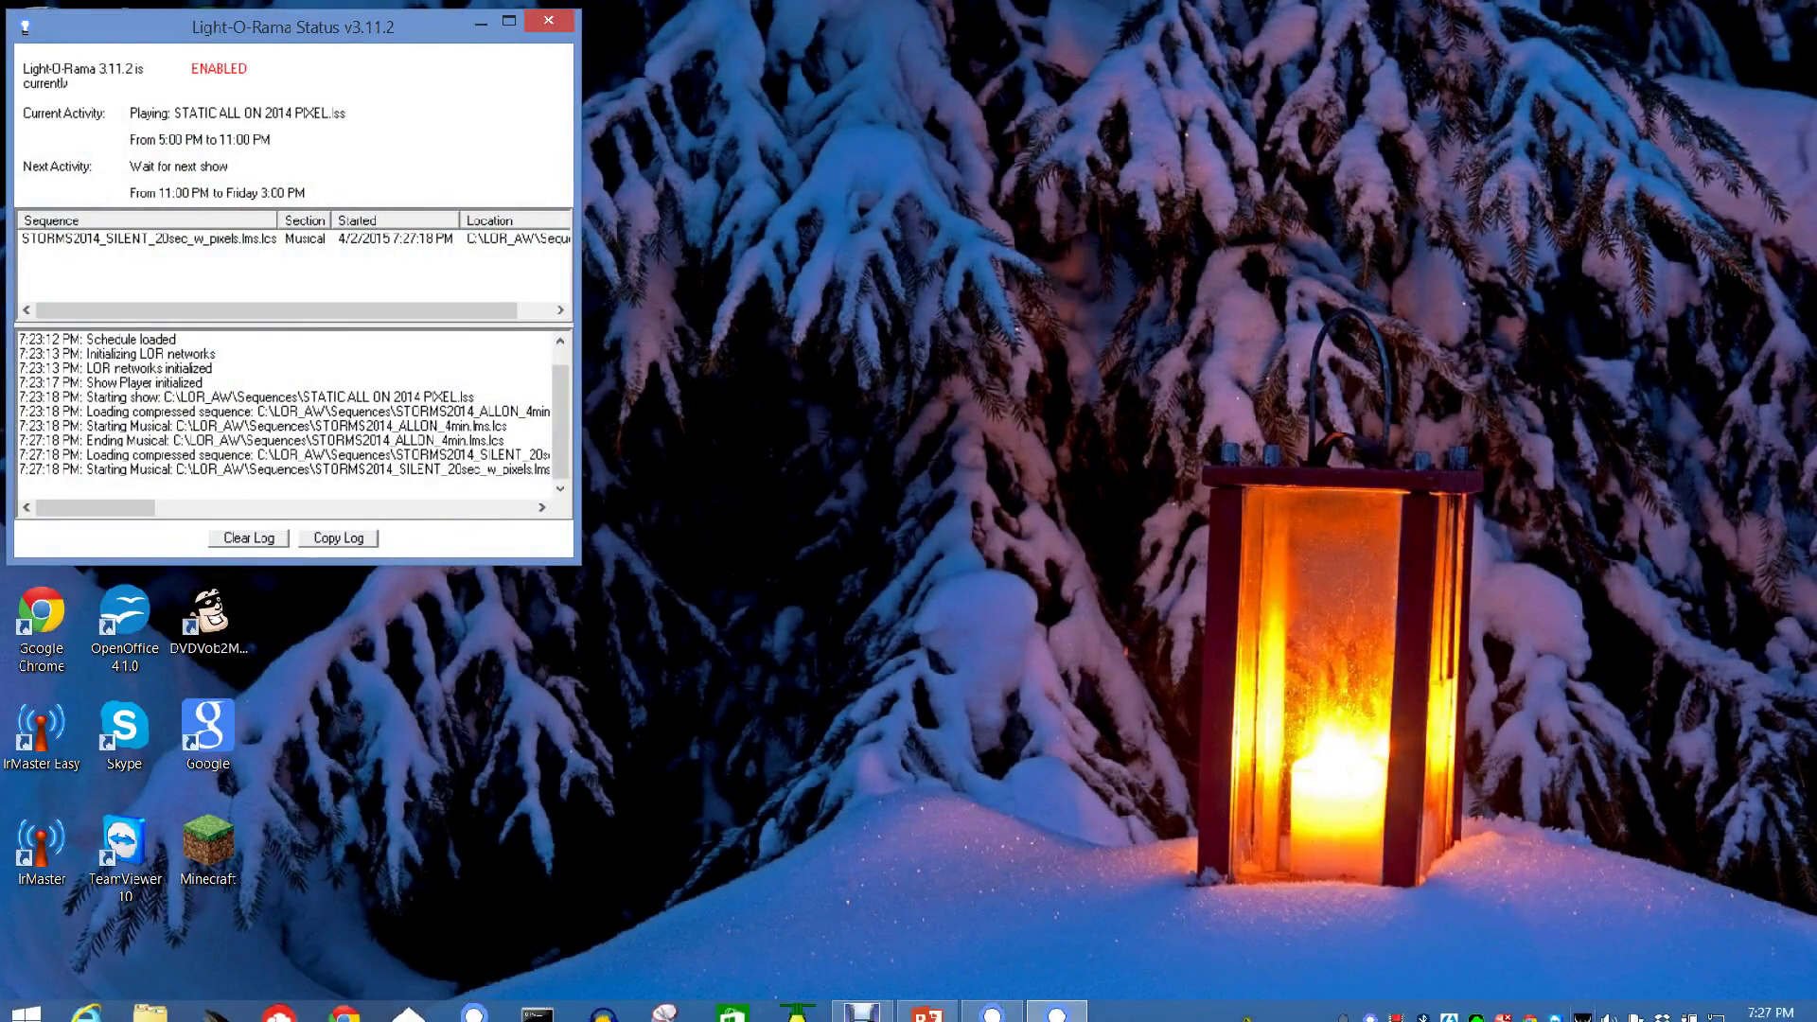
pyautogui.click(927, 1003)
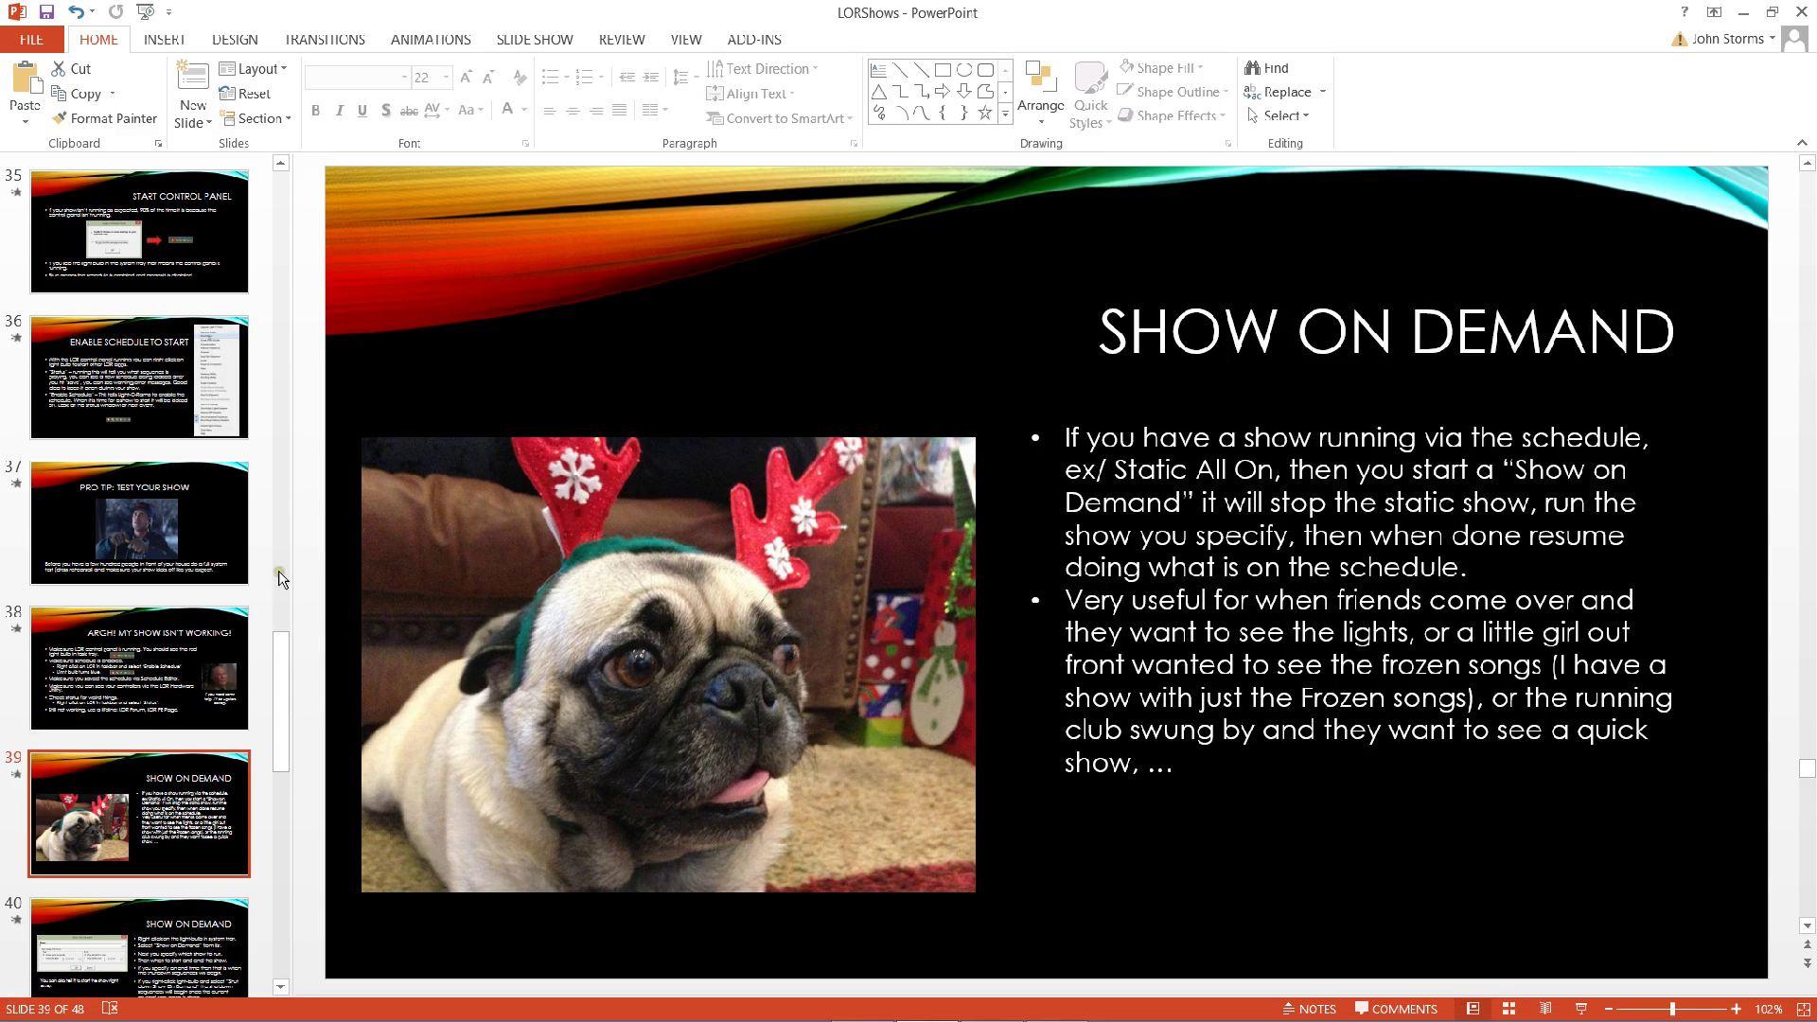
pyautogui.press('Down')
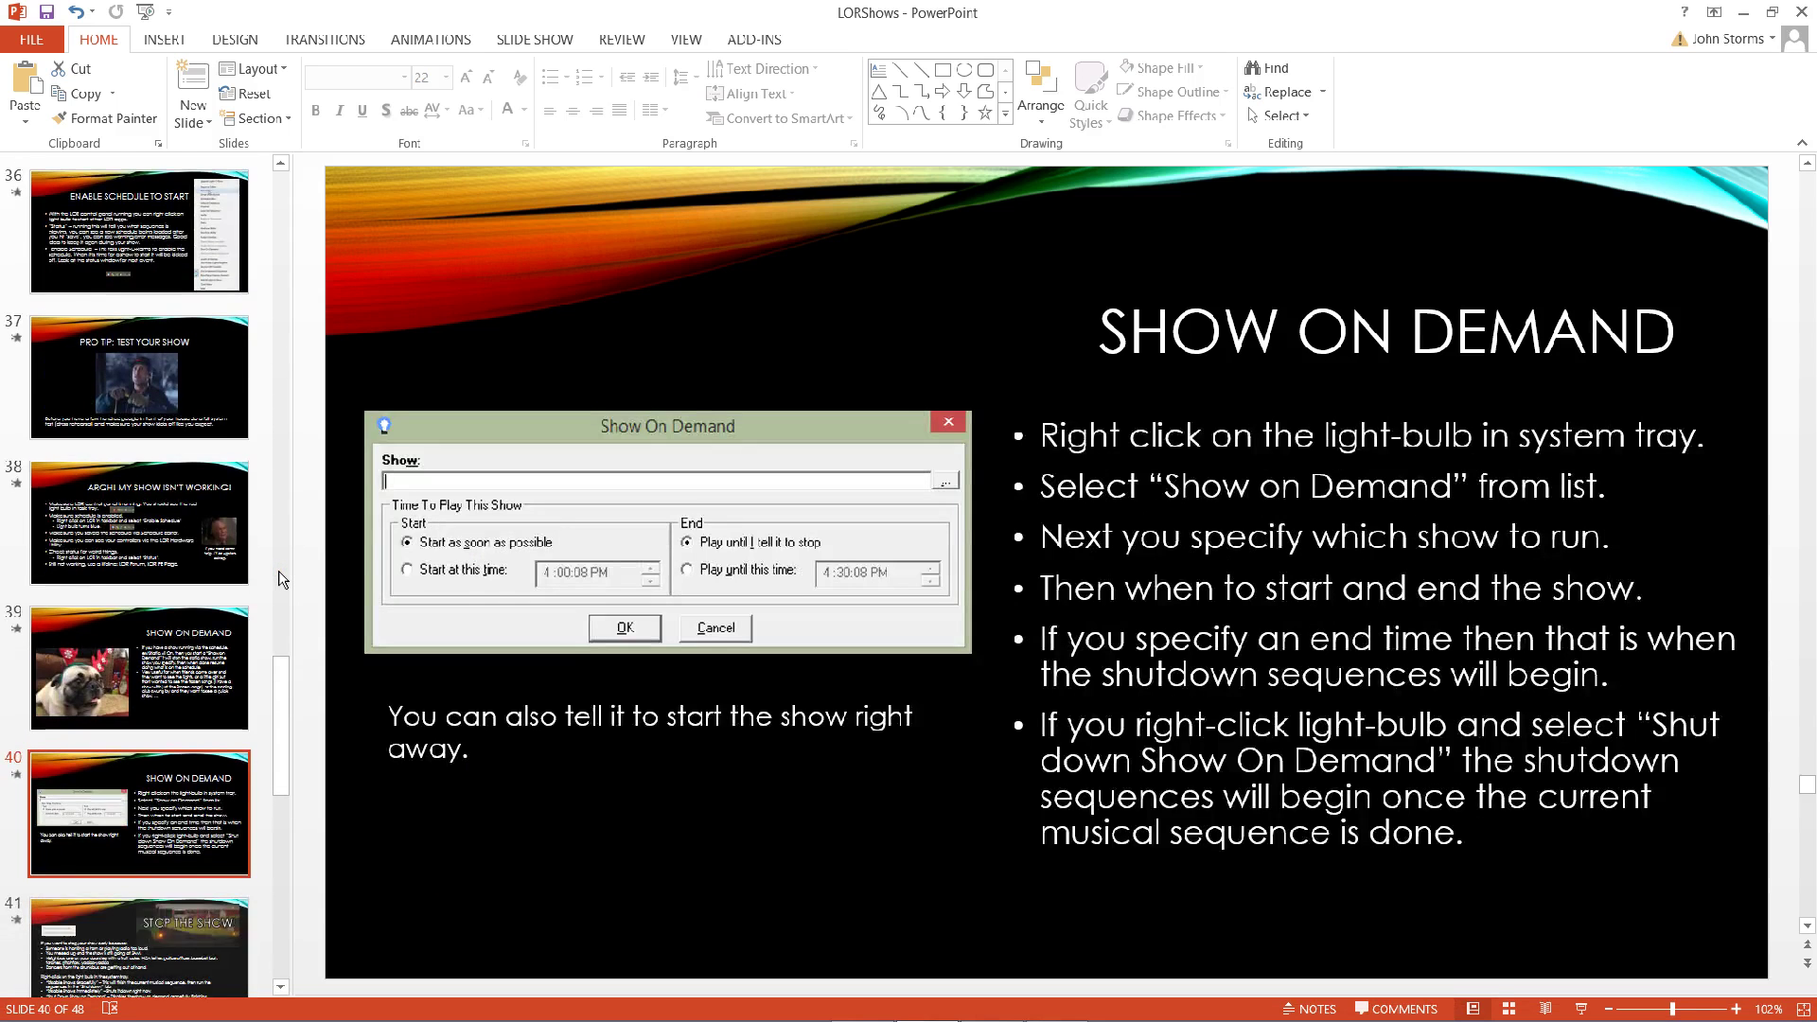
pyautogui.press('Down')
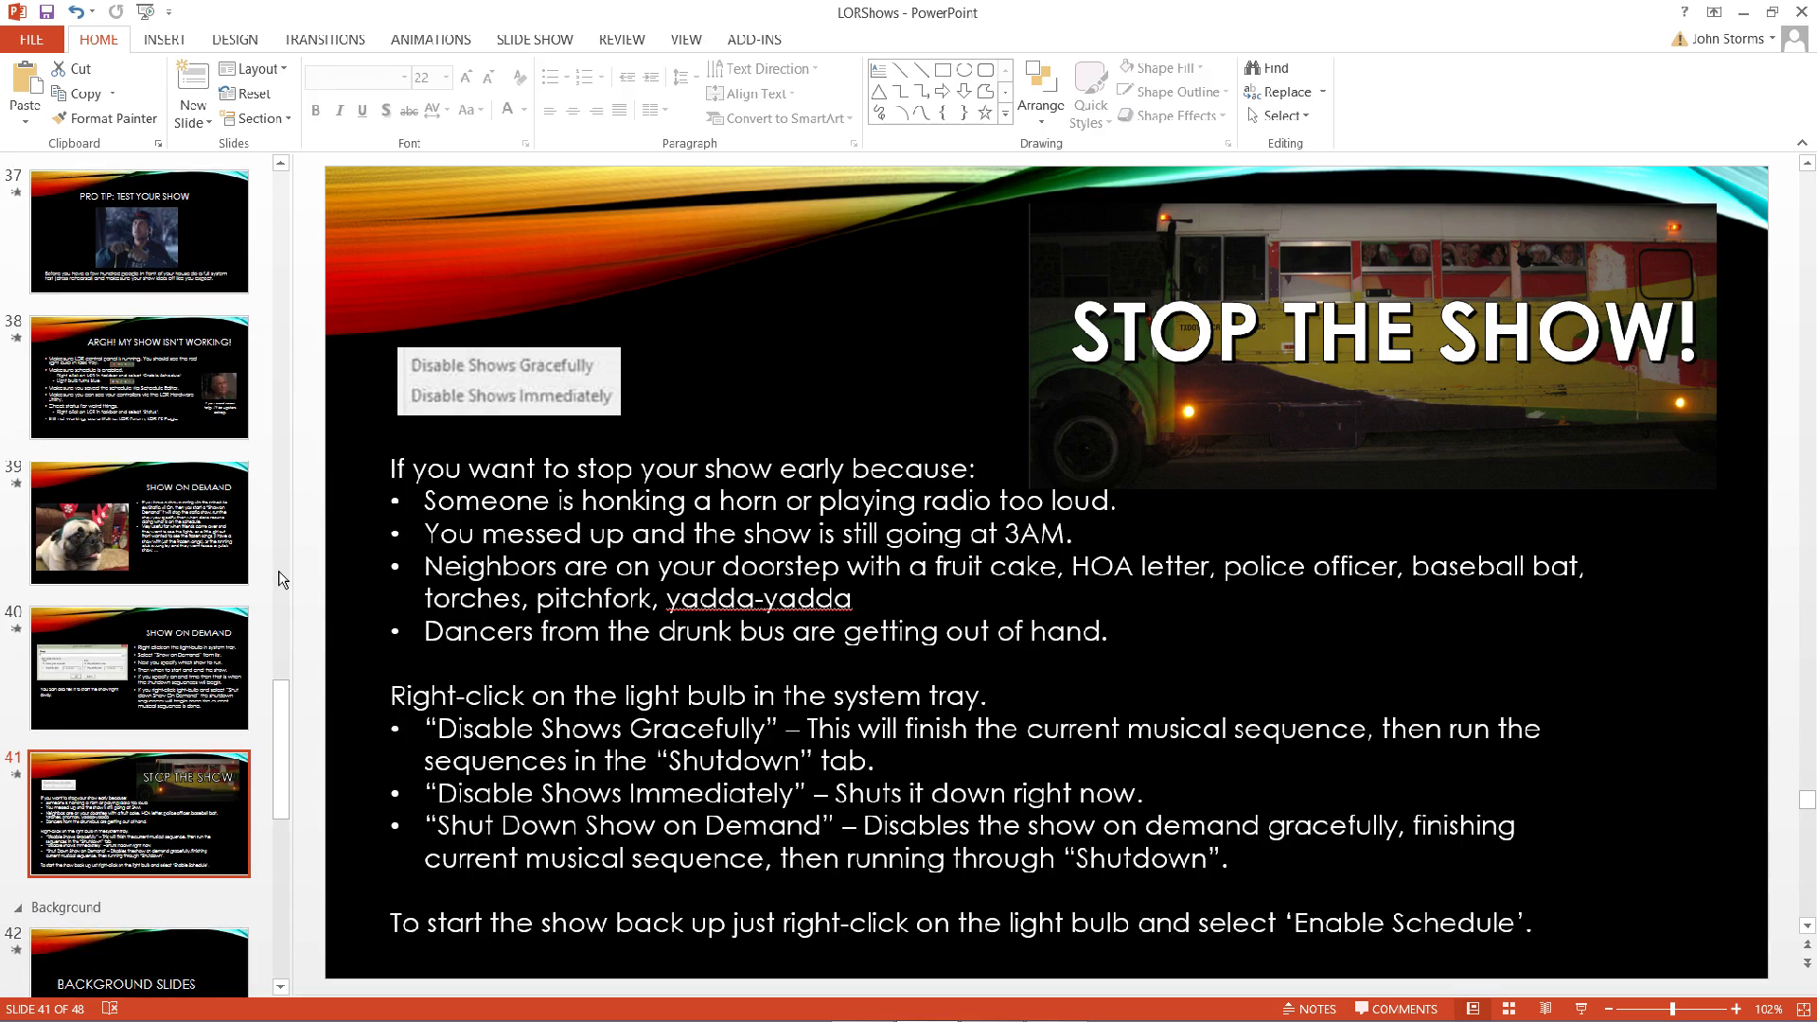
pyautogui.moveTo(605, 1008)
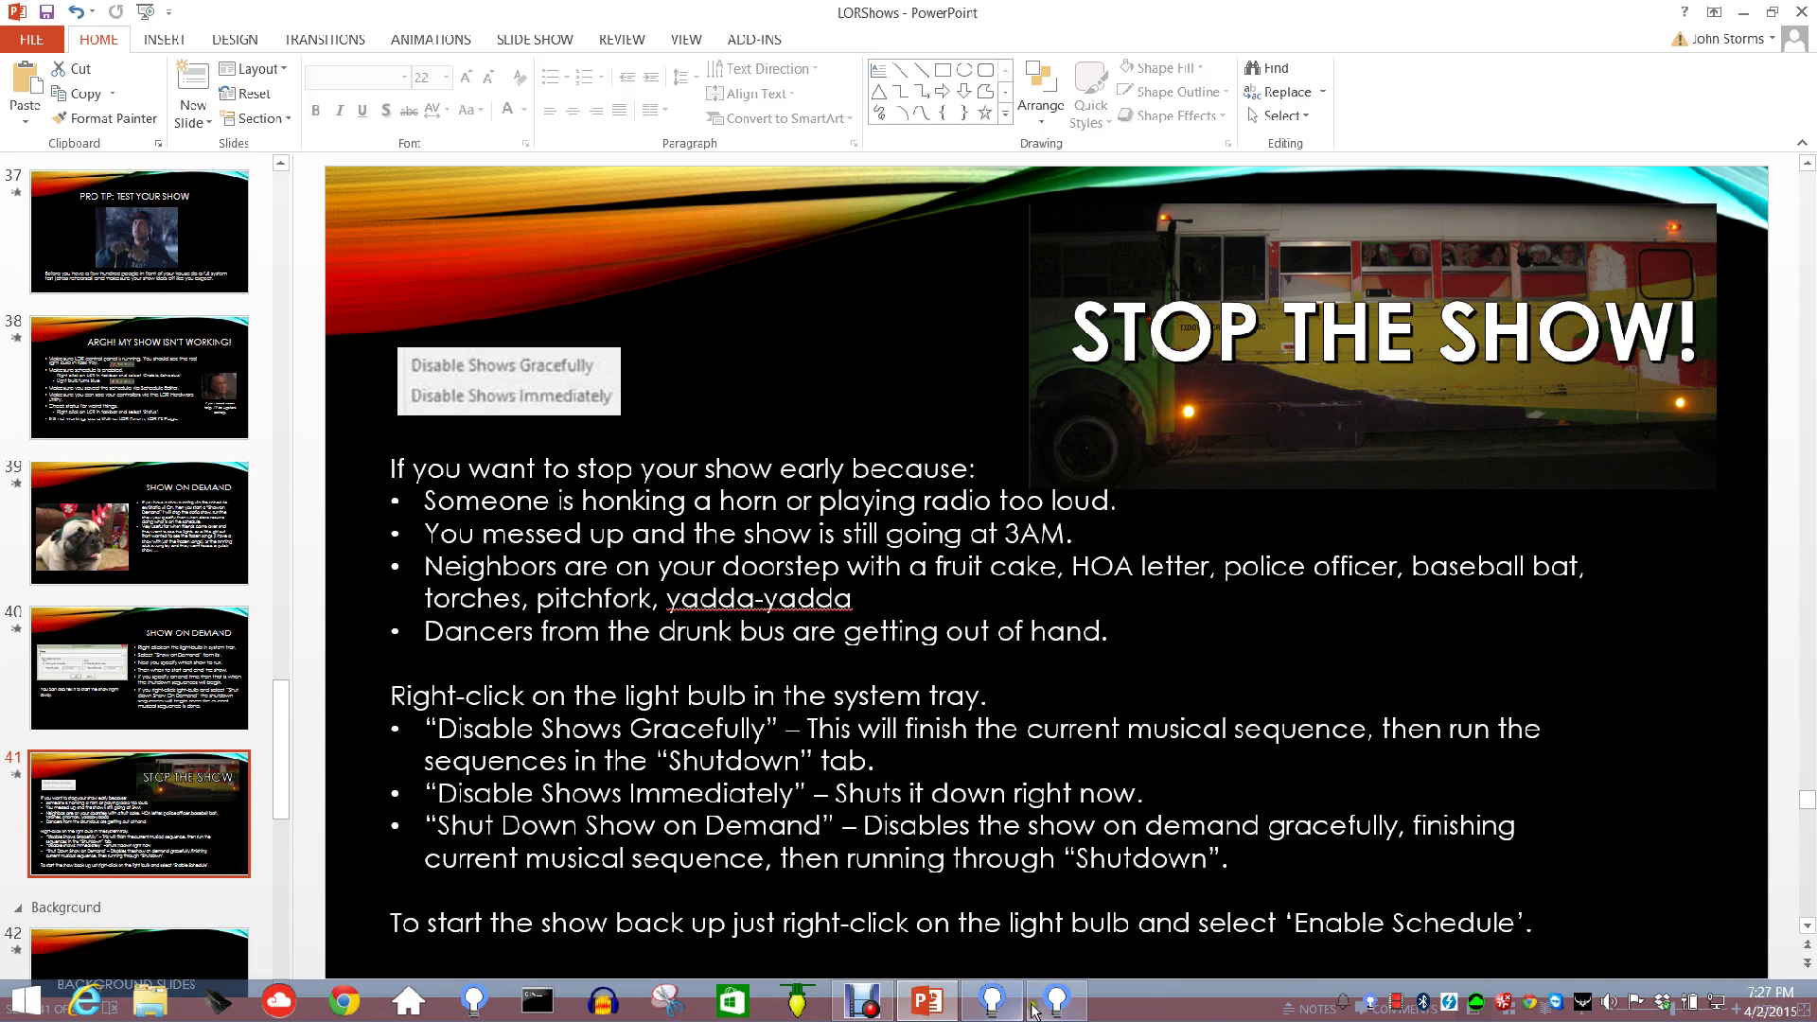
# - Choose Disable Shows Gracefully so STORMS2014_ALLON_4min finishes before shutdown
pyautogui.click(1363, 1004)
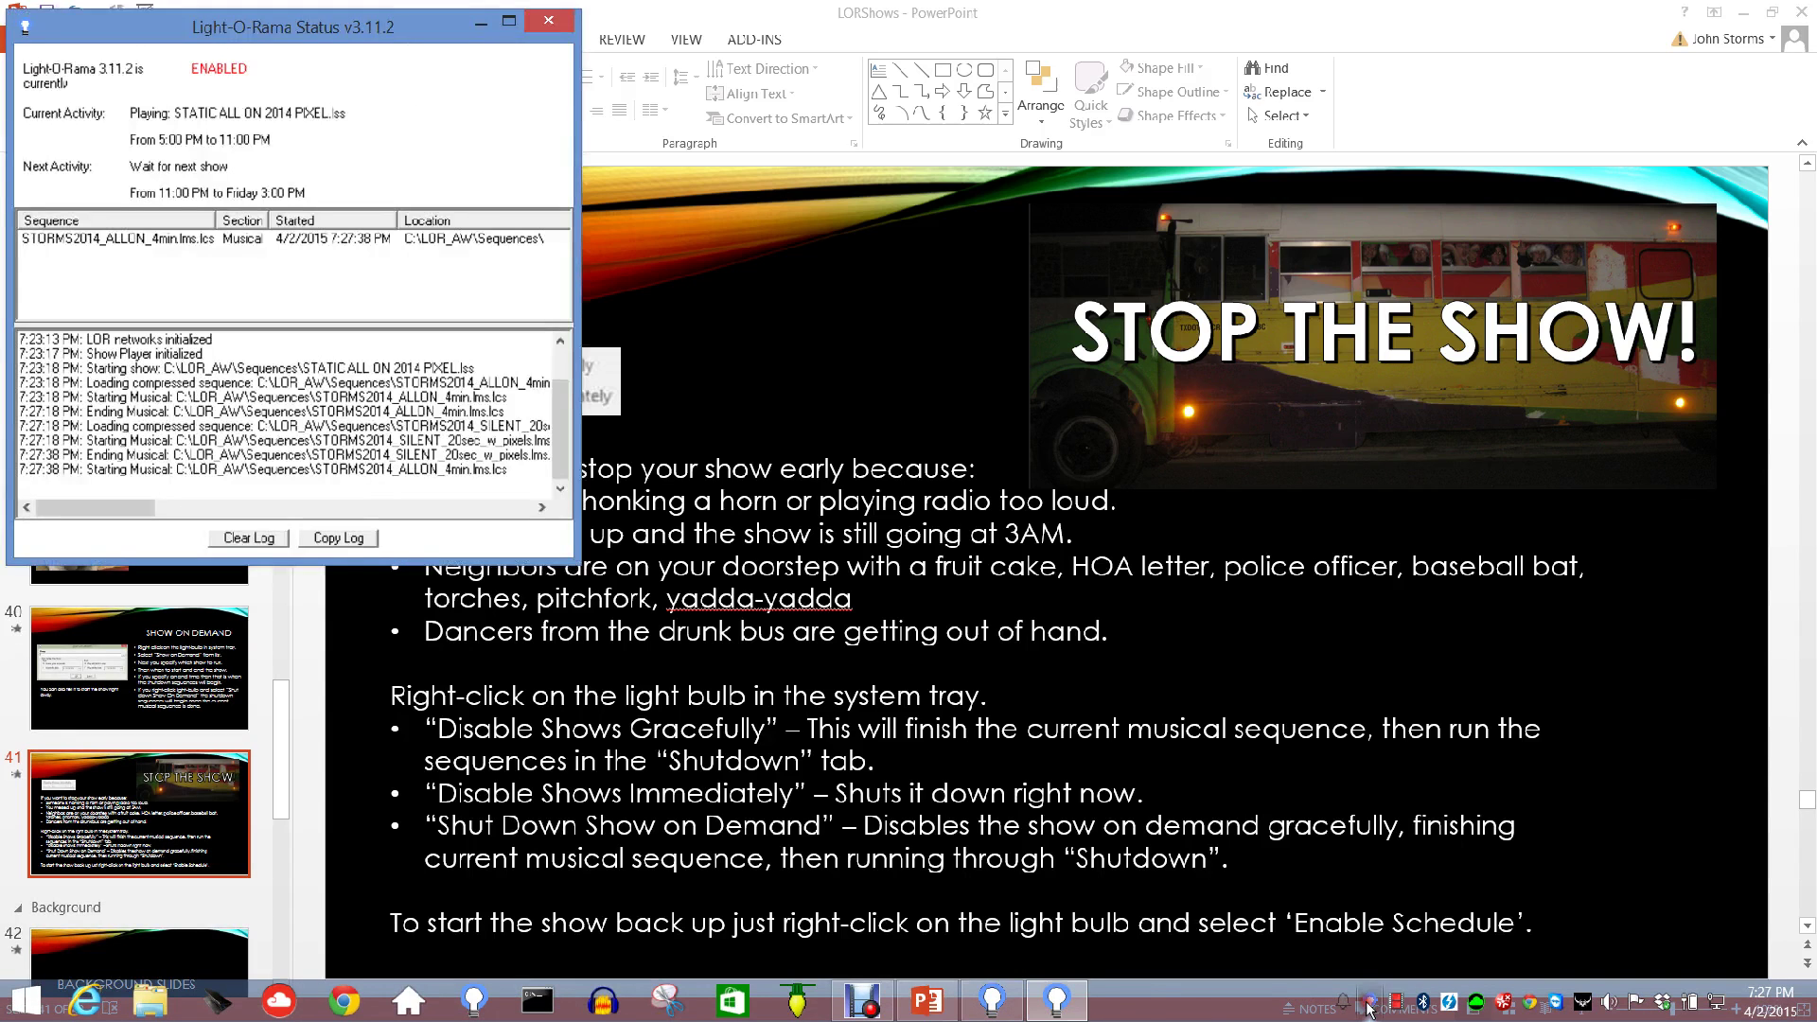
pyautogui.rightClick(1368, 1002)
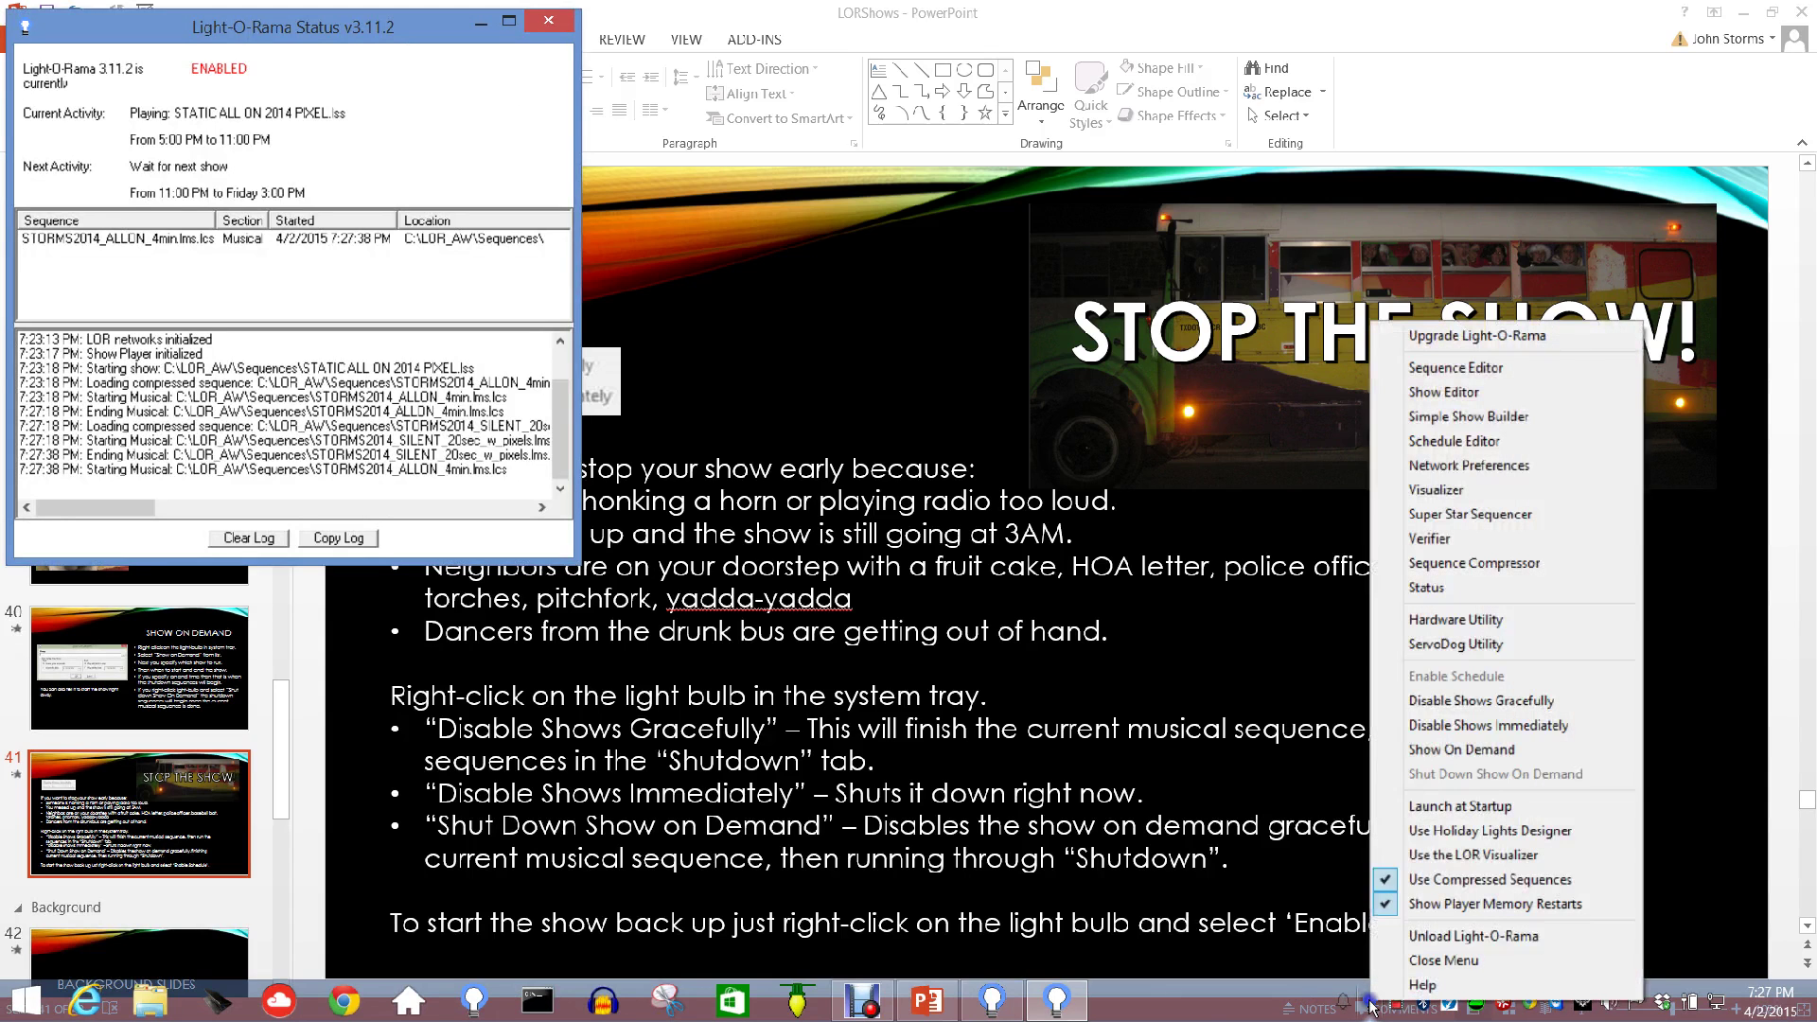
pyautogui.click(1475, 702)
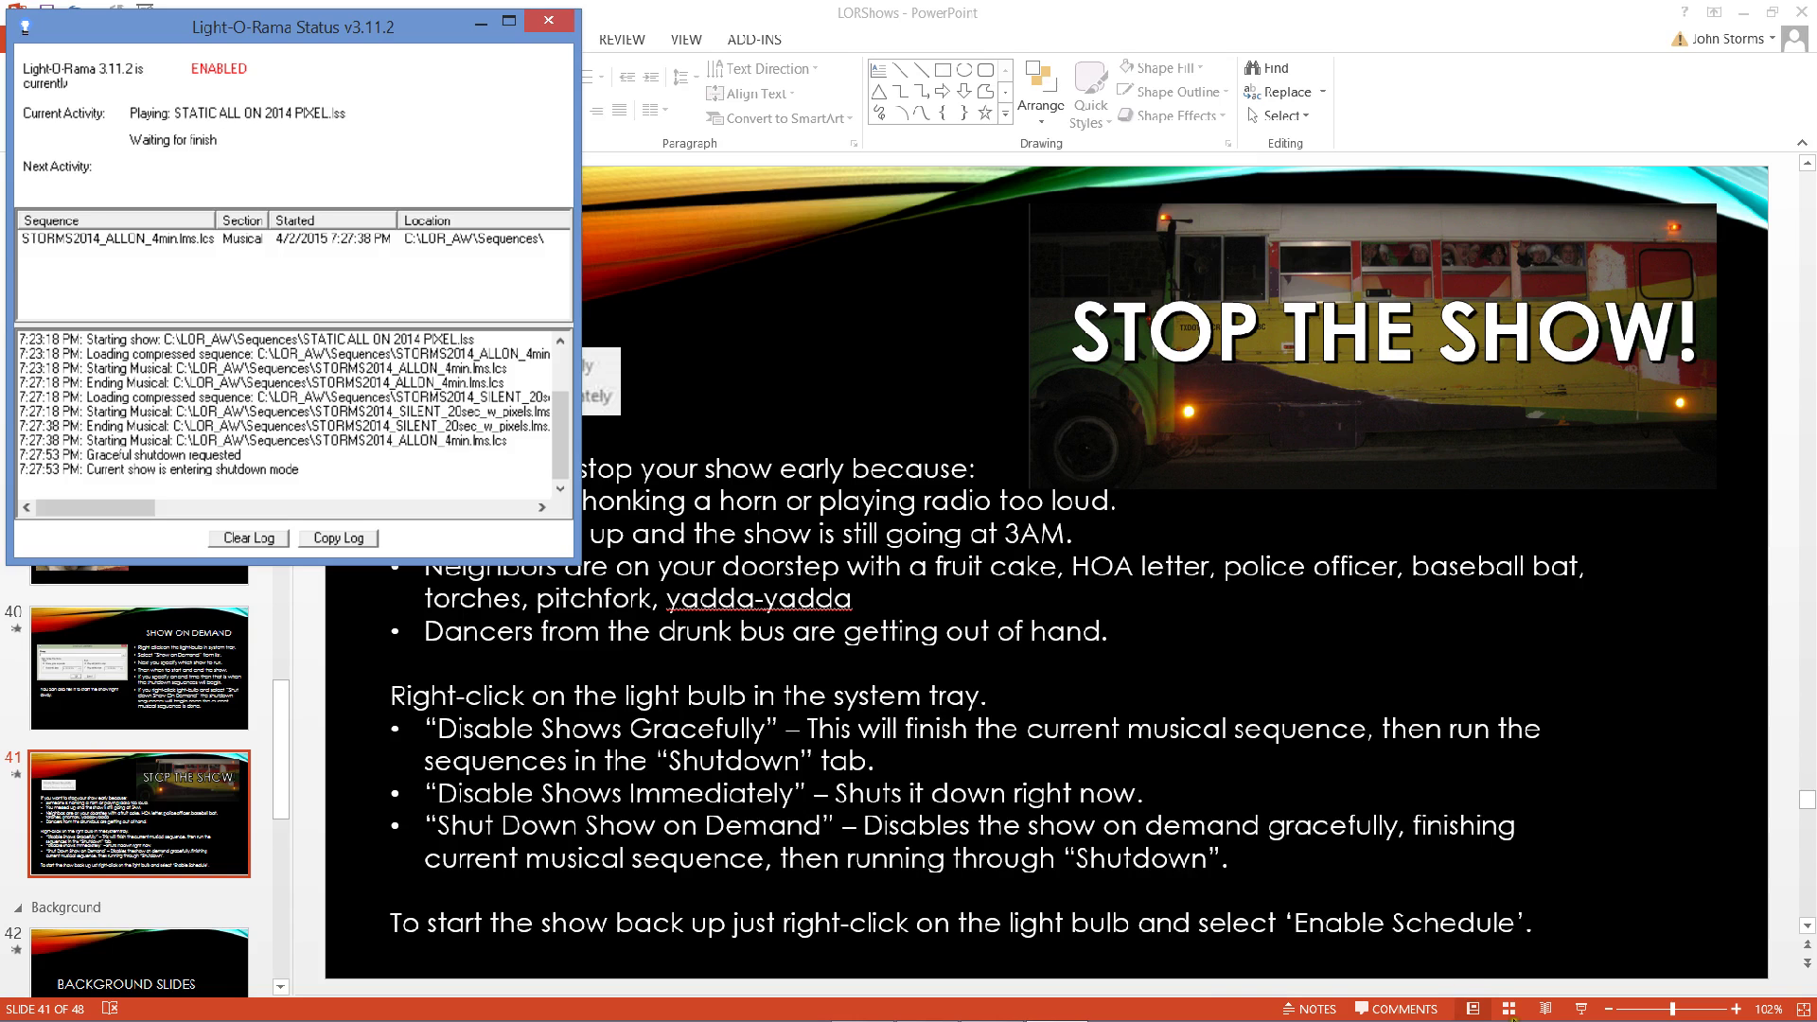
pyautogui.moveTo(1405, 1018)
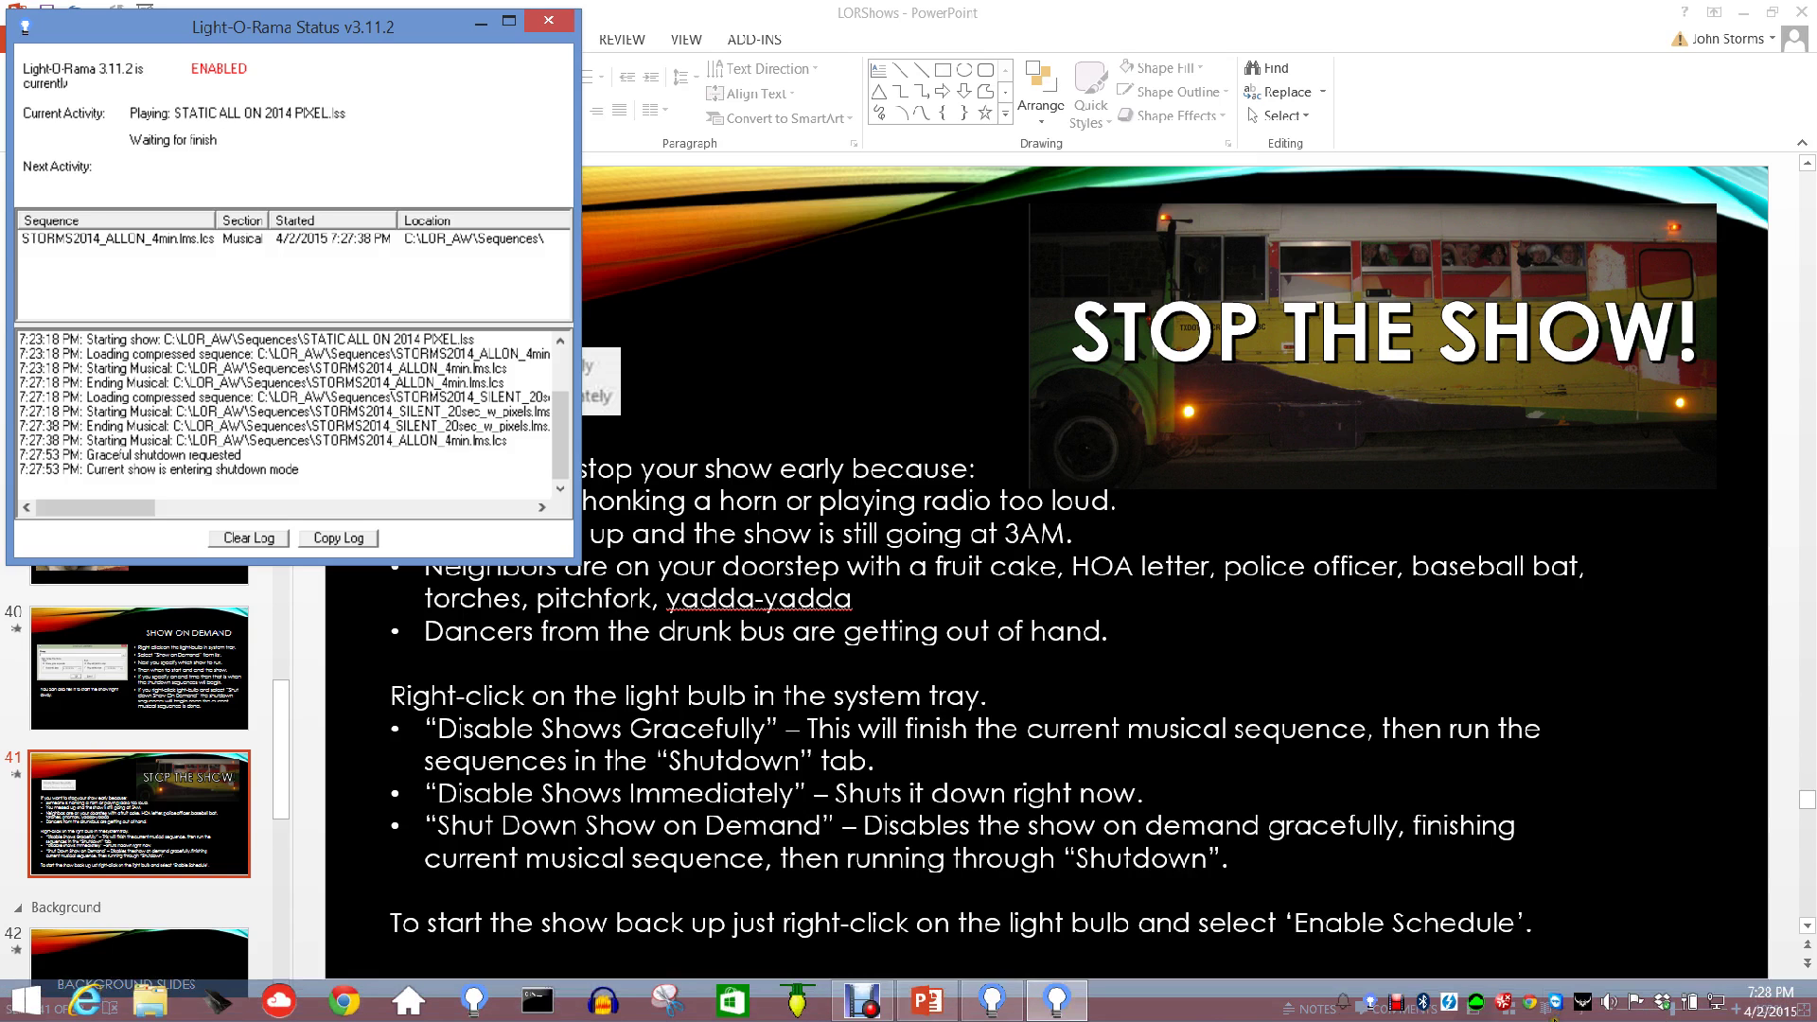
# - Choose Disable Shows Immediately from the Light-O-Rama tray menu
pyautogui.rightClick(1373, 1006)
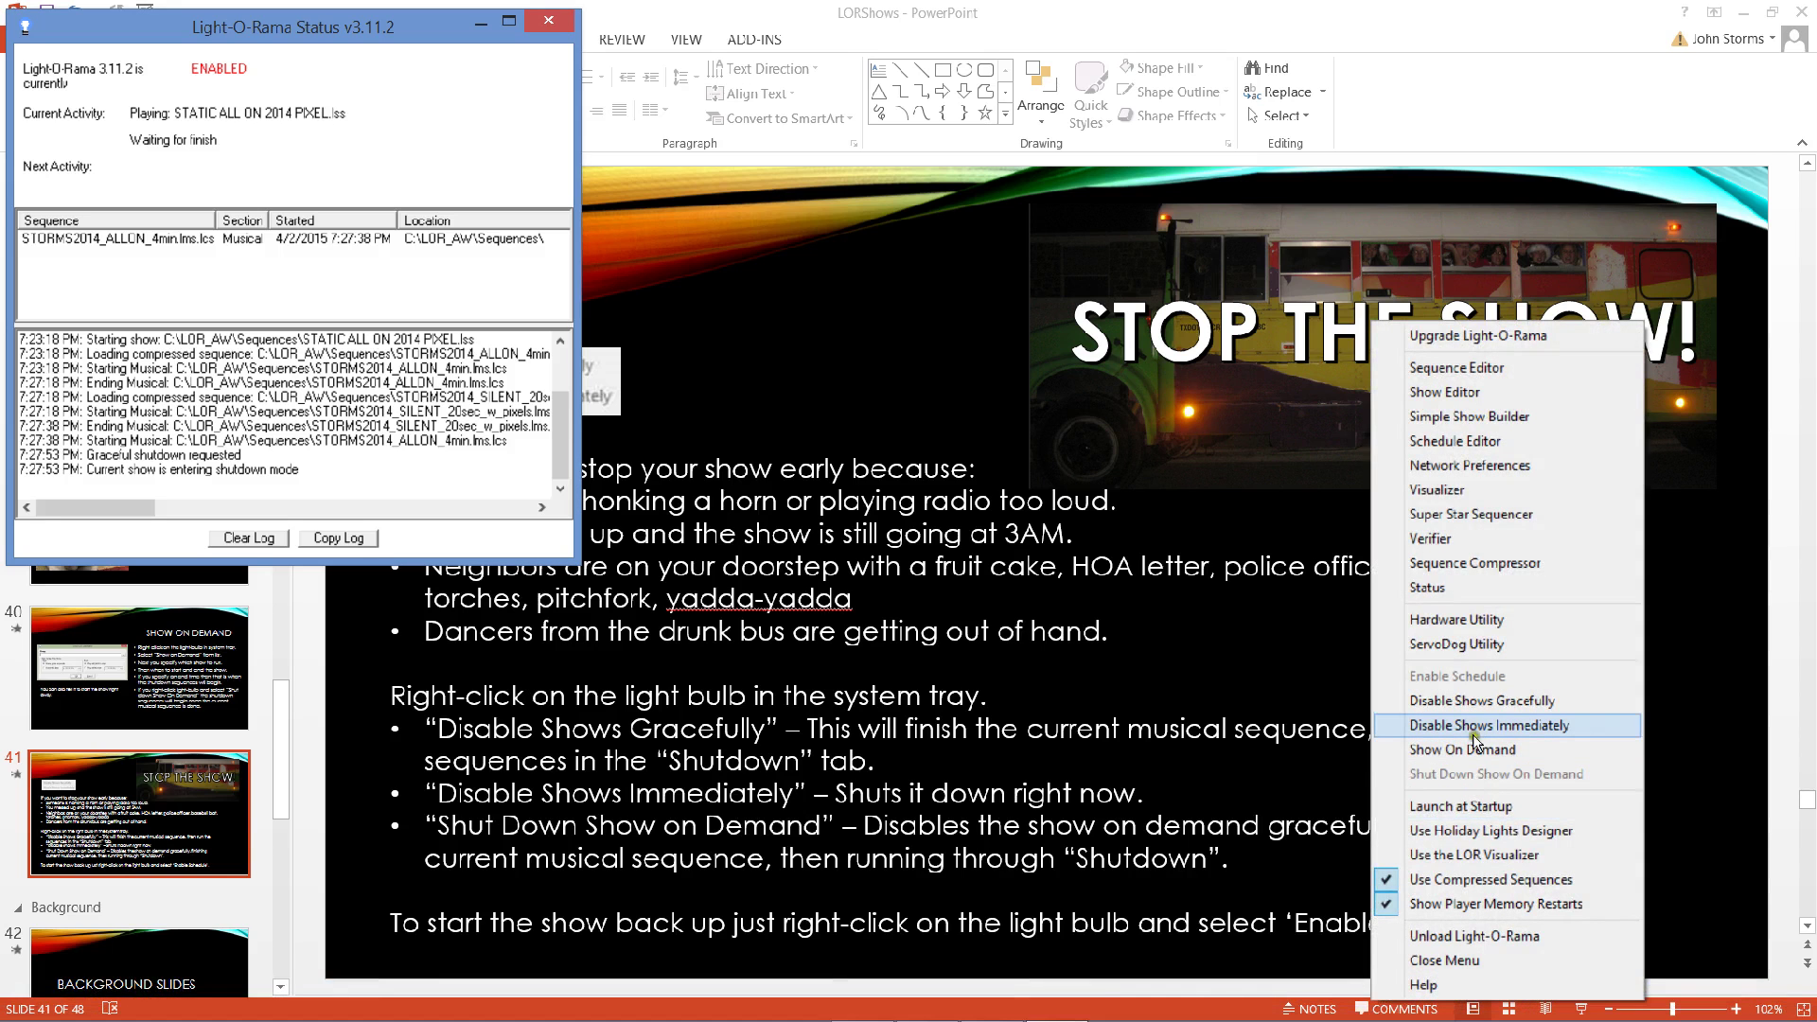
pyautogui.click(1478, 724)
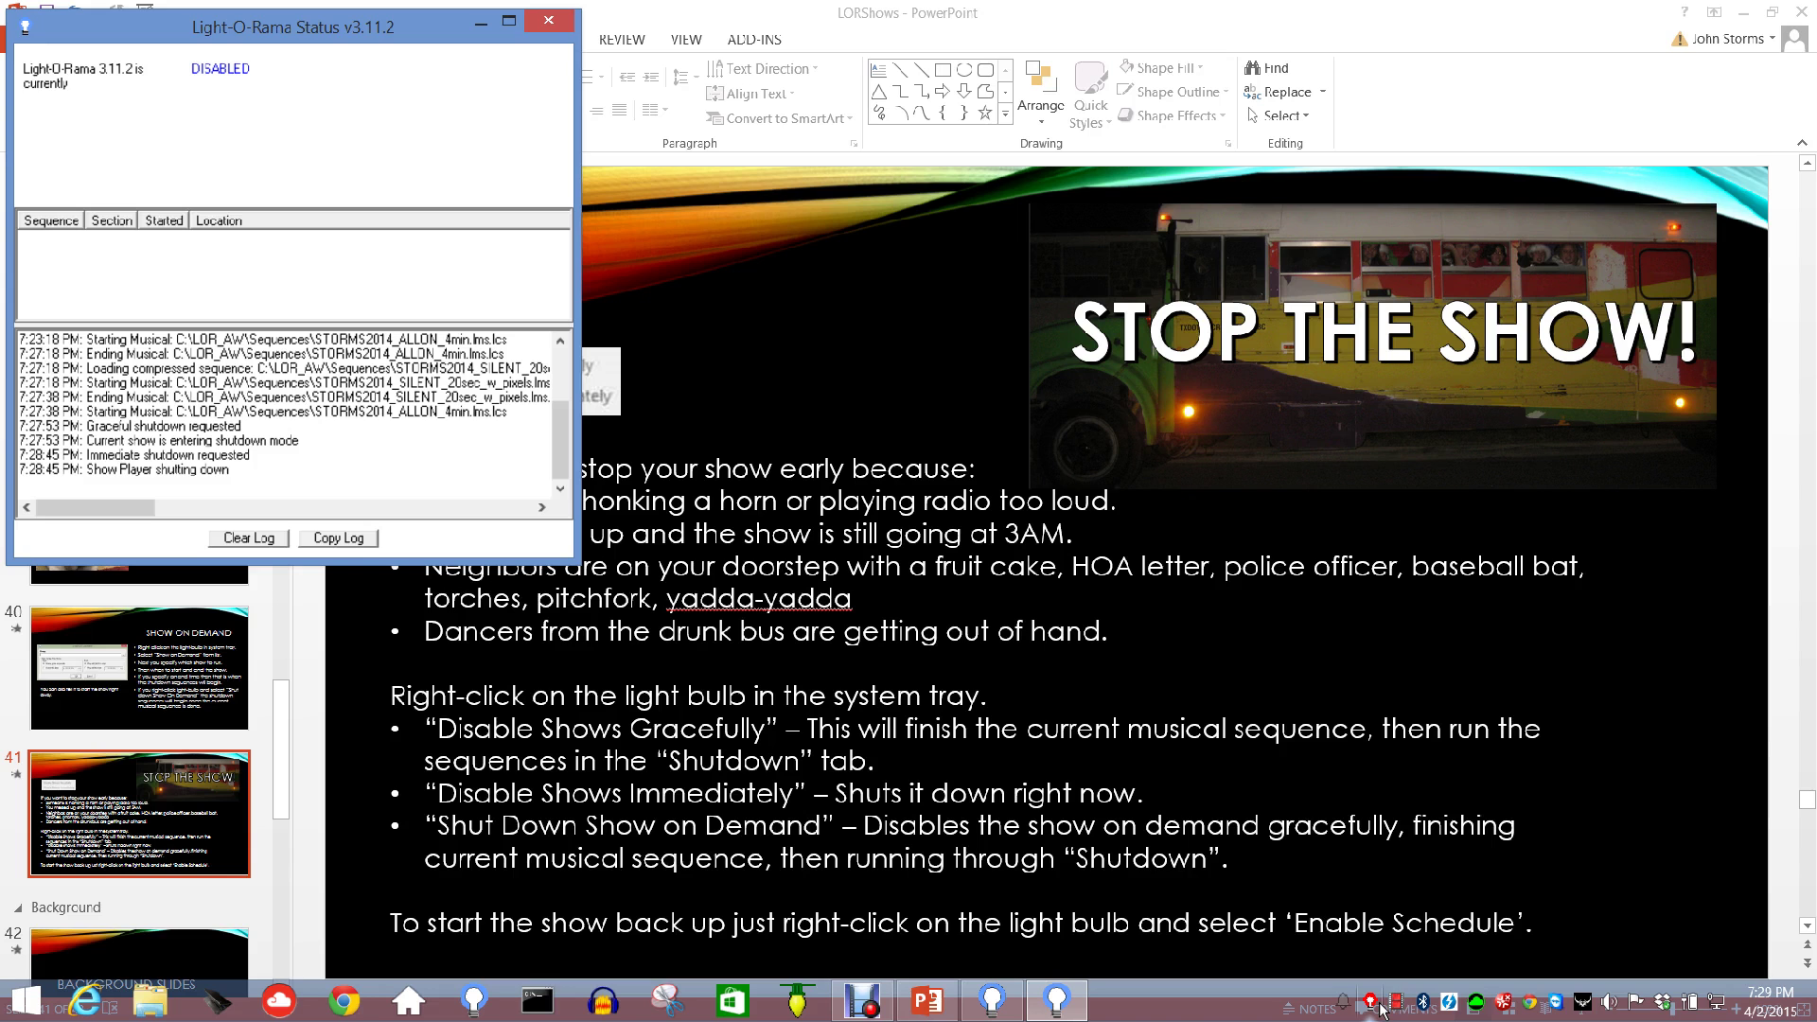
# - Enable the Light-O-Rama schedule, bring PowerPoint back, and reopen the tray options
pyautogui.rightClick(1379, 1011)
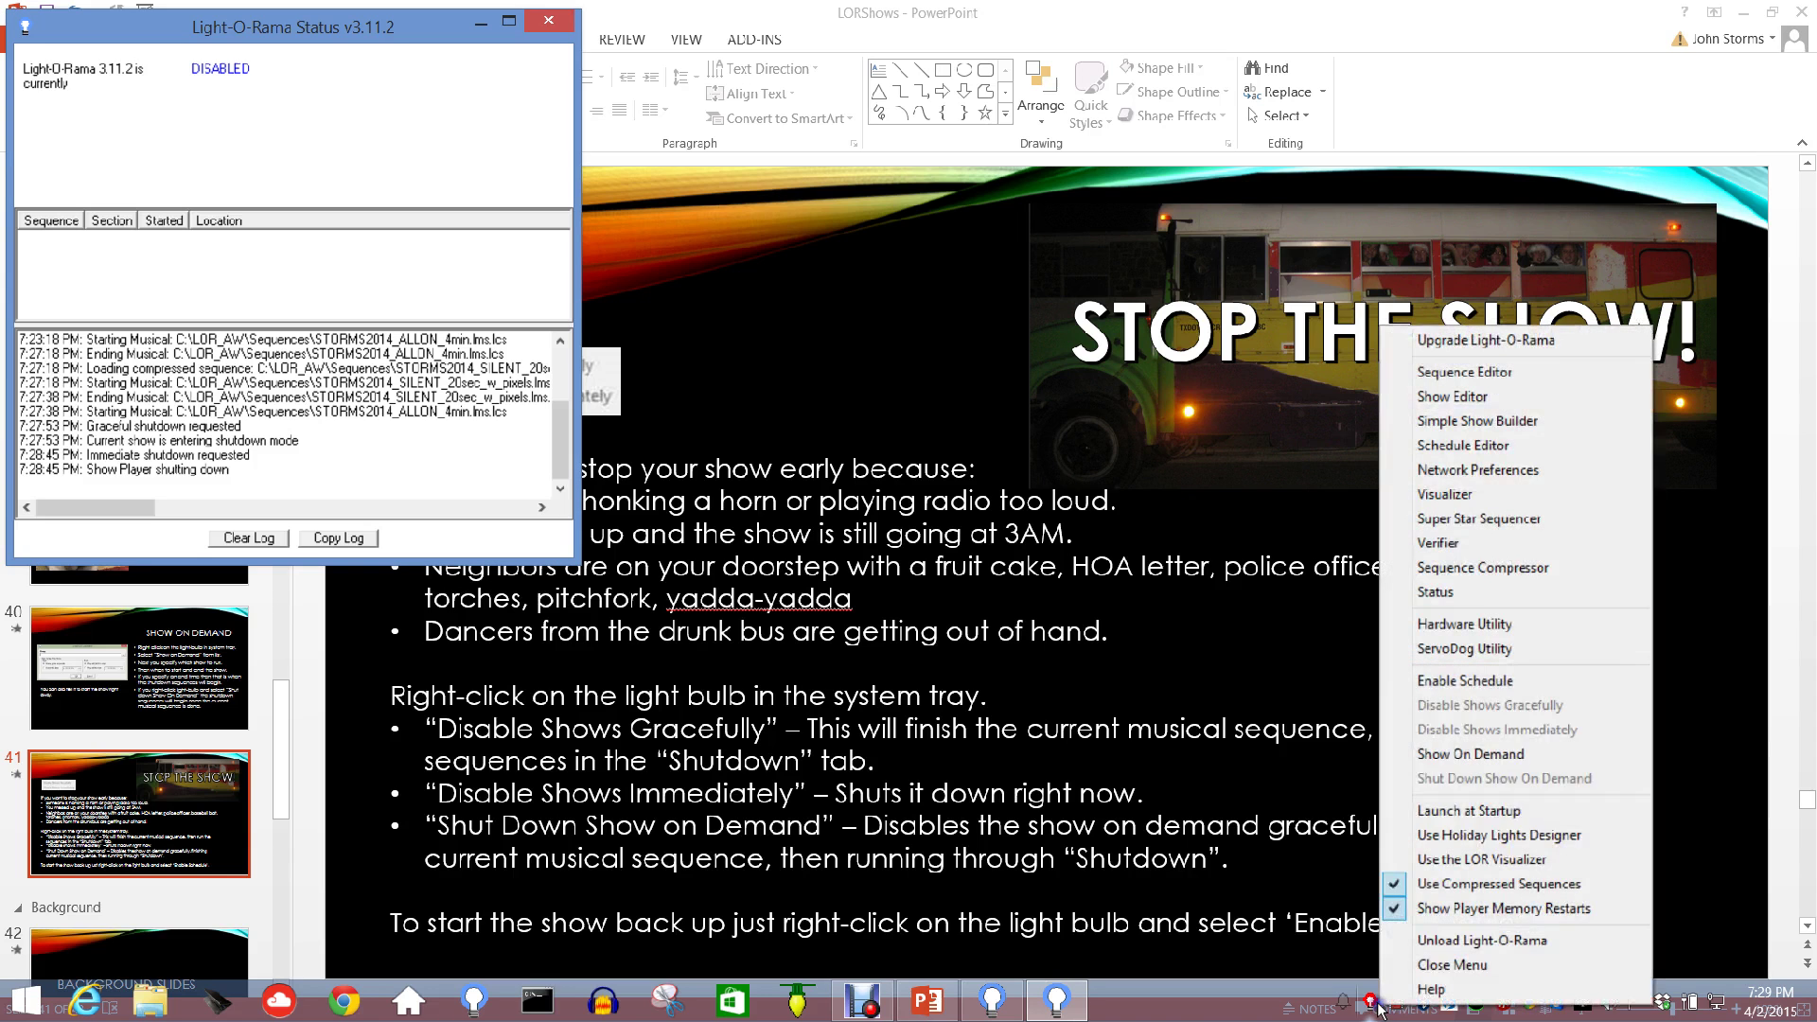
pyautogui.click(1515, 681)
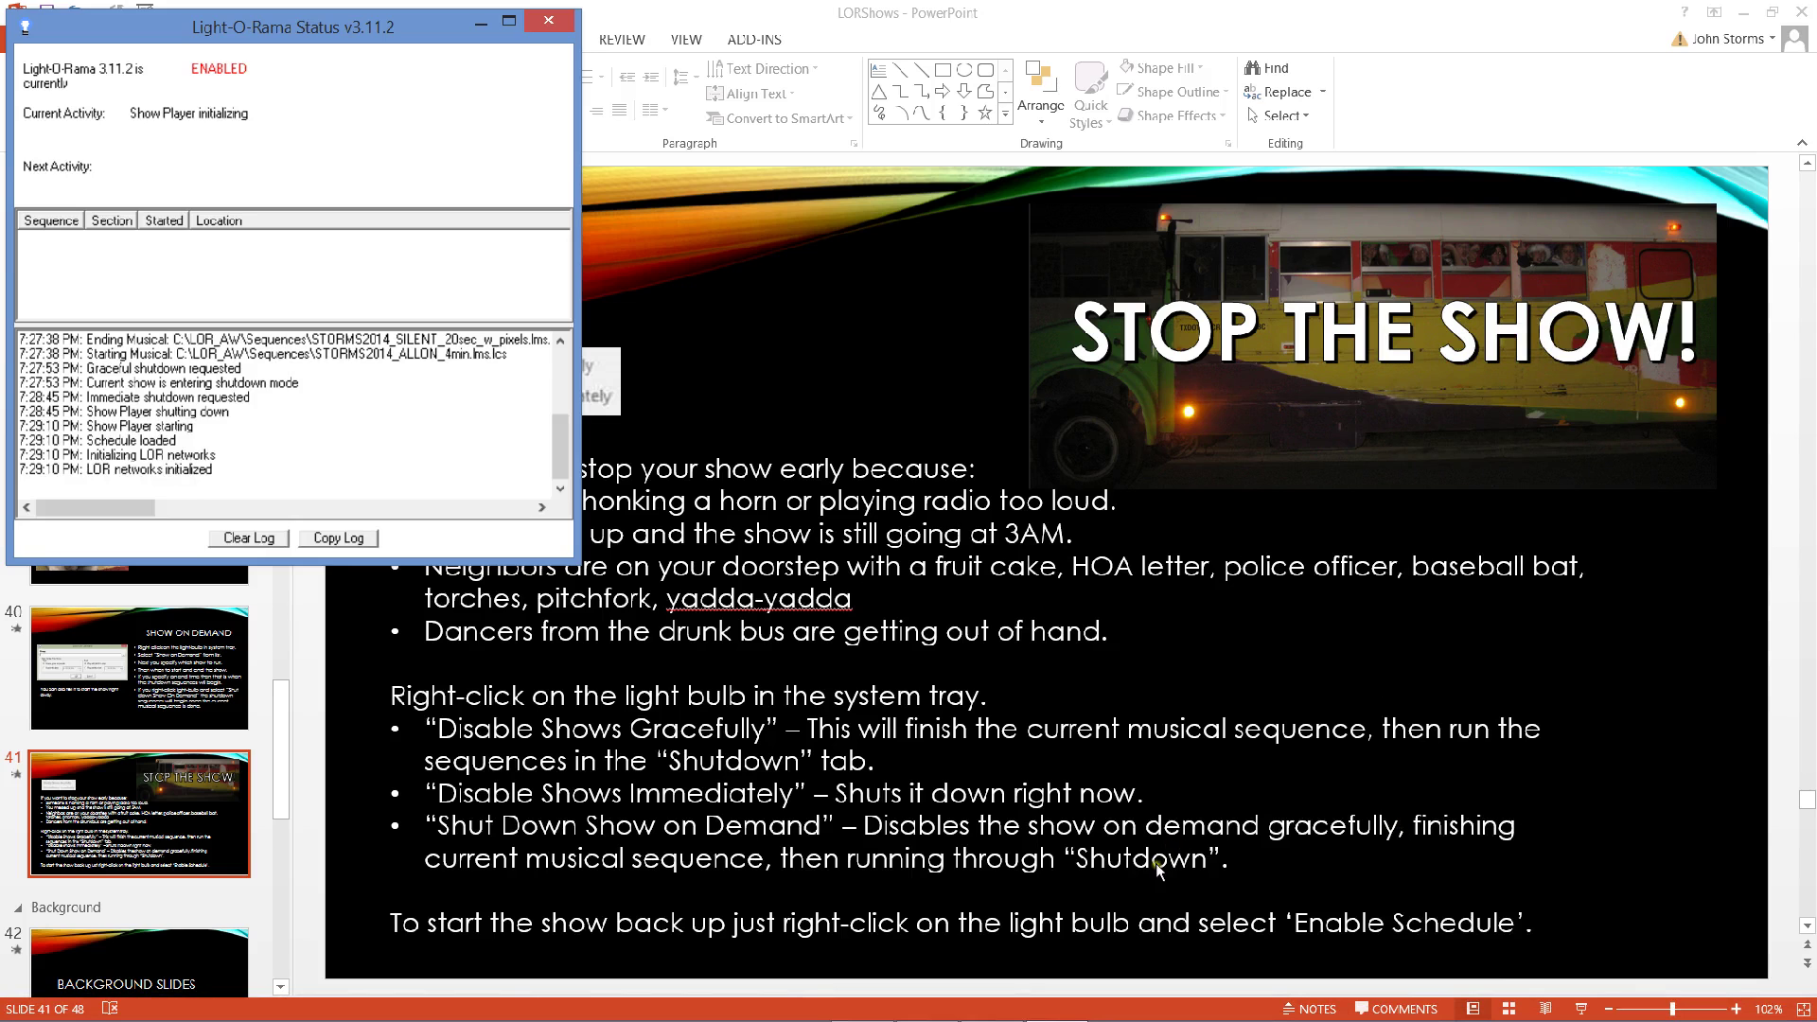
pyautogui.click(1093, 792)
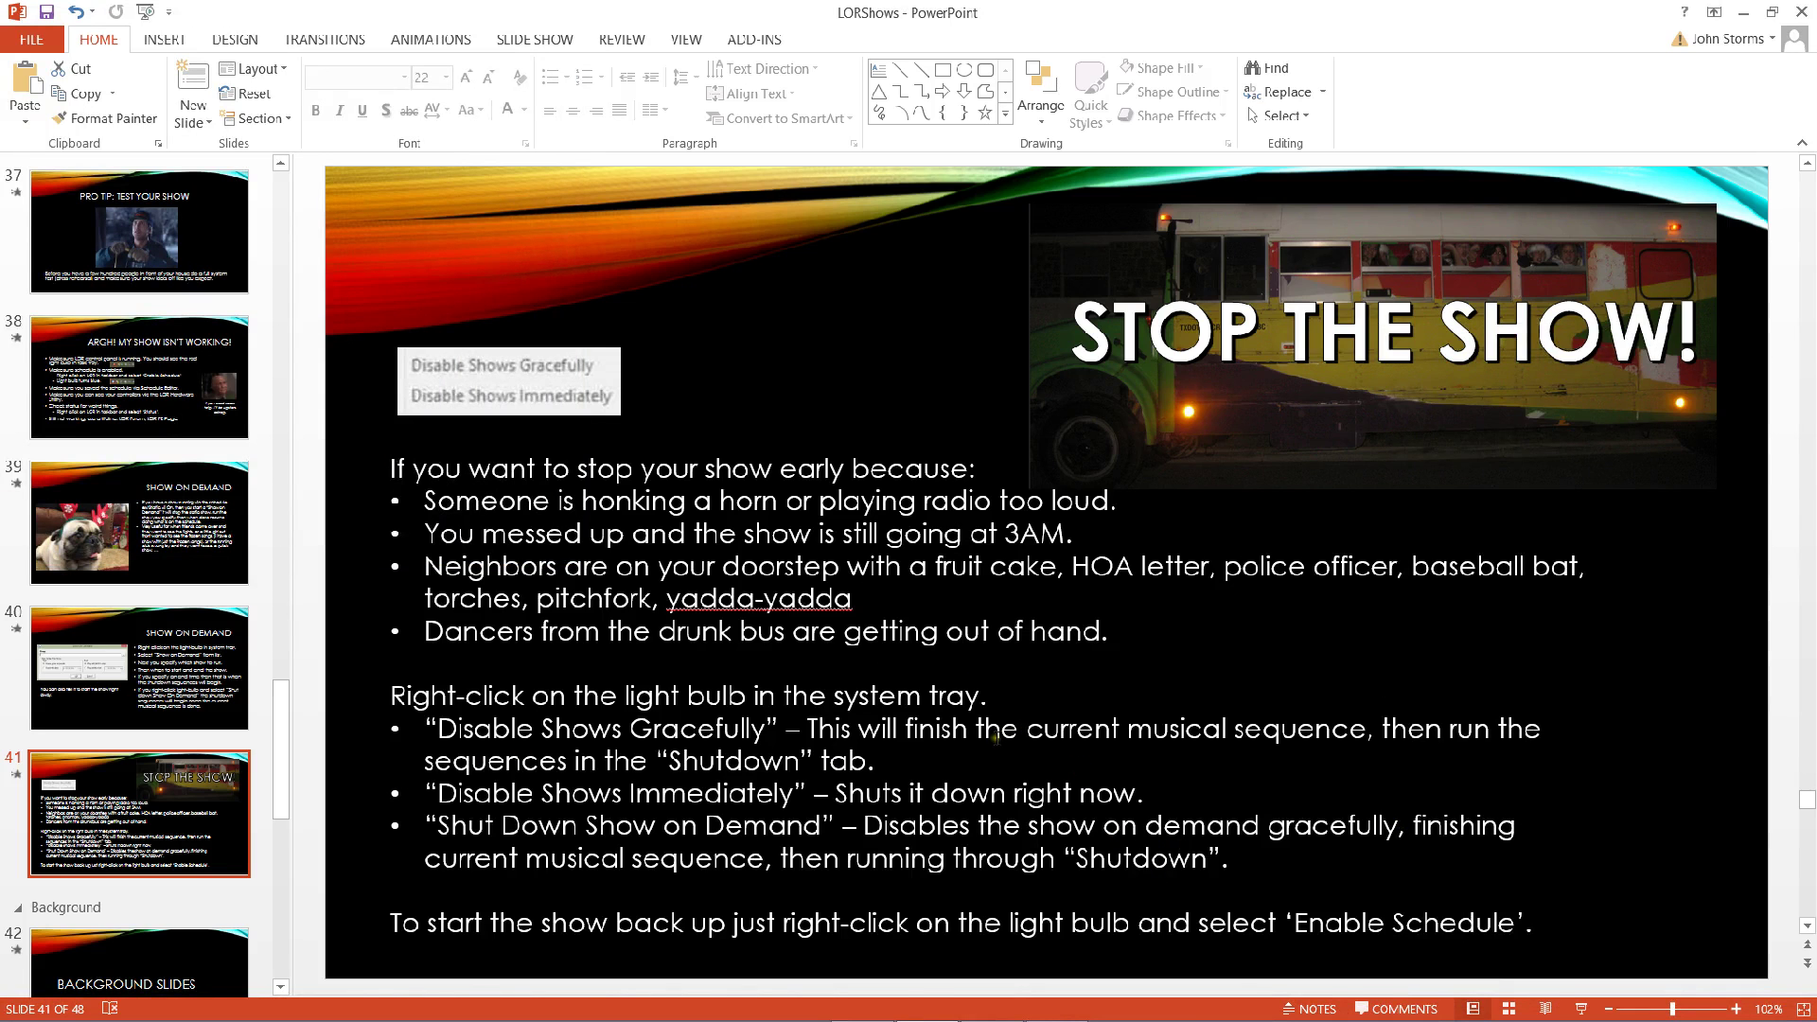
pyautogui.moveTo(872, 1014)
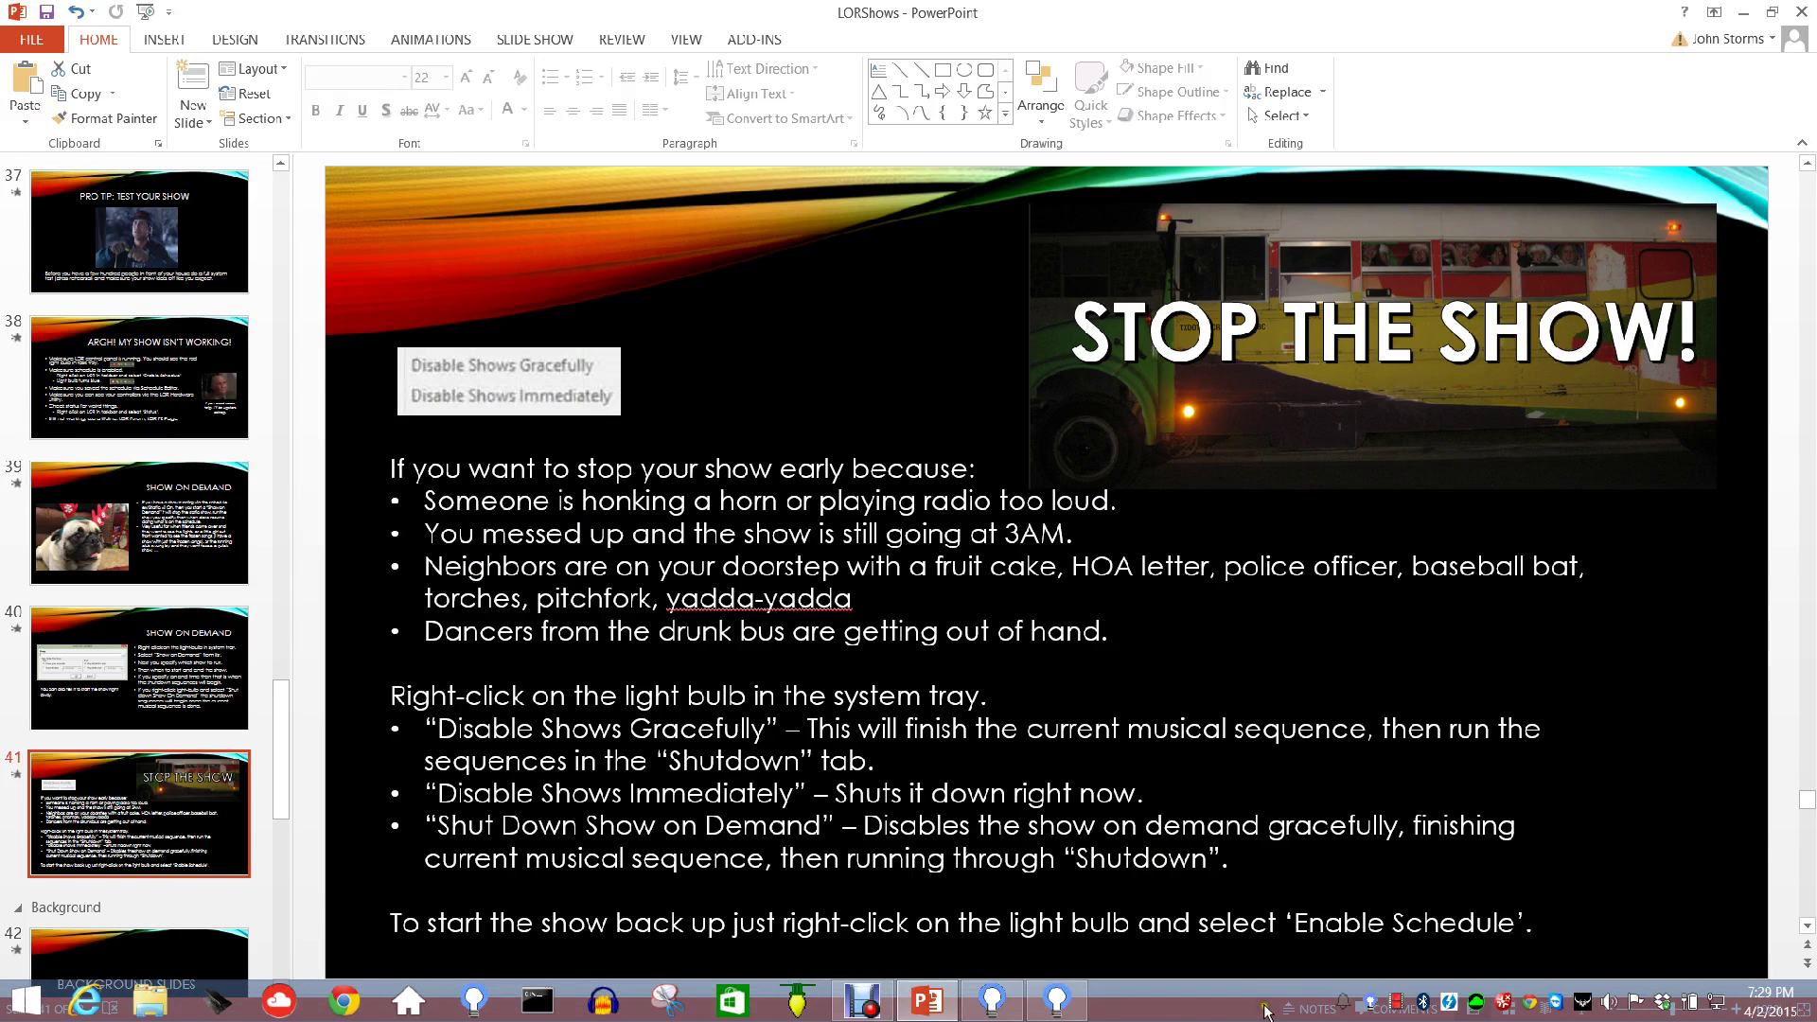
pyautogui.rightClick(1371, 1002)
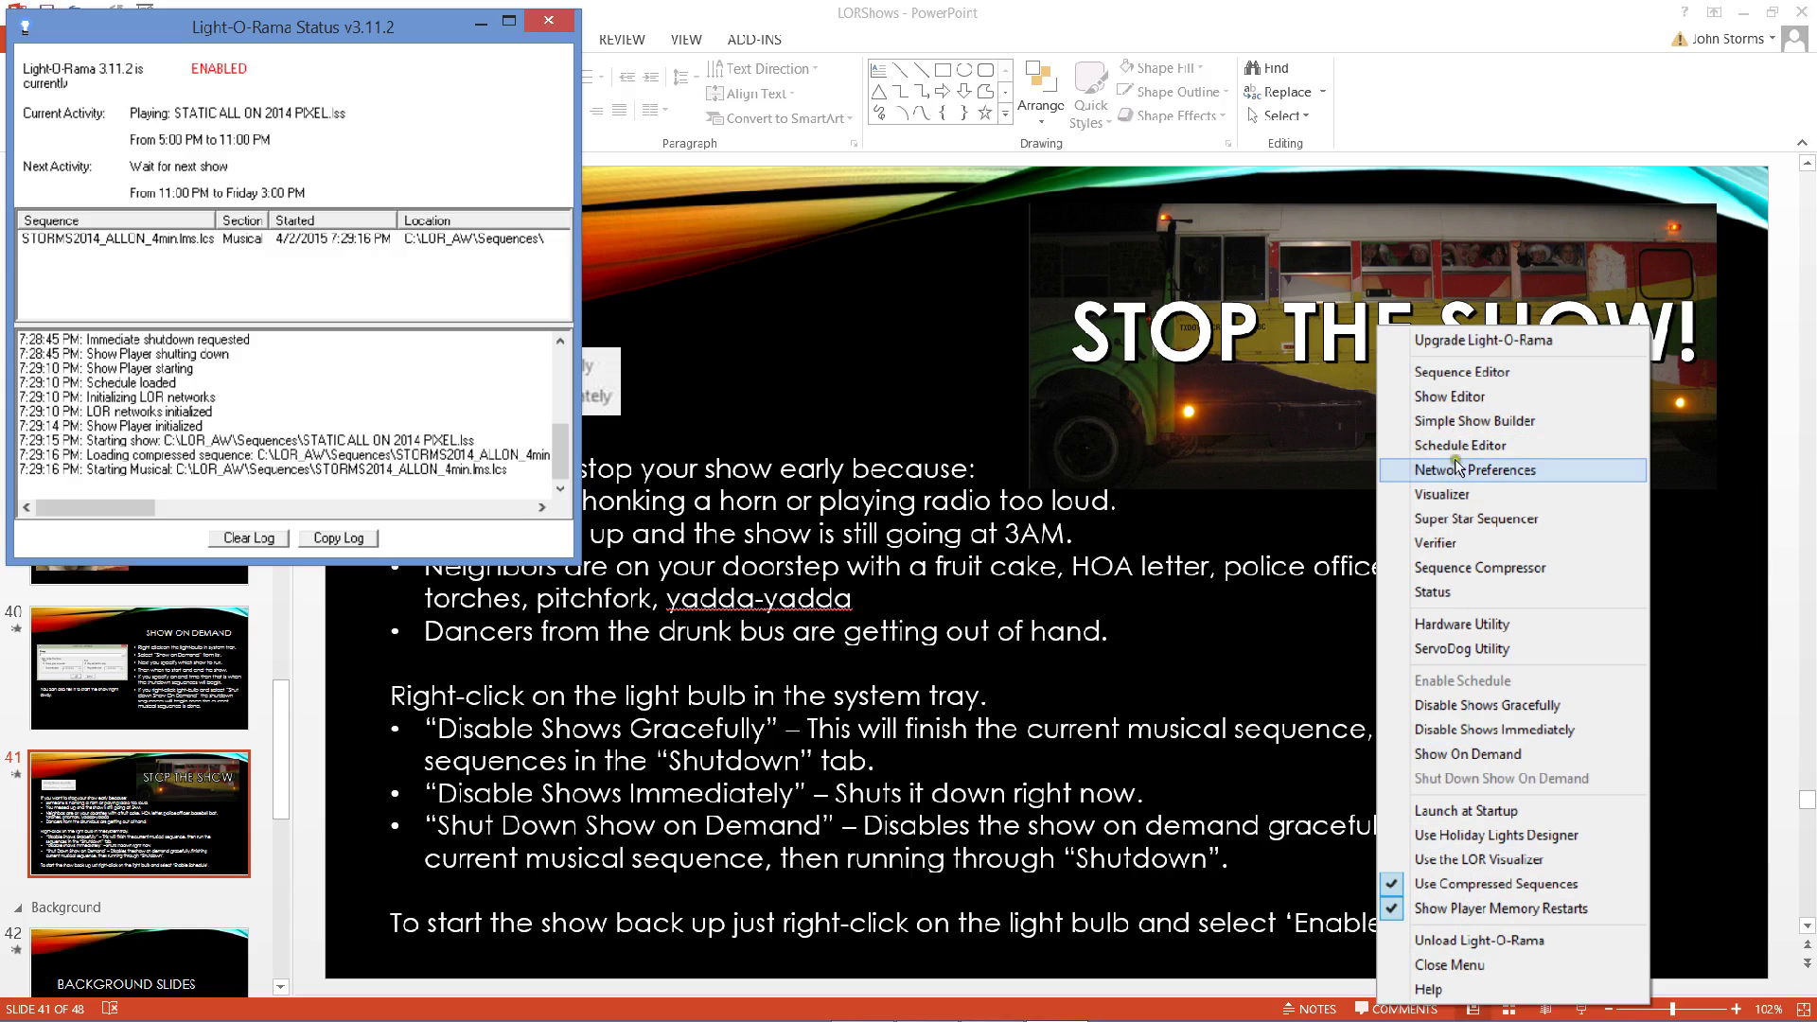
# - Open the Verifier in single-sequence mode, dismissing the missing sequence file error
pyautogui.click(1449, 544)
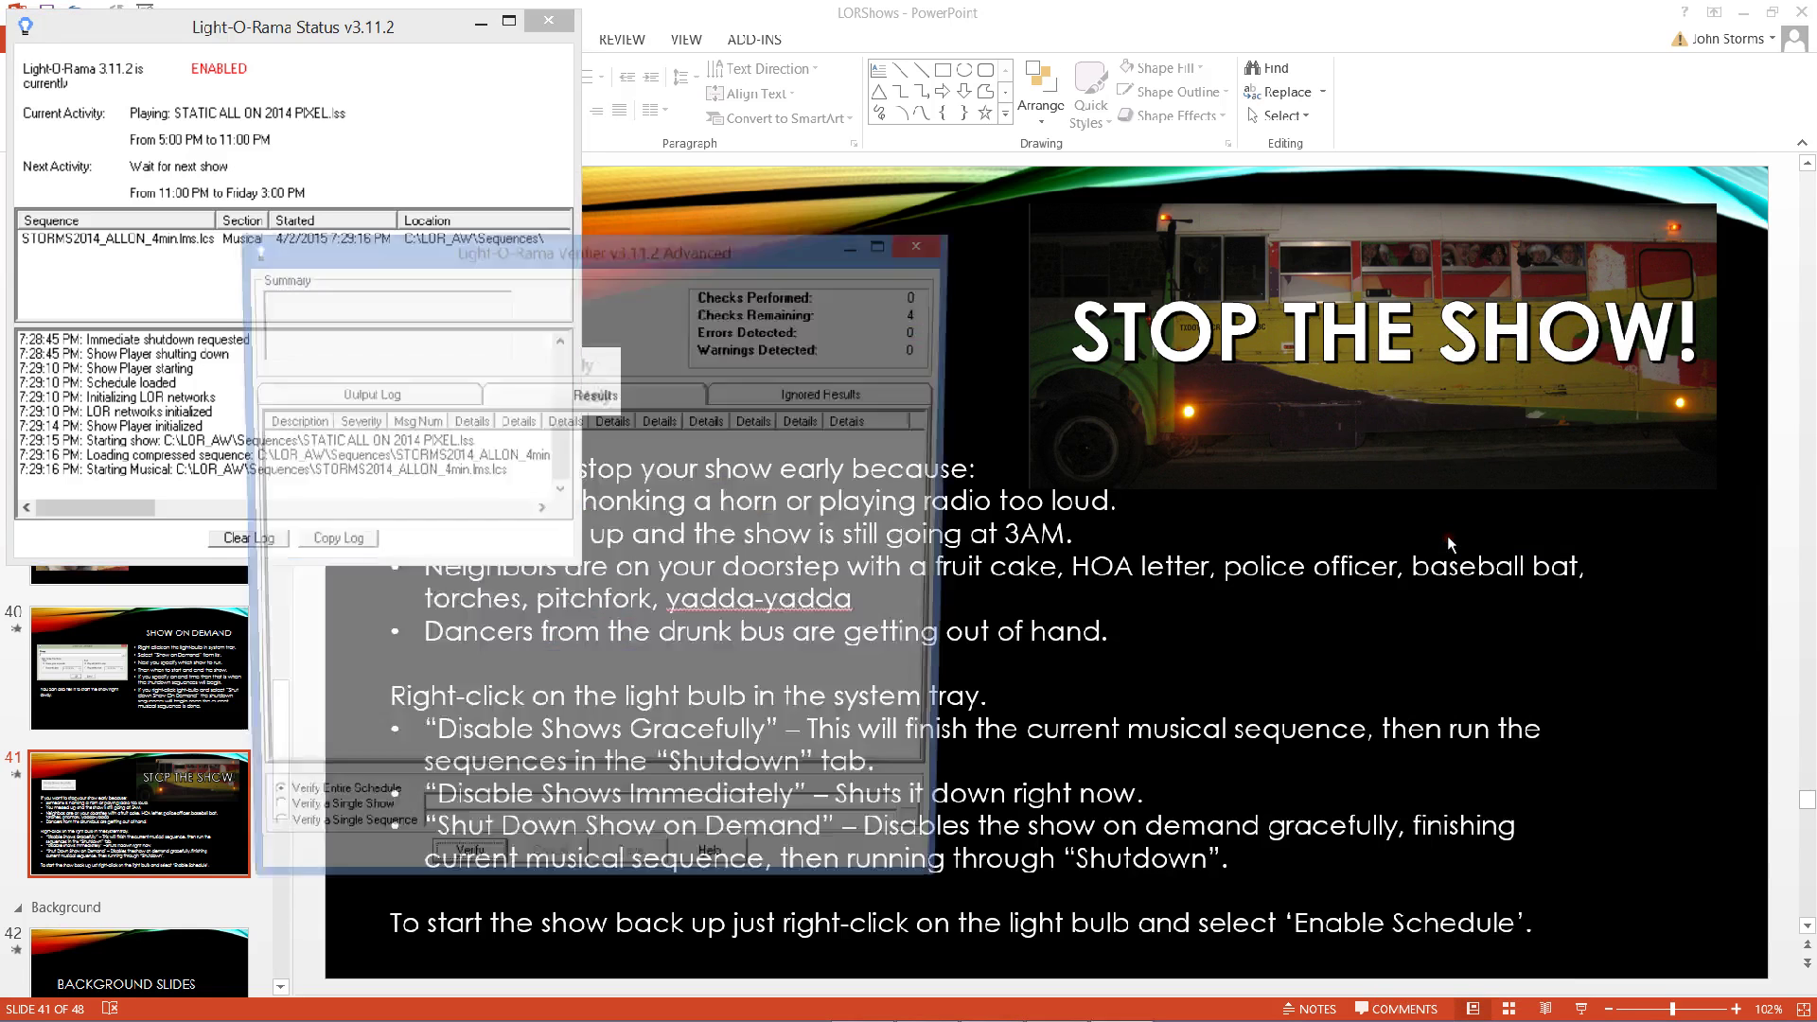
pyautogui.moveTo(669, 239); pyautogui.dragTo(1179, 82)
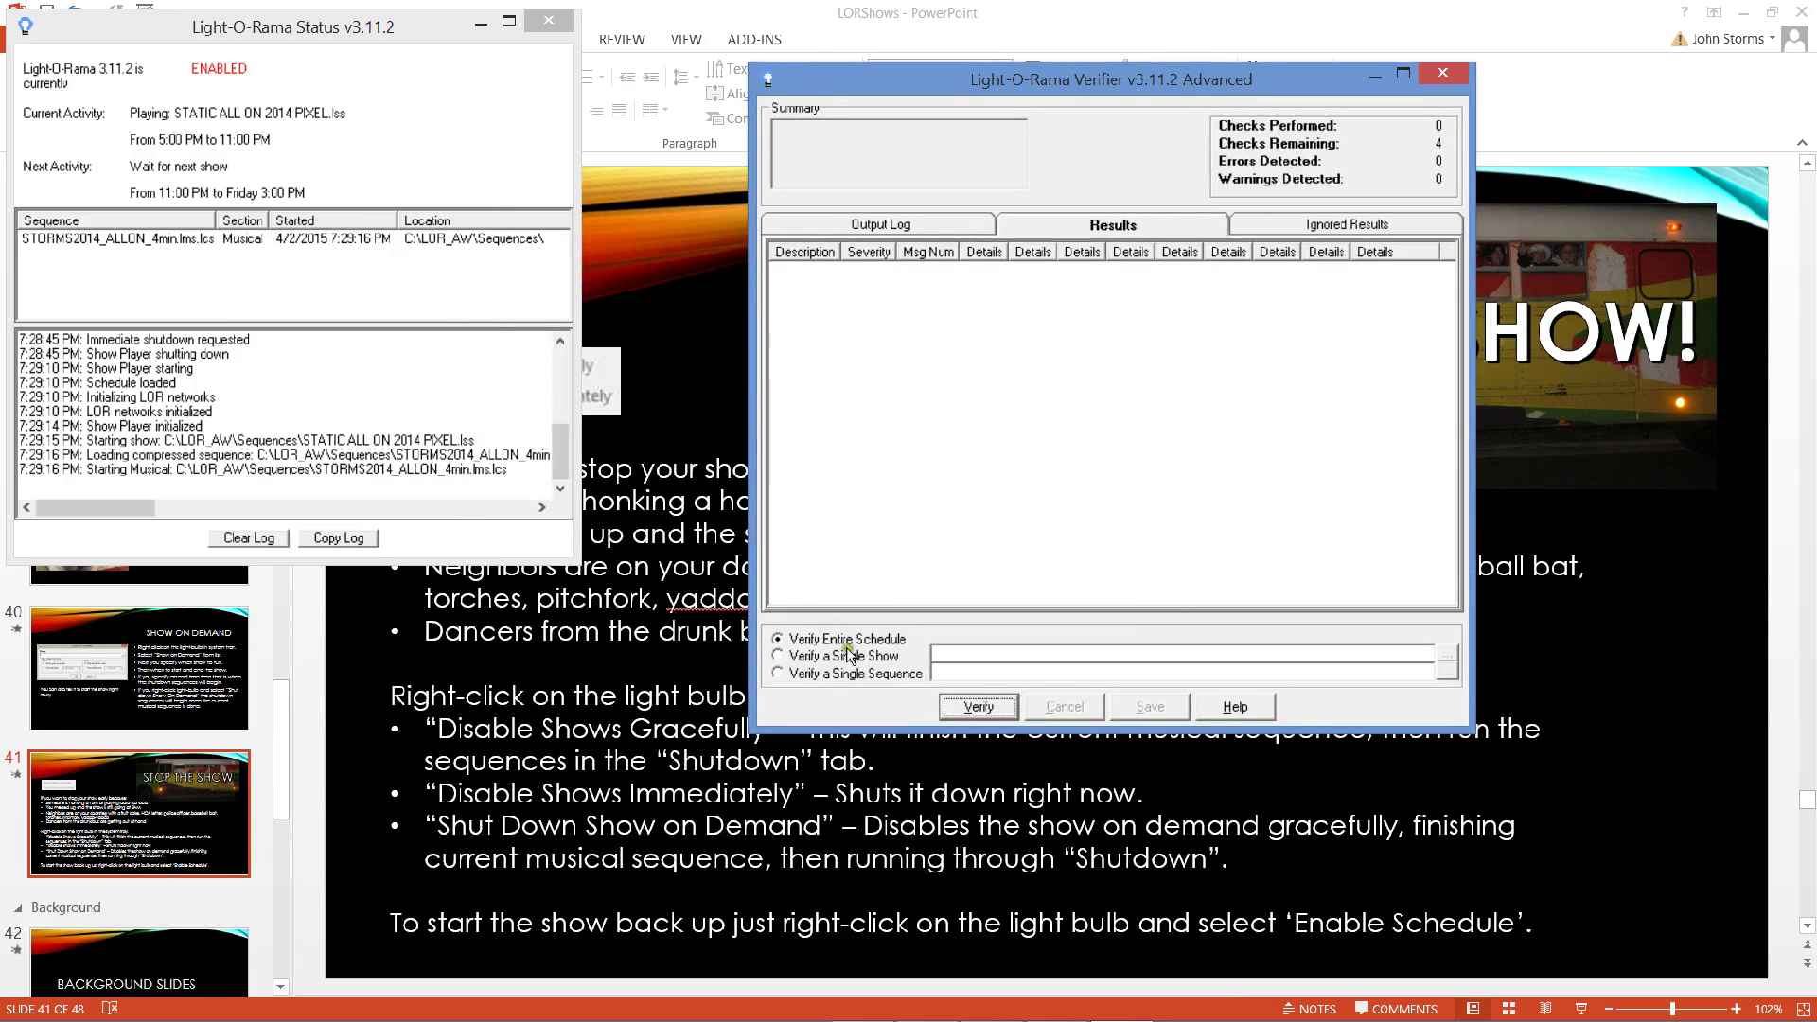
pyautogui.click(833, 677)
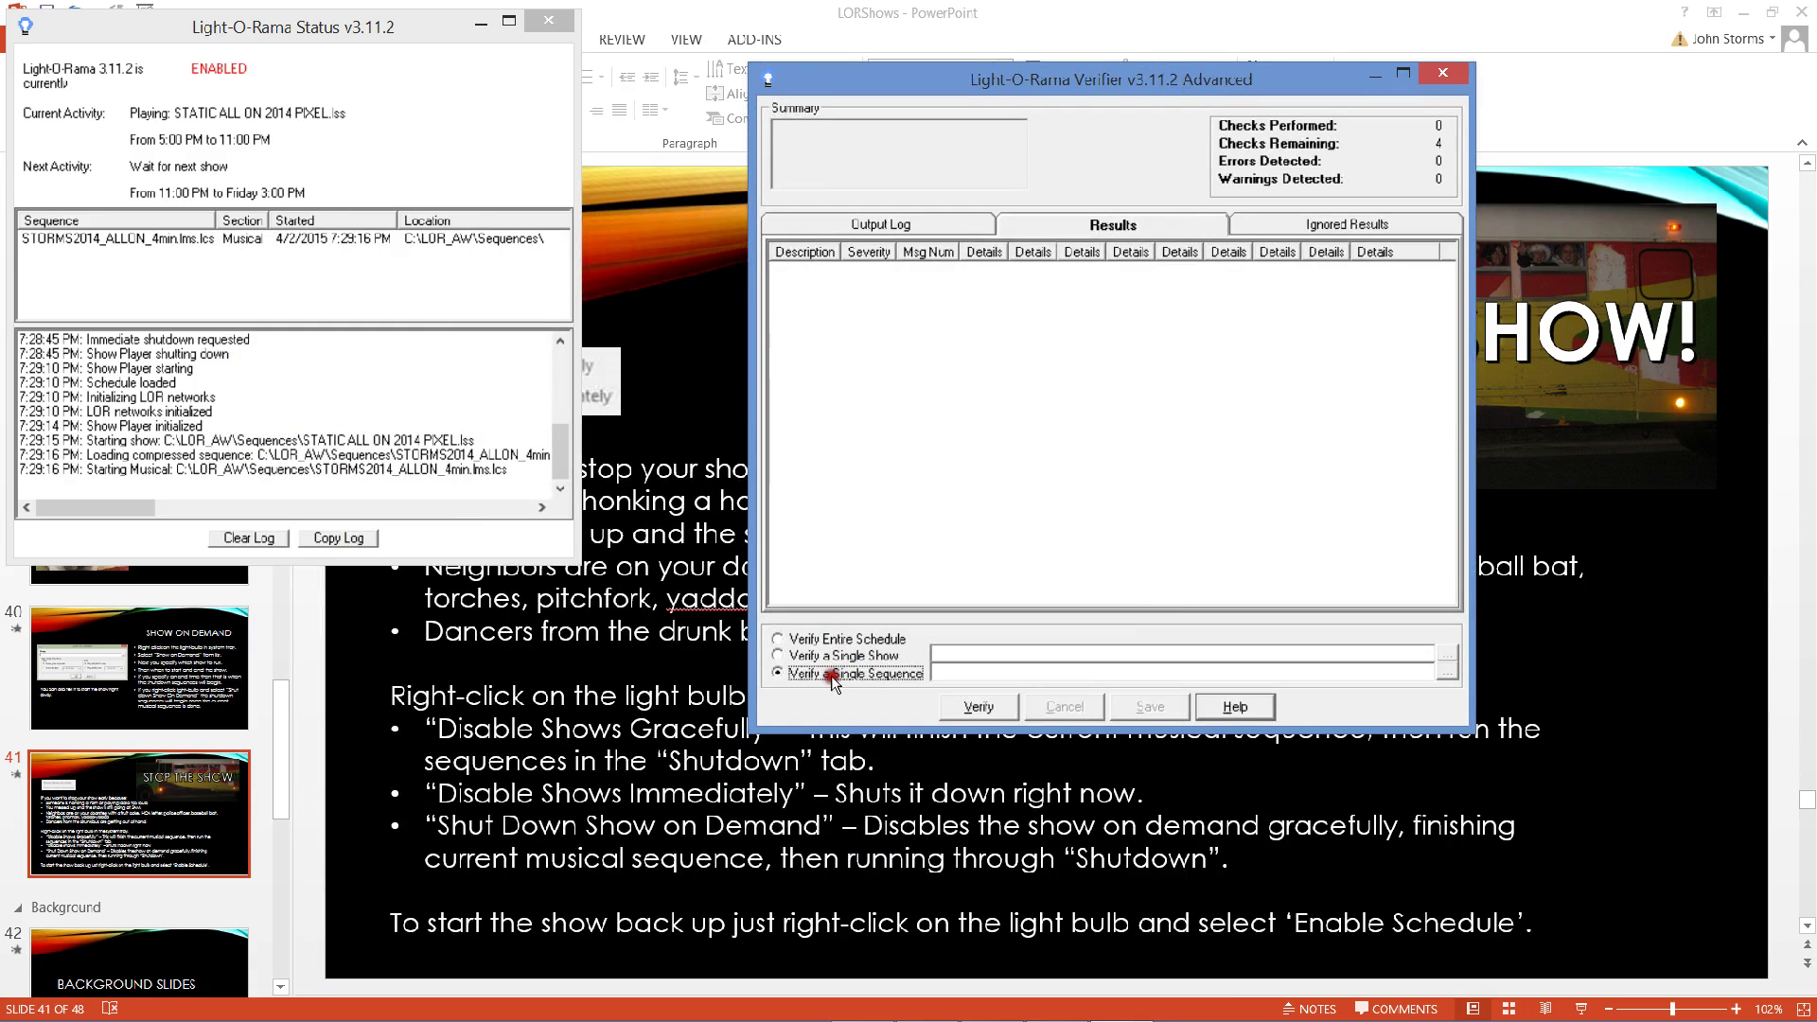
pyautogui.click(990, 710)
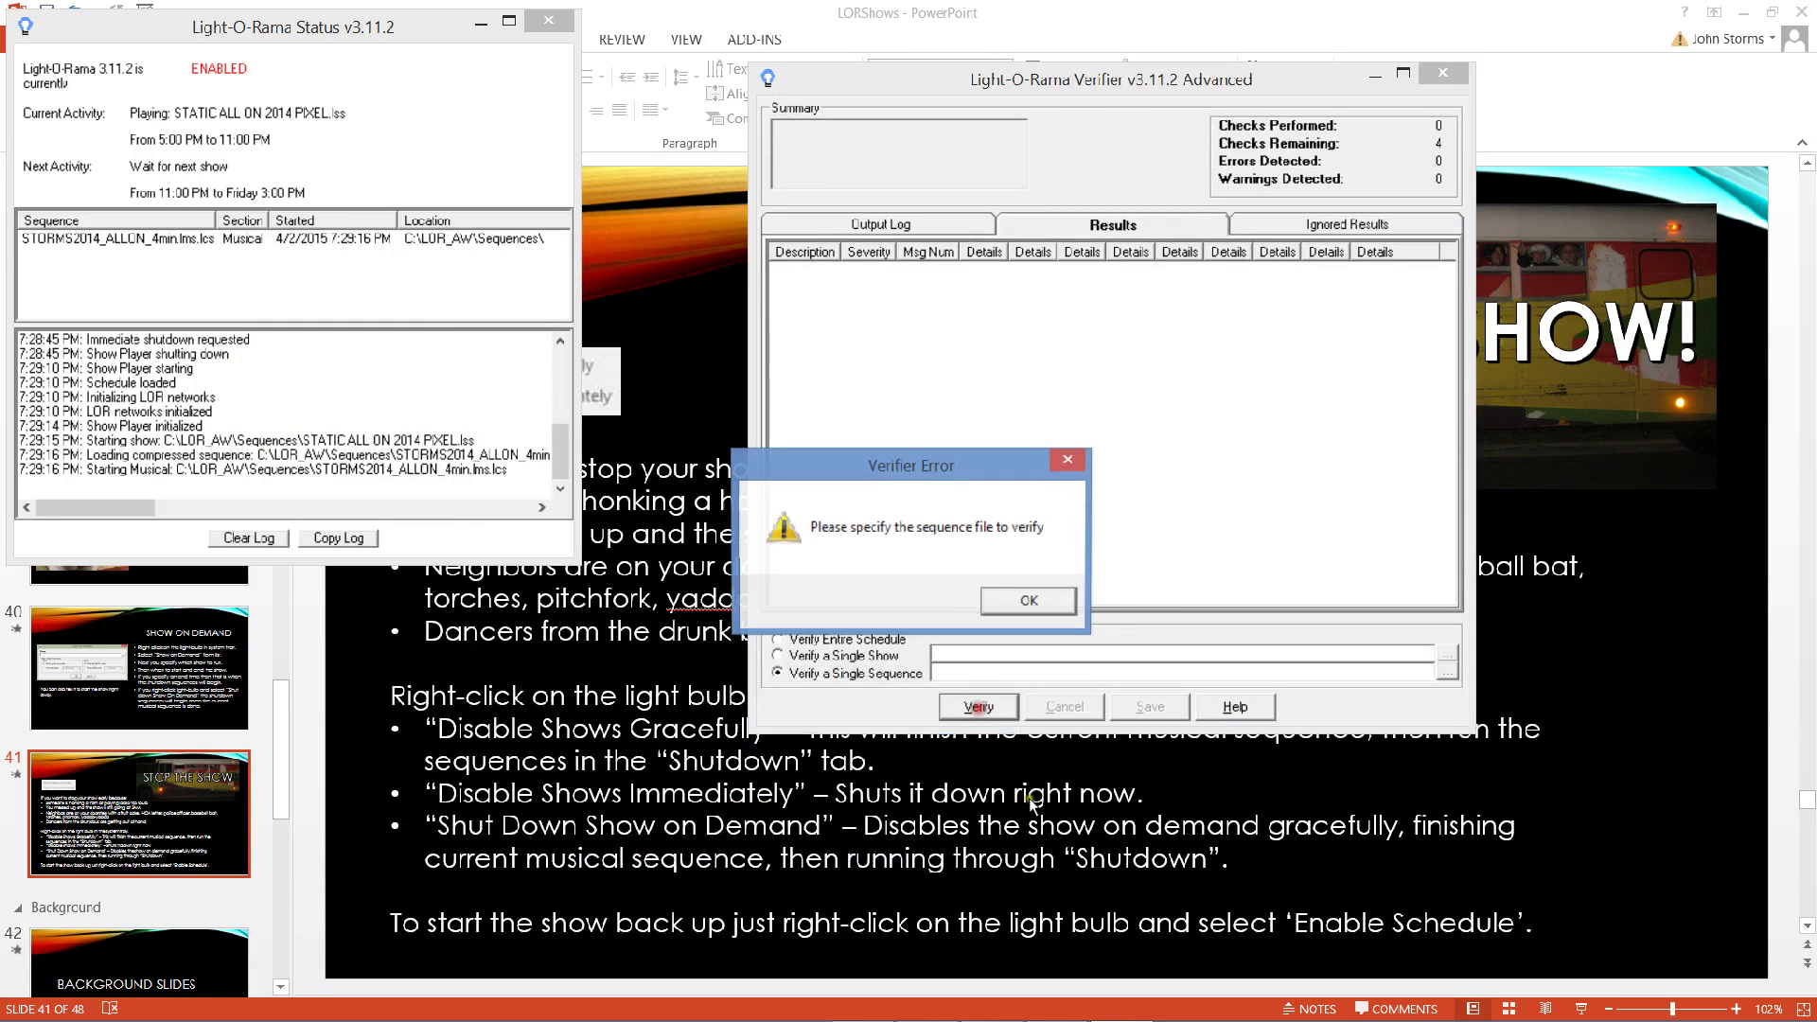
pyautogui.click(1031, 606)
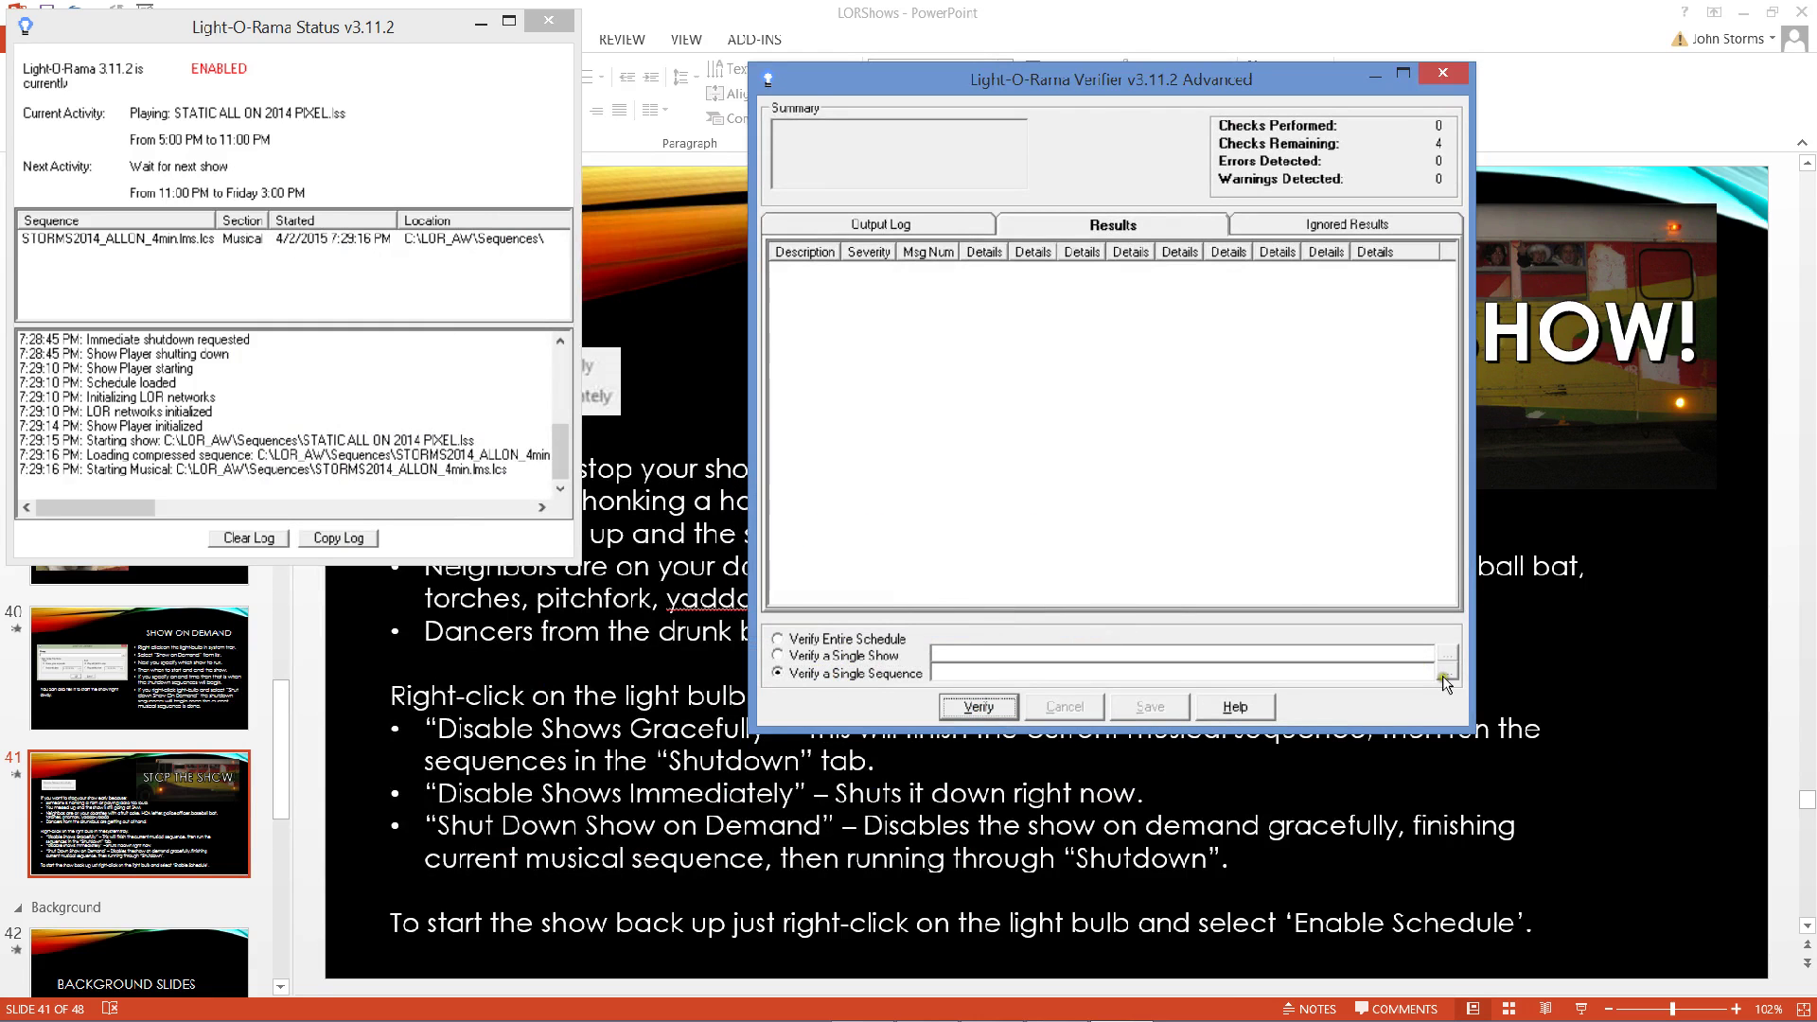
# - Pick STORMS2012_AW_bumper_Hallelujah.lms from the 2012 folder and verify it
pyautogui.click(1446, 670)
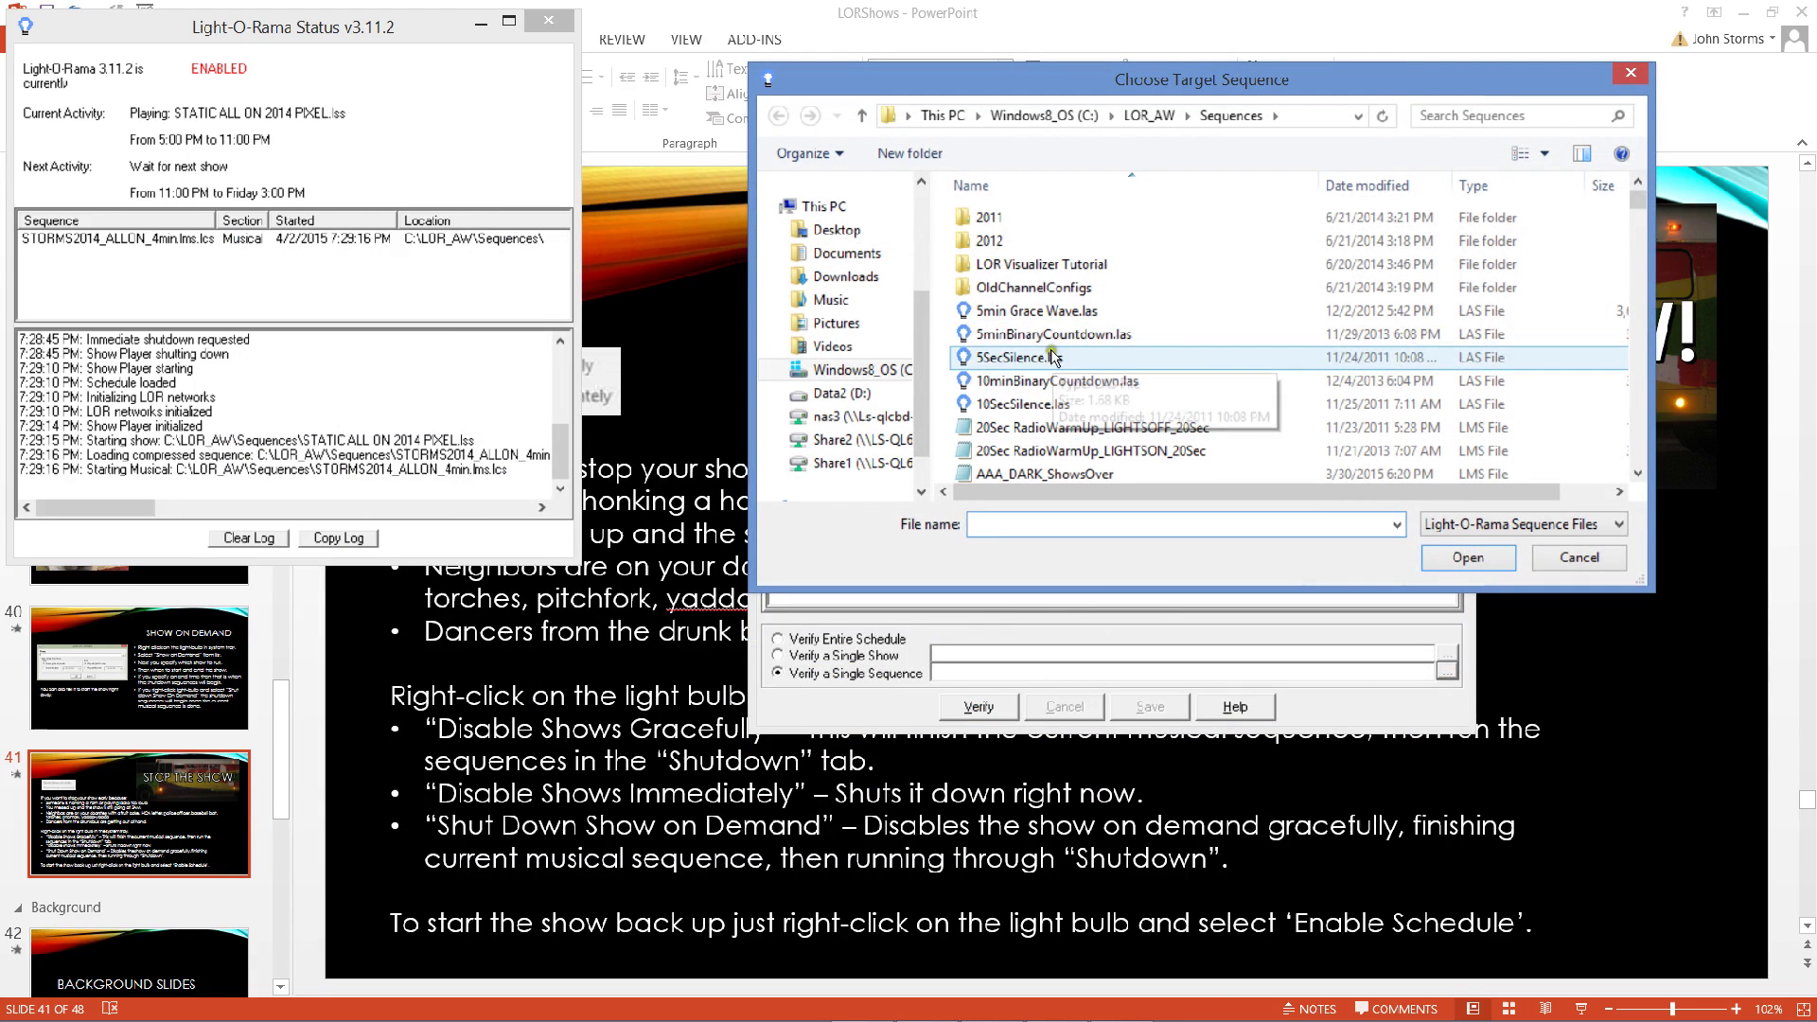
pyautogui.doubleClick(991, 241)
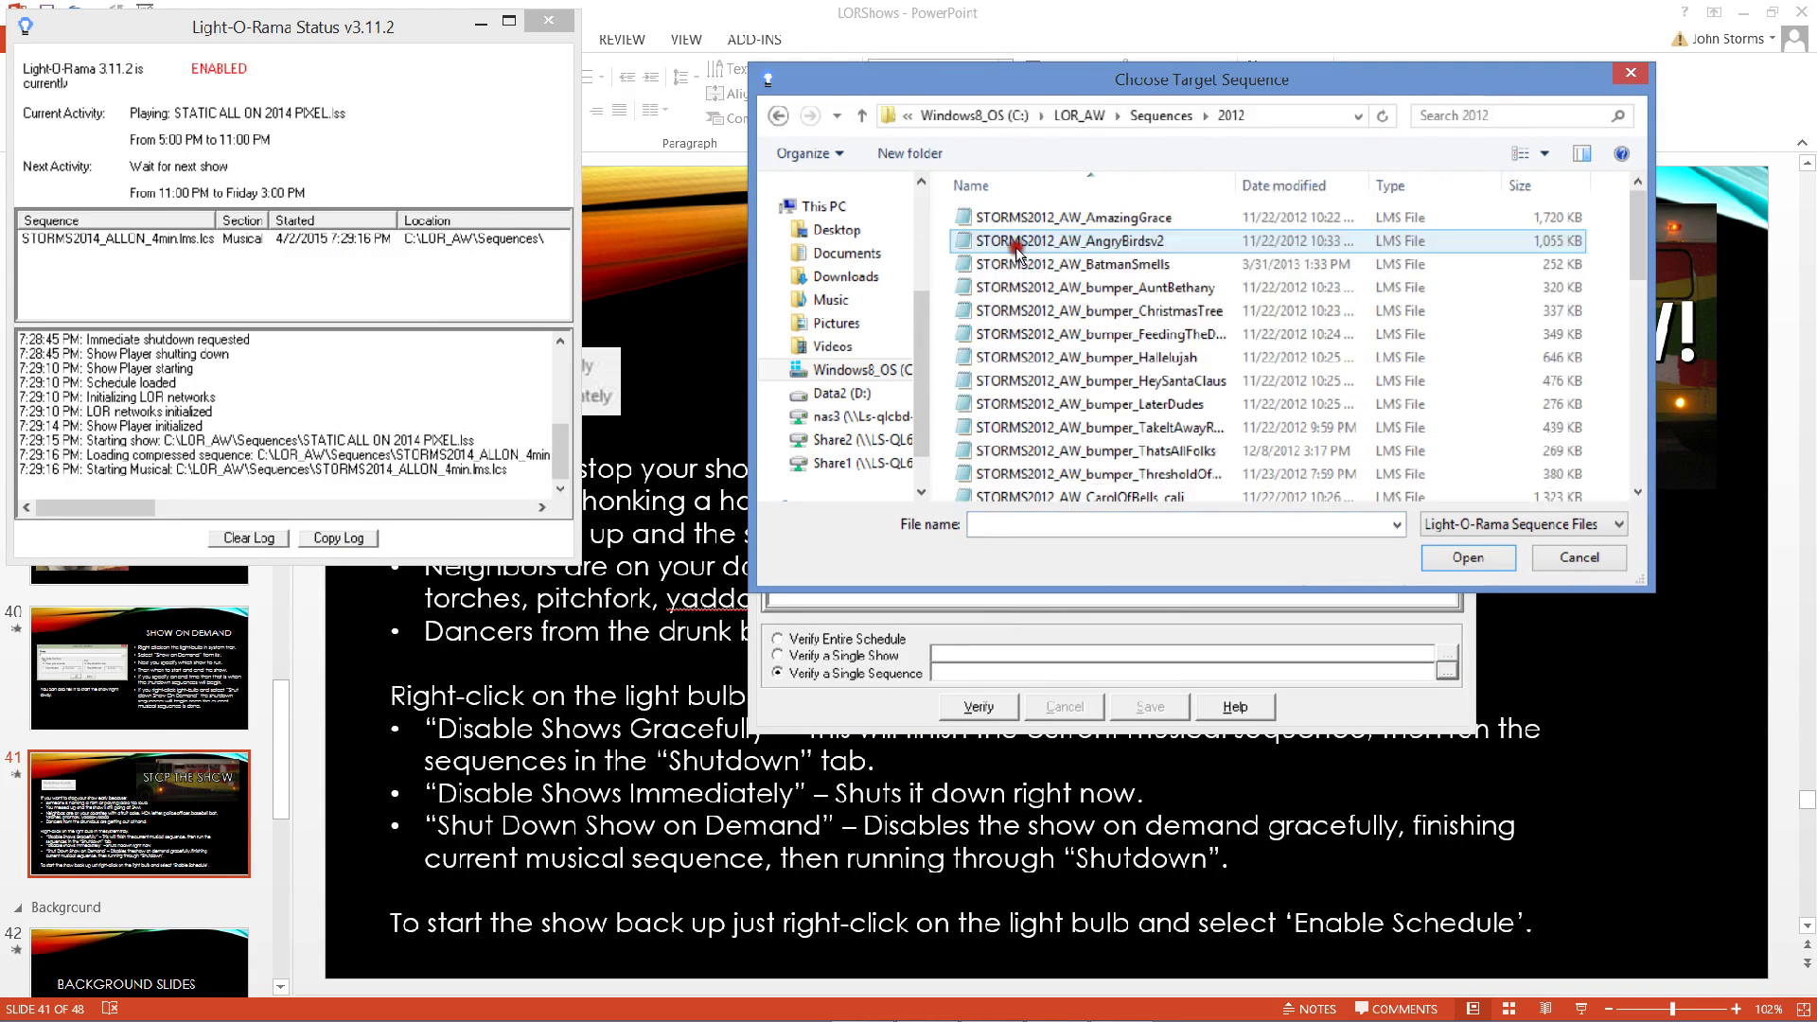
pyautogui.doubleClick(1149, 358)
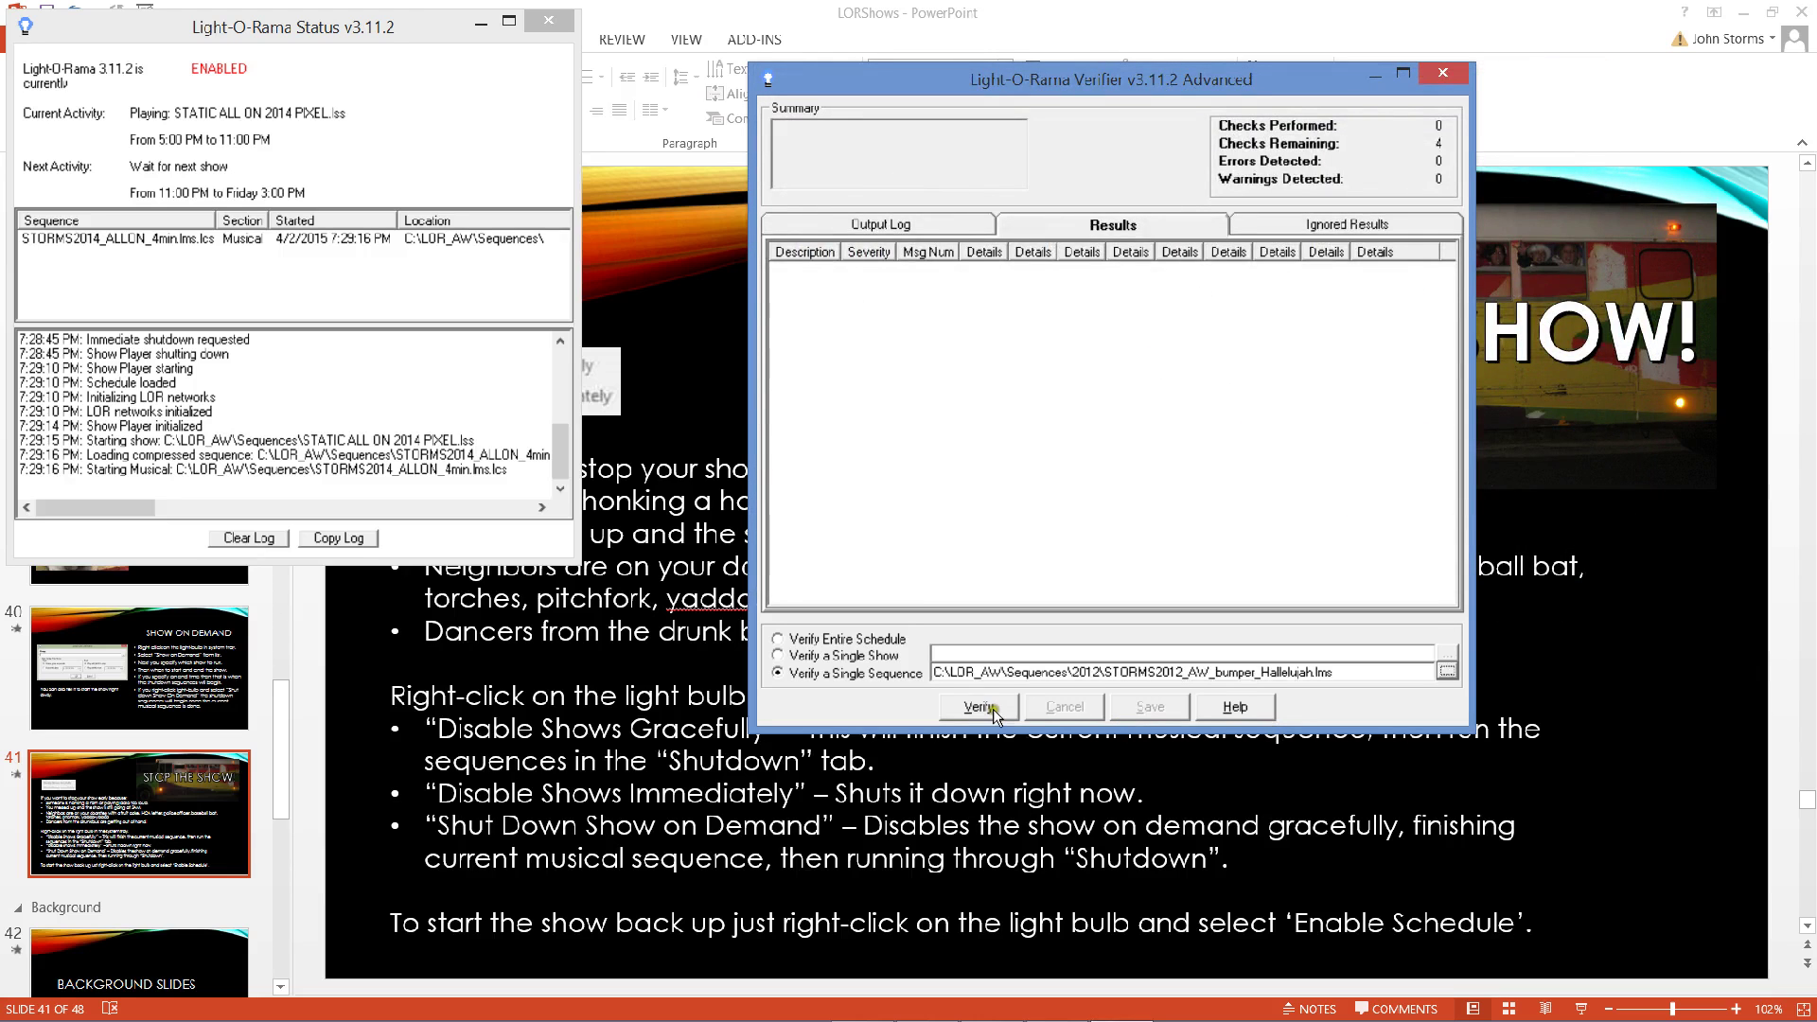
pyautogui.click(992, 708)
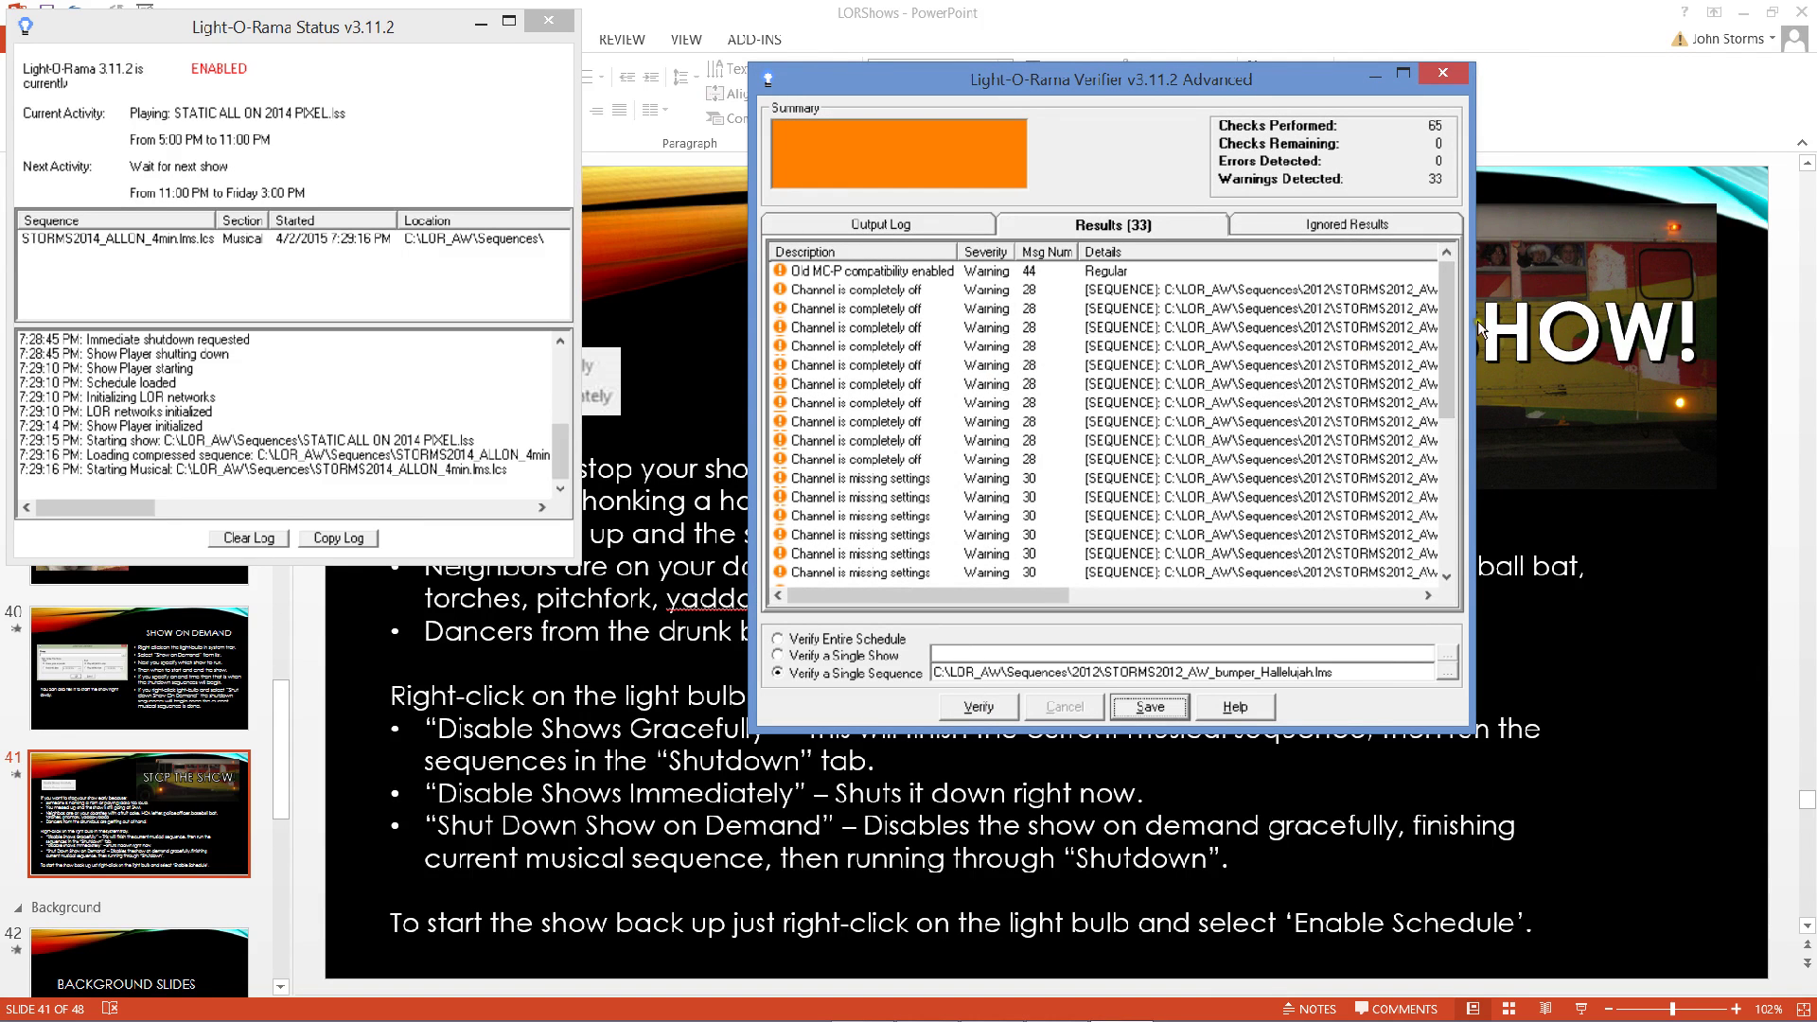
# - Widen the Verifier and inspect the 'channel completely off' warnings
pyautogui.moveTo(1478, 321); pyautogui.dragTo(1630, 307)
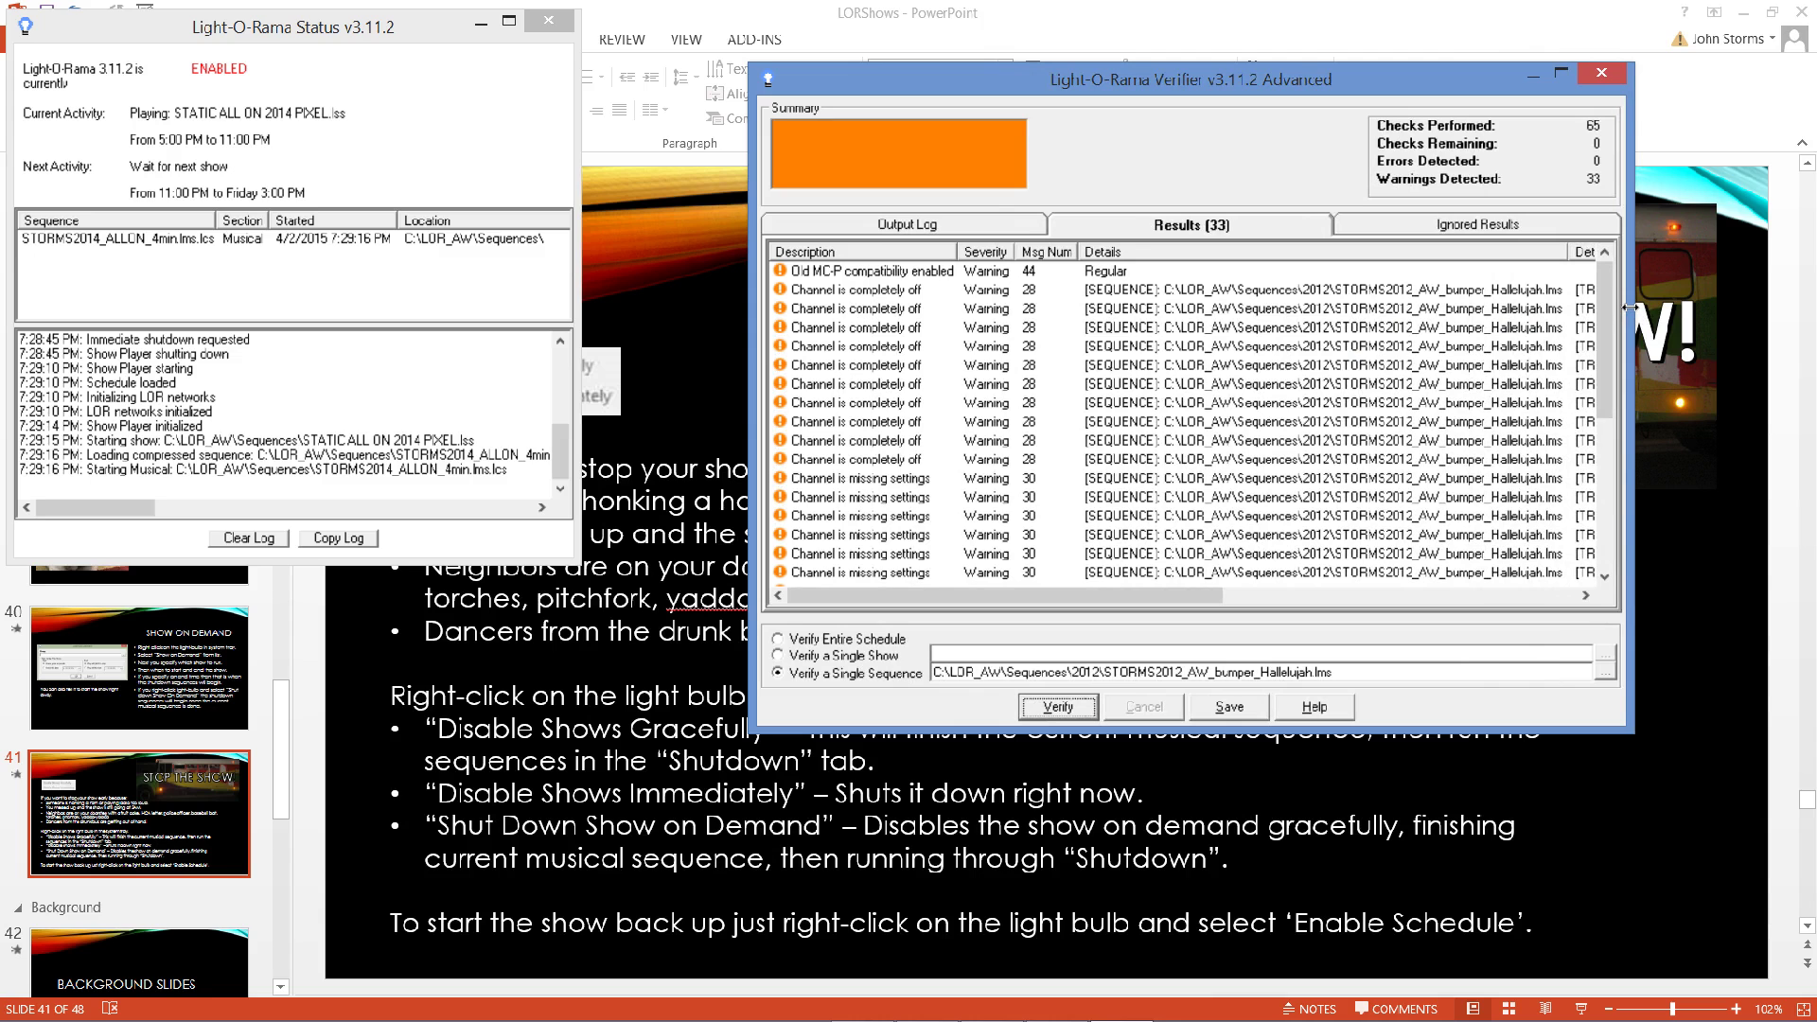
pyautogui.click(834, 289)
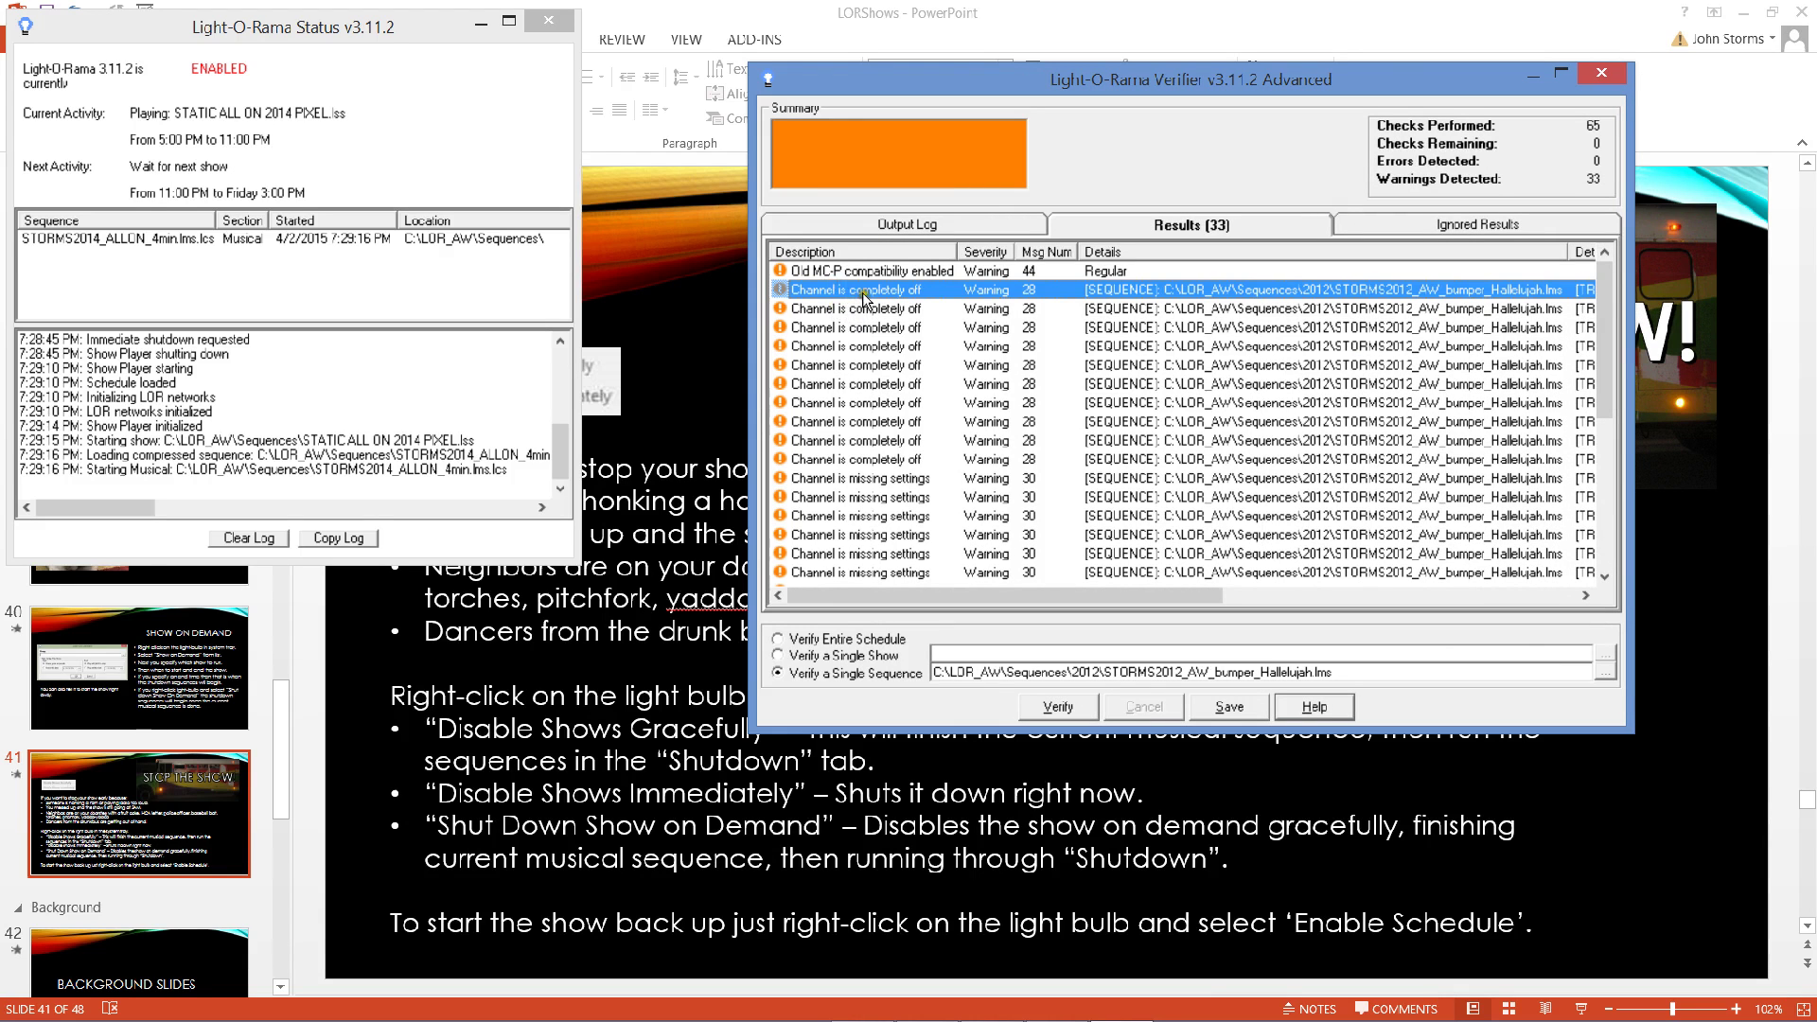
pyautogui.click(890, 331)
pyautogui.click(898, 292)
pyautogui.moveTo(1207, 596); pyautogui.dragTo(1479, 596)
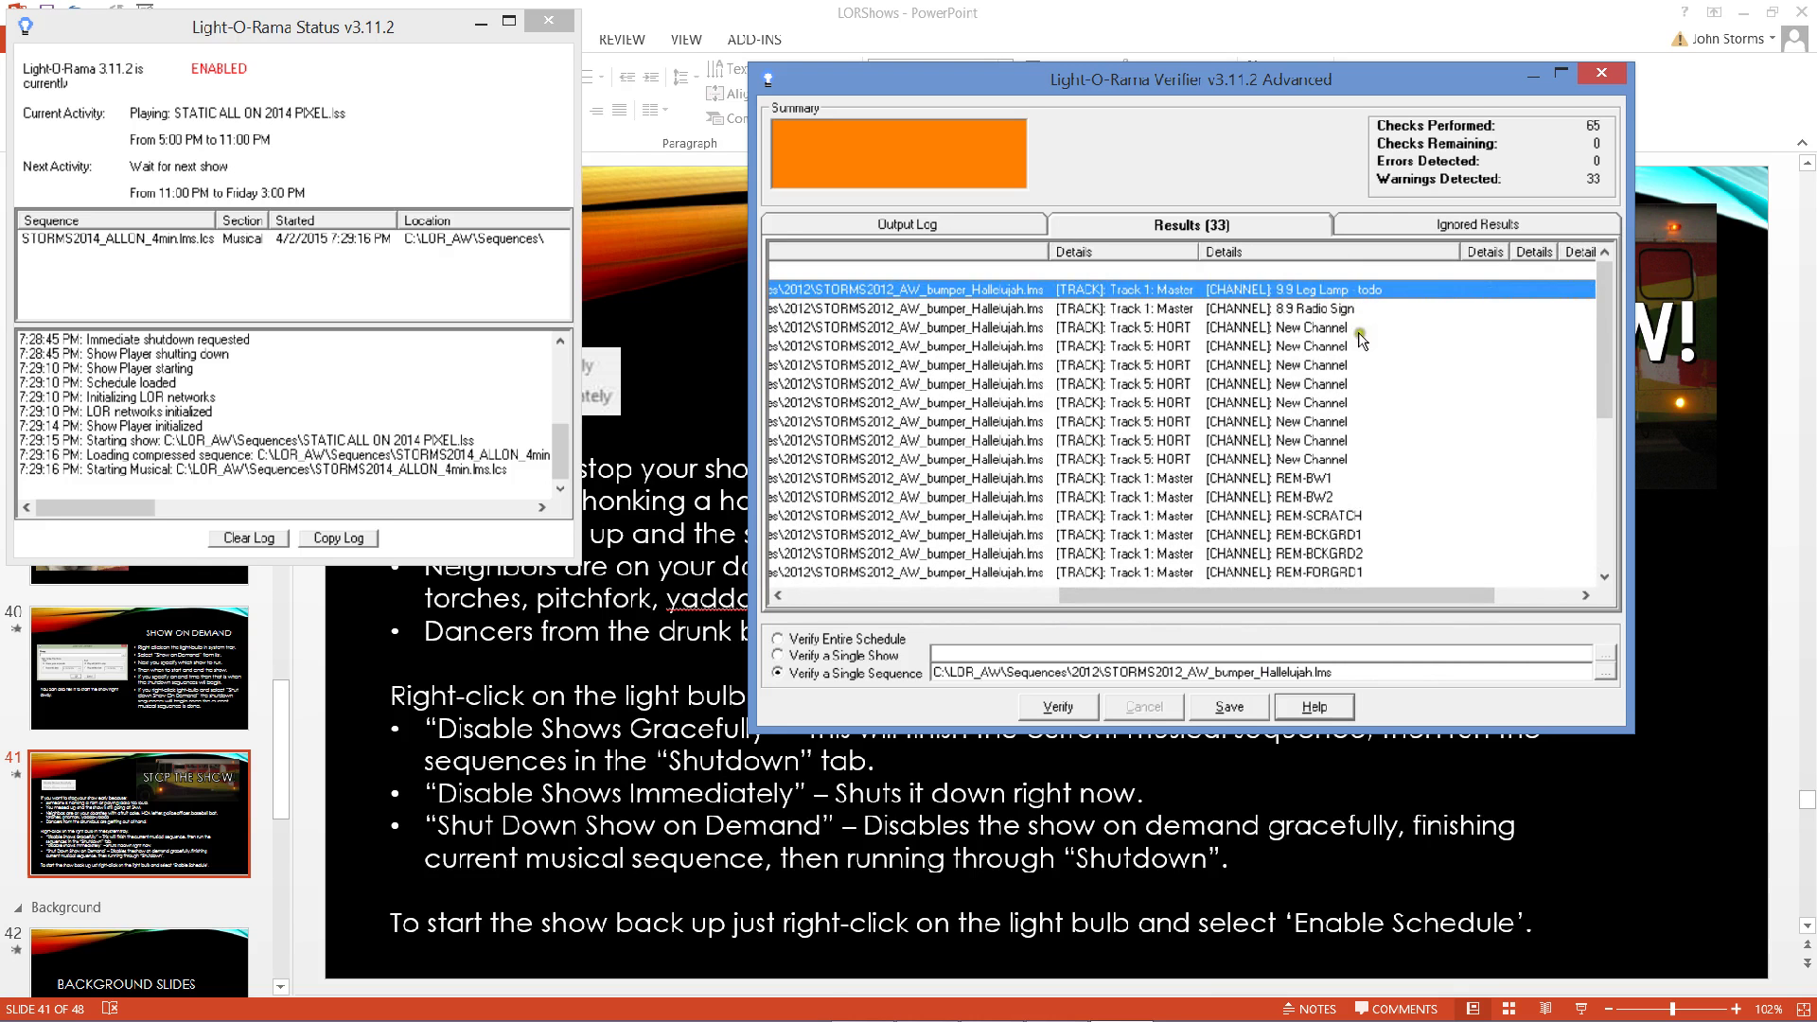
# - Step through warnings for 8.9 Radio Sign, HORT New Channel, REM-BCKGRD2, N-FS9 Burst and EVE ICI
pyautogui.click(1327, 305)
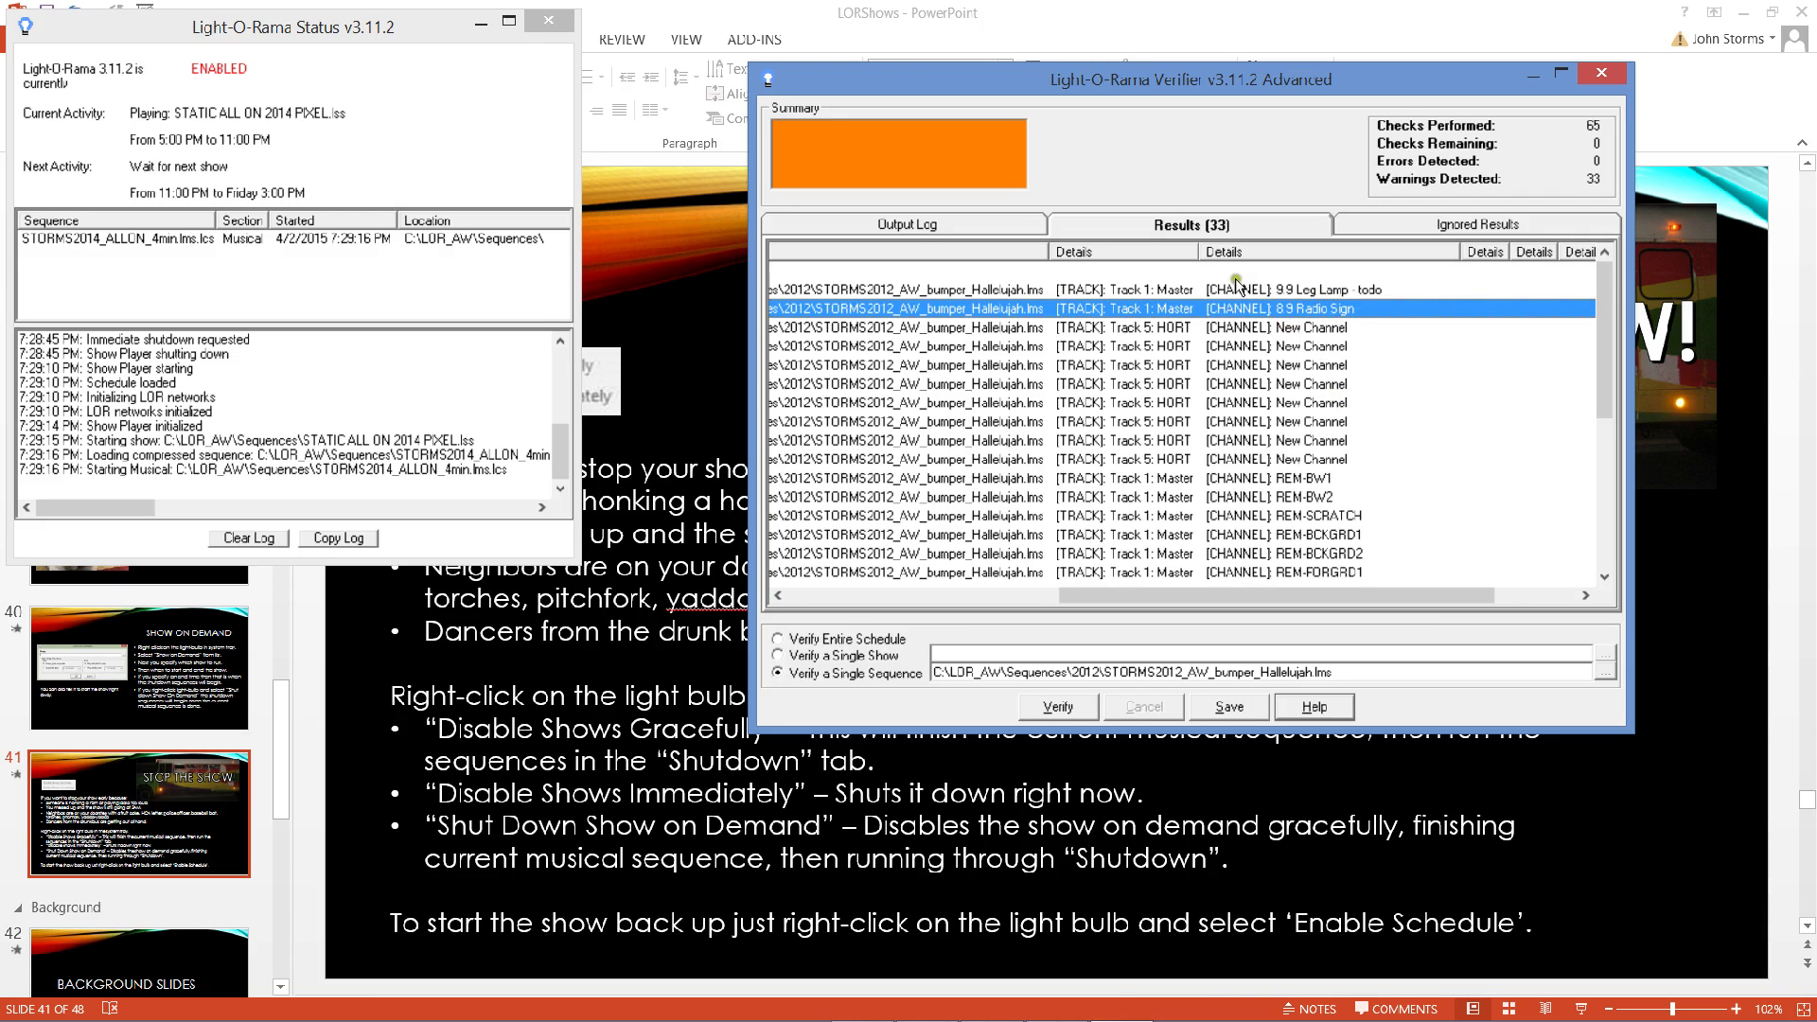
pyautogui.click(1330, 328)
pyautogui.click(1322, 367)
pyautogui.click(1320, 402)
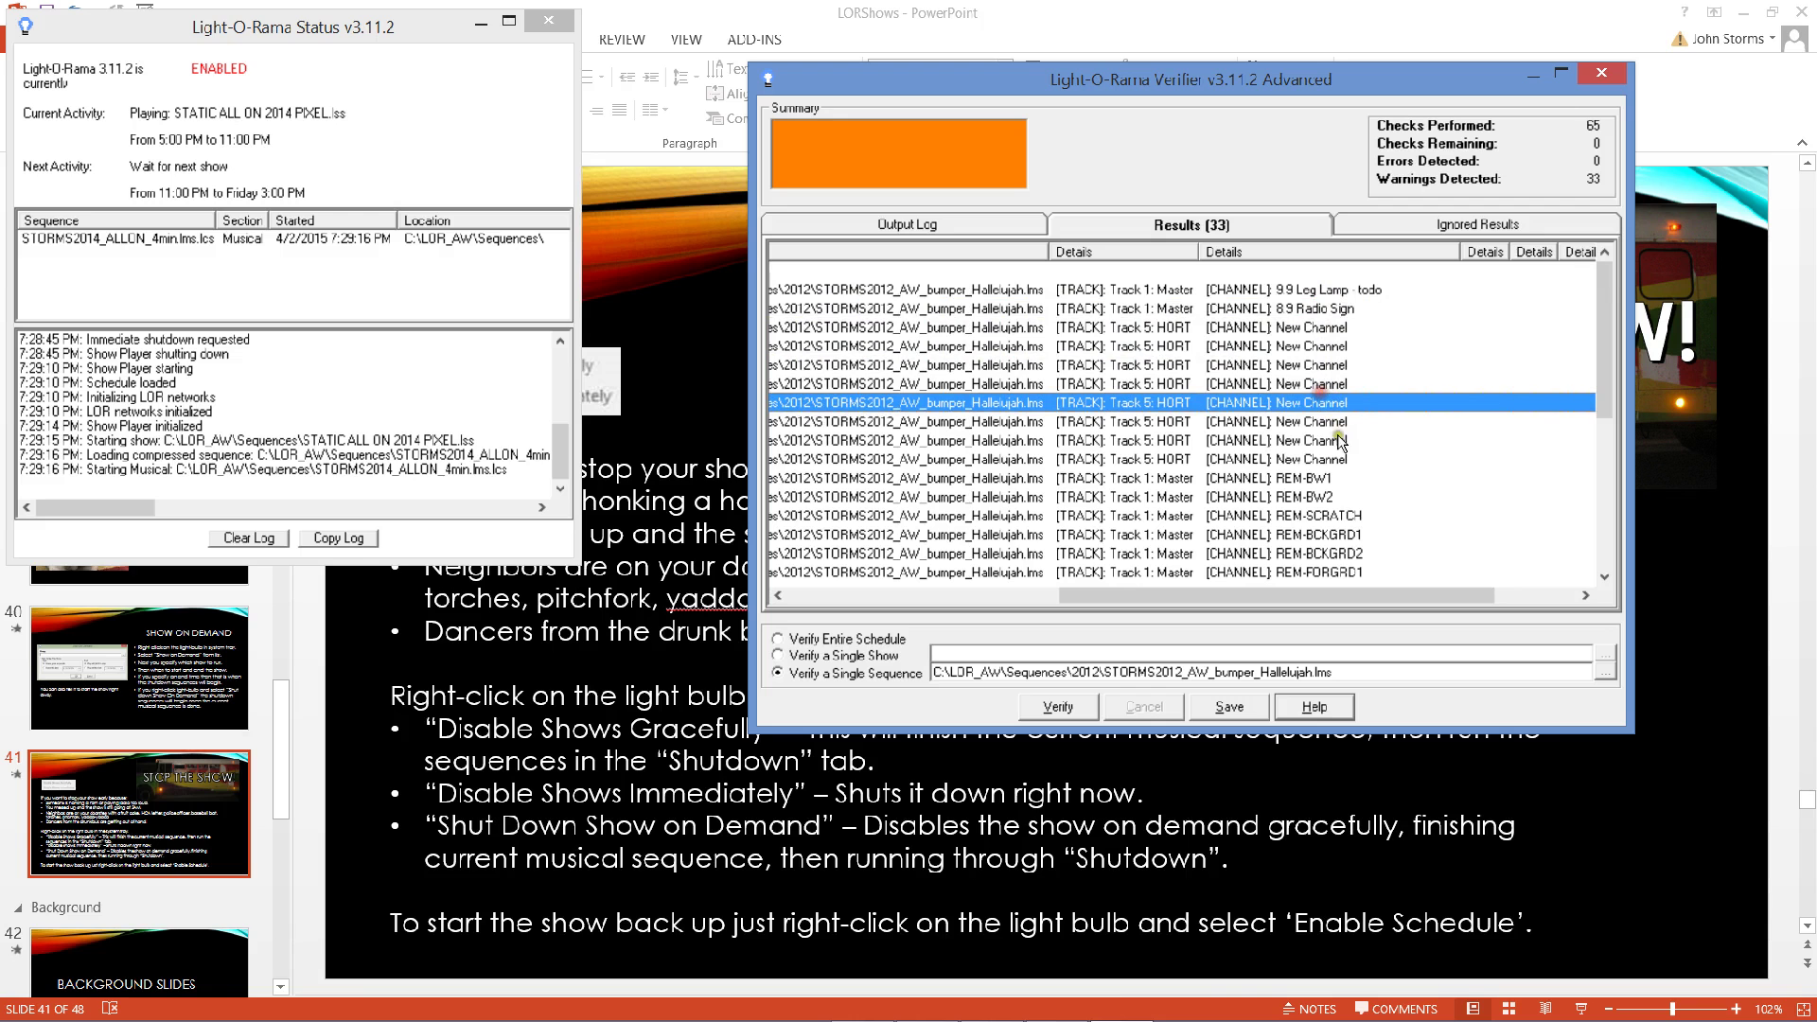
pyautogui.click(1264, 553)
pyautogui.scroll(-5, 1298, 512)
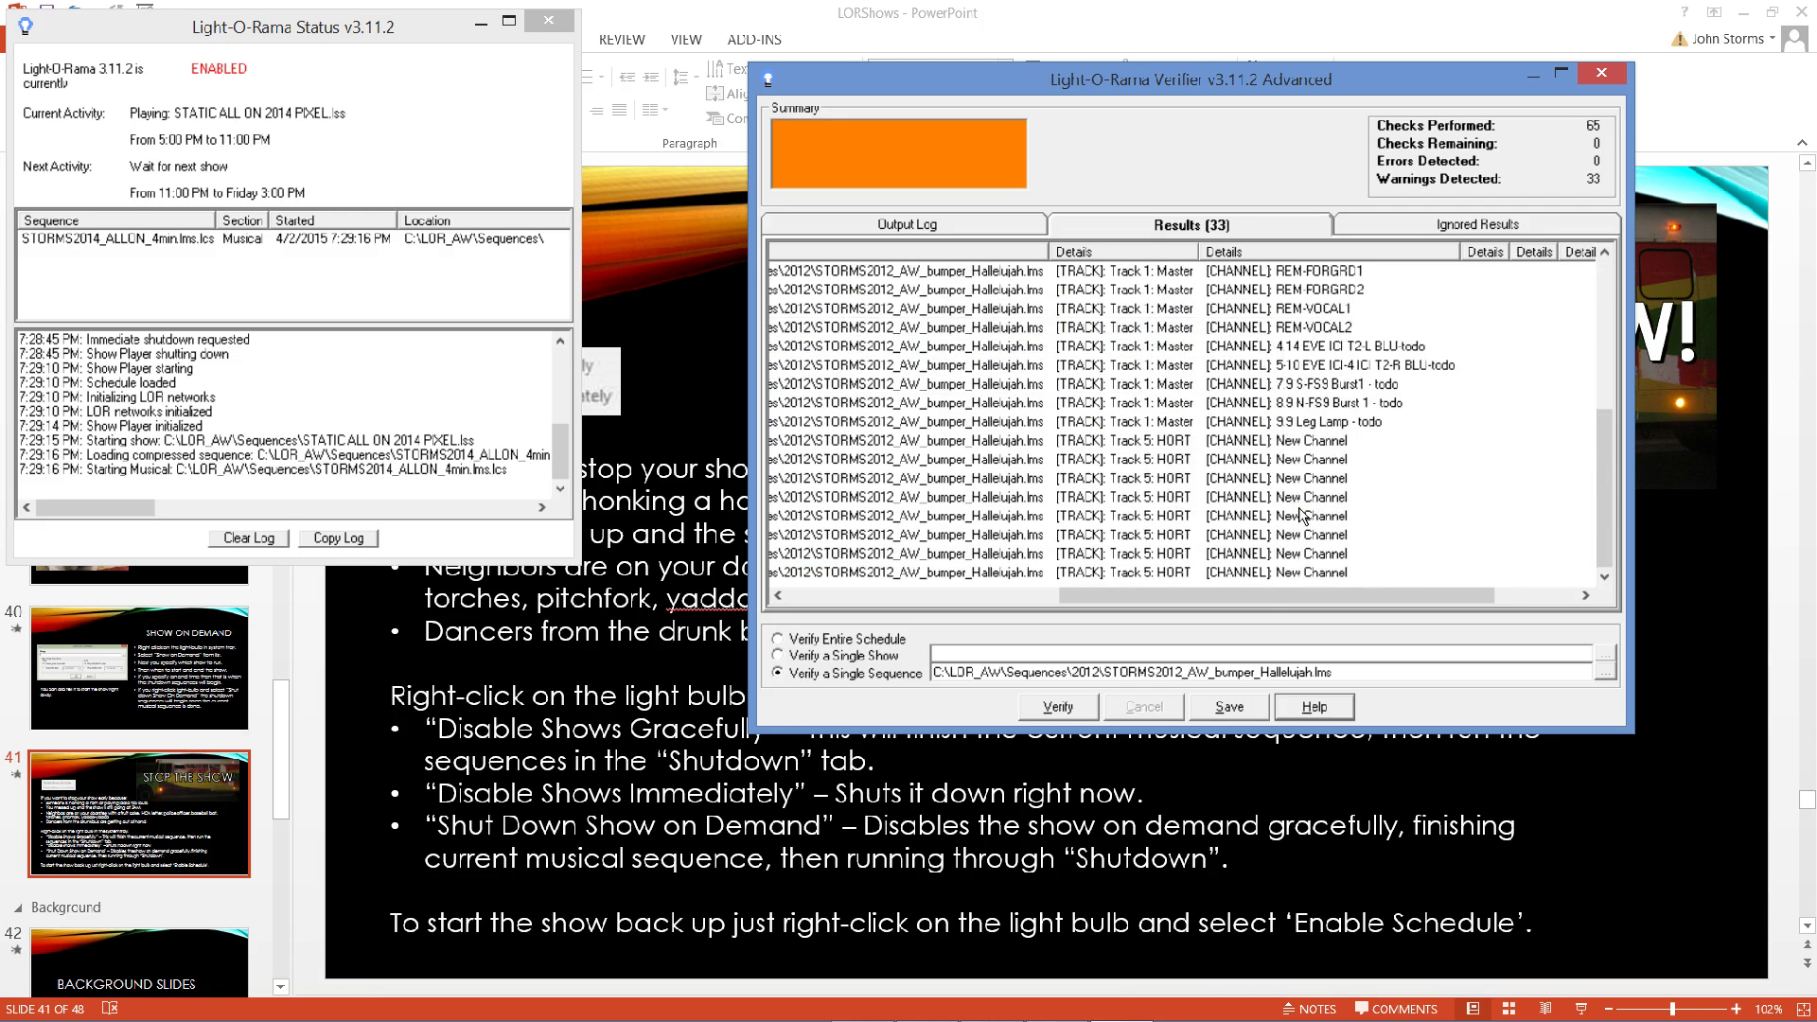
pyautogui.click(1323, 385)
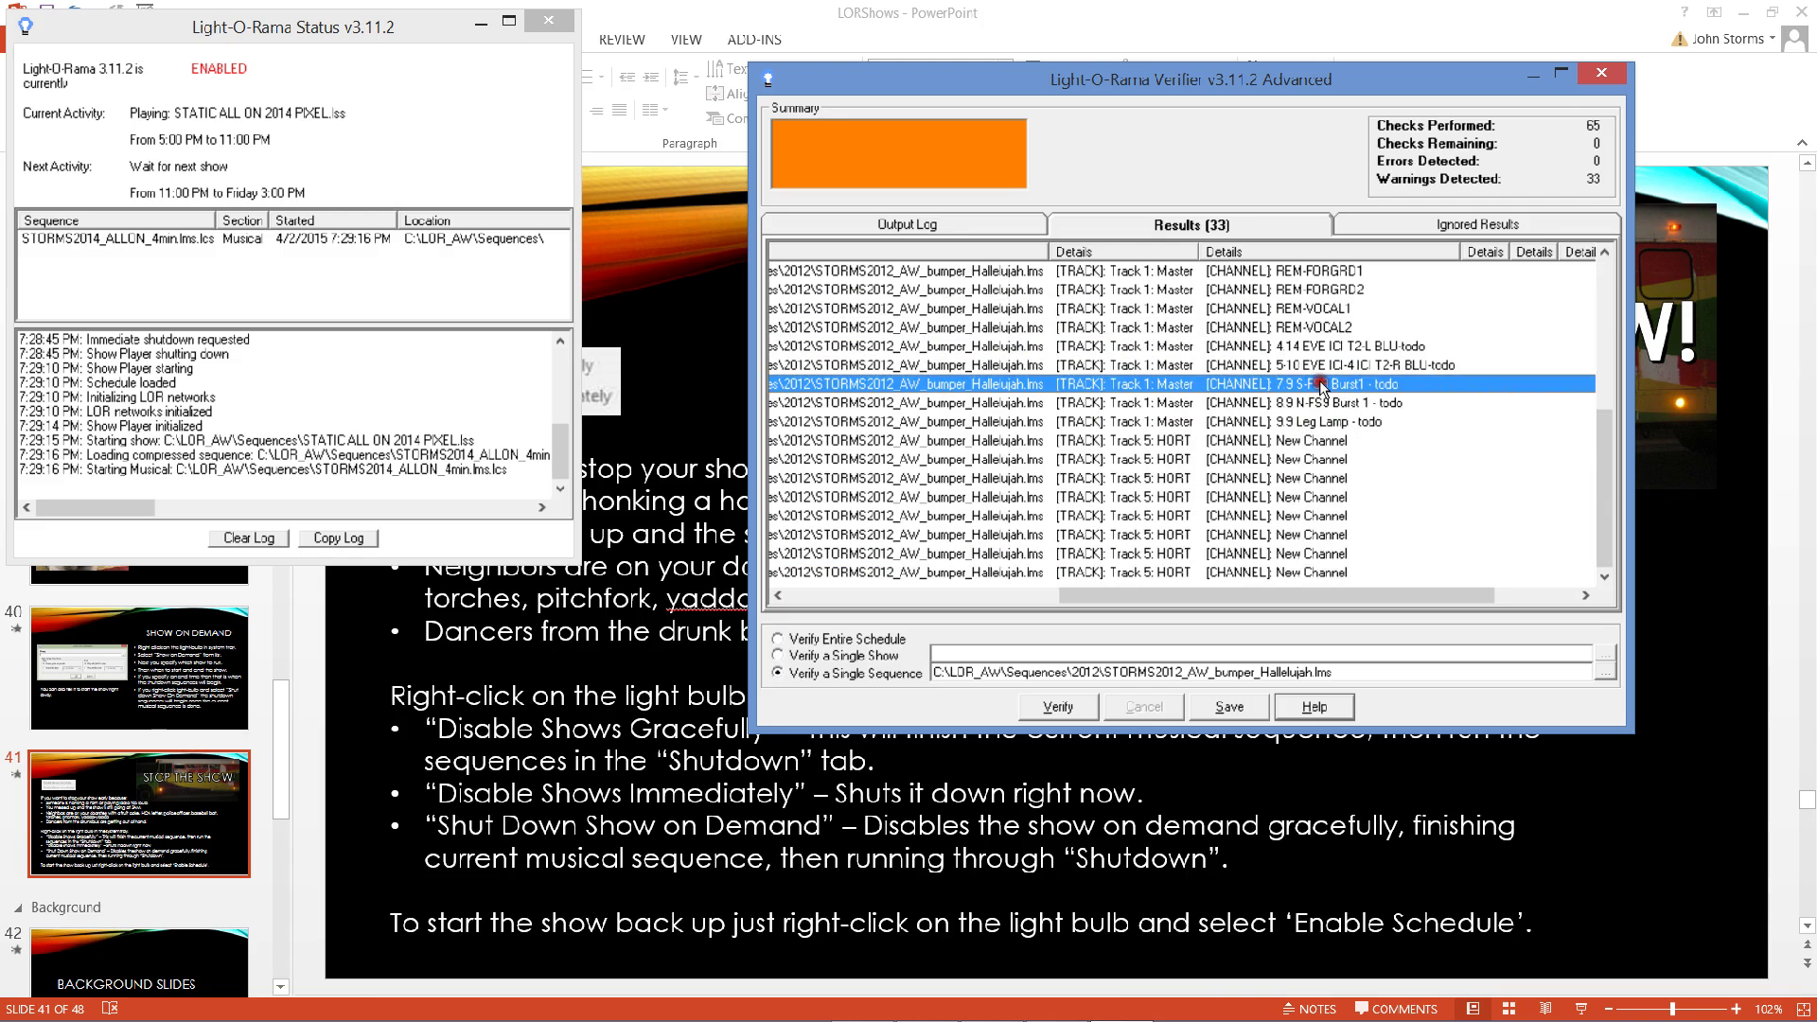
pyautogui.click(1320, 402)
pyautogui.click(1323, 363)
pyautogui.click(1325, 348)
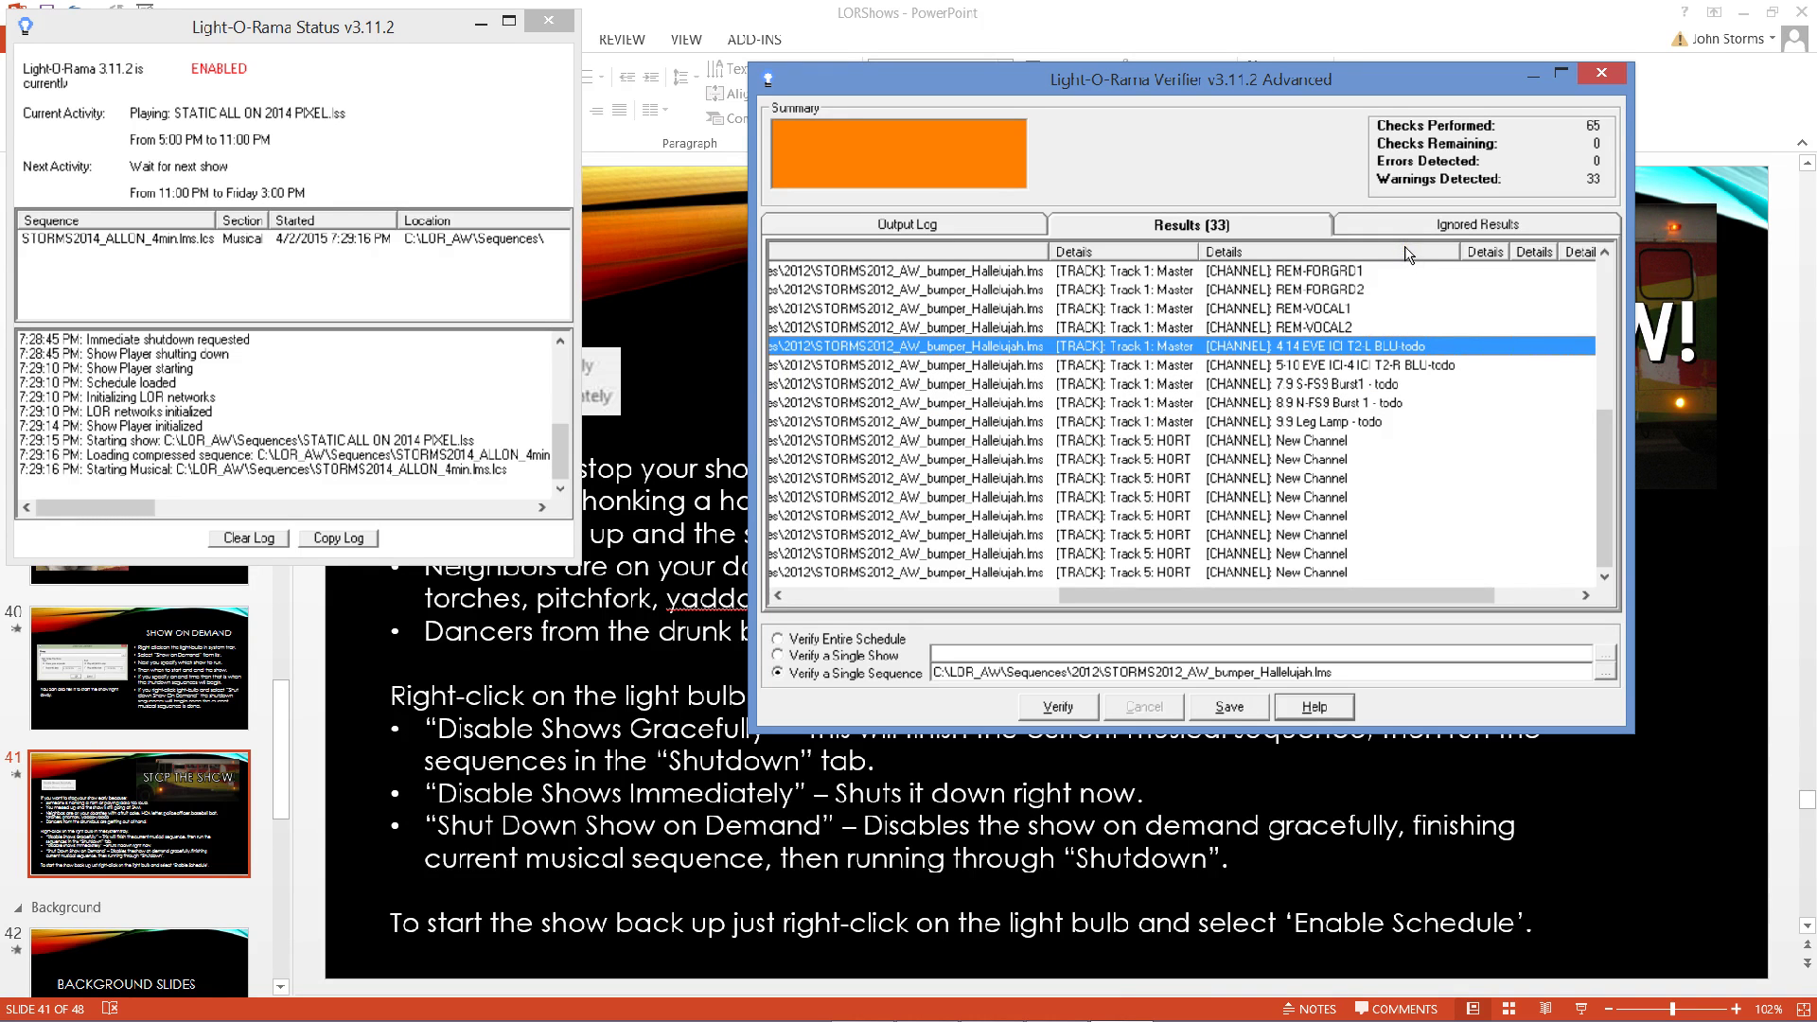
pyautogui.scroll(5, 1302, 573)
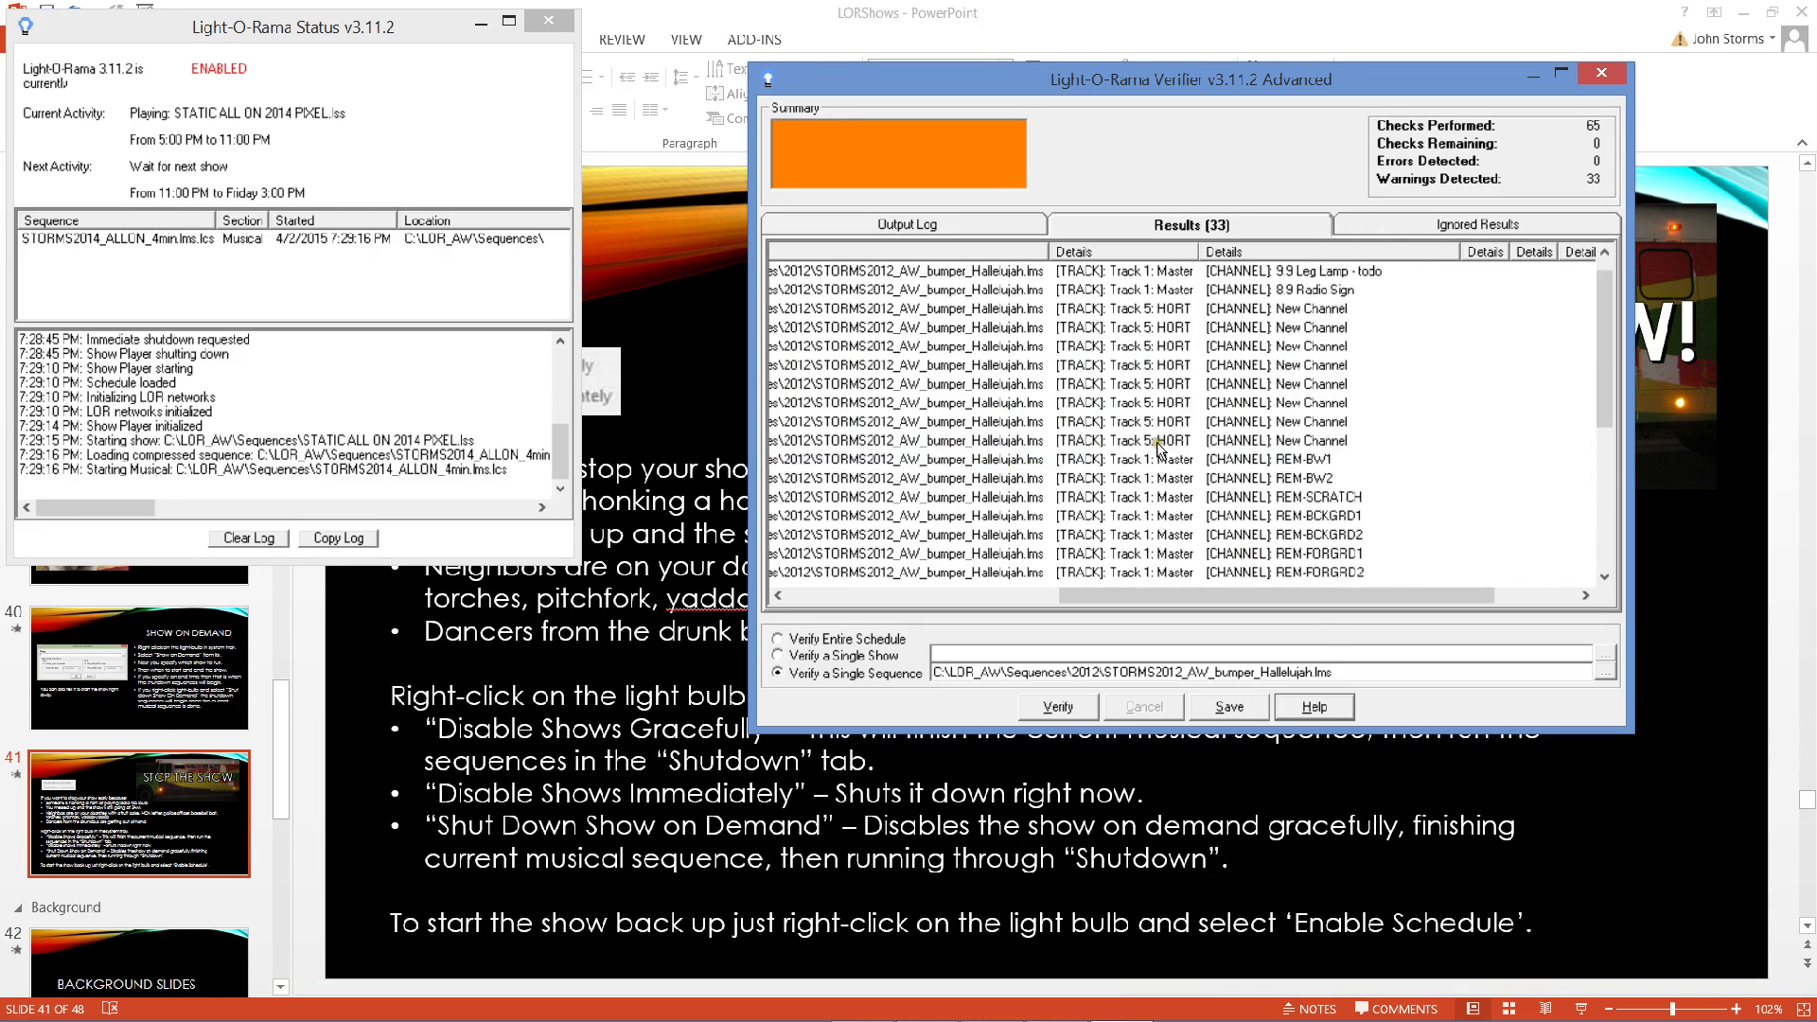
pyautogui.scroll(1, 1159, 450)
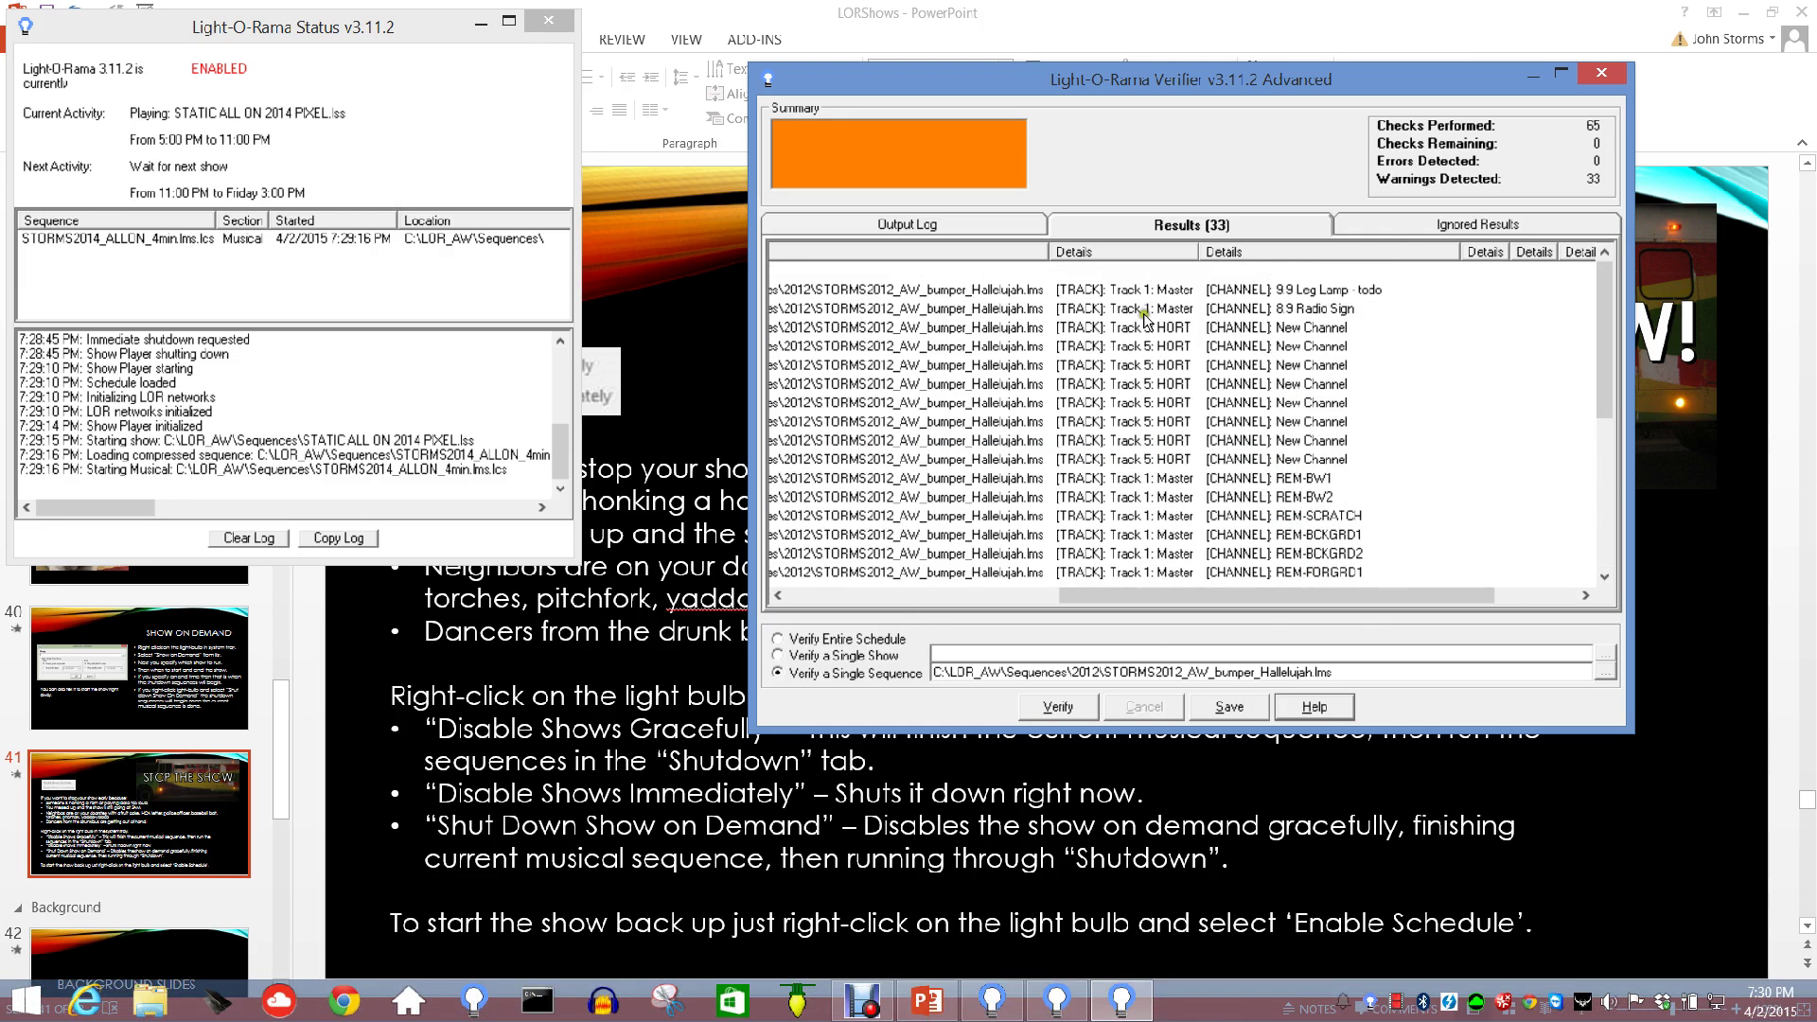
# - Inspect a 'Channel is missing settings' warning and select Verify Entire Schedule
pyautogui.moveTo(1183, 599); pyautogui.dragTo(820, 596)
pyautogui.click(984, 346)
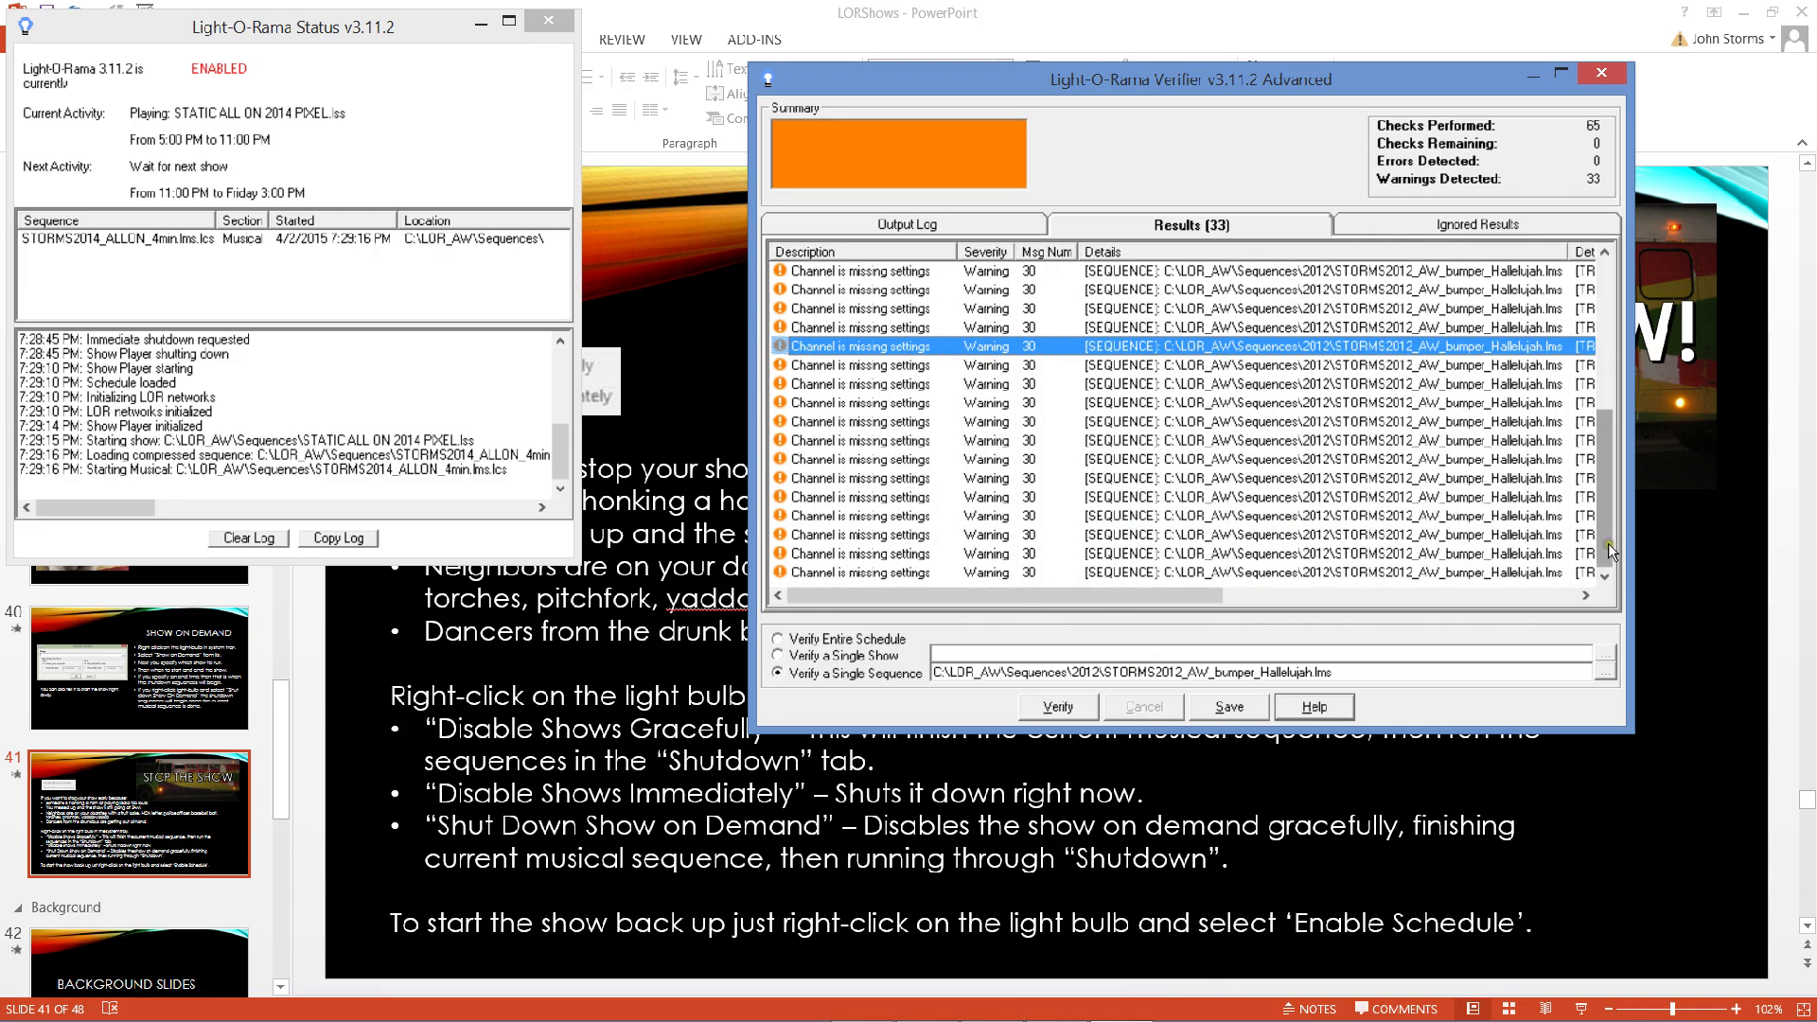
pyautogui.moveTo(1609, 543)
pyautogui.mouseDown()
pyautogui.moveTo(1621, 355)
pyautogui.moveTo(1613, 568)
pyautogui.mouseUp()
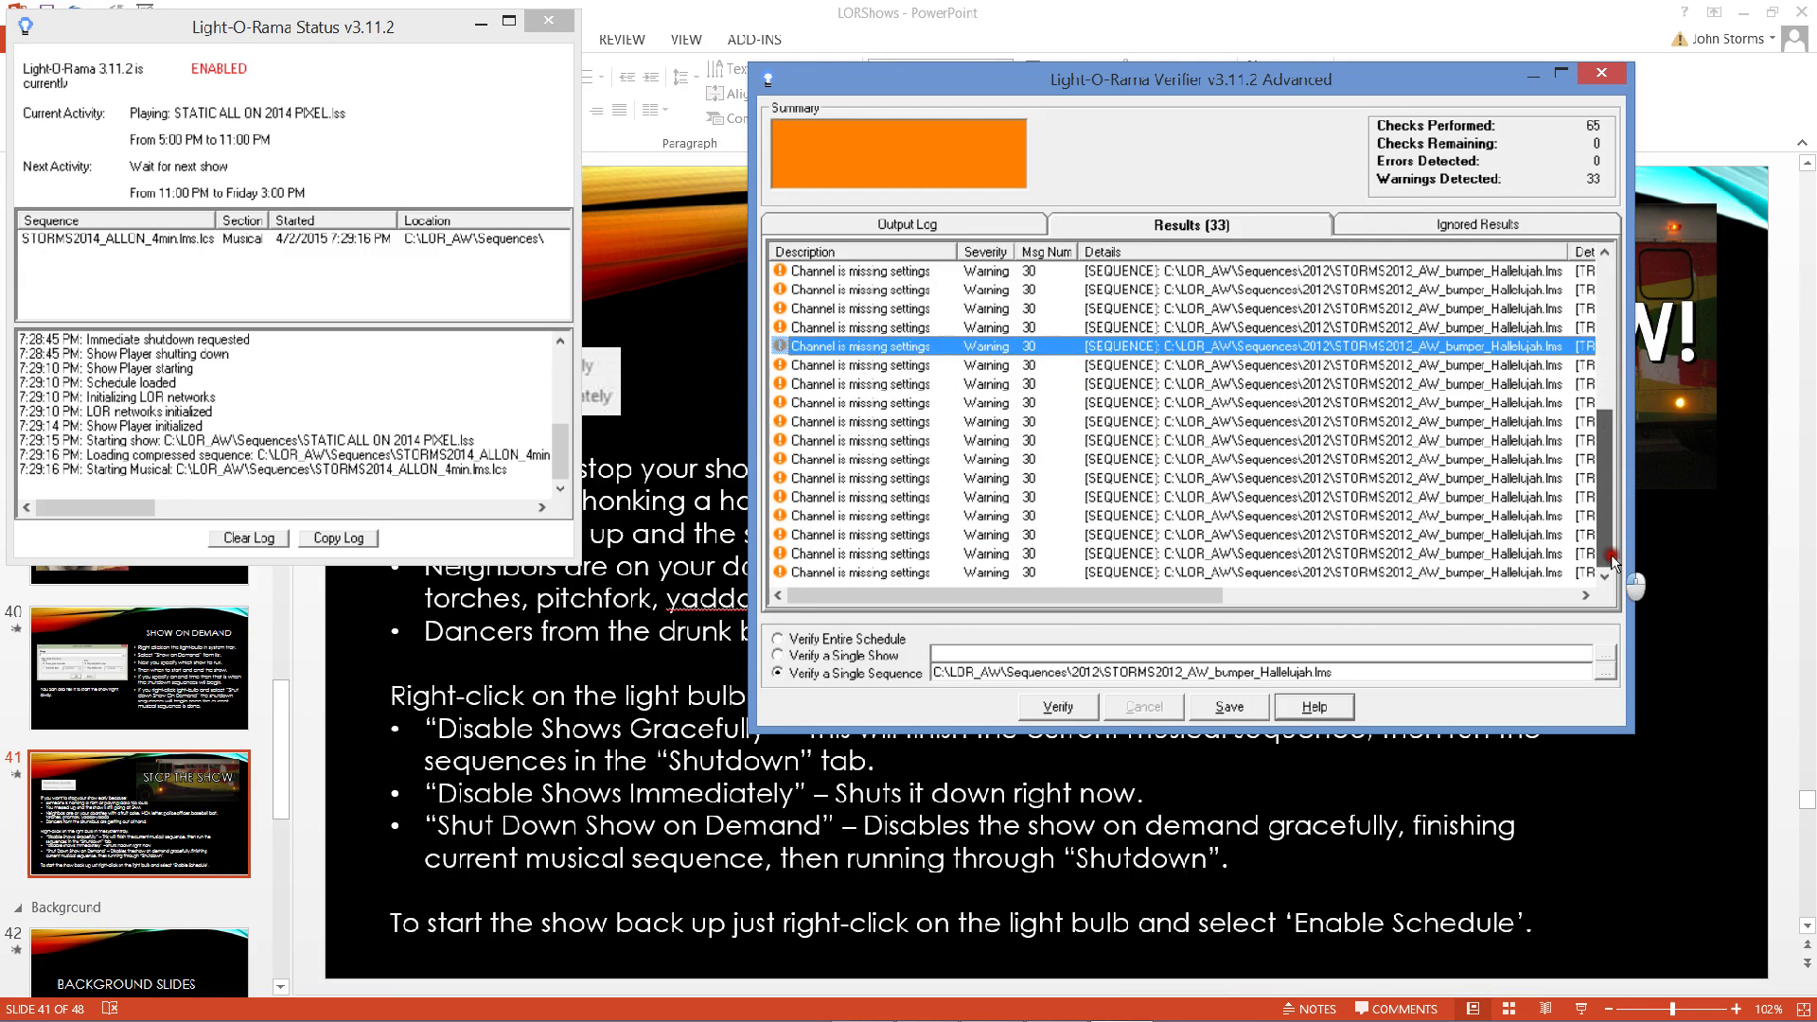
pyautogui.click(777, 640)
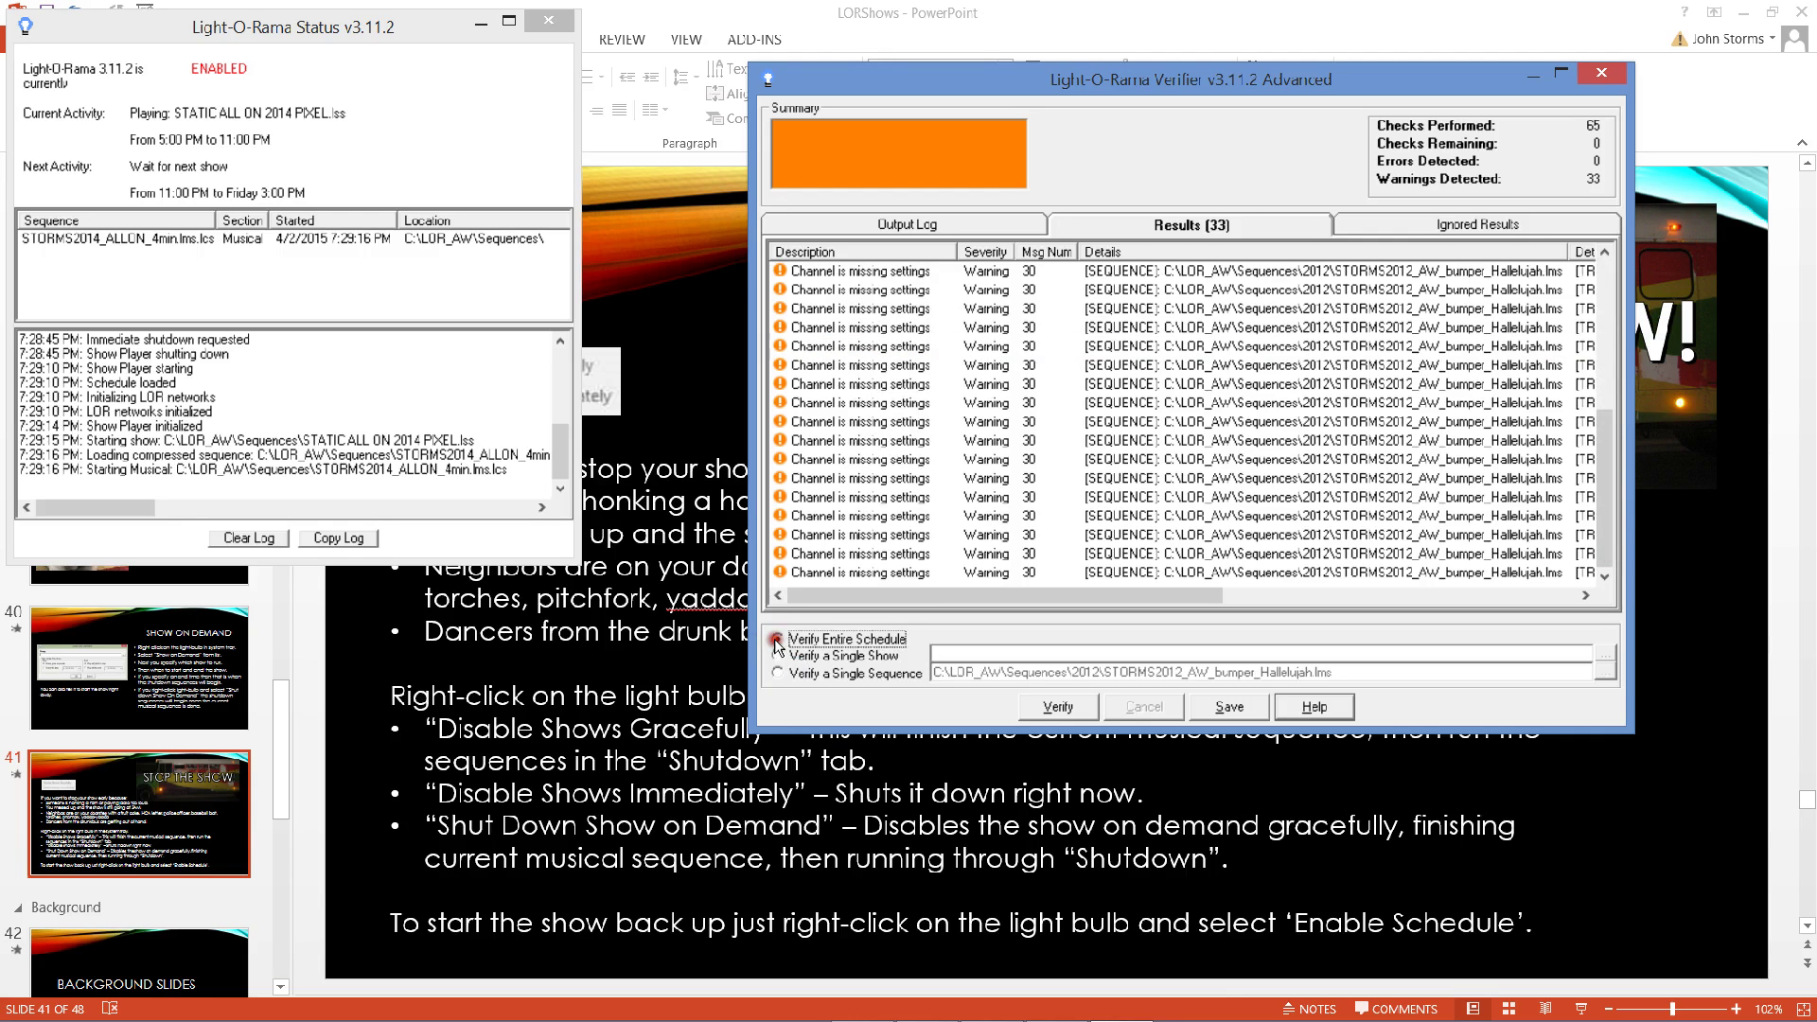
# - Verify the entire schedule, then unload Light-O-Rama from the tray menu
pyautogui.click(1049, 707)
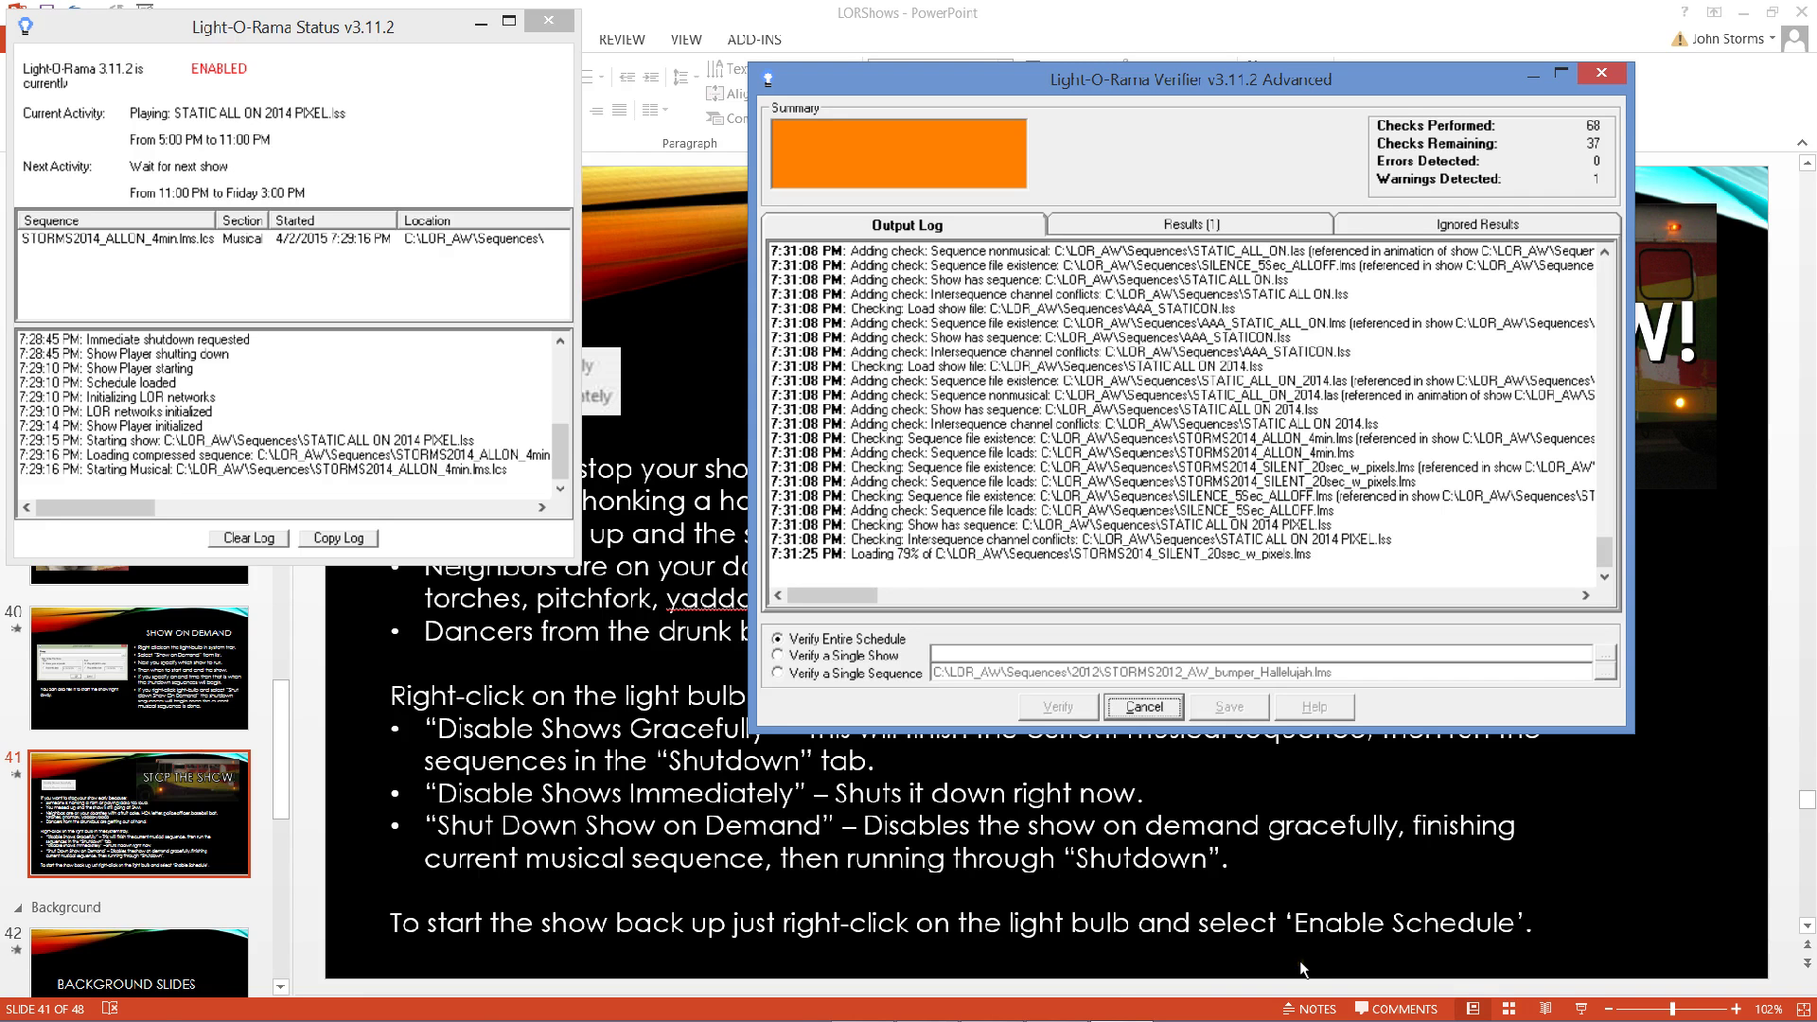
pyautogui.moveTo(1393, 1005)
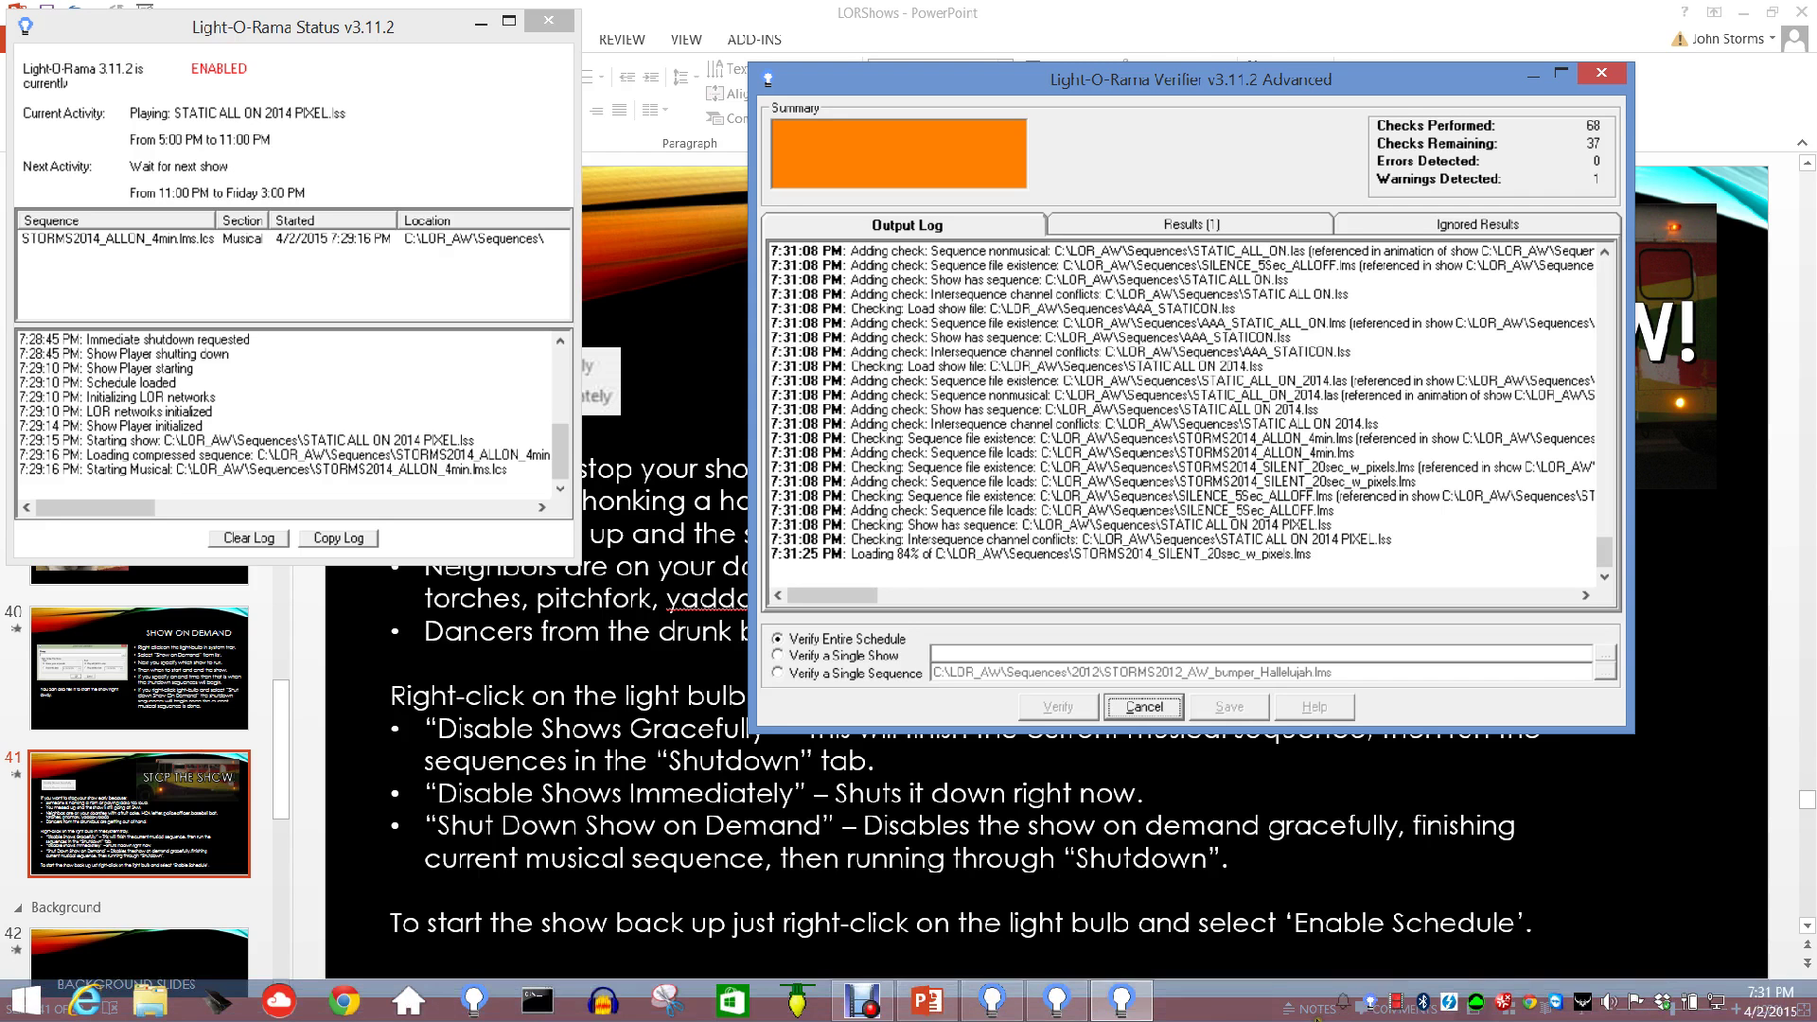
pyautogui.rightClick(1369, 1002)
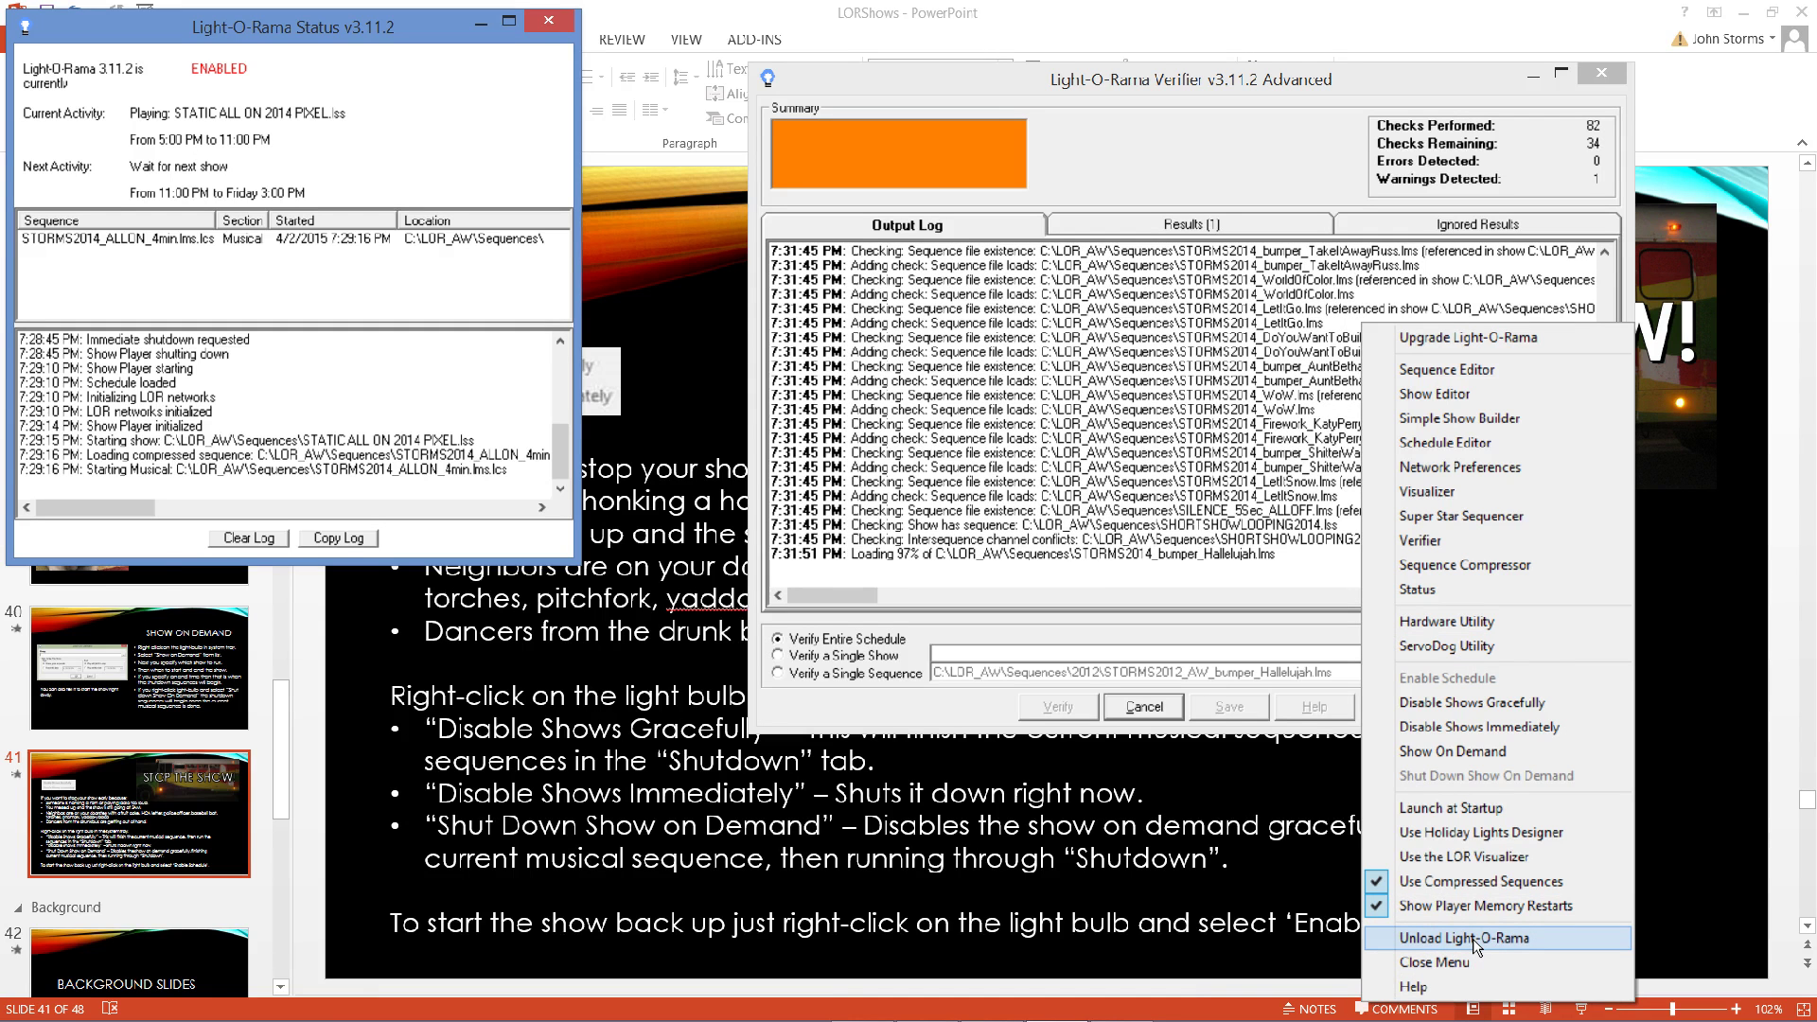
pyautogui.click(1474, 939)
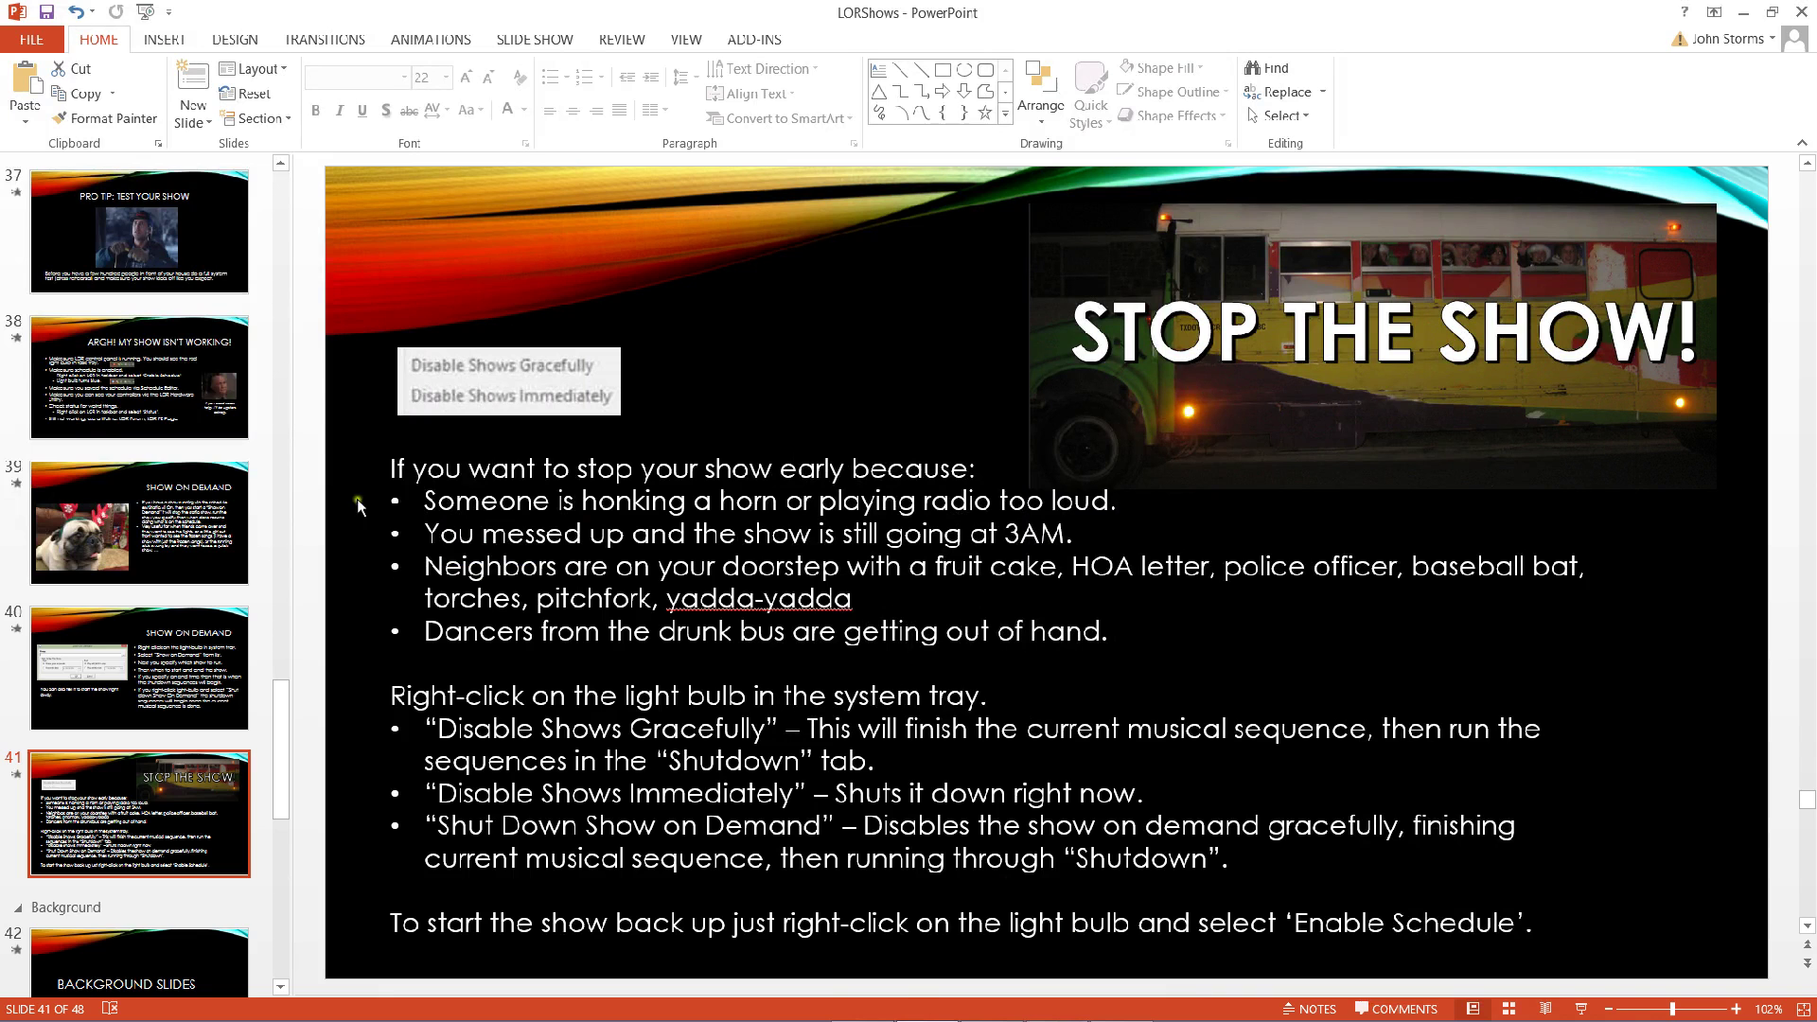
# - Move through the PowerPoint slide thumbnails from slide 32 toward slide 38, 'ARGH! MY SHOW ISN'T WORKING!'
pyautogui.scroll(6, 187, 453)
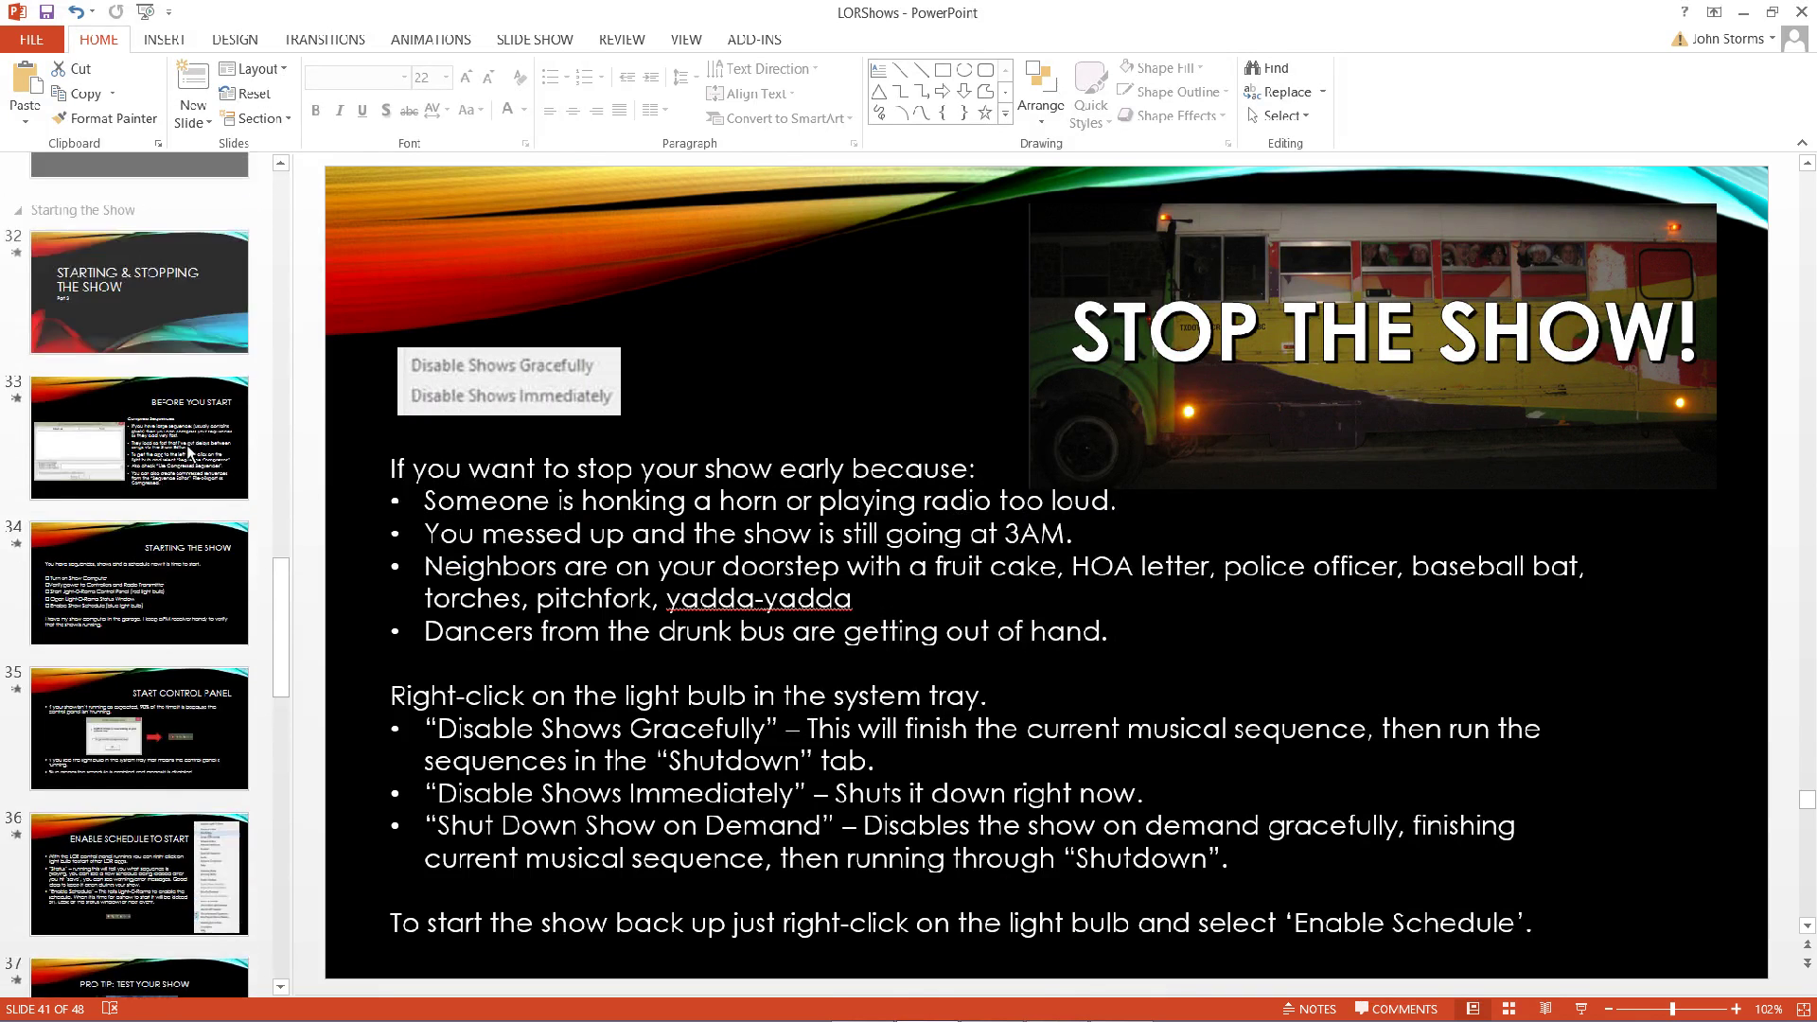
pyautogui.scroll(3, 187, 452)
pyautogui.click(113, 512)
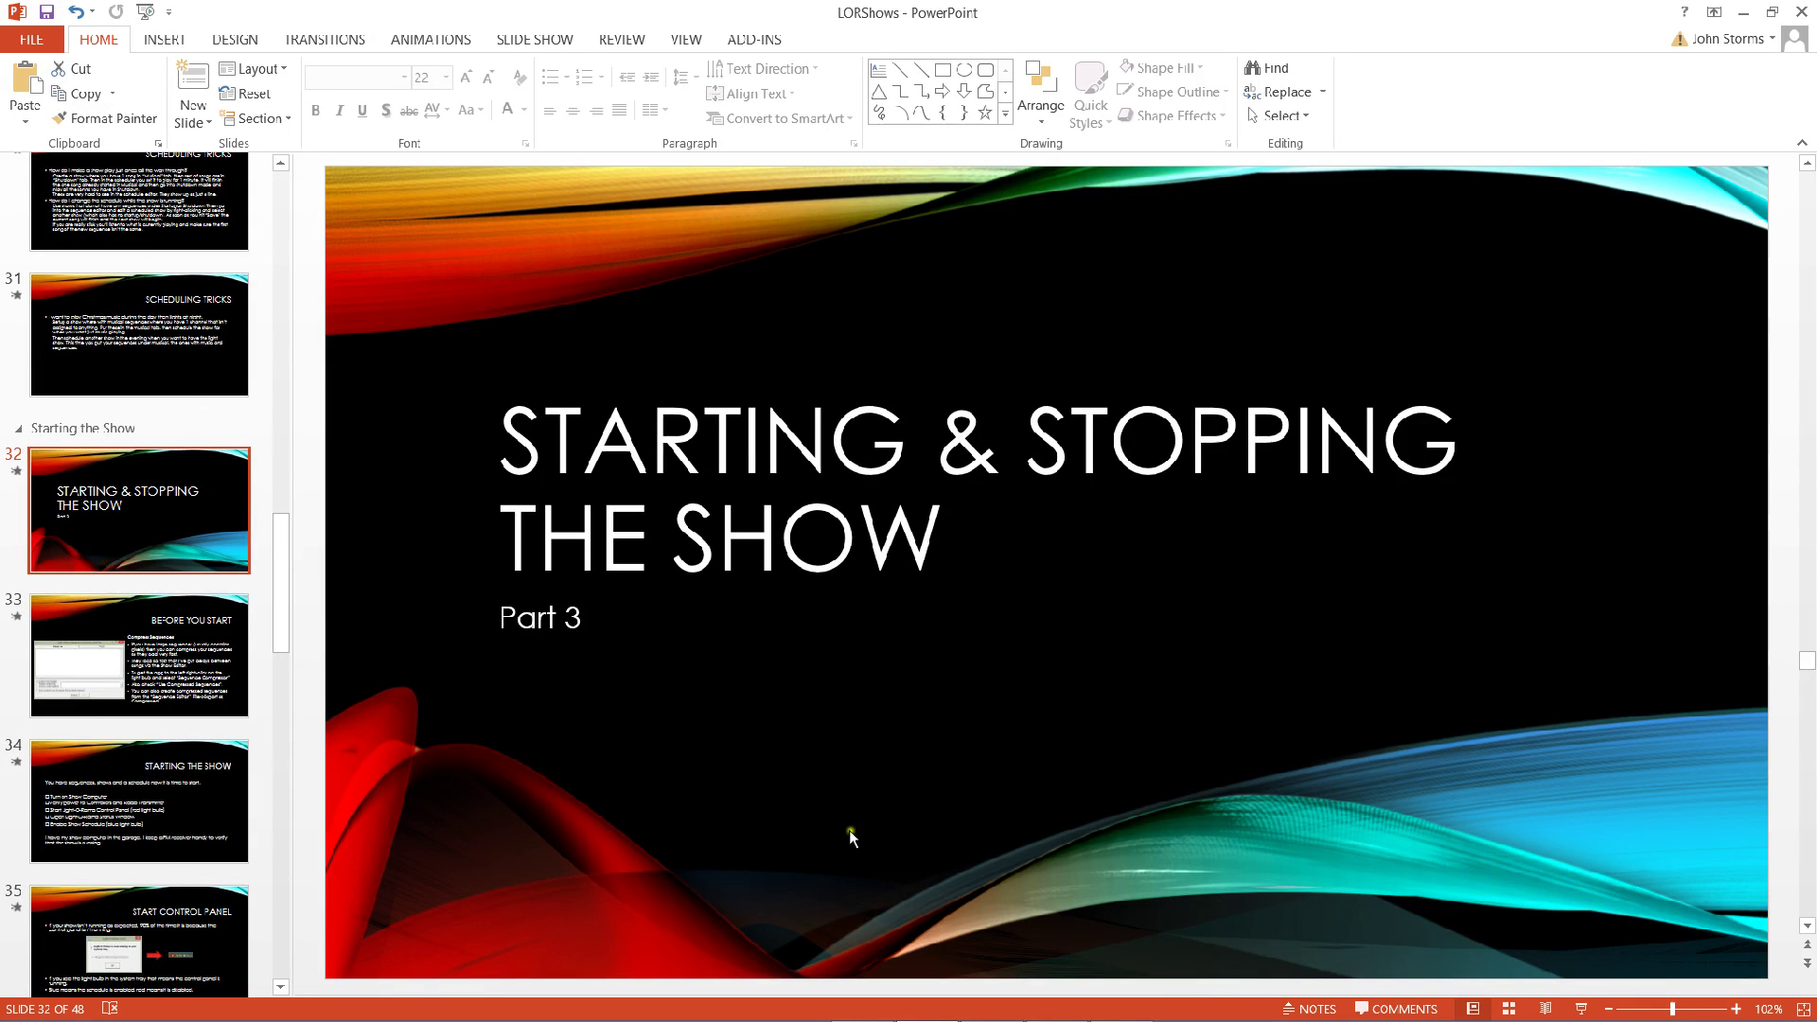
pyautogui.scroll(-6, 849, 831)
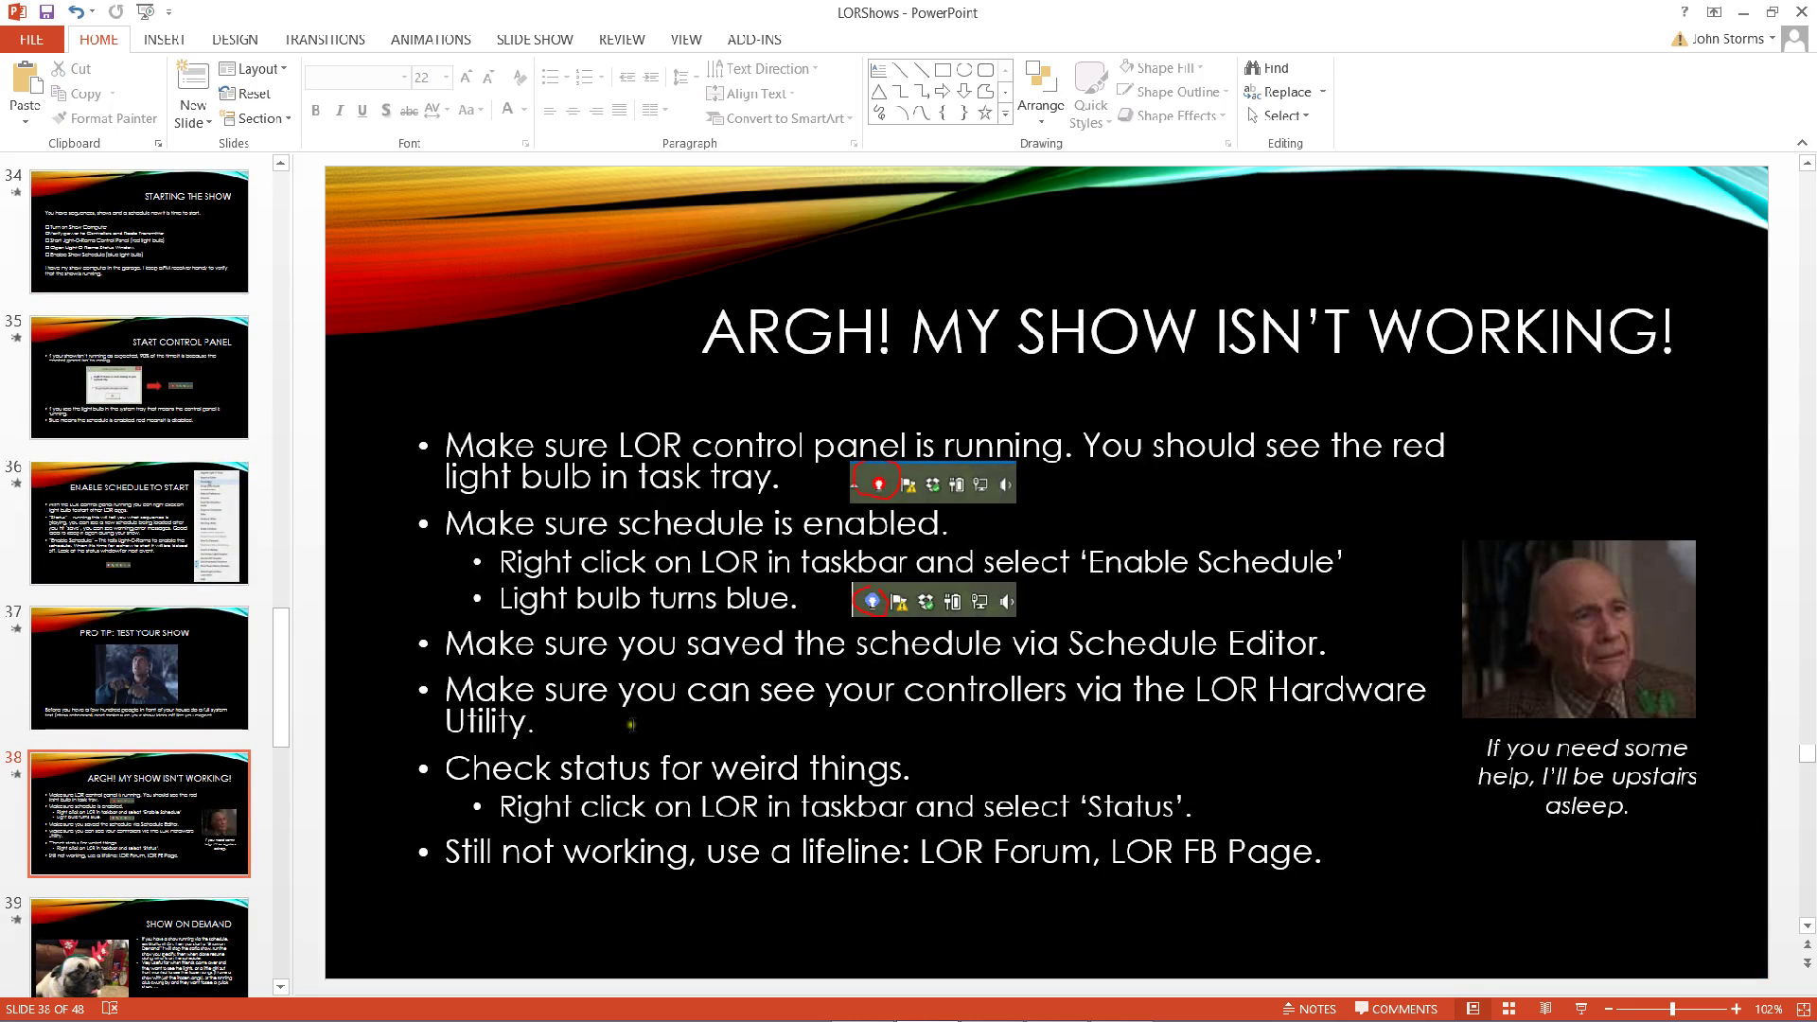